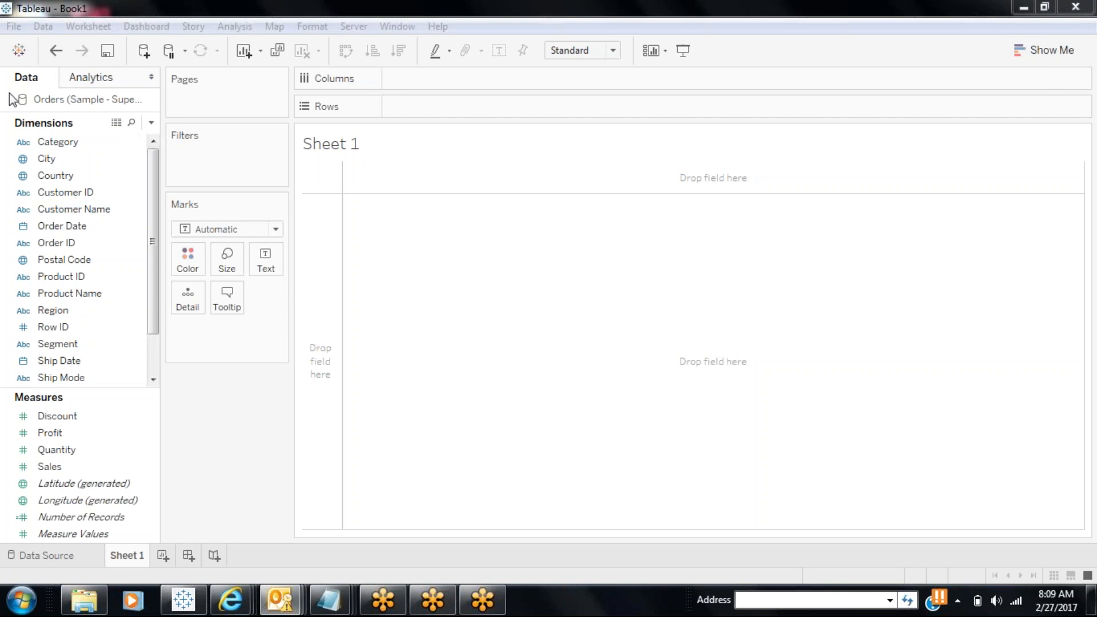
Look through the start page and the Orders data source page, returning to the empty Sheet 1.
left_click(18, 52)
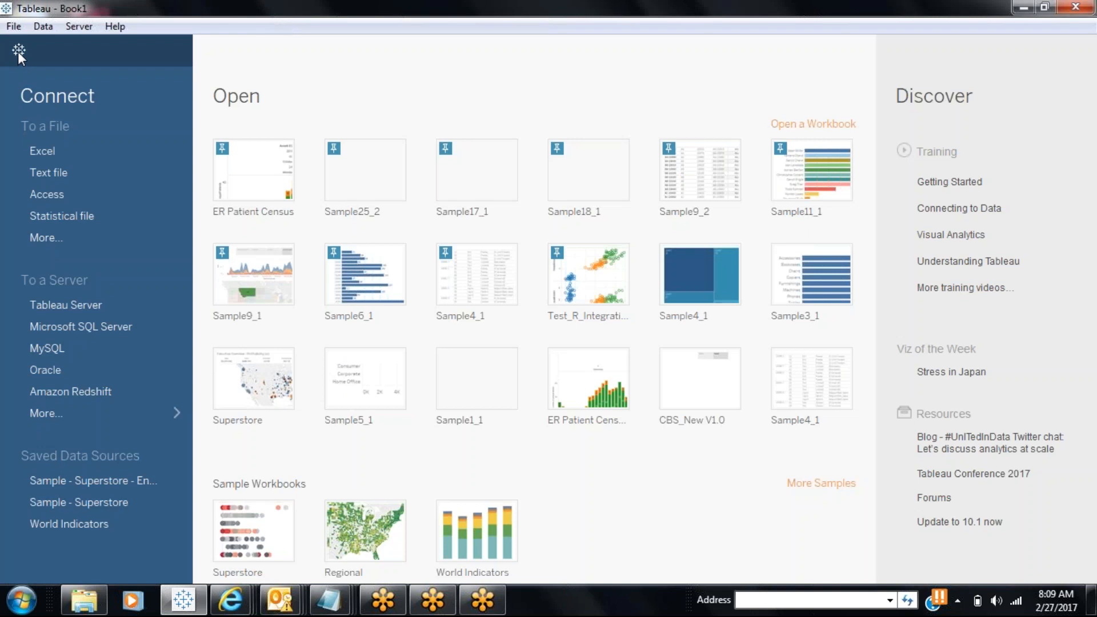
left_click(19, 51)
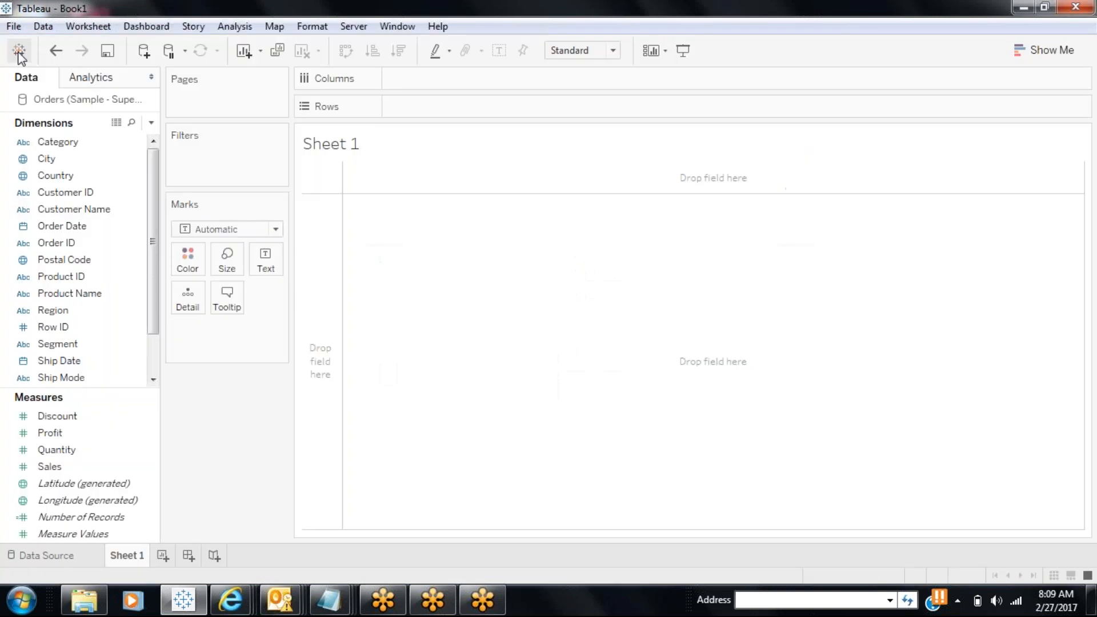
left_click(64, 564)
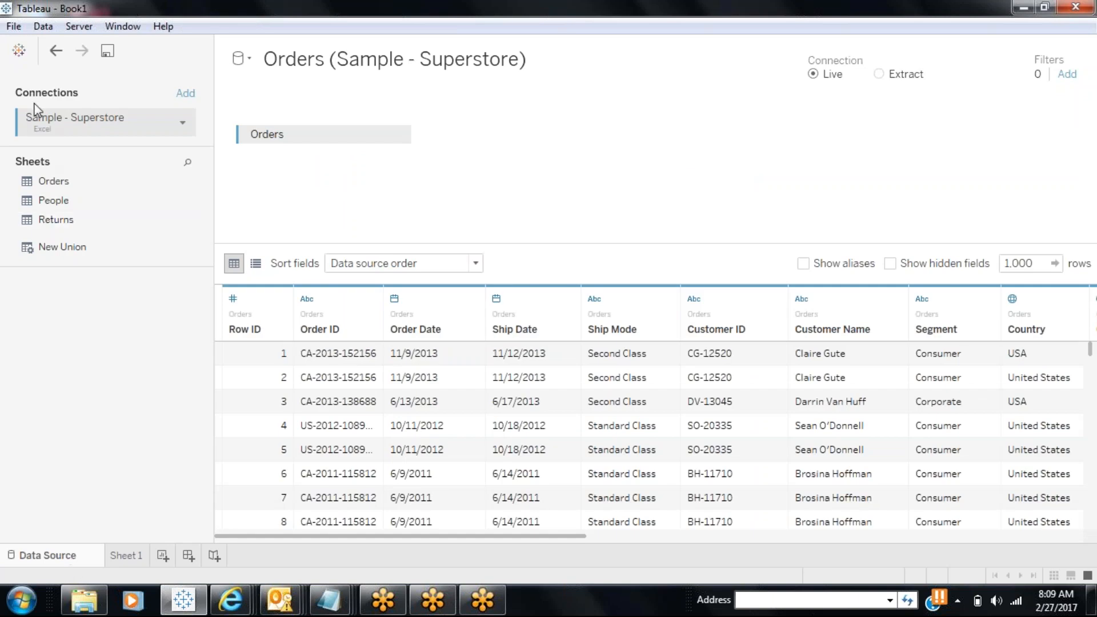
left_click(26, 53)
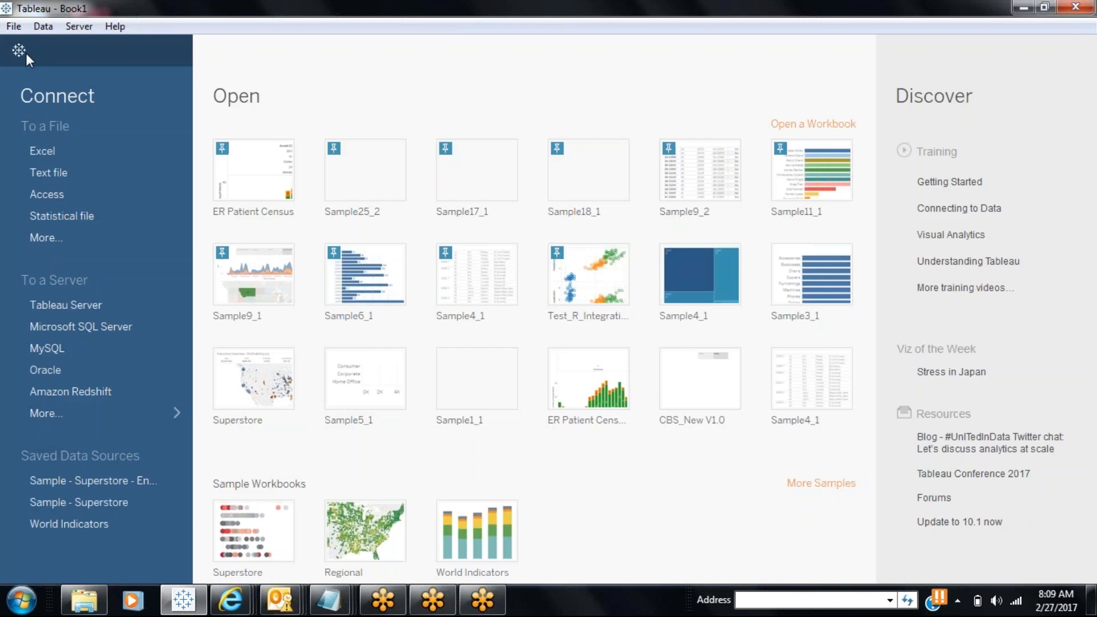
left_click(26, 53)
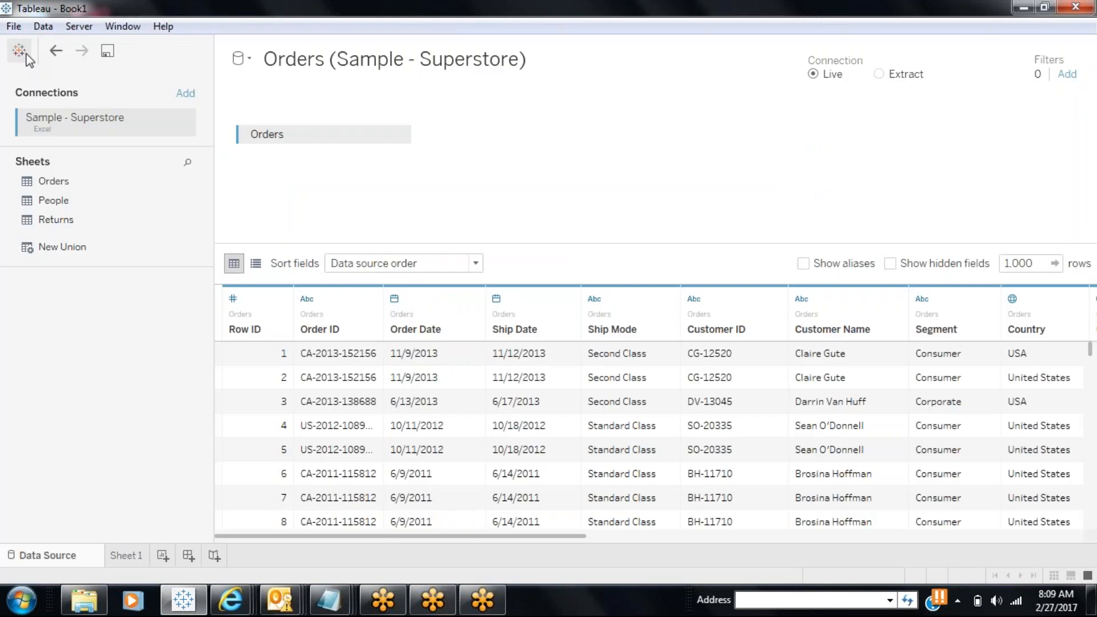
left_click(125, 555)
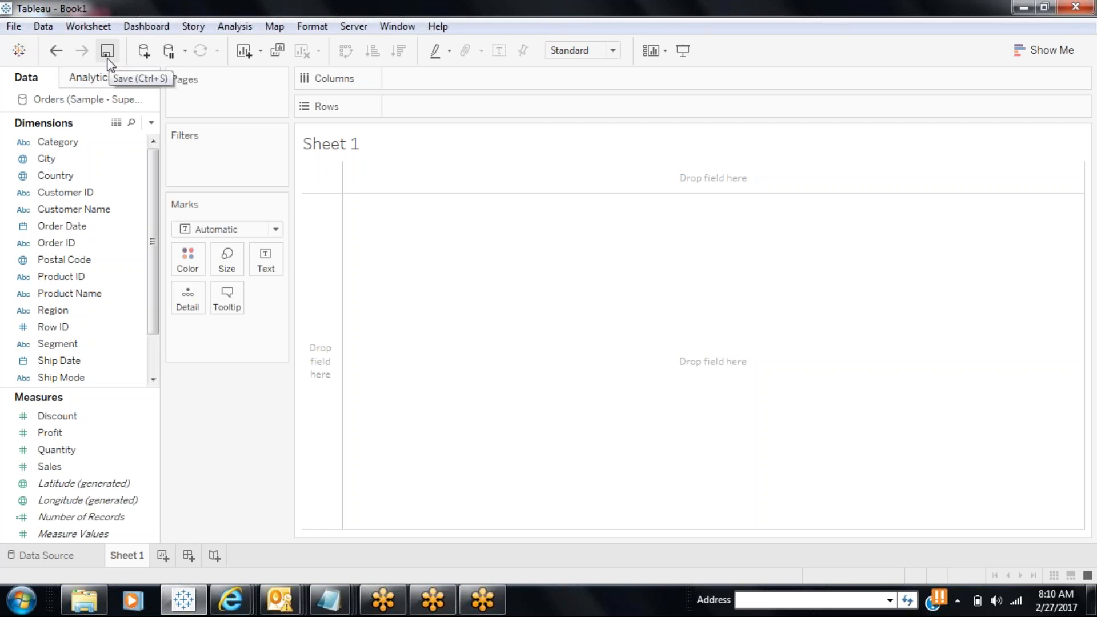
Place the Category and Sub-Category dimensions on Columns, and undo and redo the addition of Sub-Category.
mouse_move(114, 141)
left_mouse_down()
mouse_move(98, 146)
mouse_move(421, 164)
mouse_move(456, 90)
left_mouse_up()
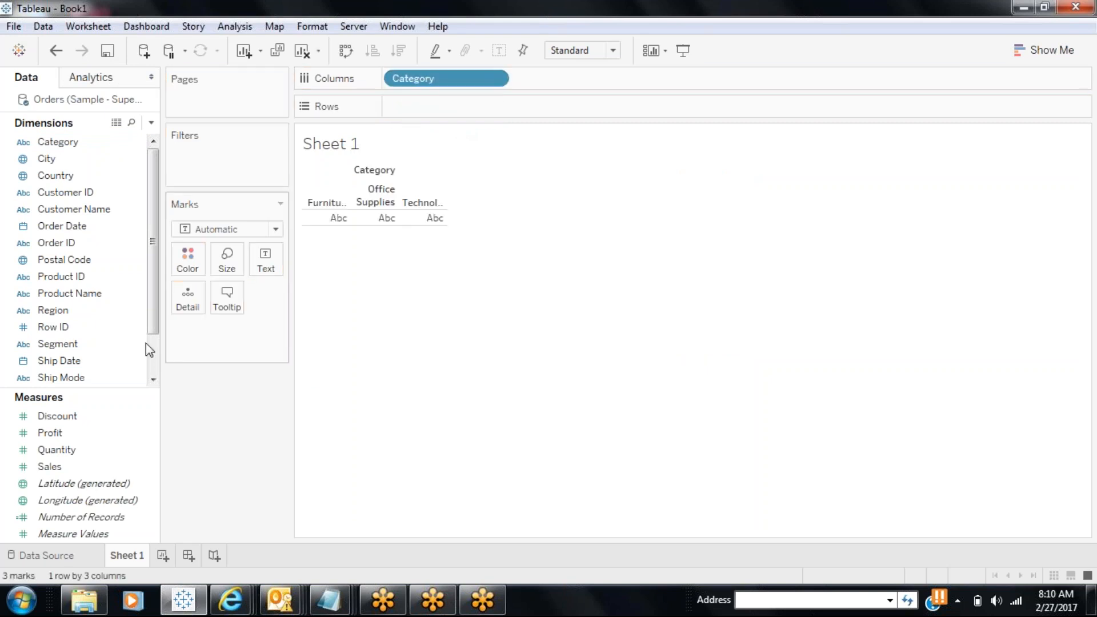
left_click_drag(154, 319, 152, 355)
left_click_drag(86, 361, 588, 83)
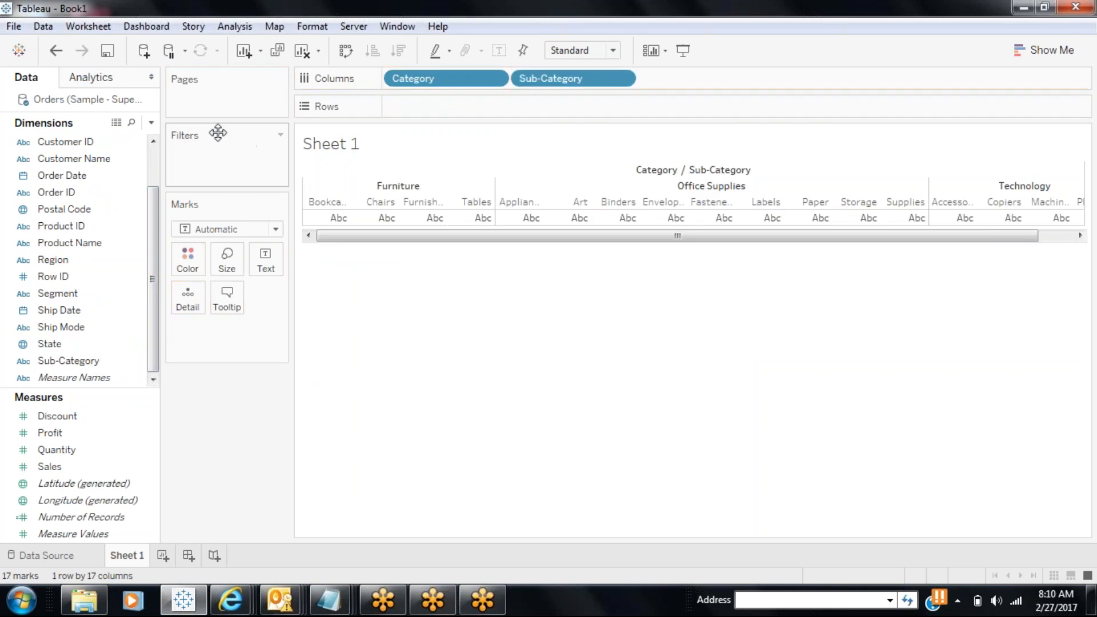
left_click(56, 51)
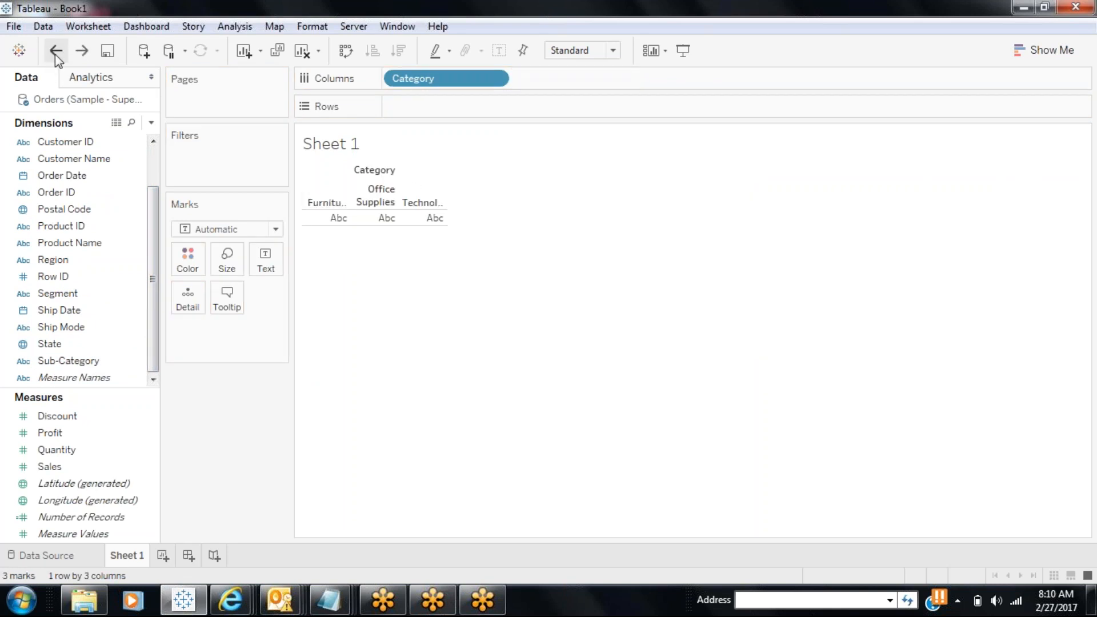
left_click(85, 53)
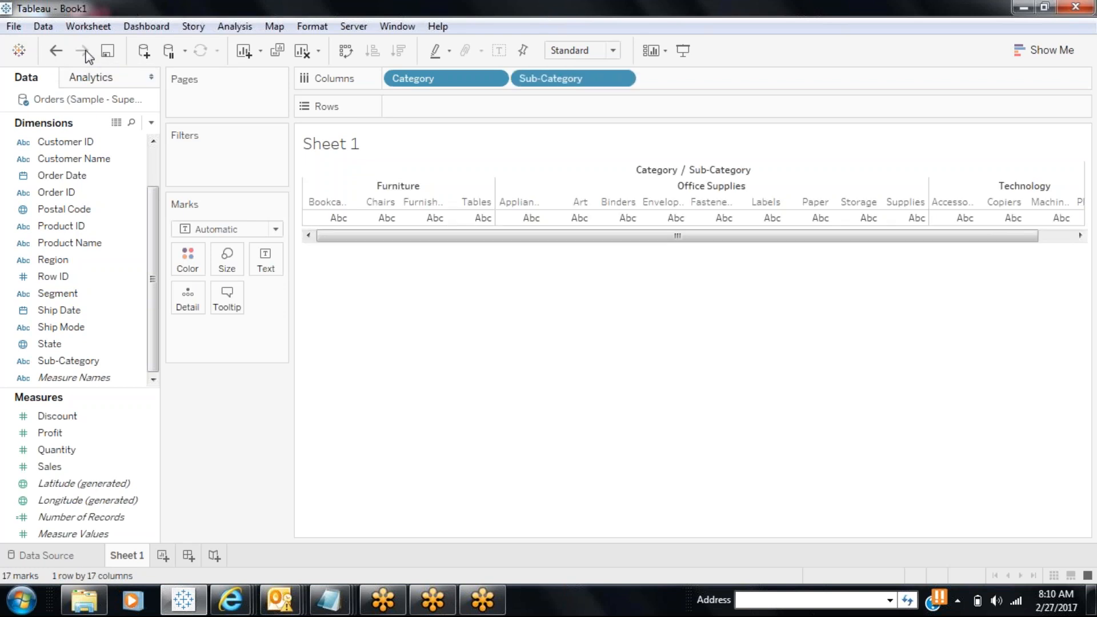
Save the workbook as Sample6_1 in the 8AM folder of the Tableau directory on drive D.
left_click(107, 51)
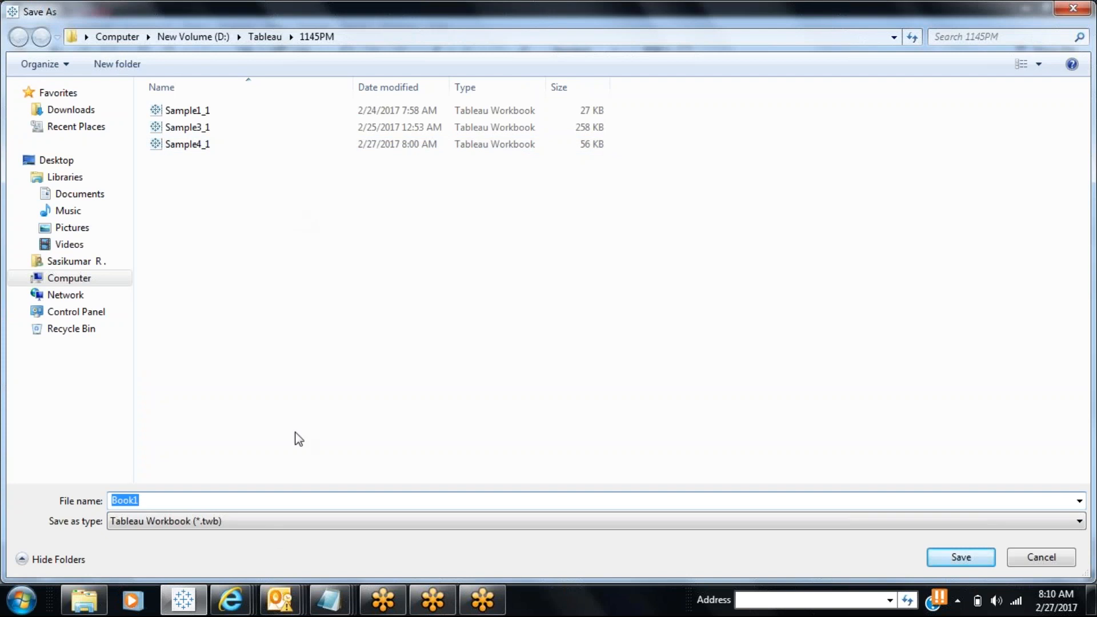
left_click(264, 37)
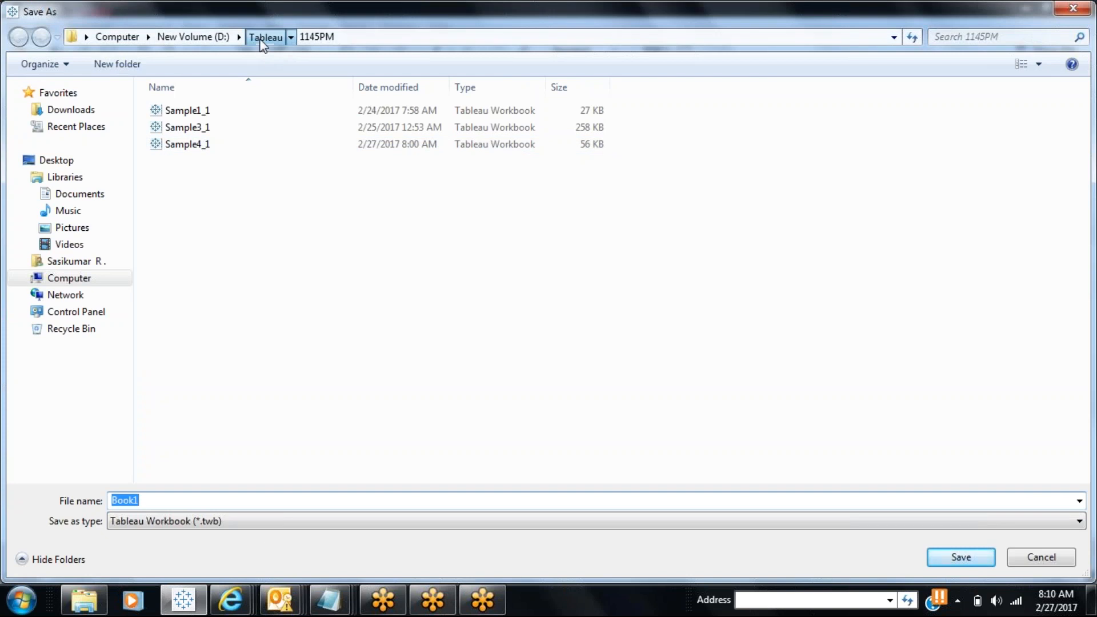
left_click(183, 133)
double_click(183, 134)
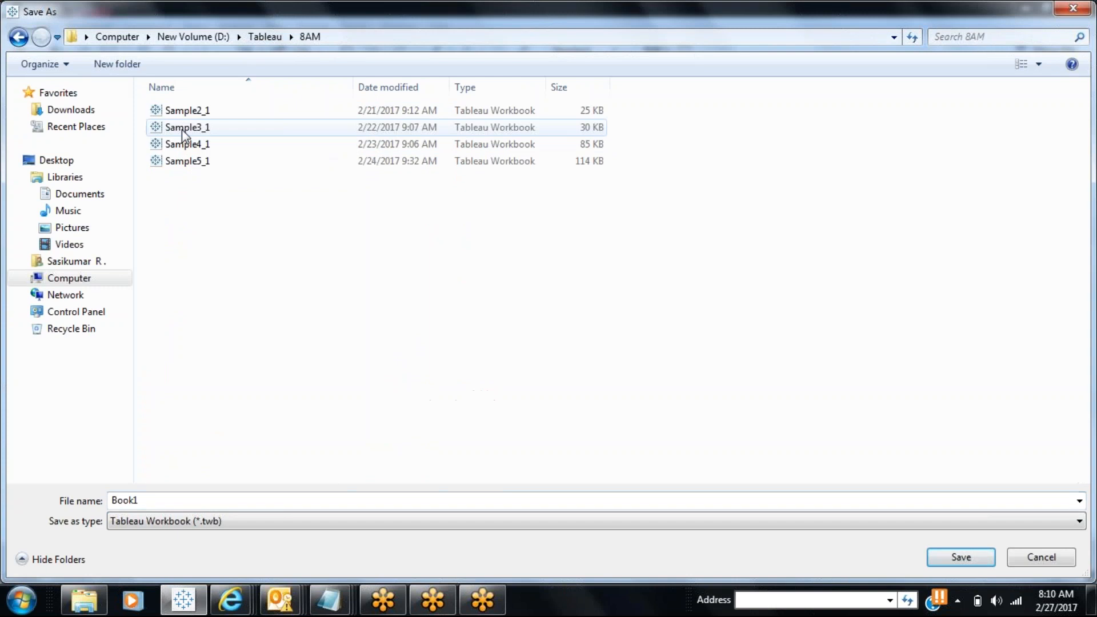
type("Sample6")
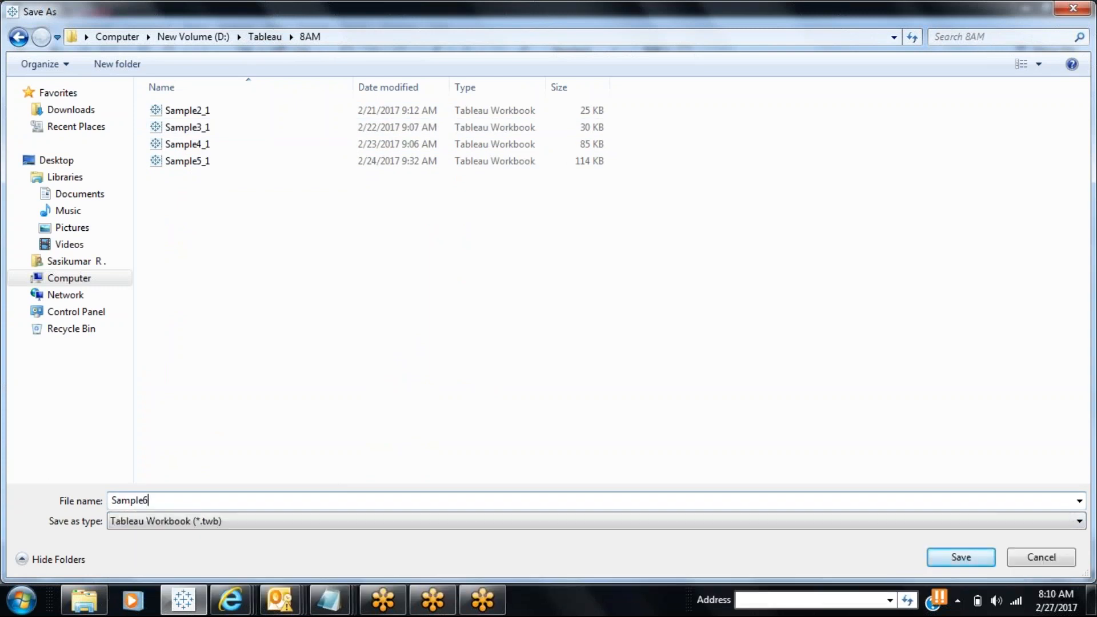
type("_1")
key("Return")
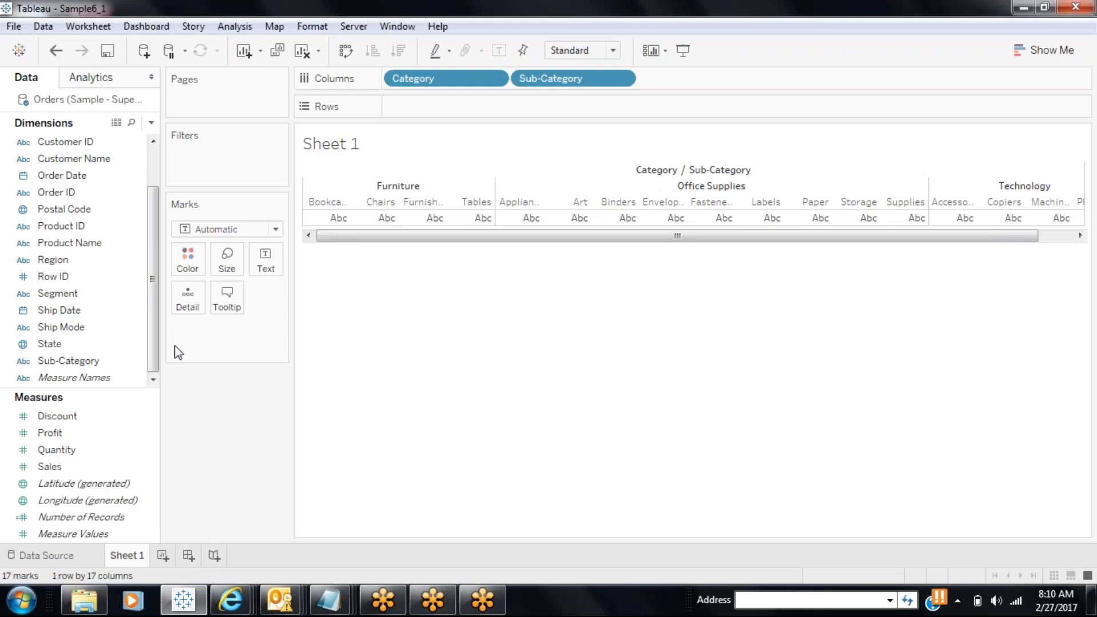
Connect to the saved Sample - Superstore - English (Extract) data source and remove Sub-Category from Columns.
left_click(147, 55)
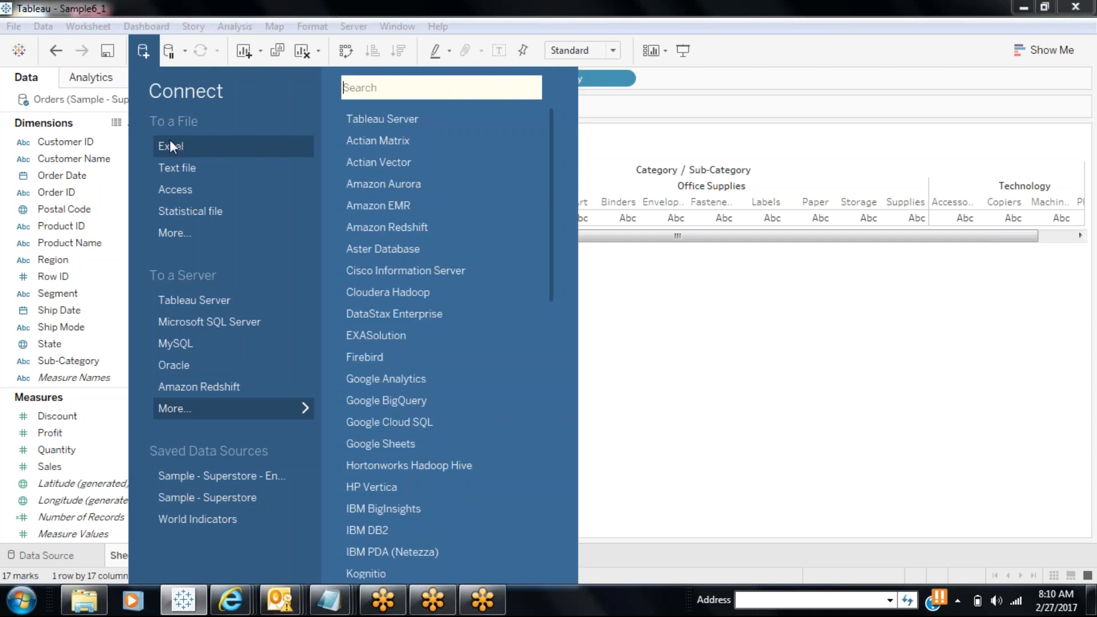
left_click(242, 470)
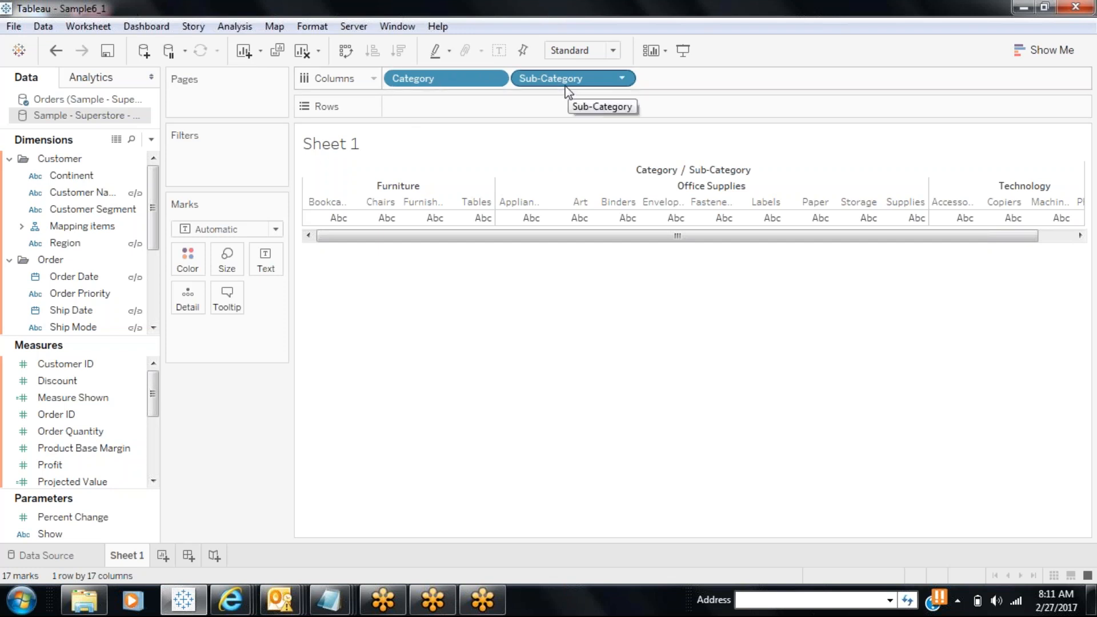
left_click_drag(565, 86, 251, 434)
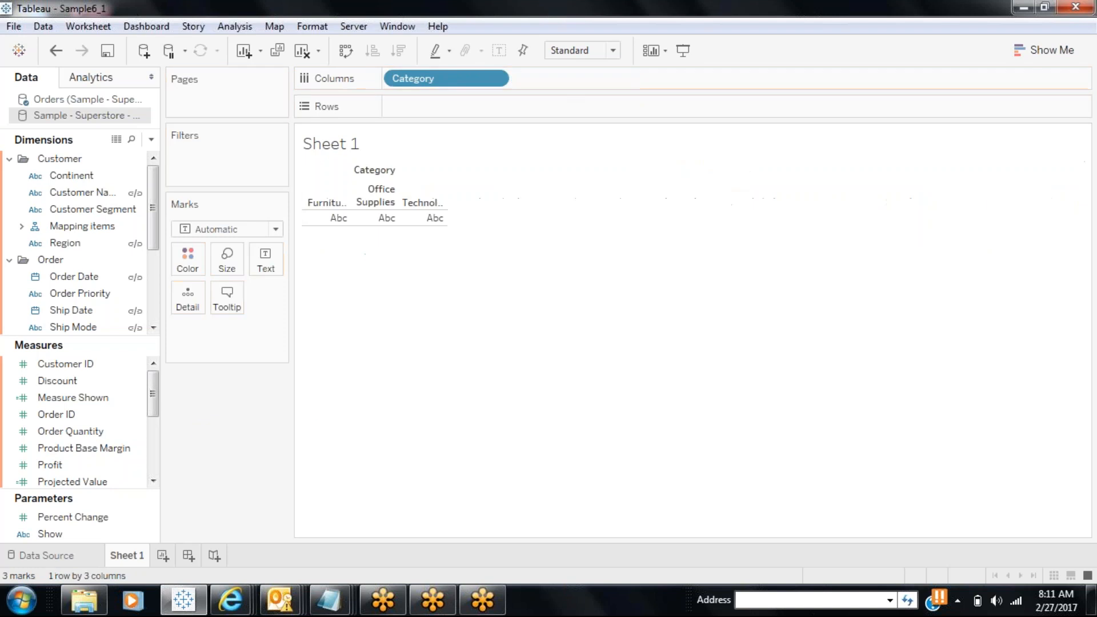
Place the Sales measure from the Sample - Superstore - English (Extract) data source on Rows.
mouse_move(337, 211)
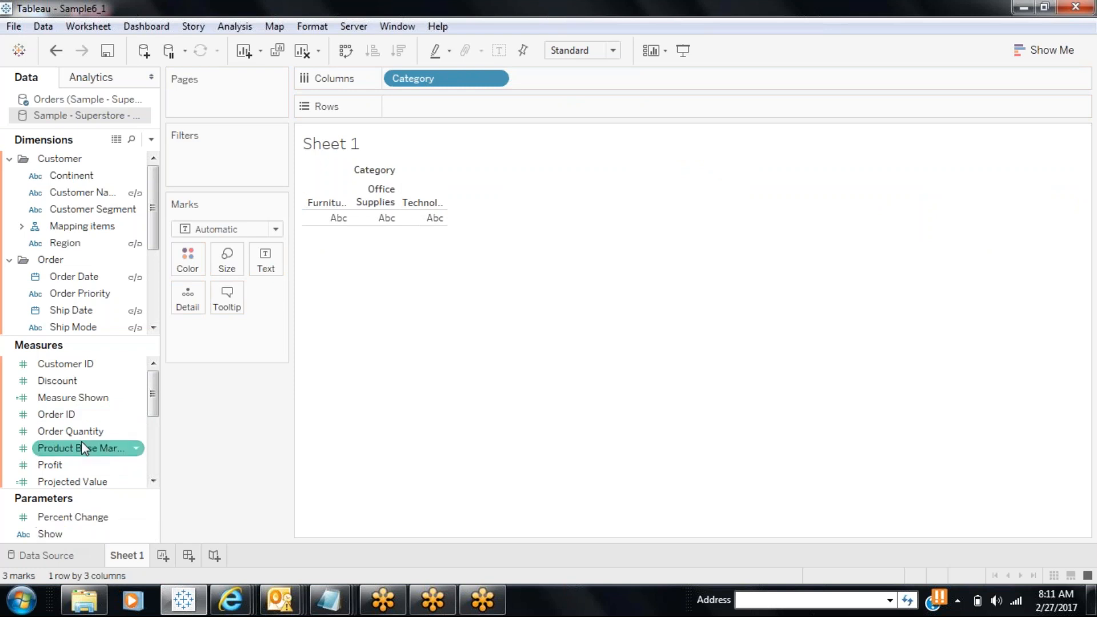
scroll(152, 398, "down", 2)
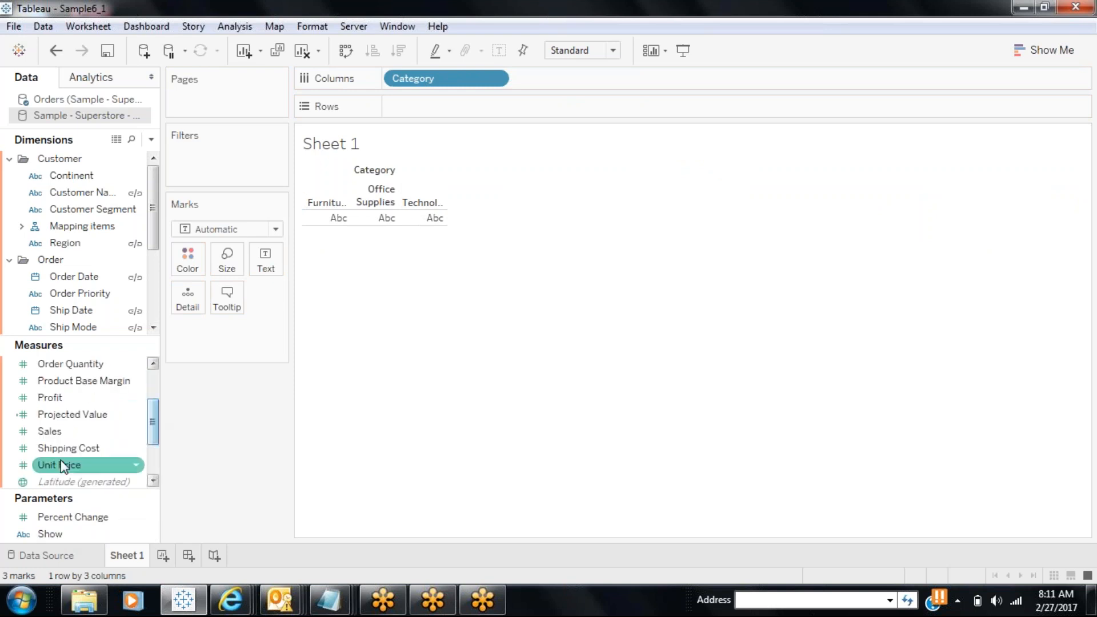
left_click_drag(60, 431, 422, 107)
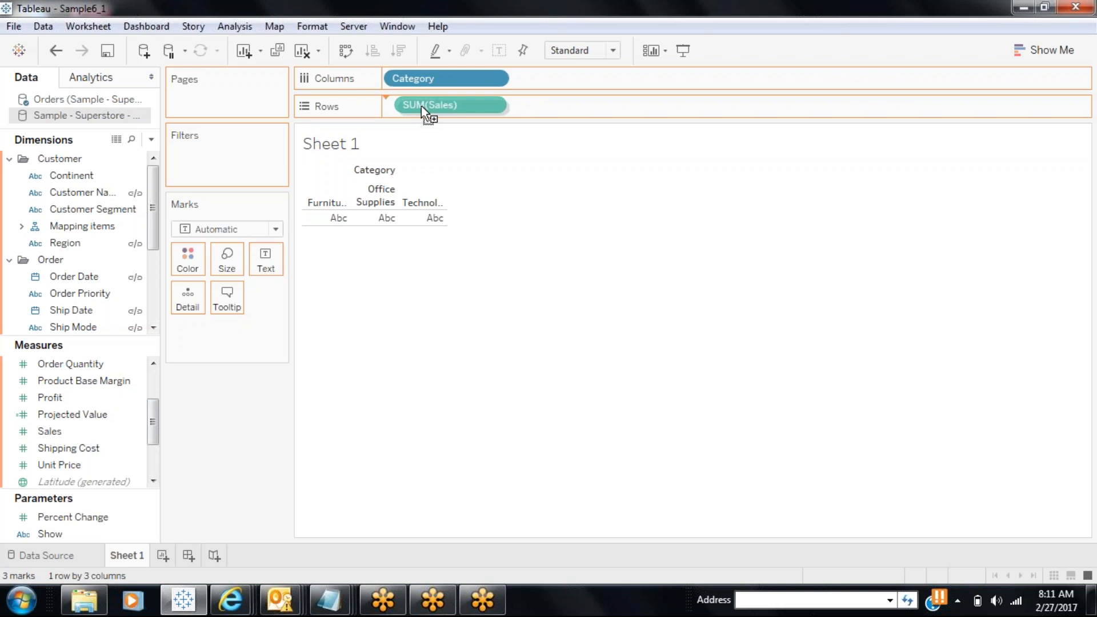
left_click_drag(421, 106, 421, 105)
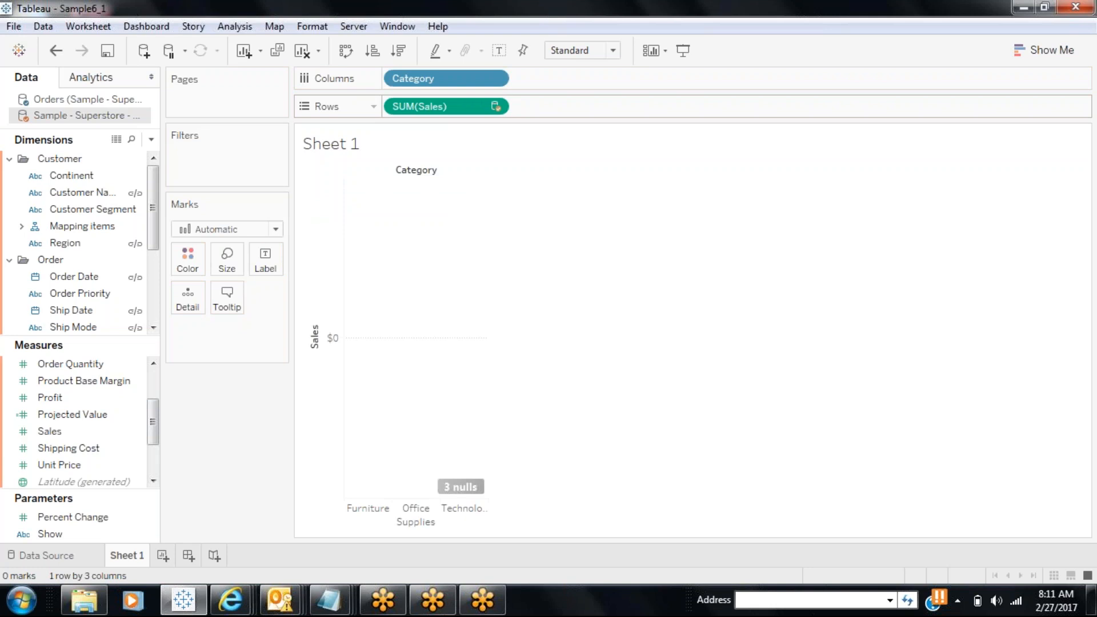
Close the Sample - Superstore - English (Extract) data source and place Sales from the Orders source on Rows.
right_click(103, 118)
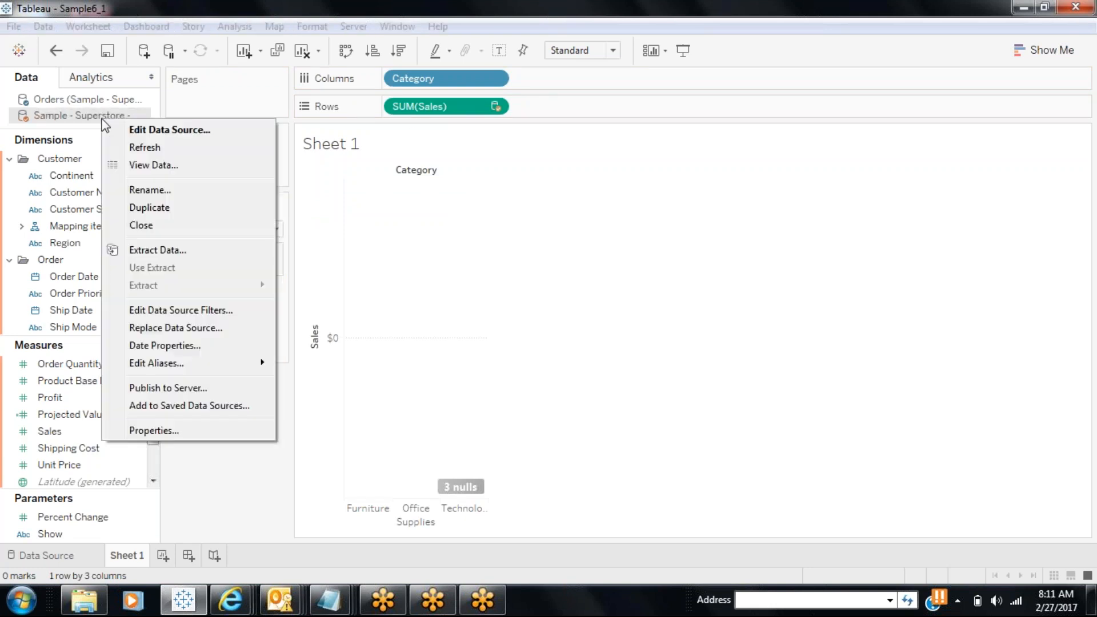
left_click(158, 226)
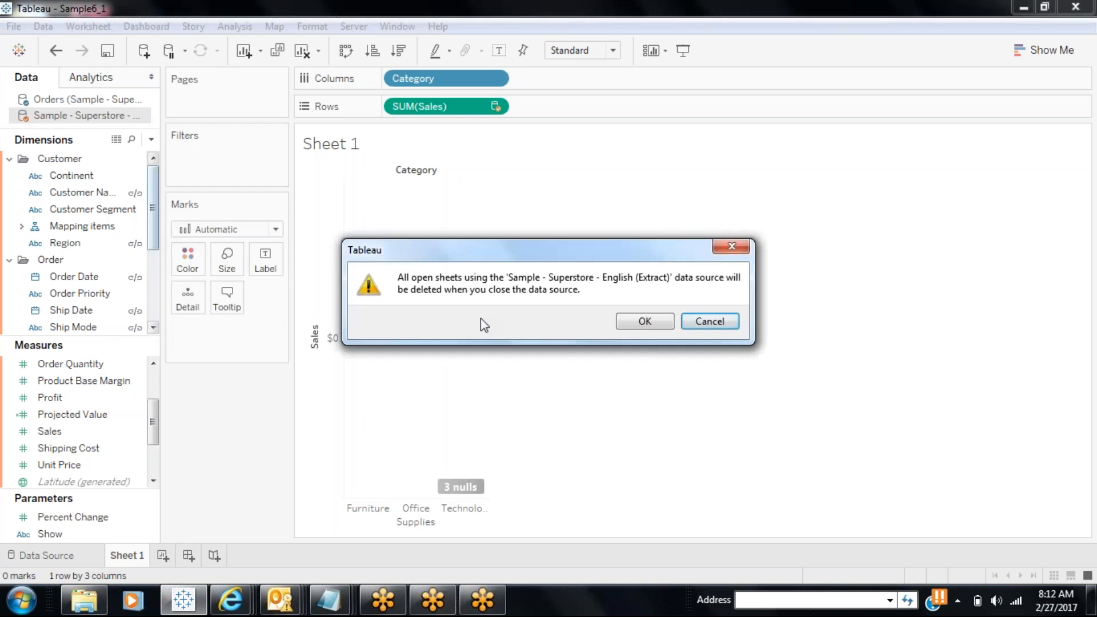
left_click(630, 320)
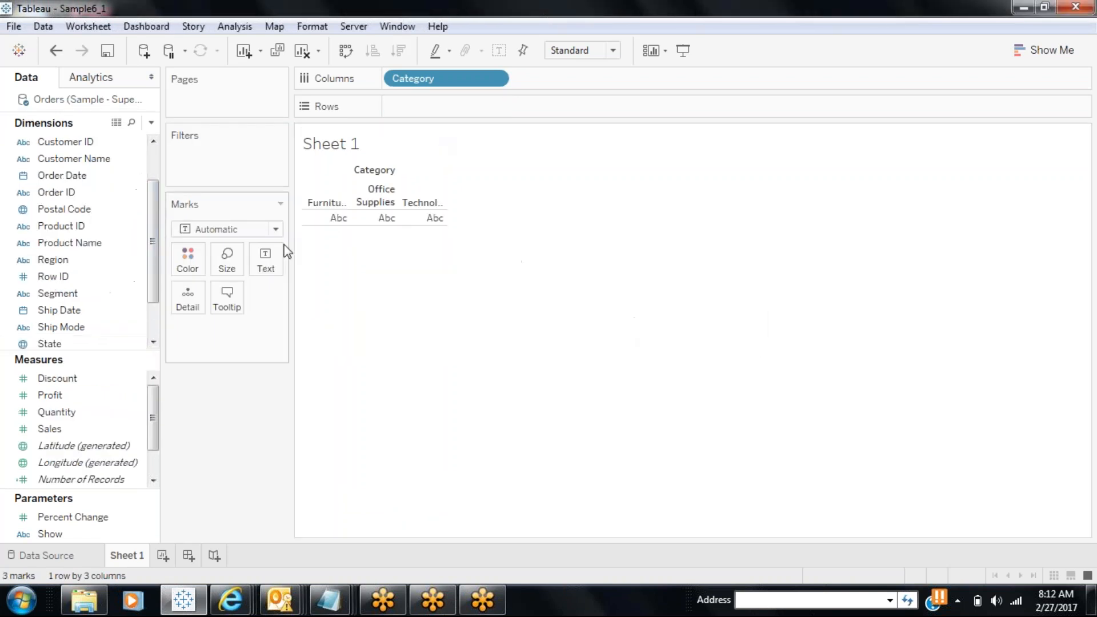
left_click_drag(50, 428, 423, 106)
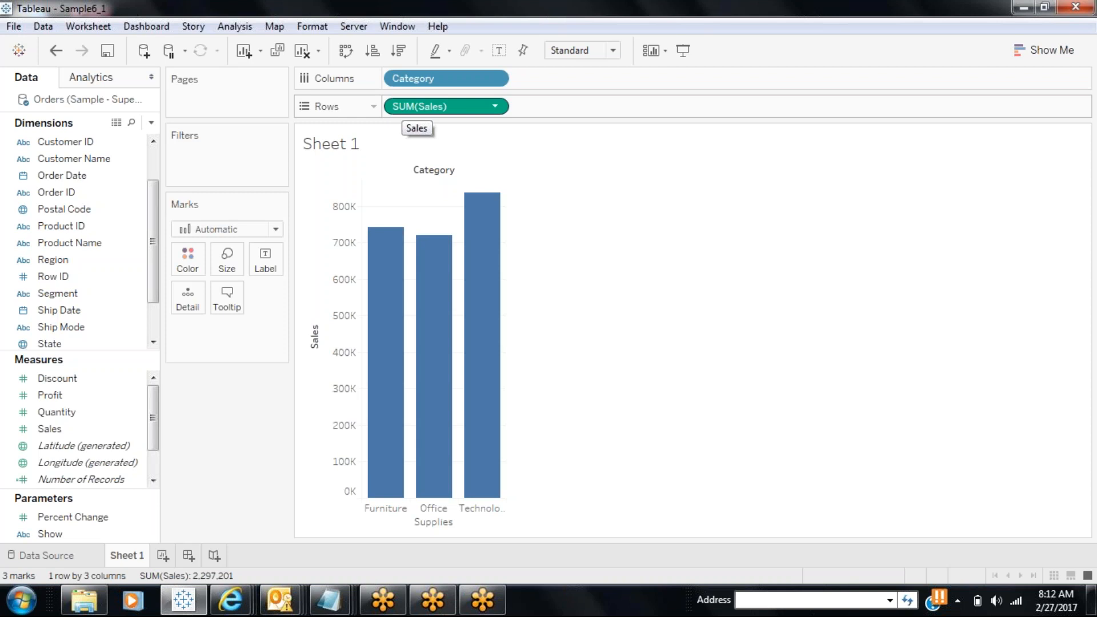
Add Profit beside Sales on Rows and remove it, and do the same with Quantity.
left_click_drag(52, 395, 629, 106)
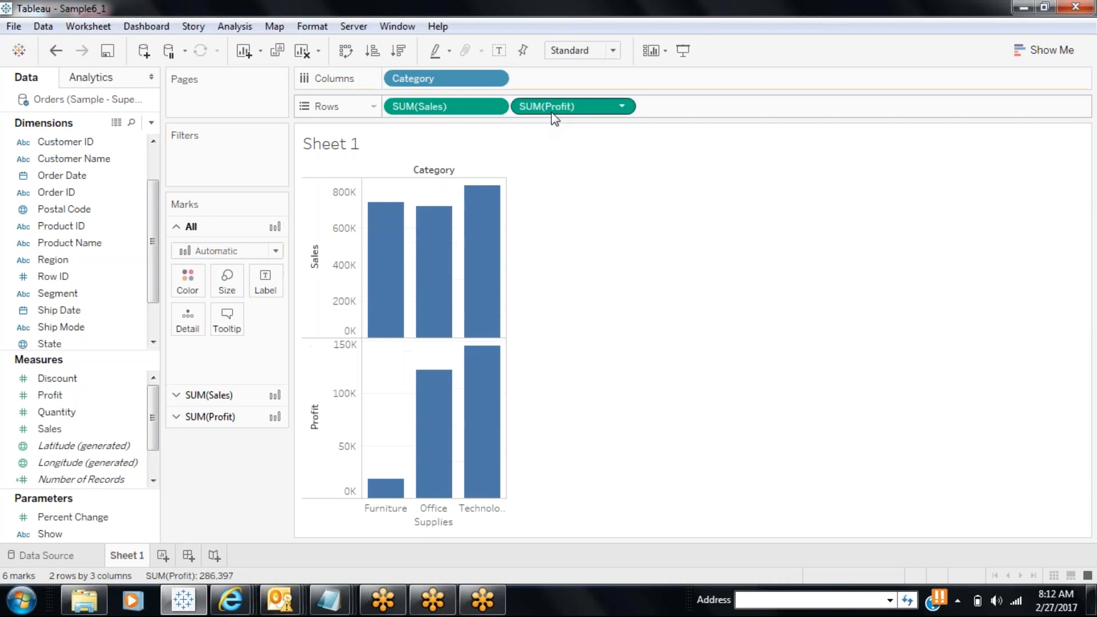
left_click_drag(552, 118, 88, 422)
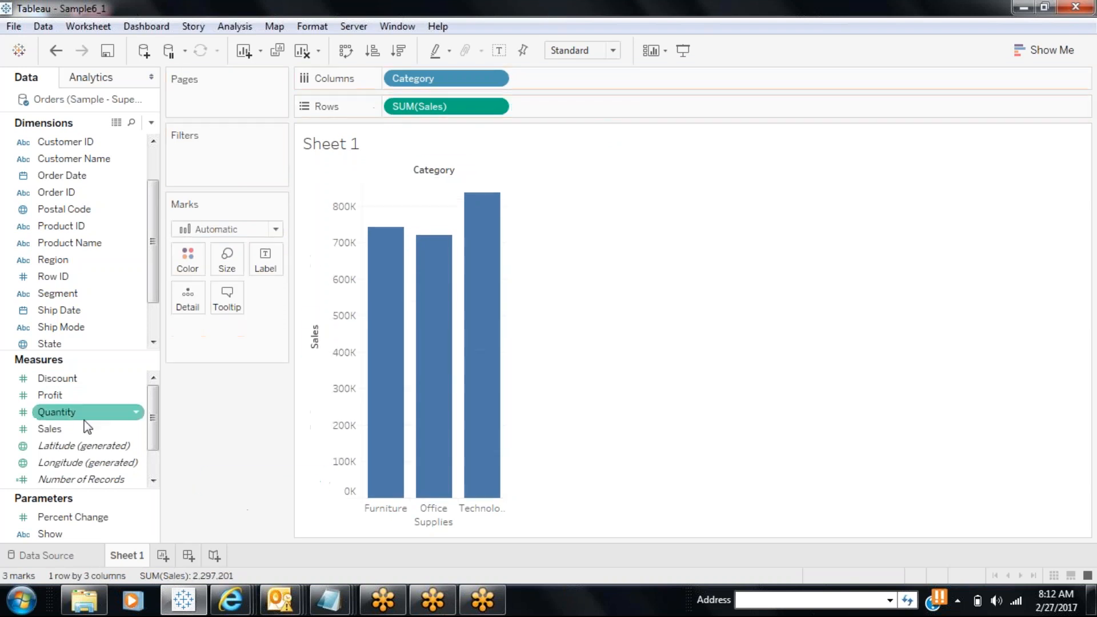
left_click_drag(434, 169, 600, 109)
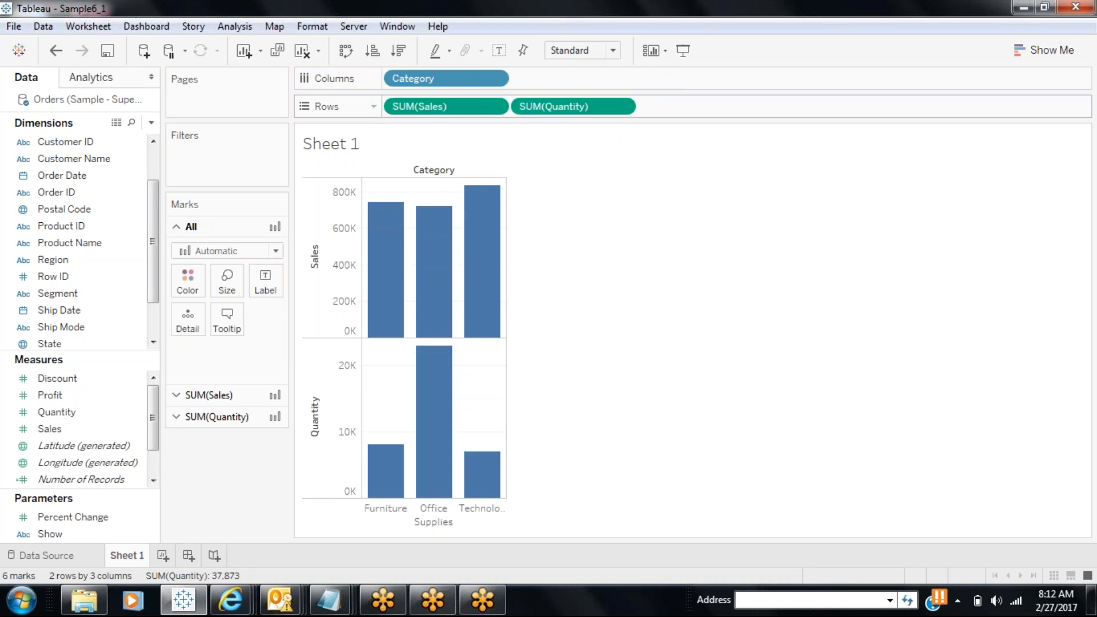
mouse_move(396, 273)
left_click_drag(576, 111, 205, 514)
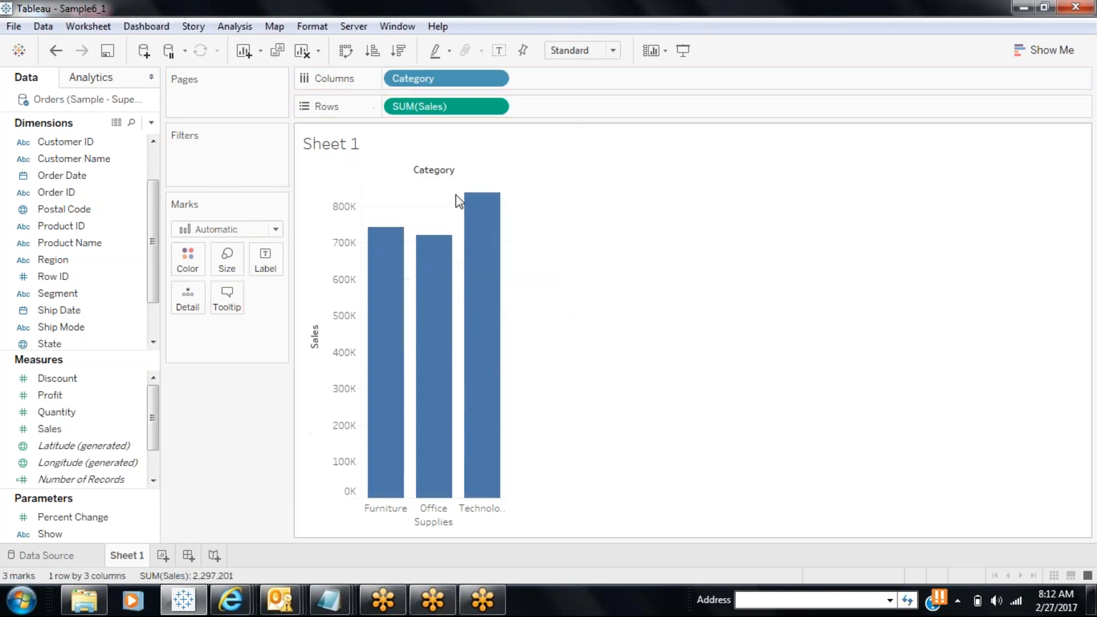
Review the aggregation options available for SUM(Sales) on Rows and inspect the category bars' tooltips.
left_click(495, 107)
mouse_move(478, 283)
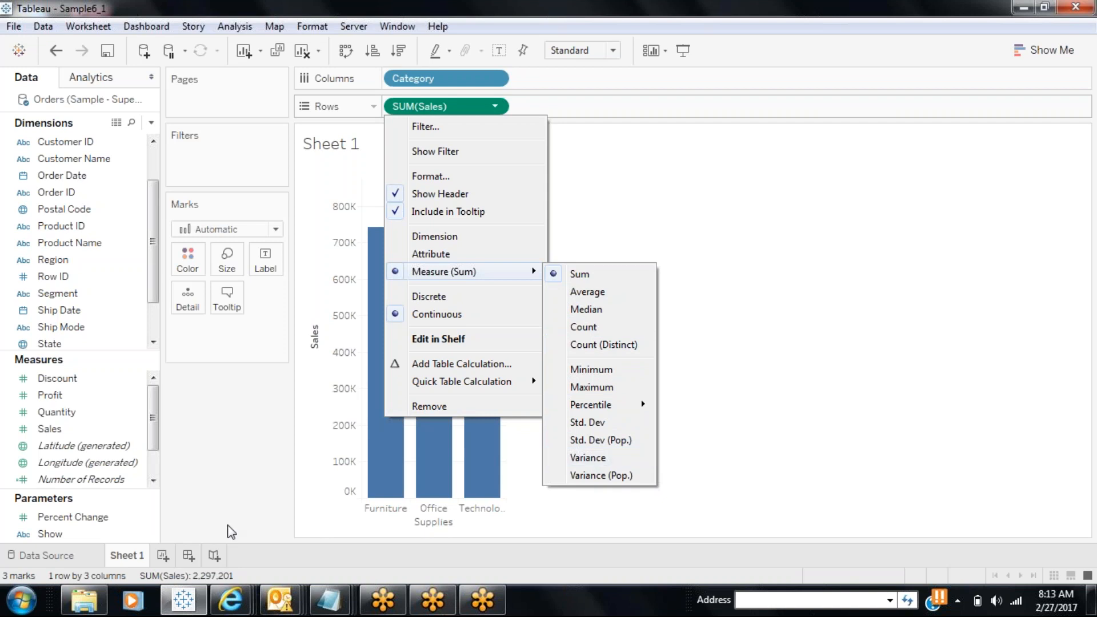
left_click(216, 487)
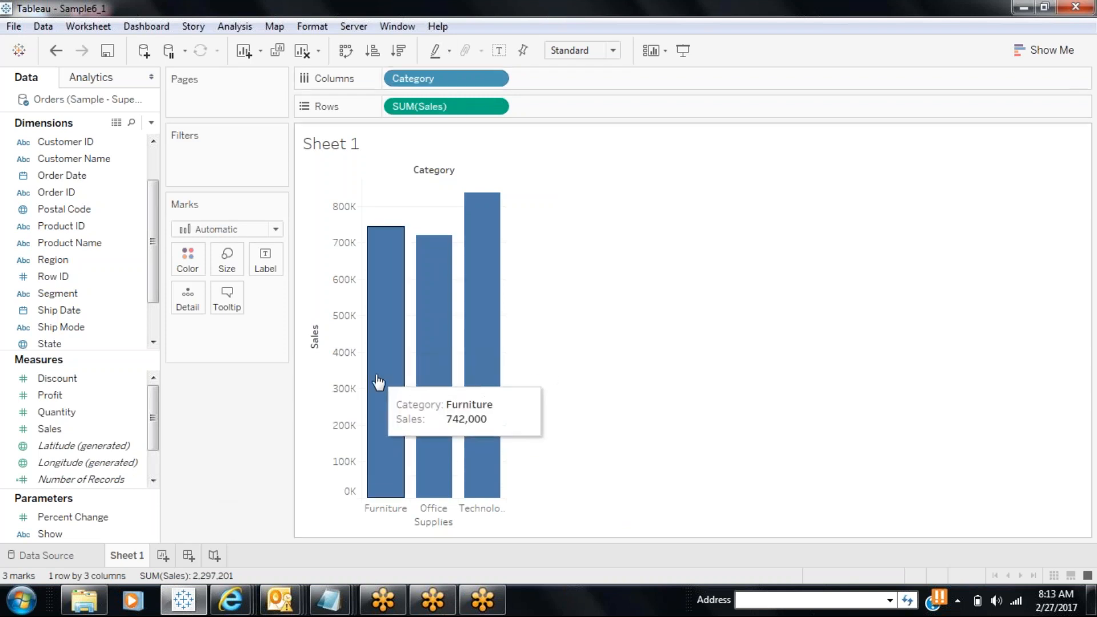
mouse_move(480, 363)
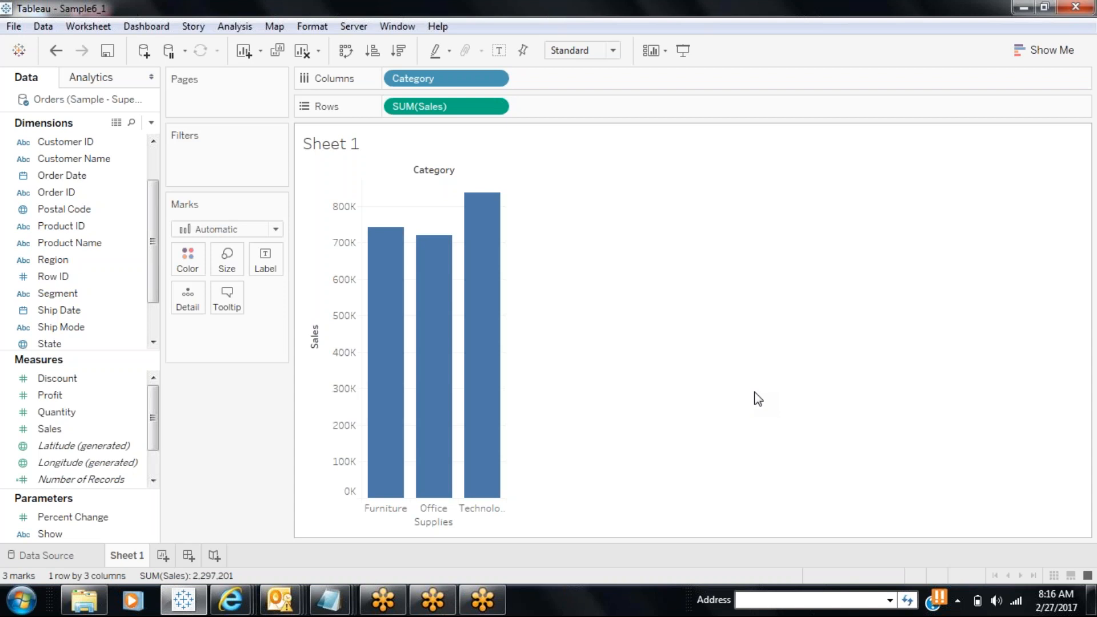
With auto updates paused on Sheet 1, place Sub-Category after Category on Columns and update the worksheet manually.
left_click(170, 52)
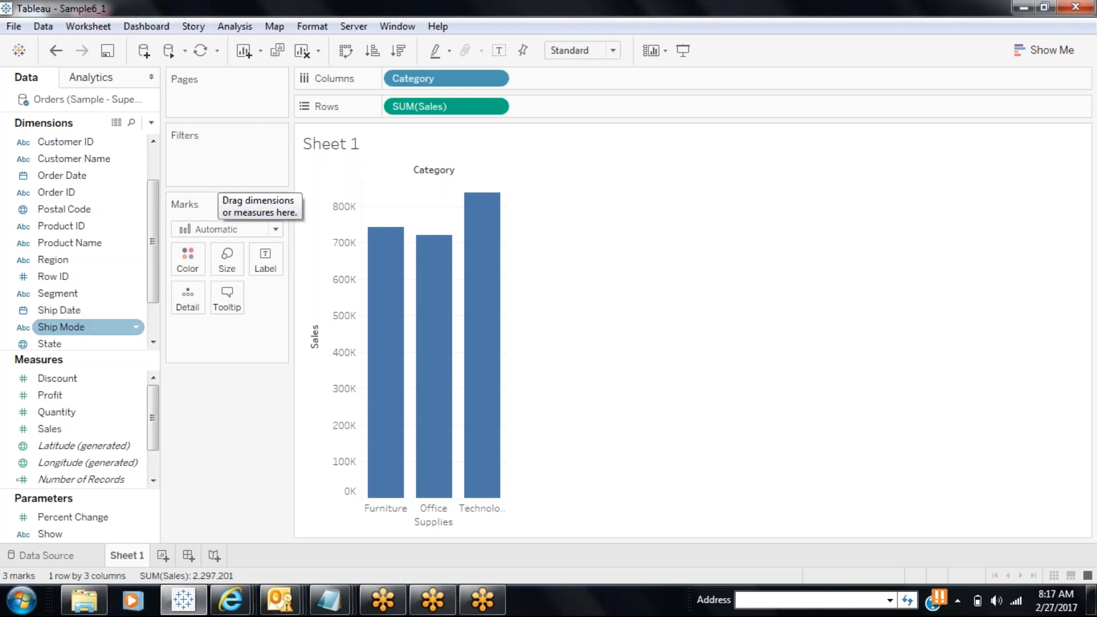
scroll(151, 291, "down", 1)
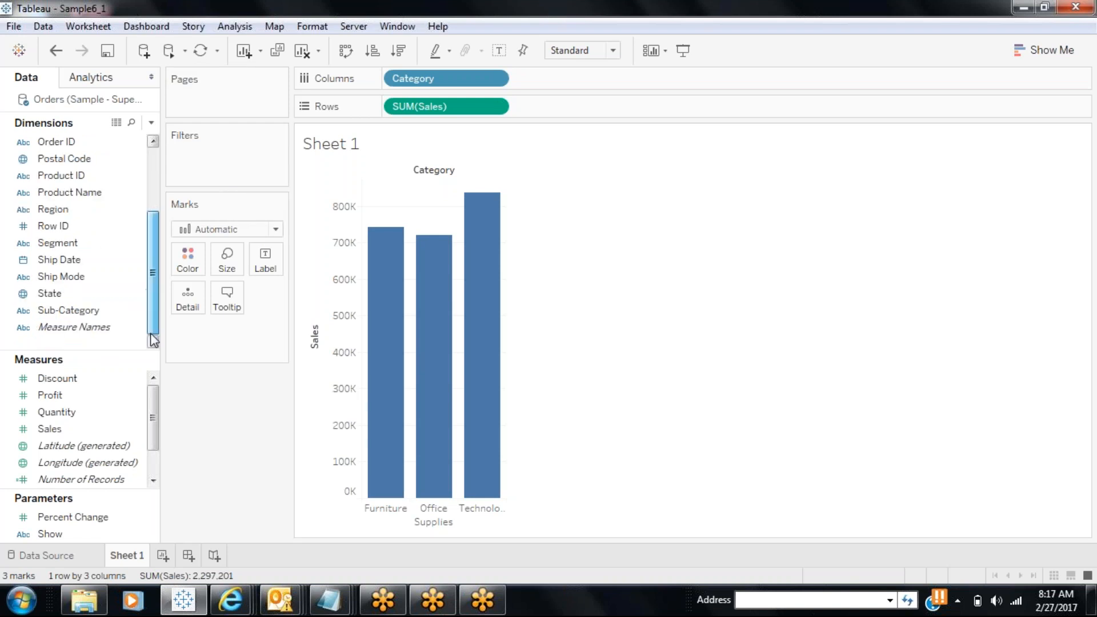
left_click_drag(114, 323, 625, 95)
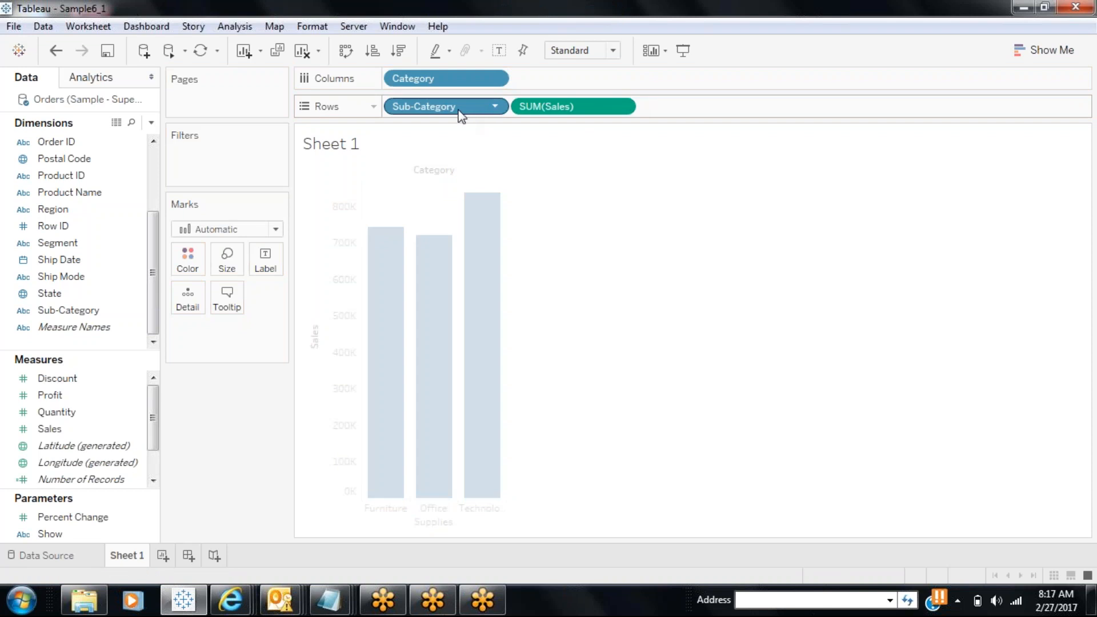
left_click_drag(461, 108, 629, 80)
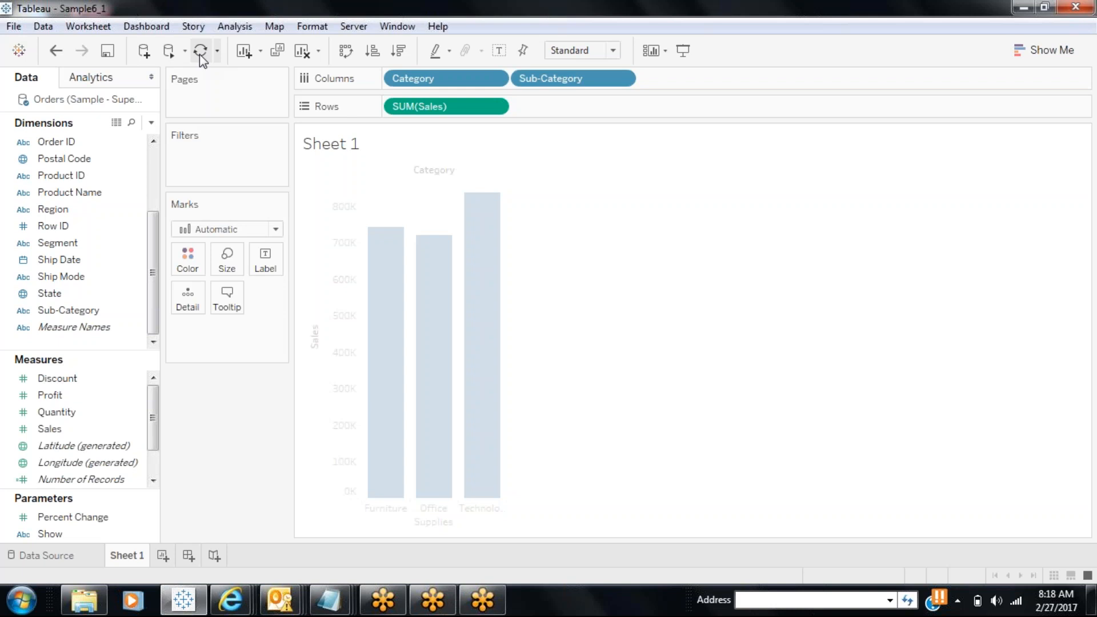
left_click(200, 53)
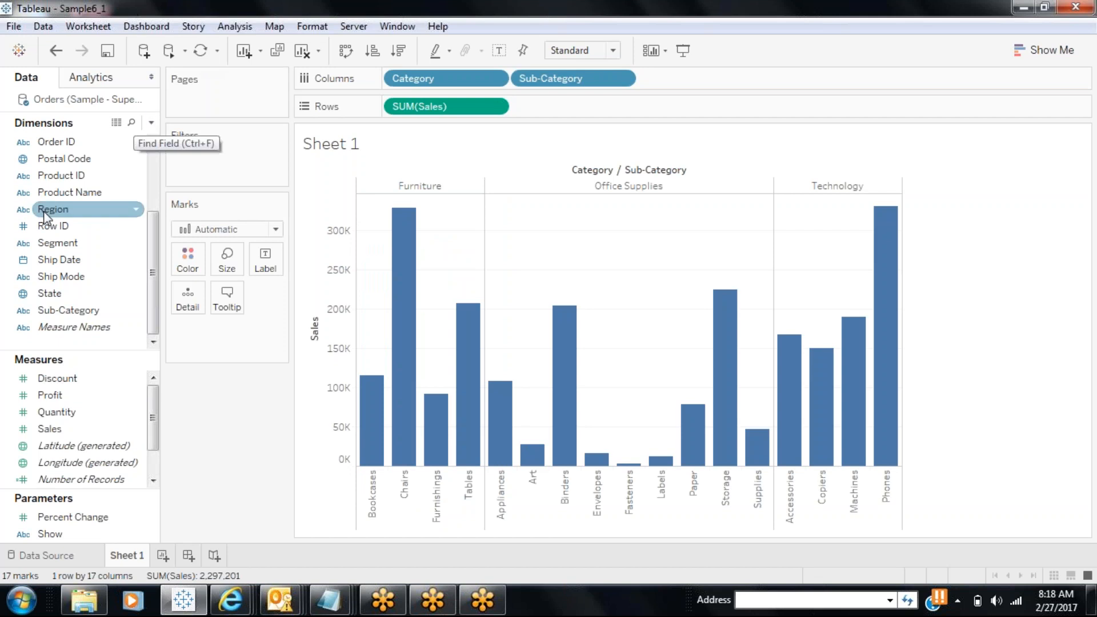
Place Segment before SUM(Sales) on Rows in Sheet 1 and run a manual worksheet update.
left_click_drag(385, 111, 385, 114)
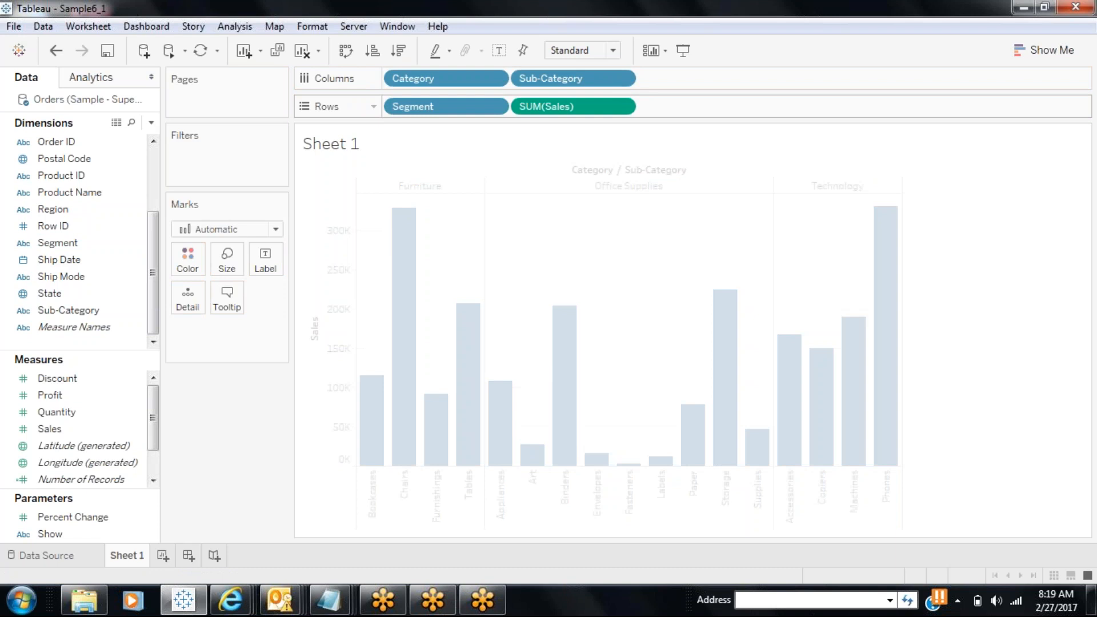
left_click(200, 51)
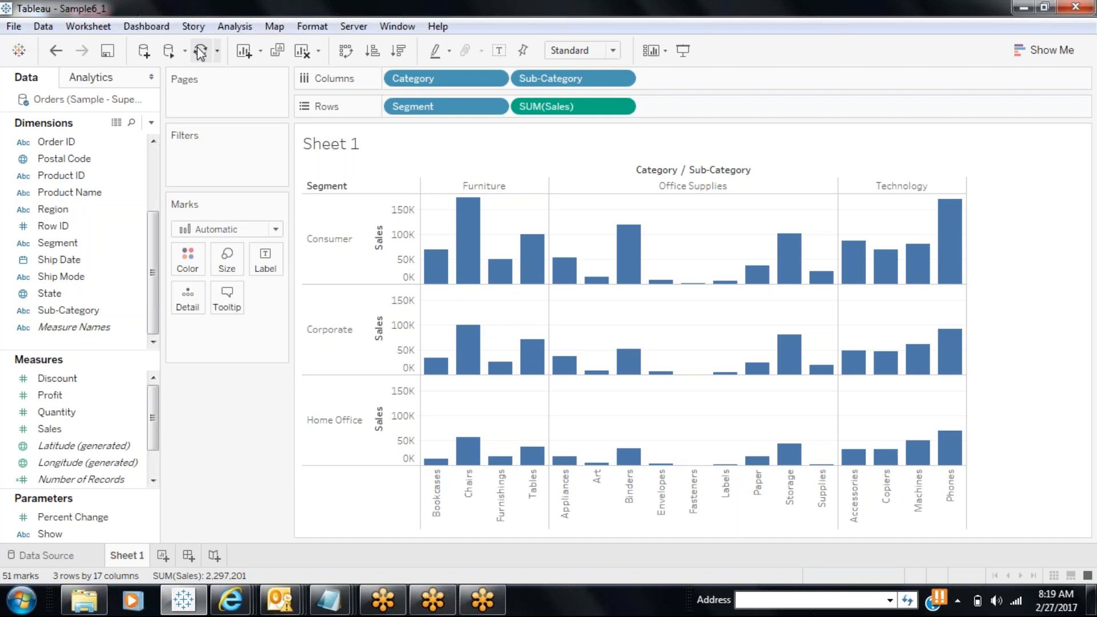
Add a new worksheet with Order Date by year and quarter on Columns and Sales on Rows.
left_click(162, 556)
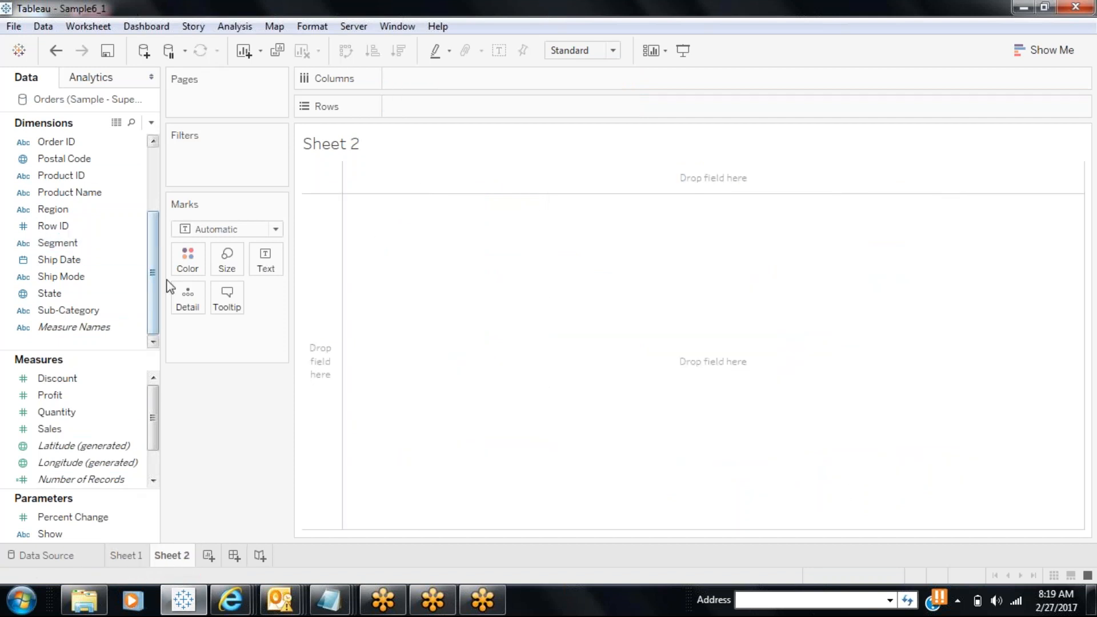
left_click(151, 177)
left_click(55, 241)
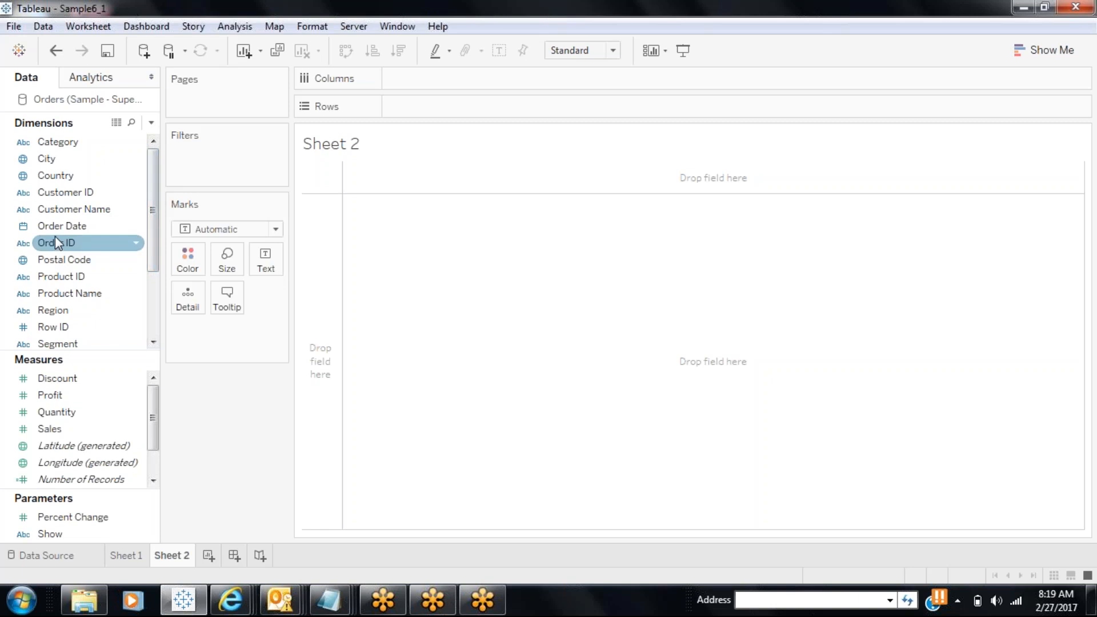
left_click_drag(60, 226, 429, 80)
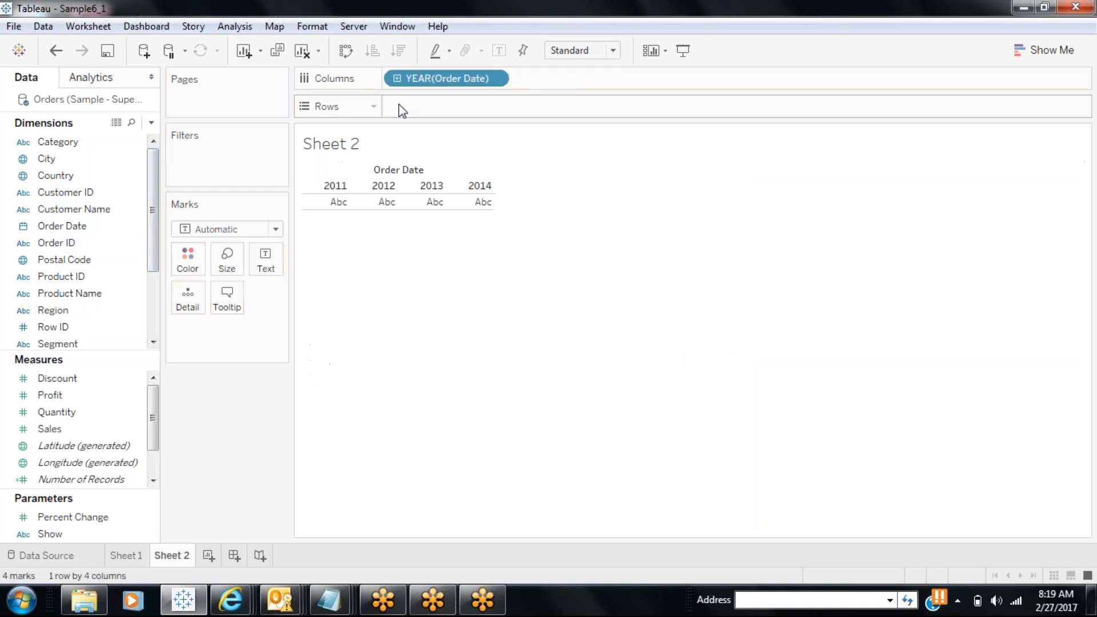
left_click(396, 79)
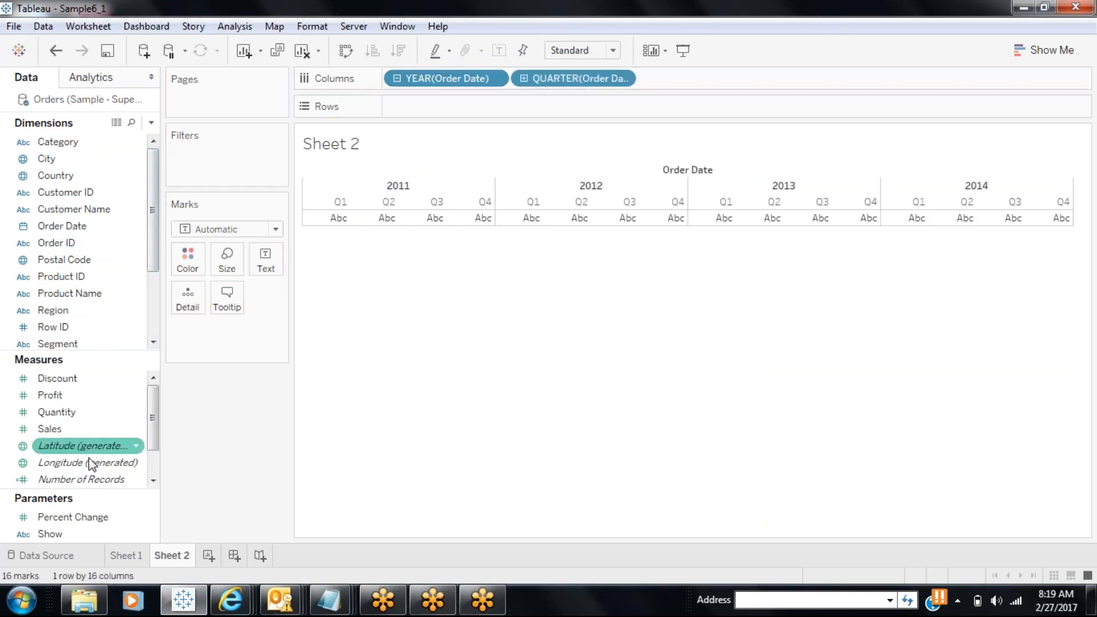
left_click_drag(74, 430, 434, 108)
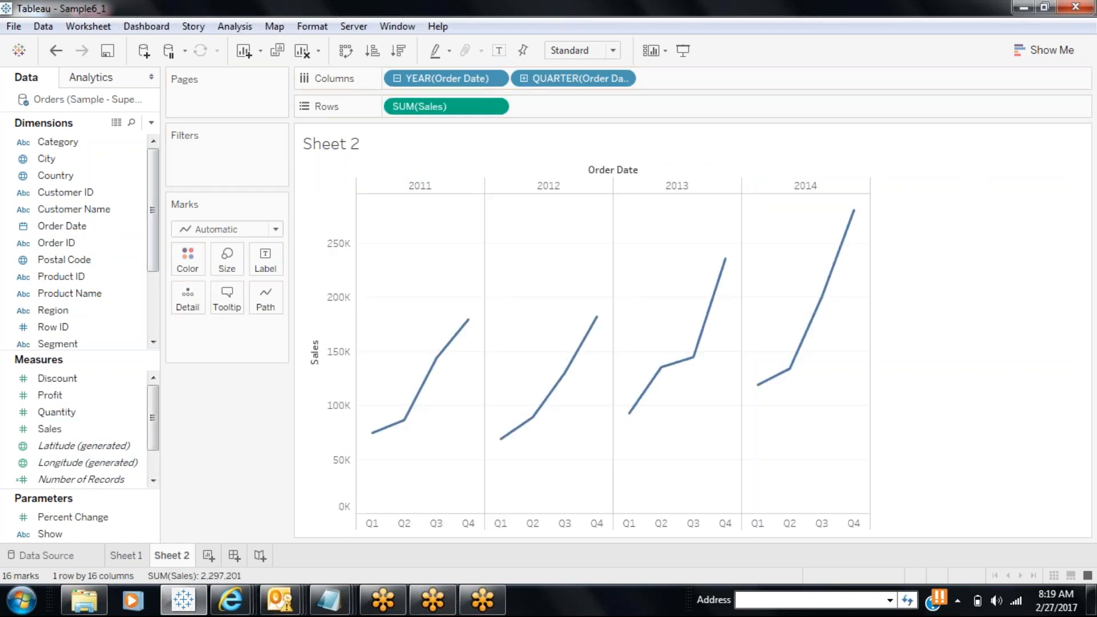
Compare the auto-update state of Sheet 1 and Sheet 2, and pause auto updates on Sheet 2.
left_click(136, 560)
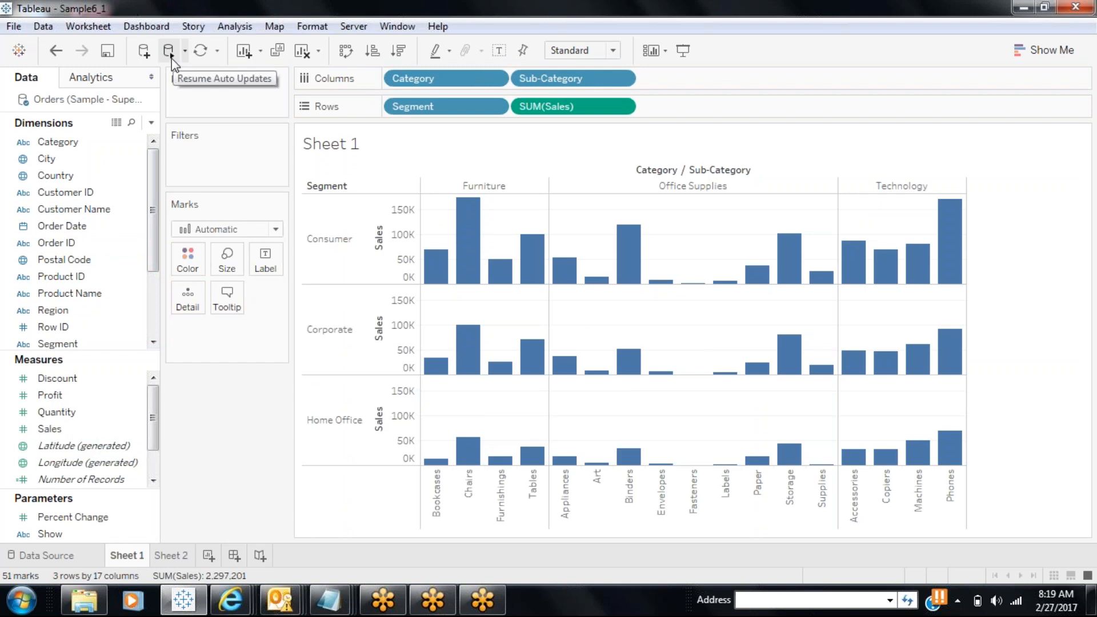
left_click(166, 558)
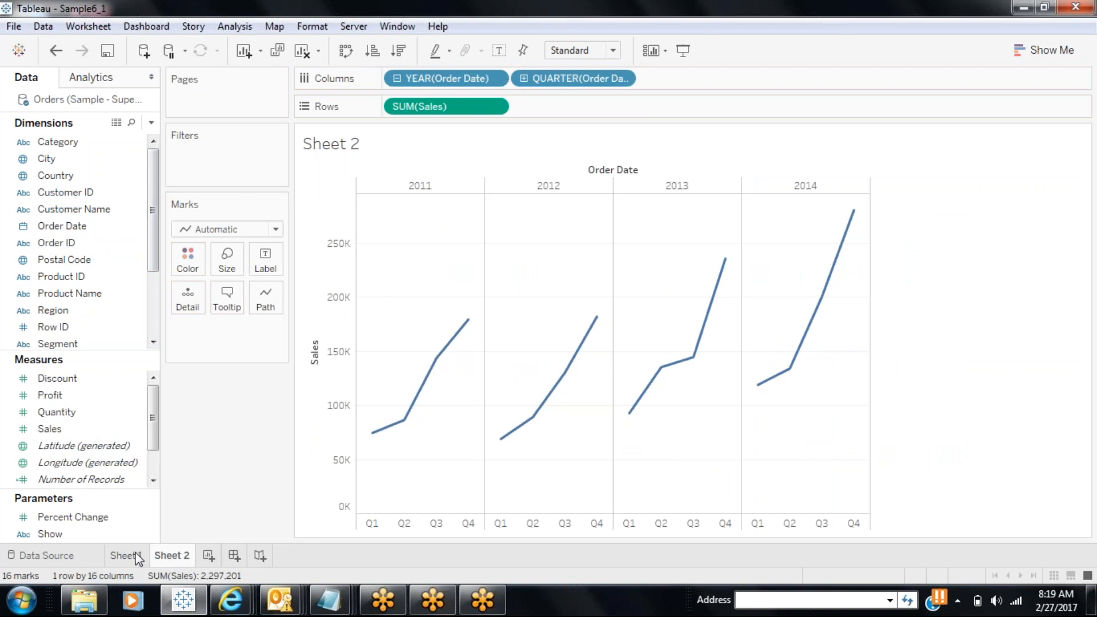
mouse_move(135, 549)
left_click(170, 57)
Clear Sheet 2's shelves and put Order Date by year and quarter back on Columns and Sales on Rows.
left_click_drag(435, 78, 202, 472)
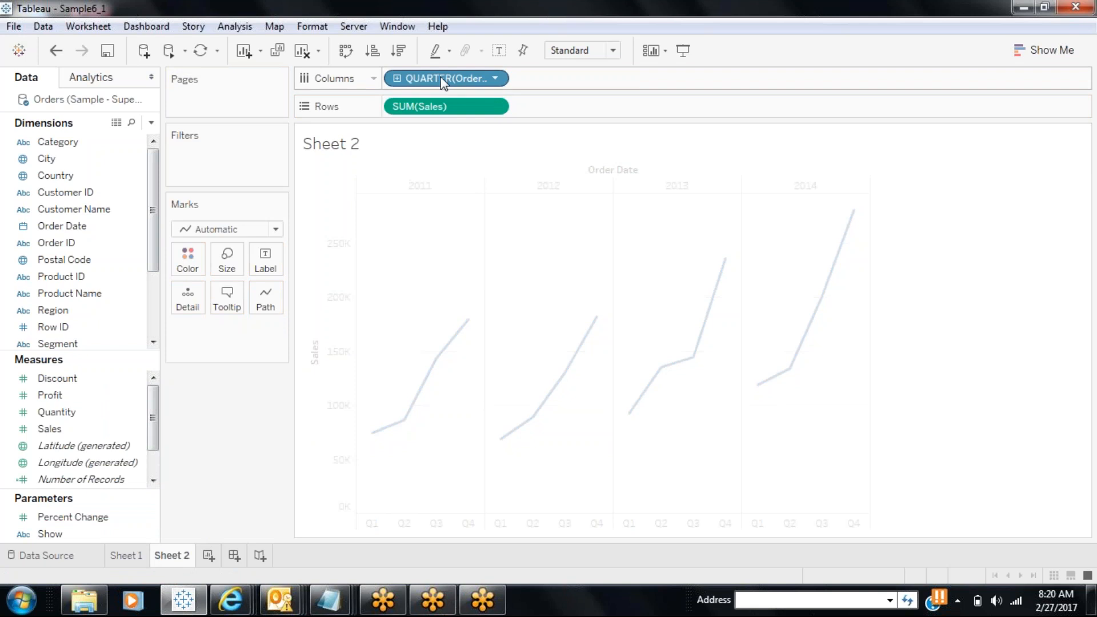
left_click_drag(444, 78, 406, 149)
left_click_drag(428, 108, 234, 448)
left_click_drag(137, 227, 475, 75)
left_click(397, 79)
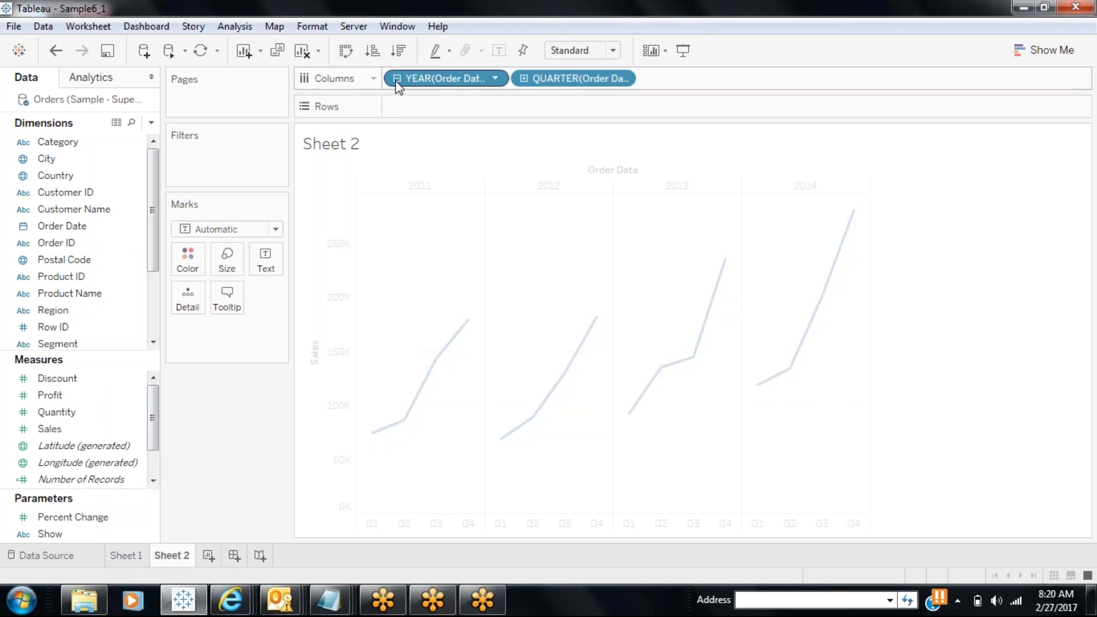
left_click_drag(49, 429, 423, 109)
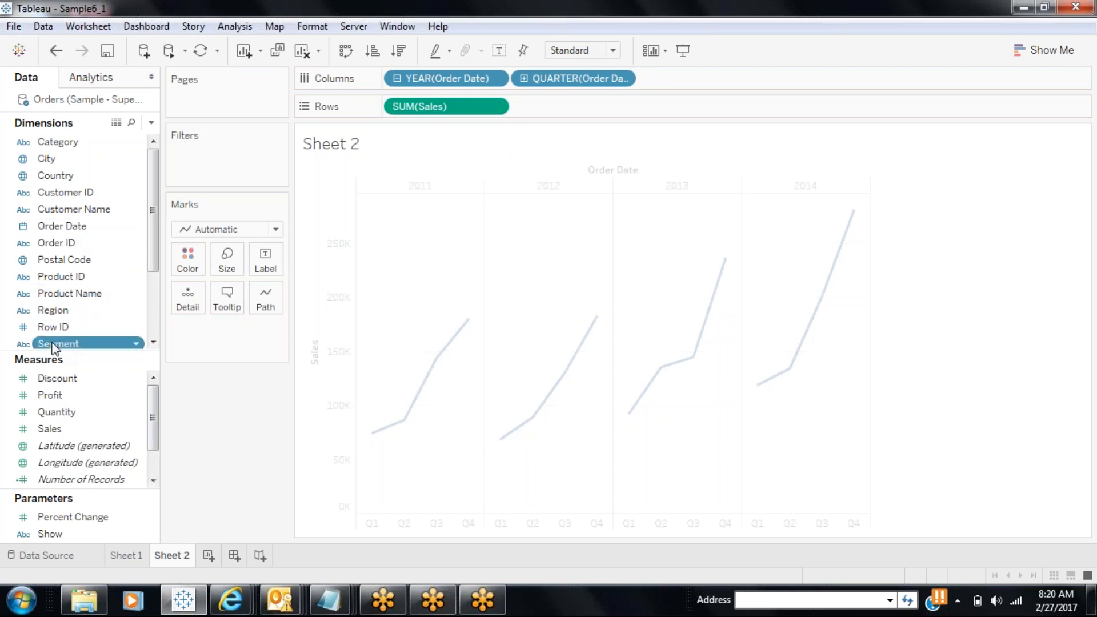
Place Segment before SUM(Sales) on Rows in Sheet 2 and run a manual worksheet update.
left_click_drag(54, 347, 396, 107)
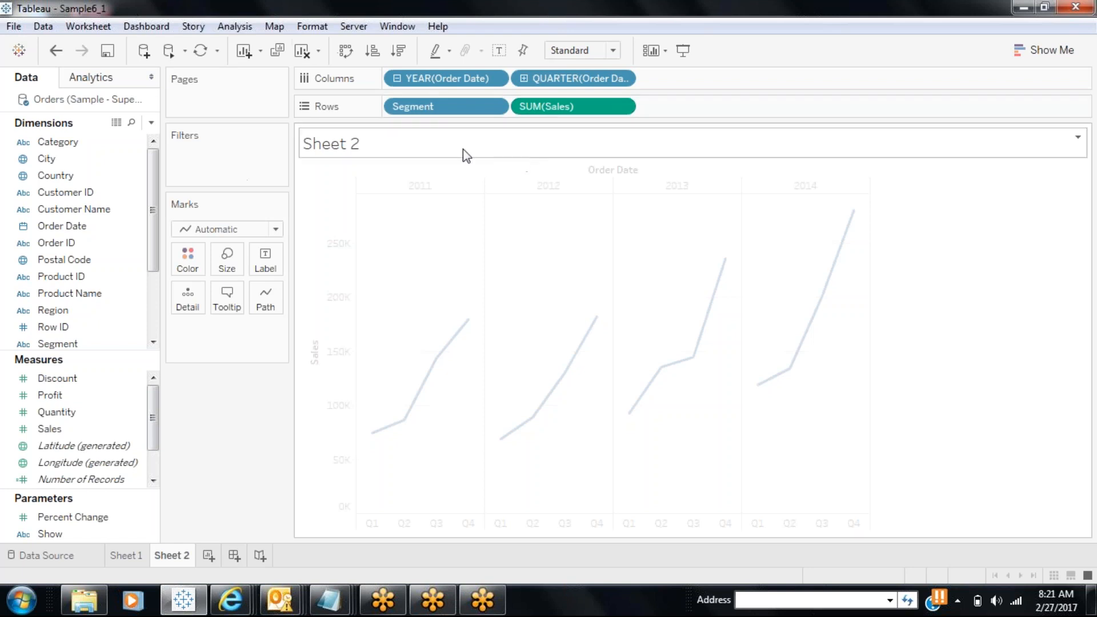
left_click(200, 53)
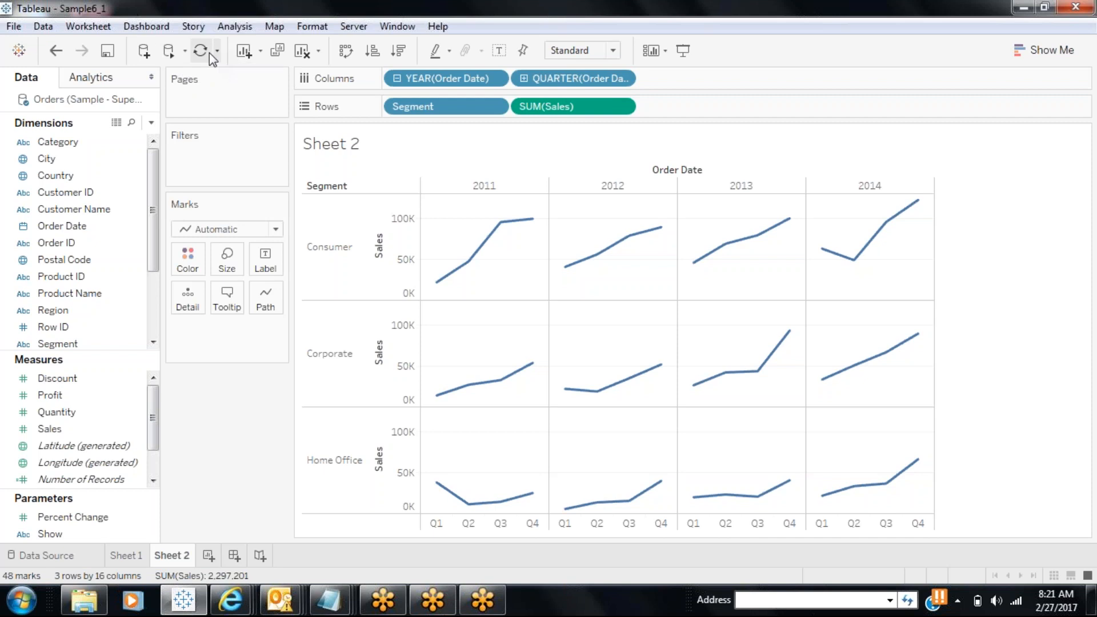
Add a third worksheet, pause its auto updates and open Show Me.
left_click(209, 555)
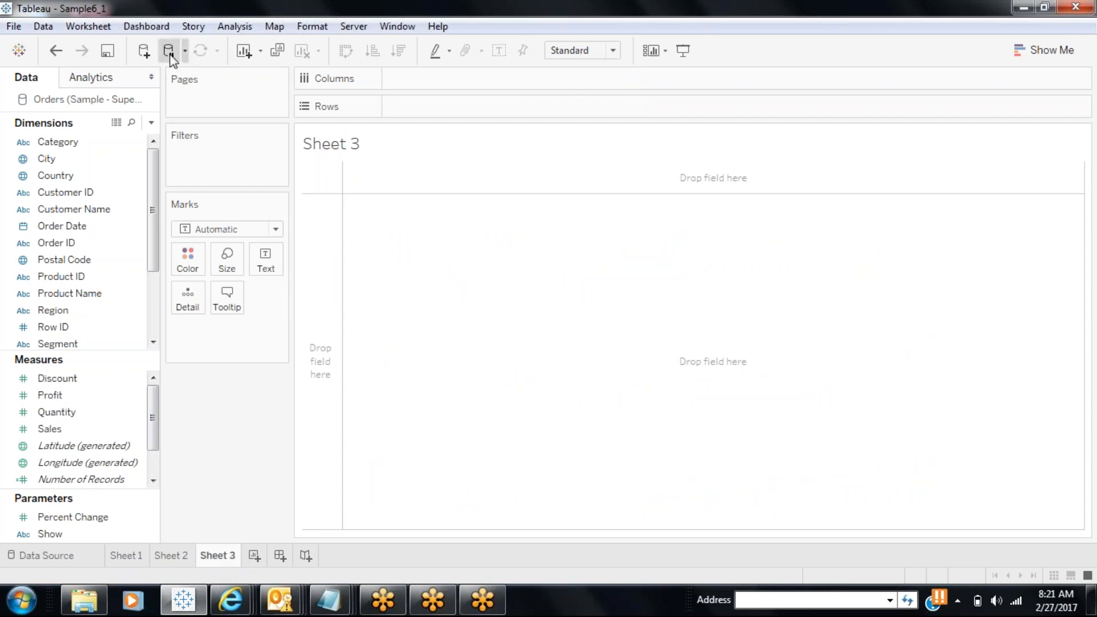
left_click(1051, 57)
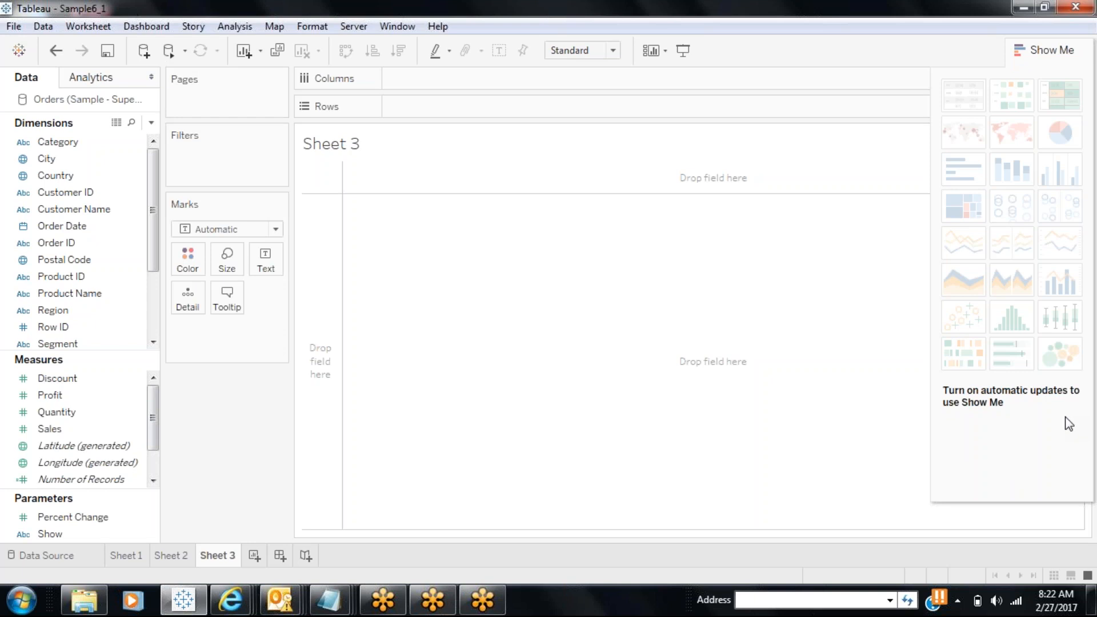
Review Sheet 1's auto-update options with updates paused and with updates resumed, closing Show Me in between.
left_click(126, 556)
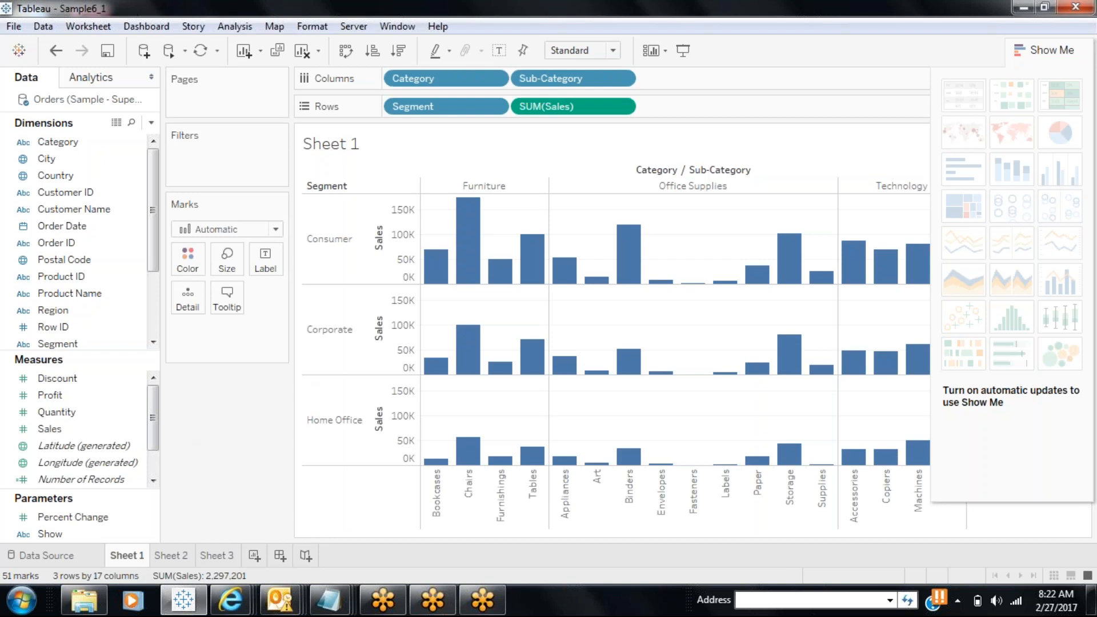
left_click(186, 50)
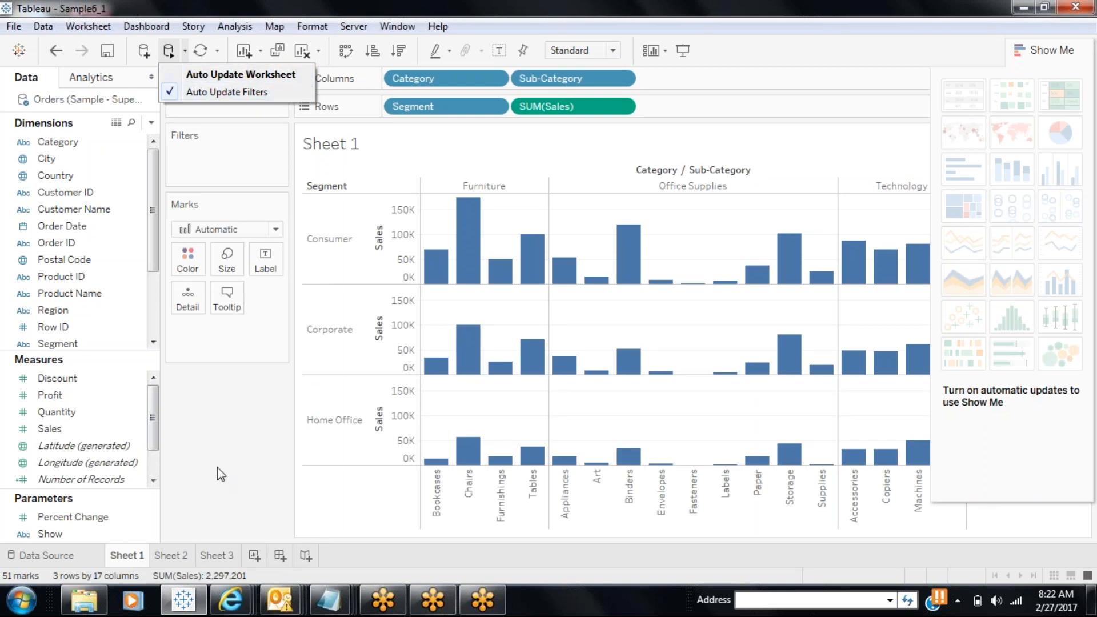
left_click(227, 390)
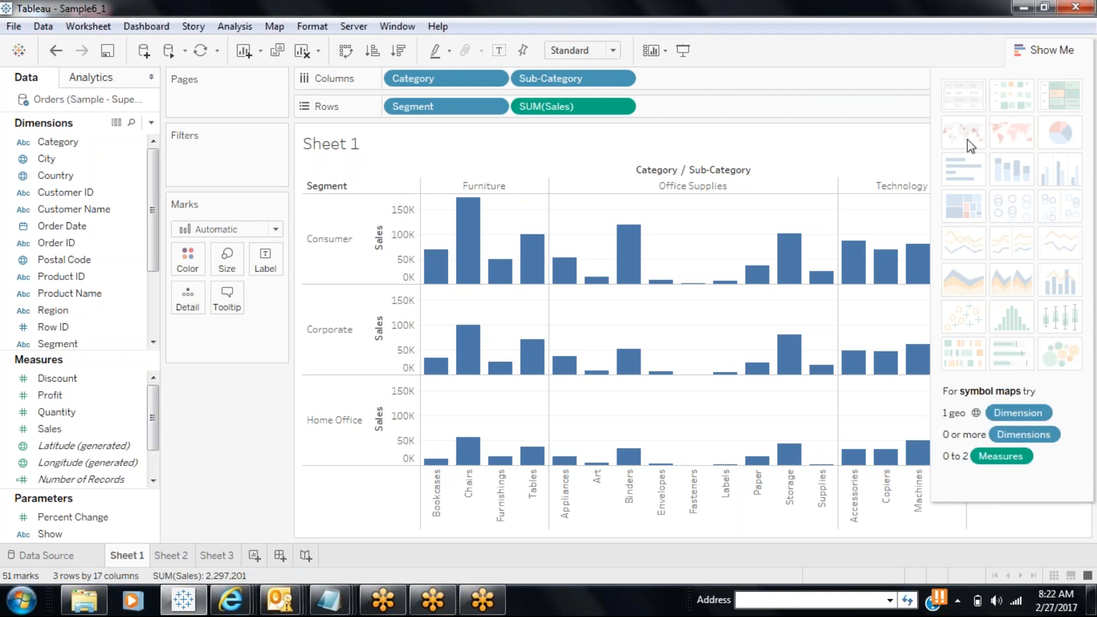
left_click(1044, 50)
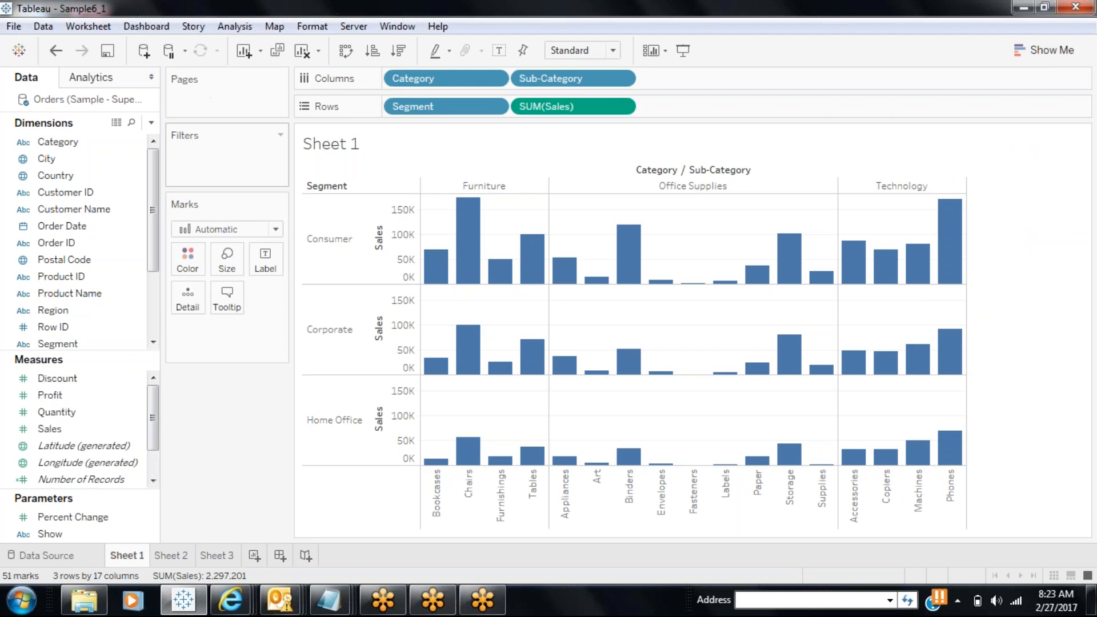
left_click(185, 51)
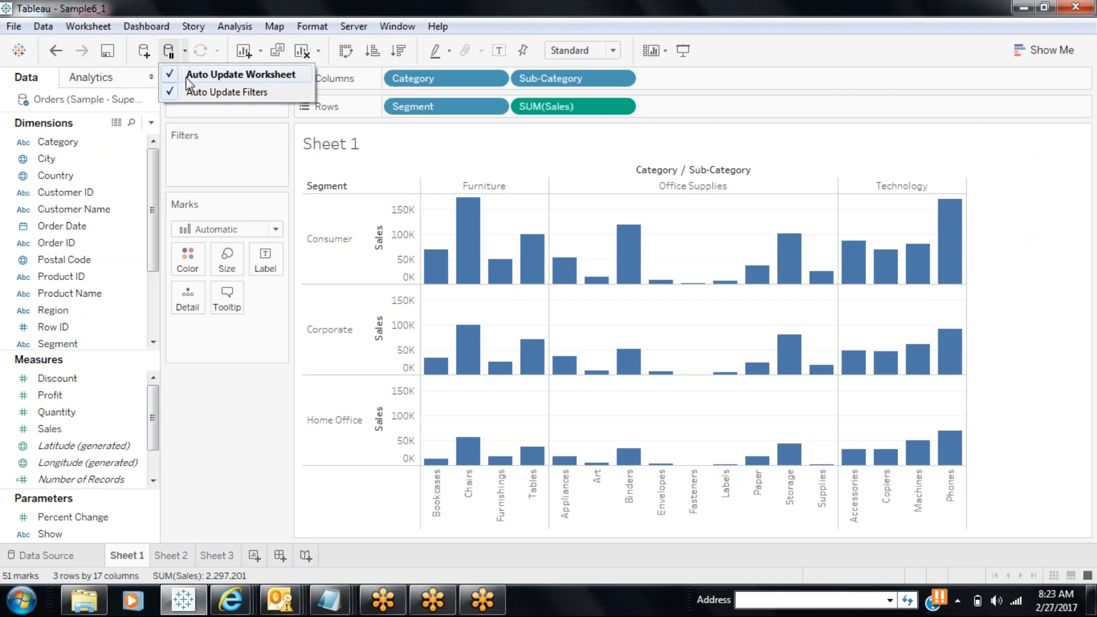
left_click(202, 429)
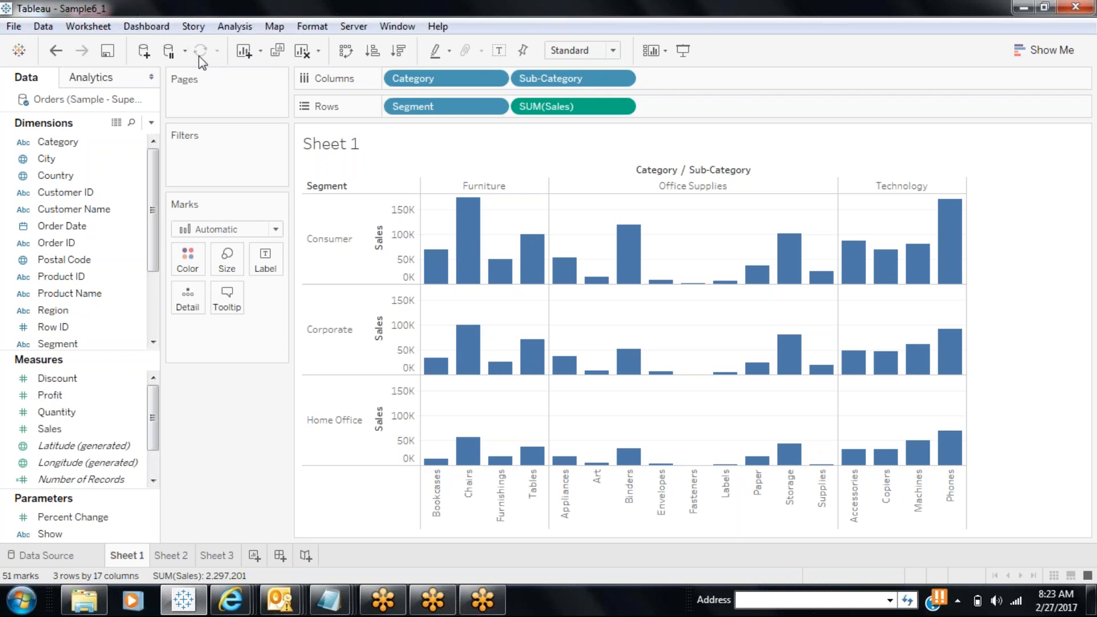
Pause auto updates on Sheet 1 and review the manual update options for worksheet and filters.
left_click(173, 55)
left_click(217, 51)
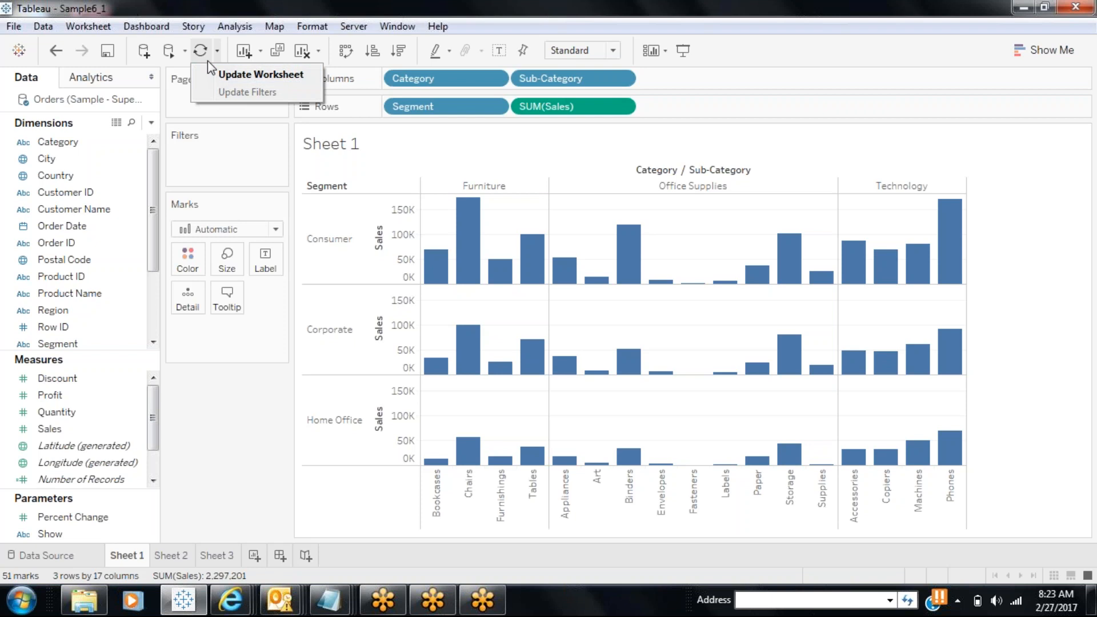
left_click(200, 412)
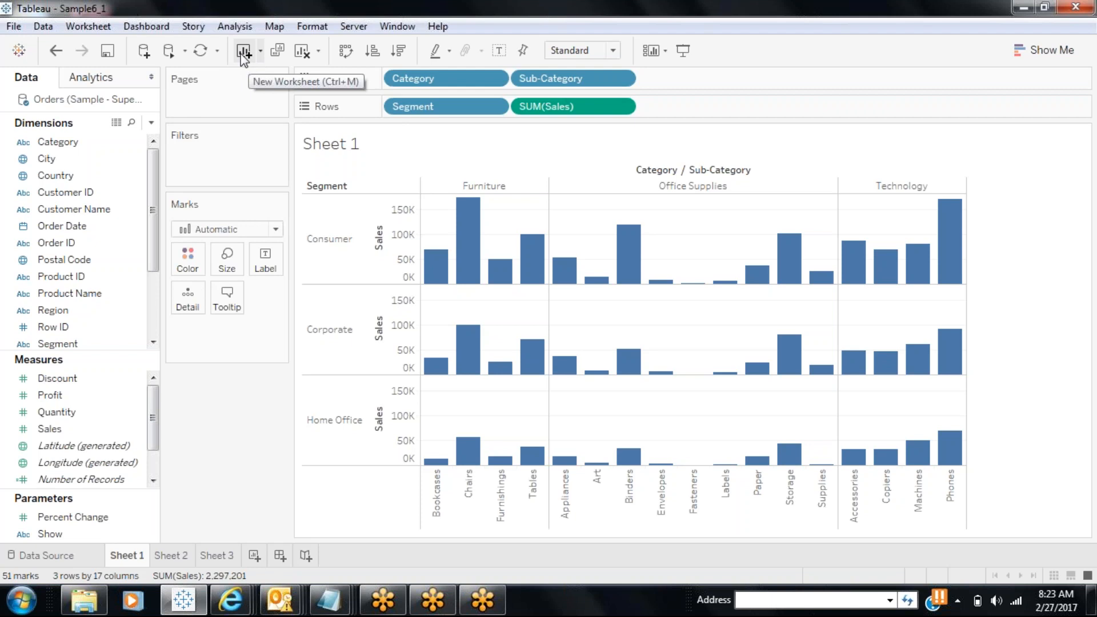
Review the options for adding a worksheet, dashboard or story, and add a new worksheet after Sheet 1.
left_click(260, 51)
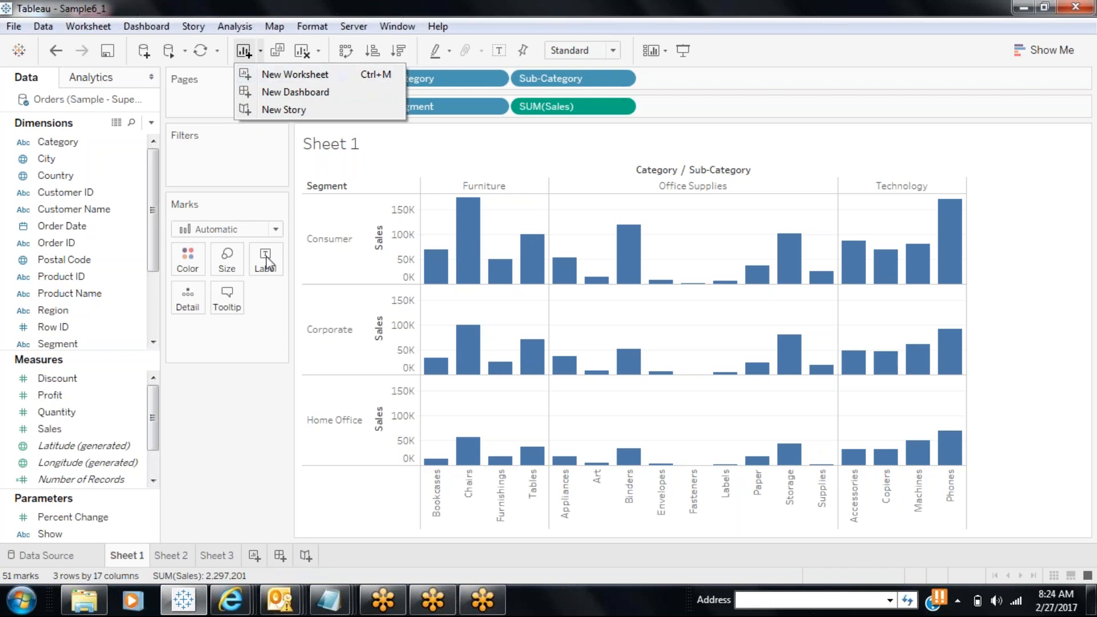
left_click(219, 474)
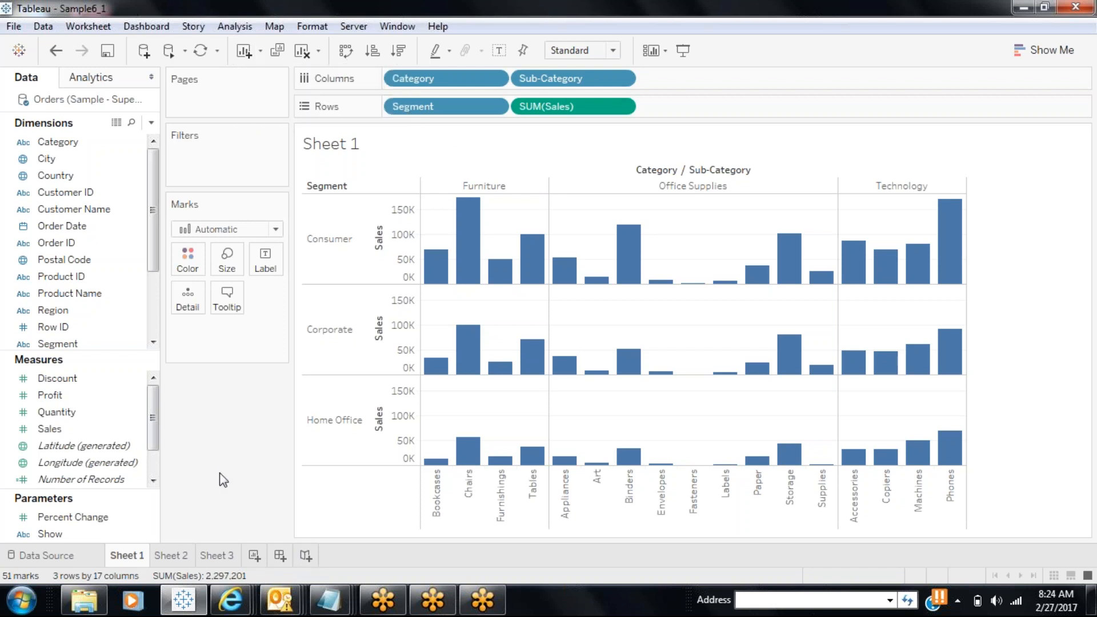
key("ctrl+m")
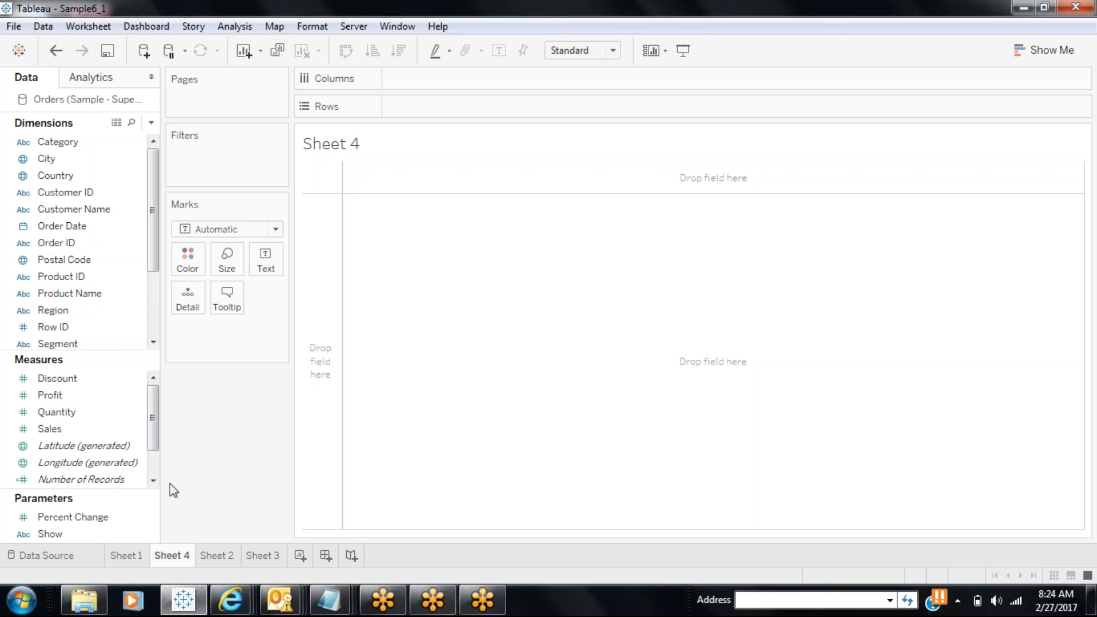
Return to Sheet 1 and duplicate it as a new worksheet.
left_click(126, 555)
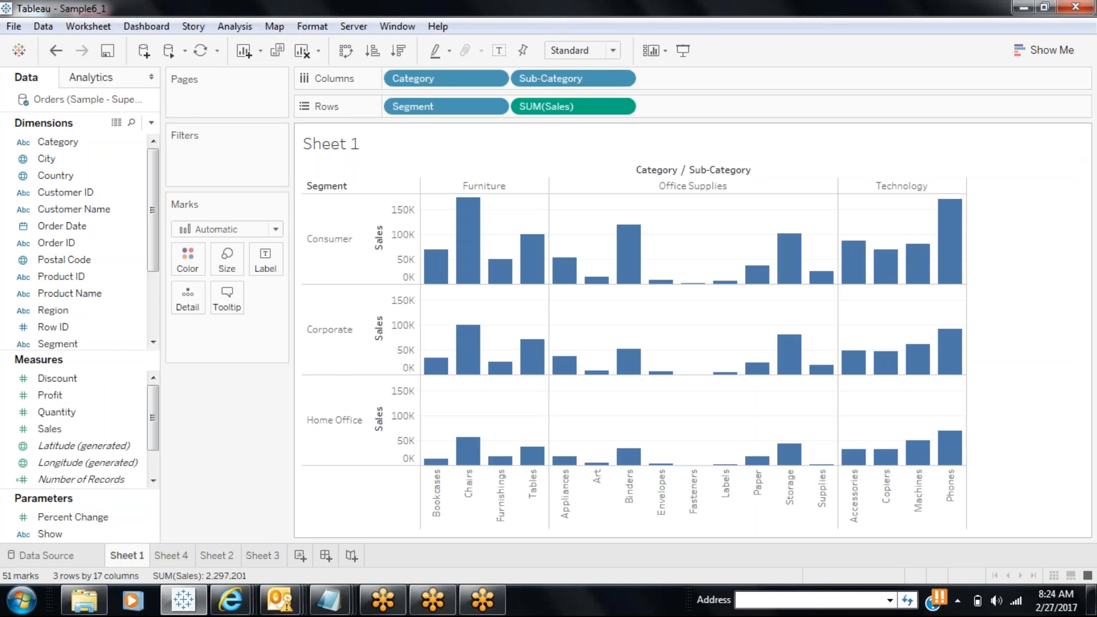
mouse_move(535, 273)
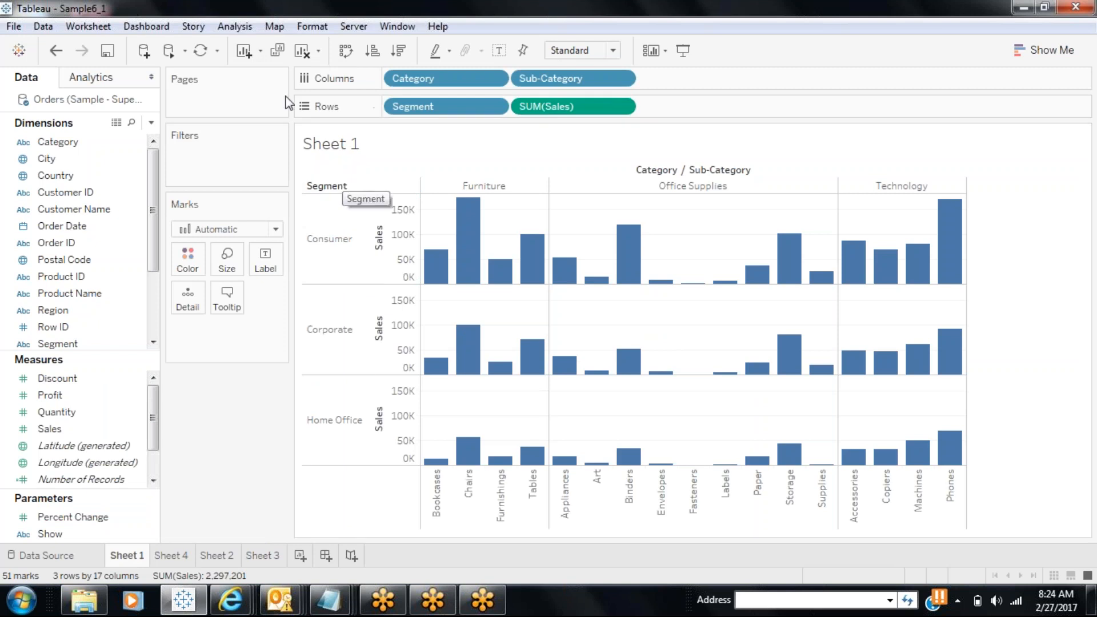
left_click(276, 57)
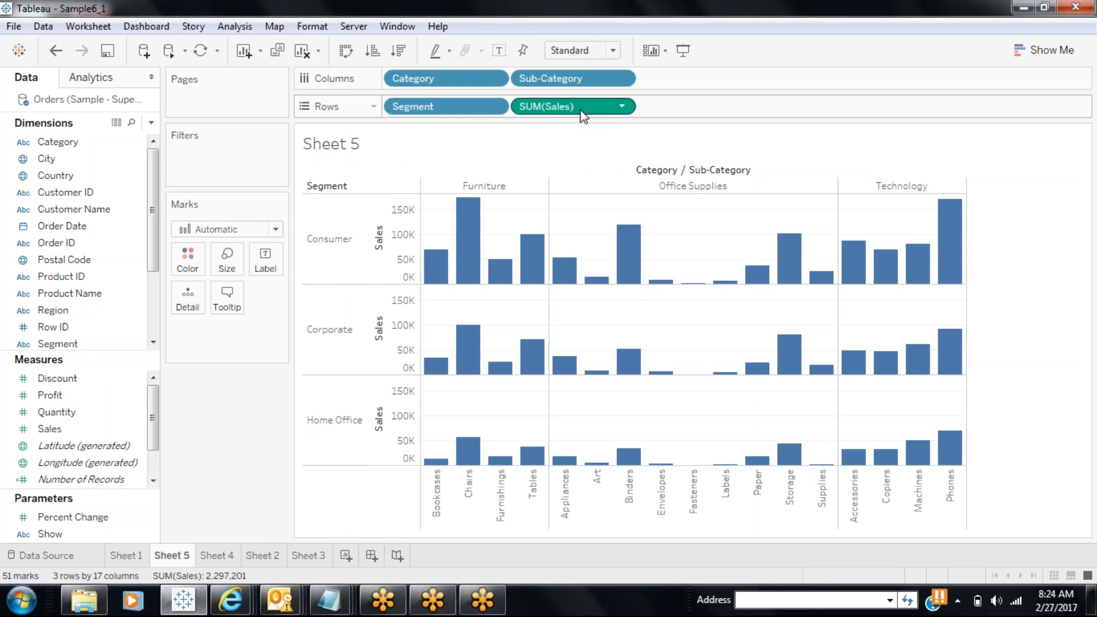
Replace Sales with Profit on Sheet 5's Rows while updates are paused, and resume auto updates.
left_click_drag(583, 115, 354, 440)
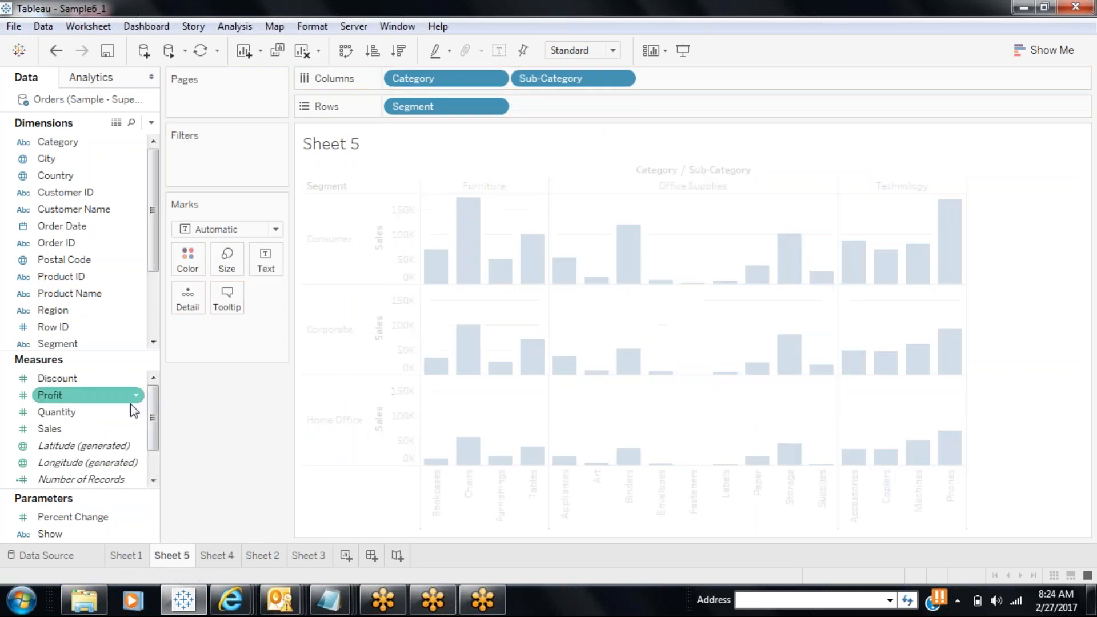
right_click(579, 140)
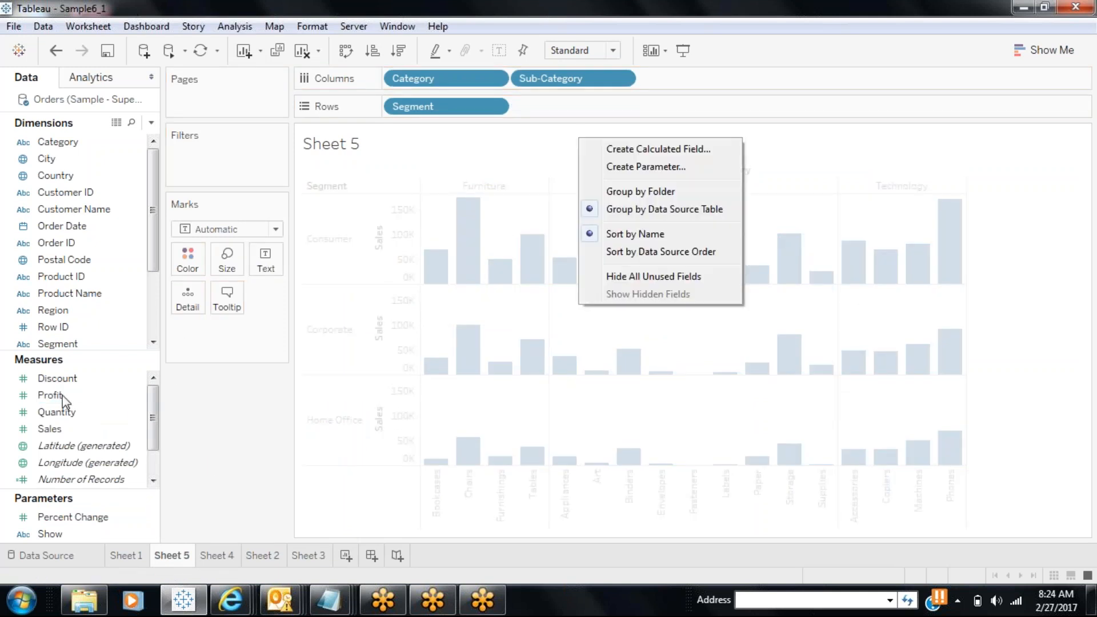
left_click_drag(64, 400, 557, 104)
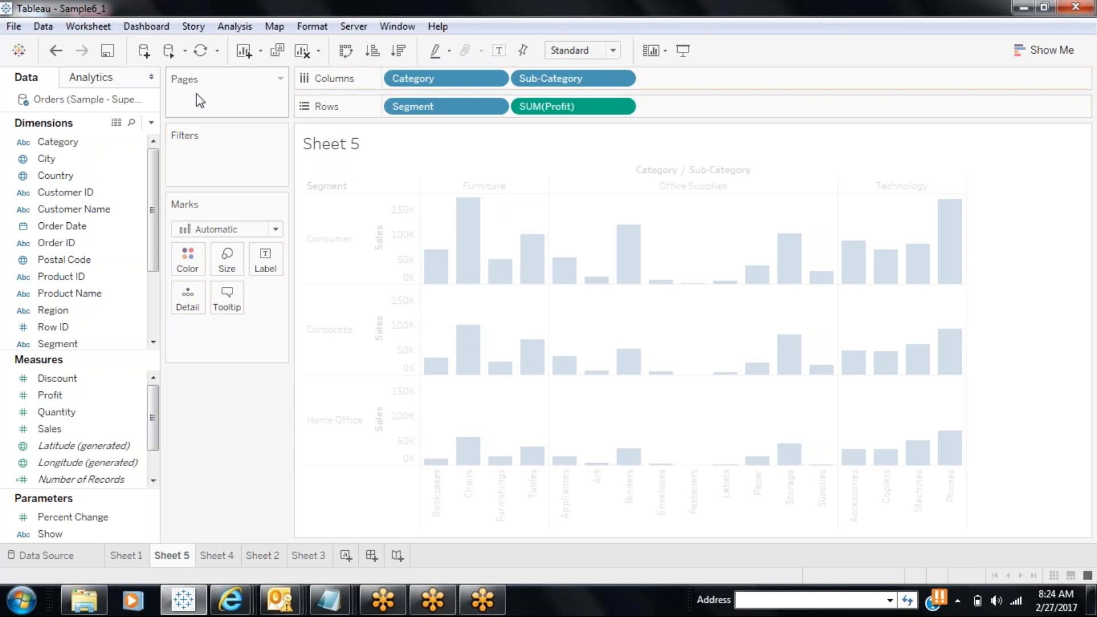
left_click(169, 53)
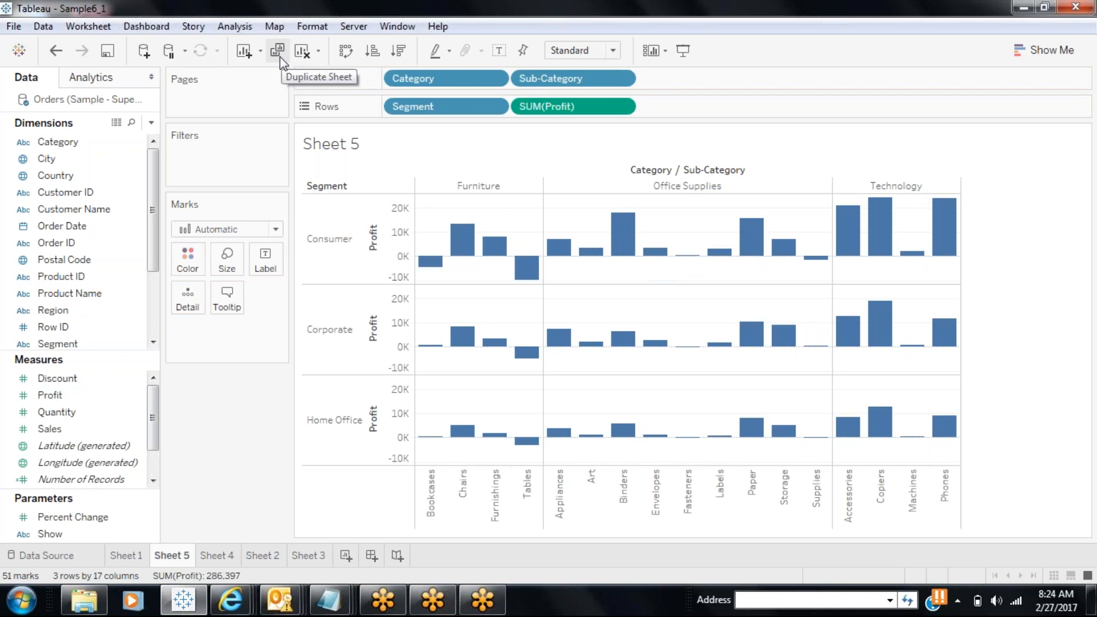
Review the worksheet commands for Sheet 5, including Duplicate as Crosstab, without applying any.
left_click(88, 26)
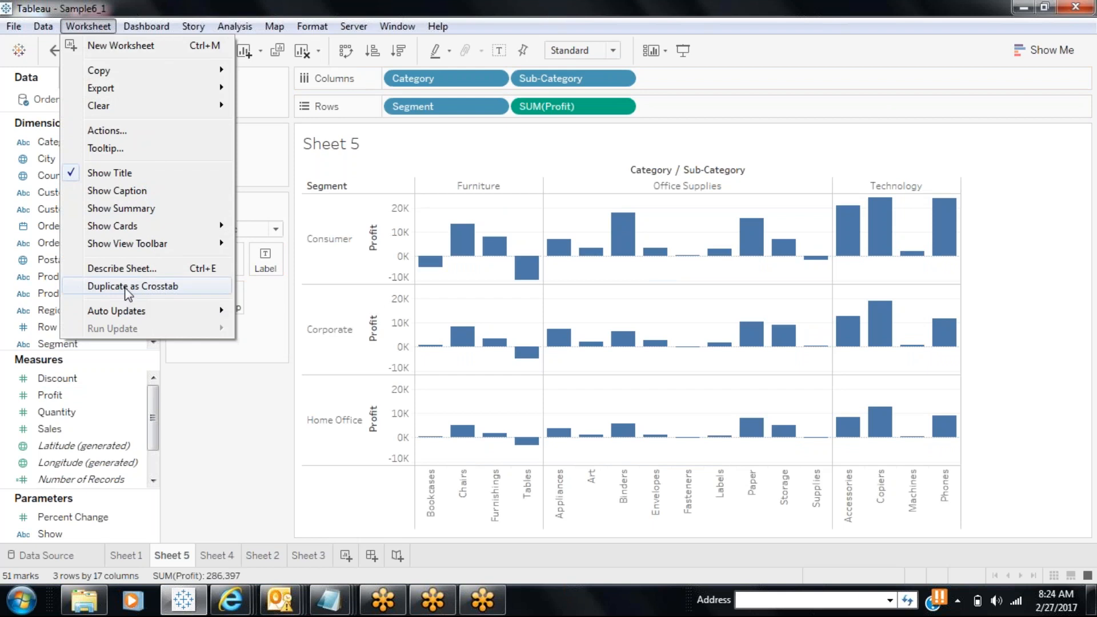
left_click(193, 435)
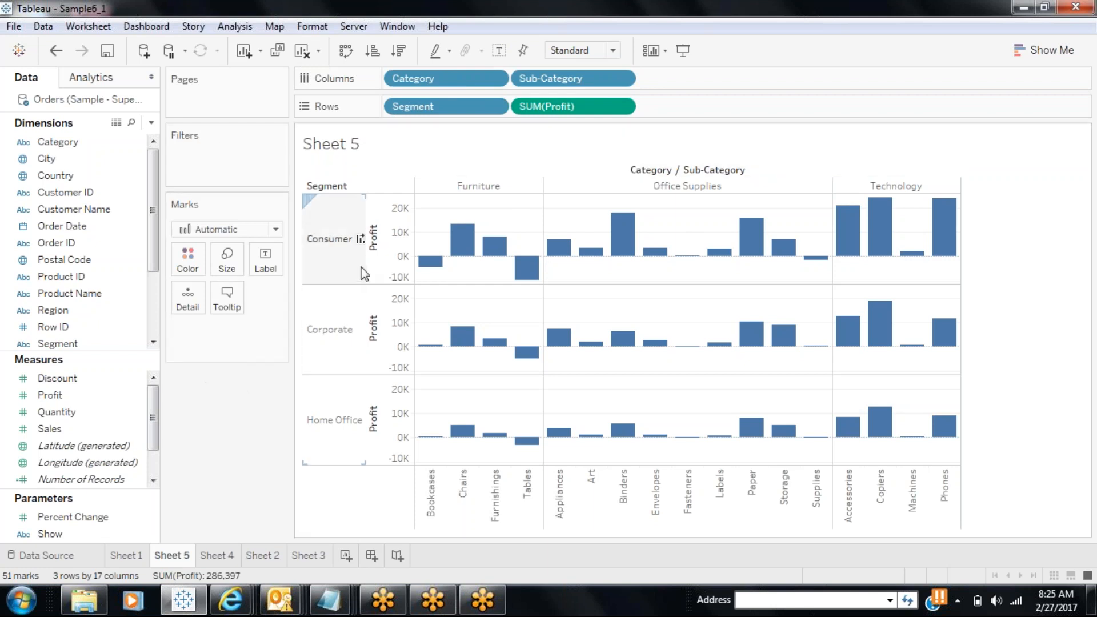
left_click(80, 210)
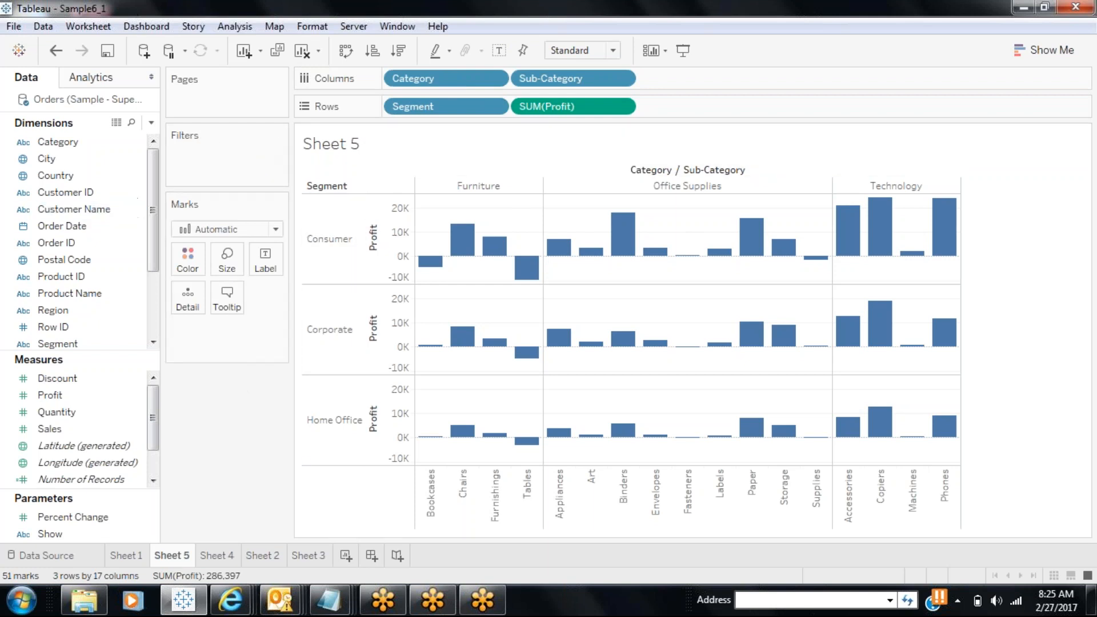
Clear Sheet 5 entirely, undo the clearing, and review the available clear options.
left_click(304, 55)
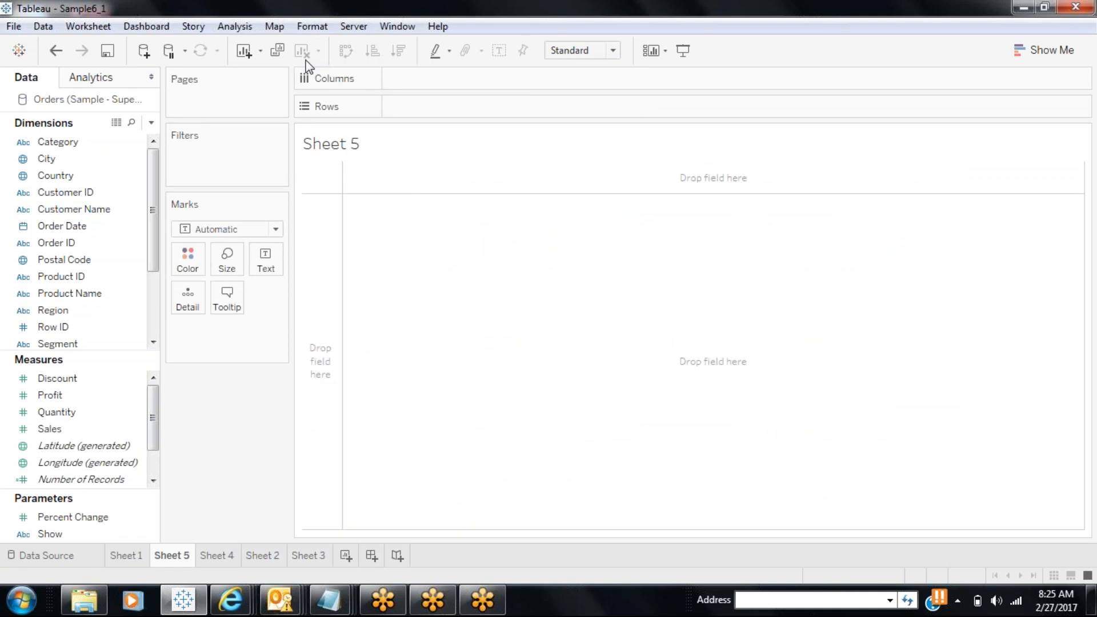
key("ctrl+z")
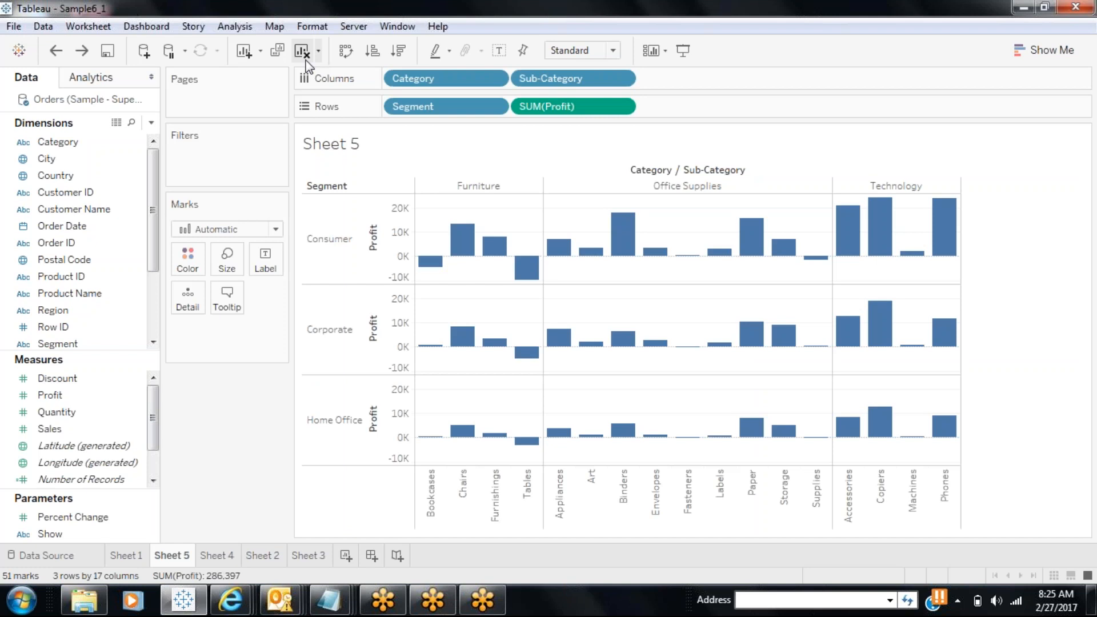
left_click(319, 52)
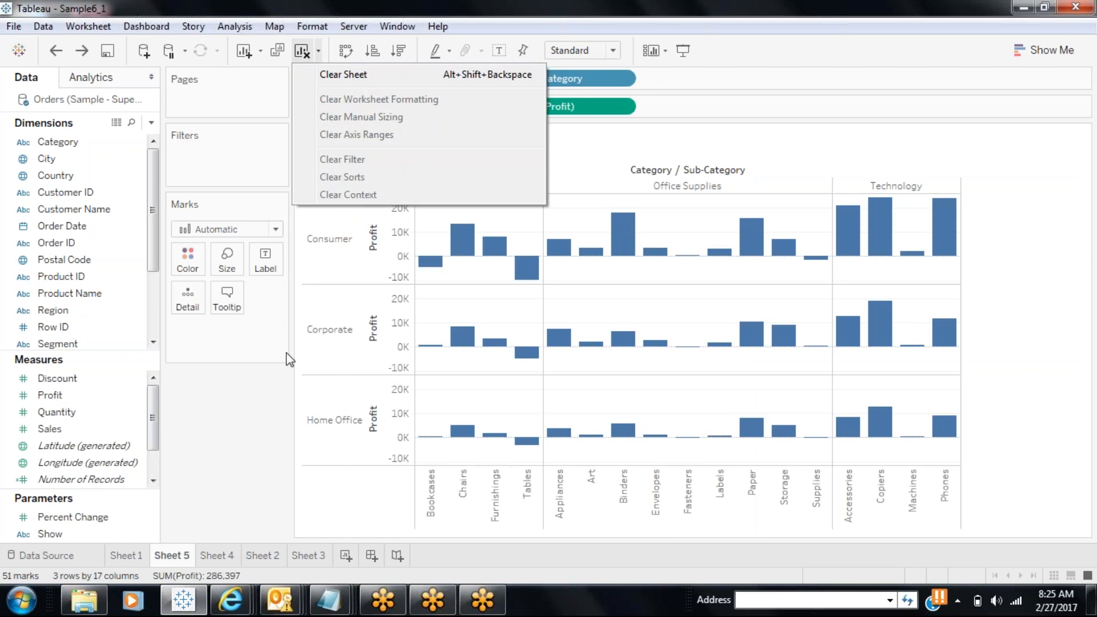
left_click(242, 433)
Filter Sheet 5 by Category with Furniture, Office Supplies and Technology all selected, and review the clear options.
left_click_drag(57, 142, 213, 143)
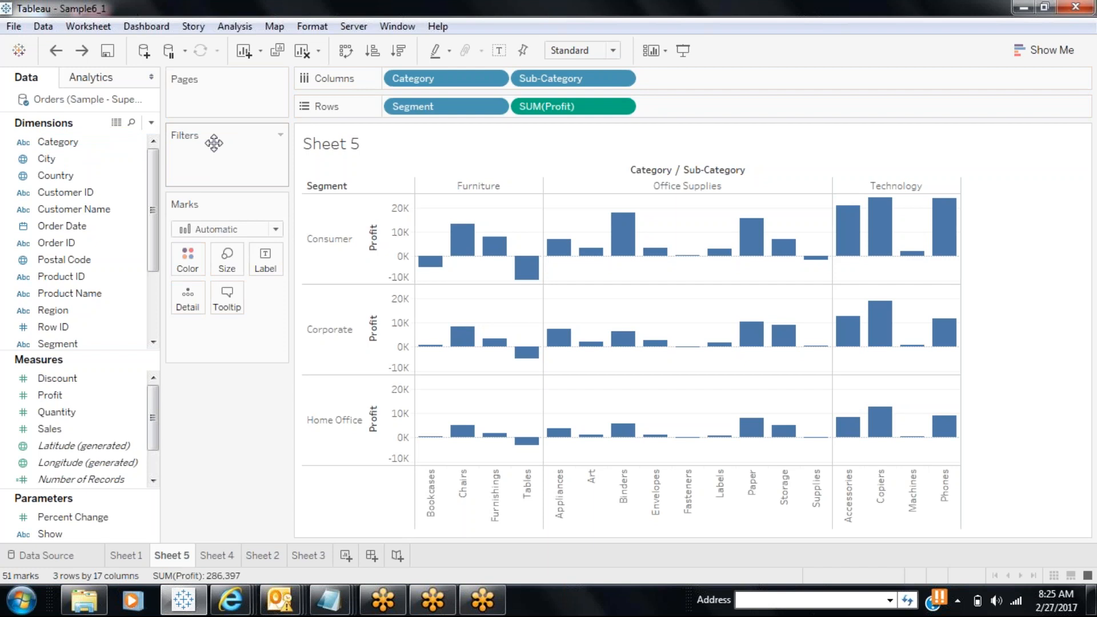
left_click_drag(57, 141, 204, 163)
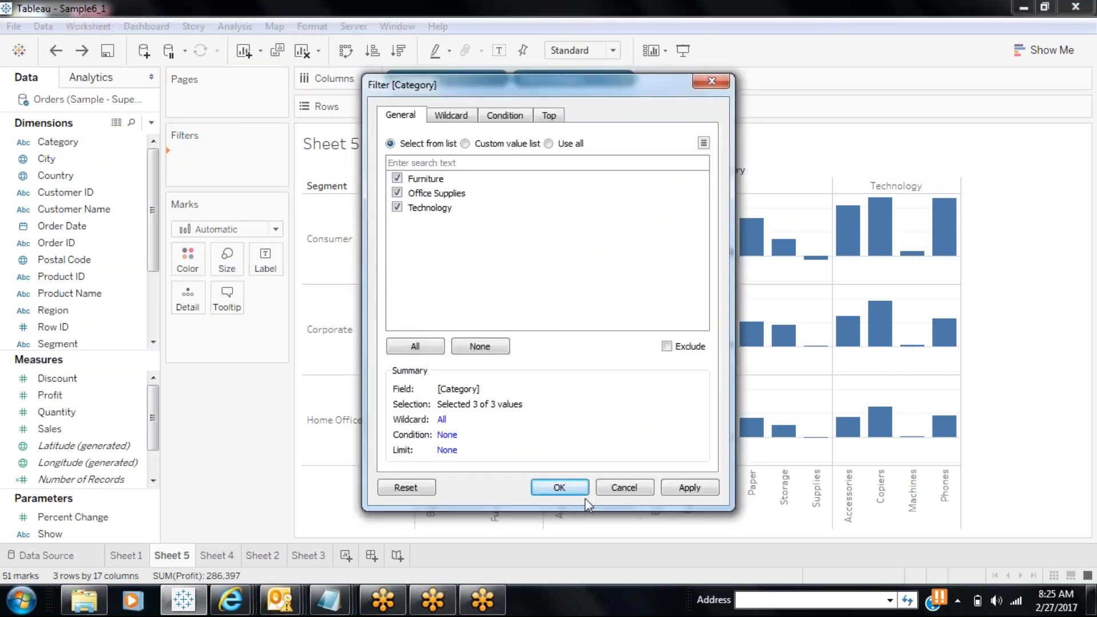
left_click(569, 493)
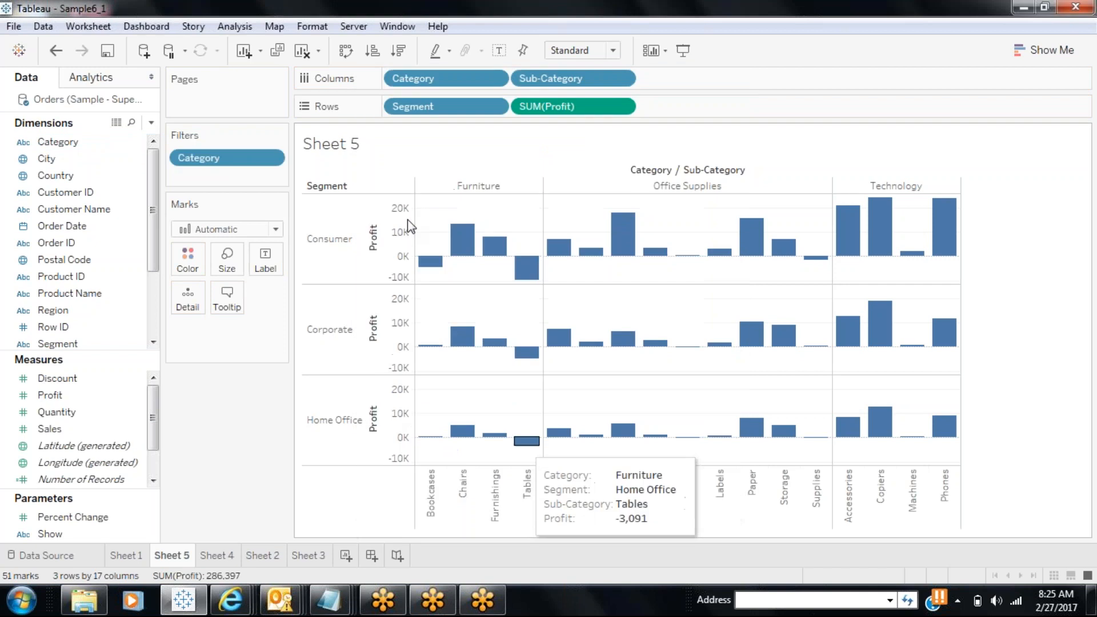
left_click(318, 51)
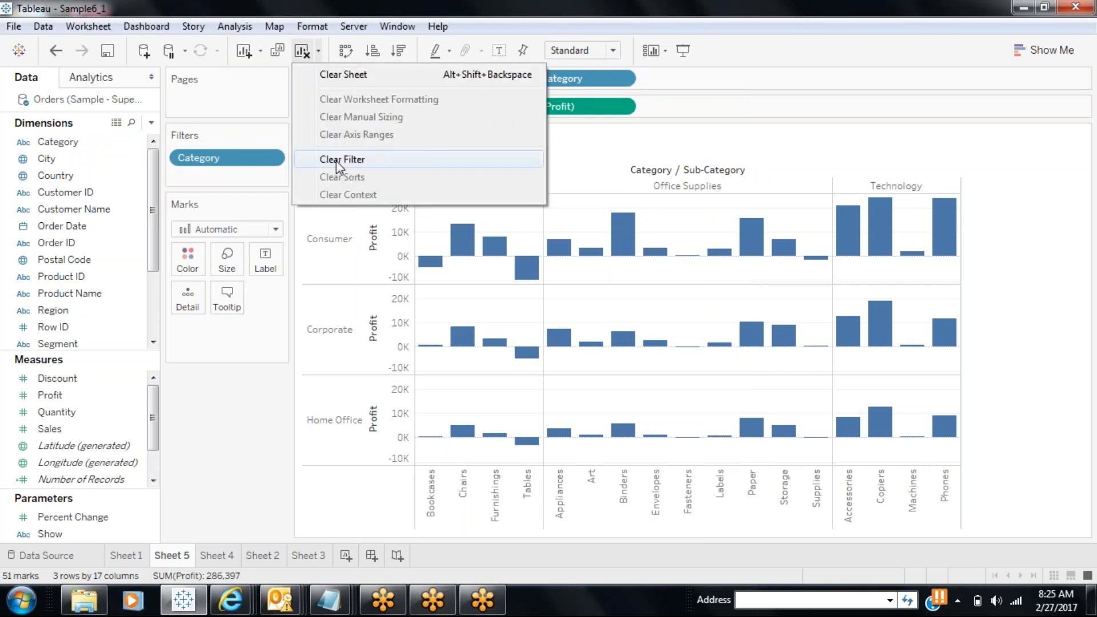
left_click(215, 385)
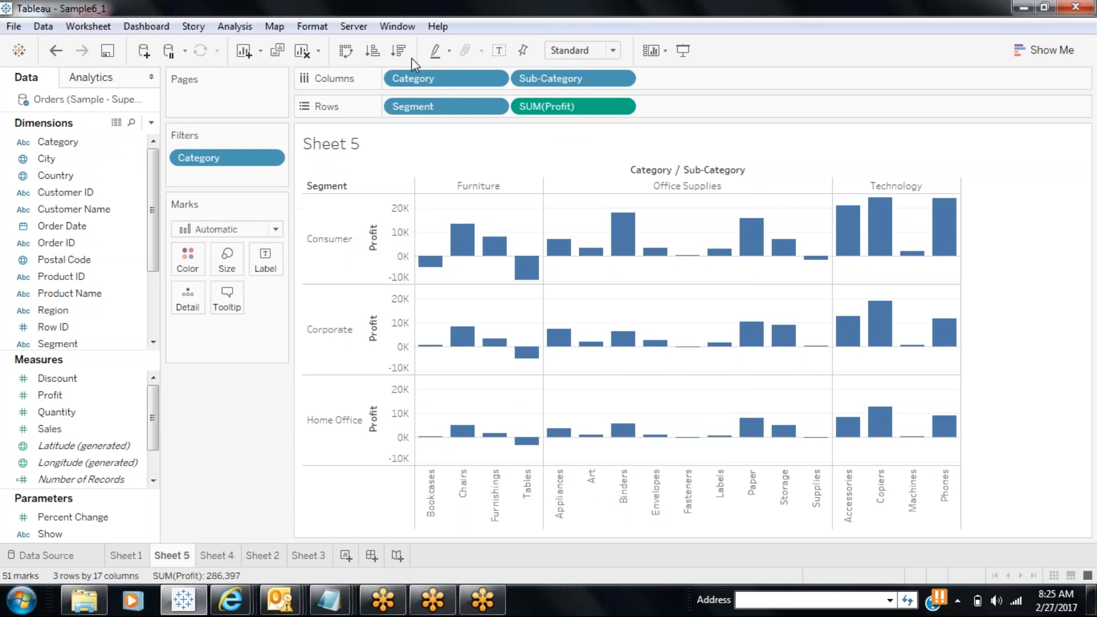
Sort the sub-categories in descending order by profit and review the clear options, undoing an accidental clearing of Sheet 5.
left_click(398, 51)
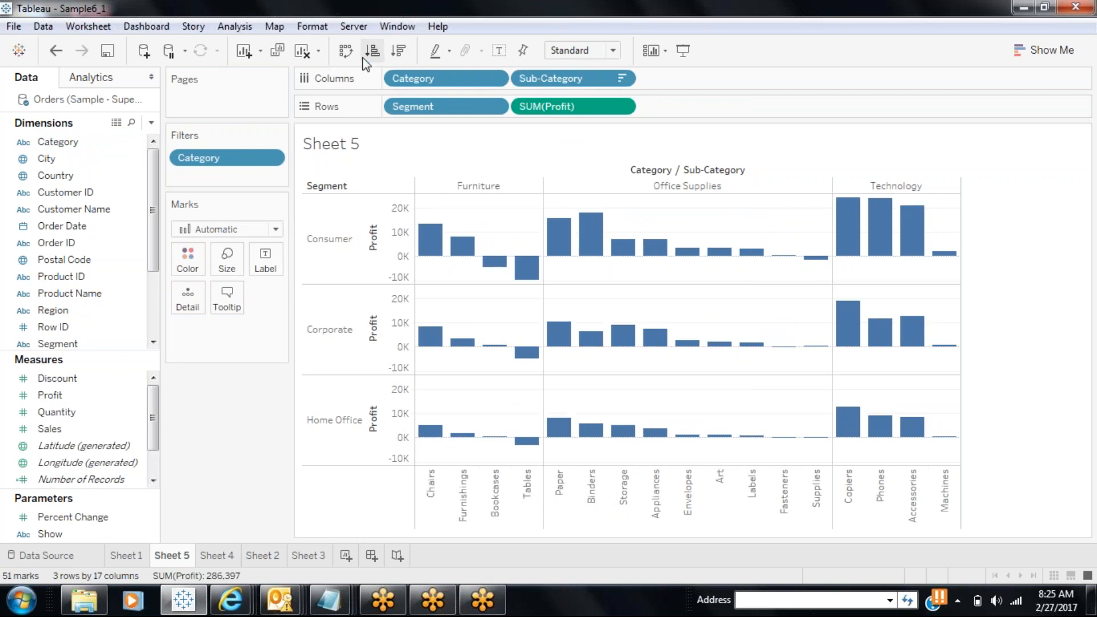
left_click(314, 53)
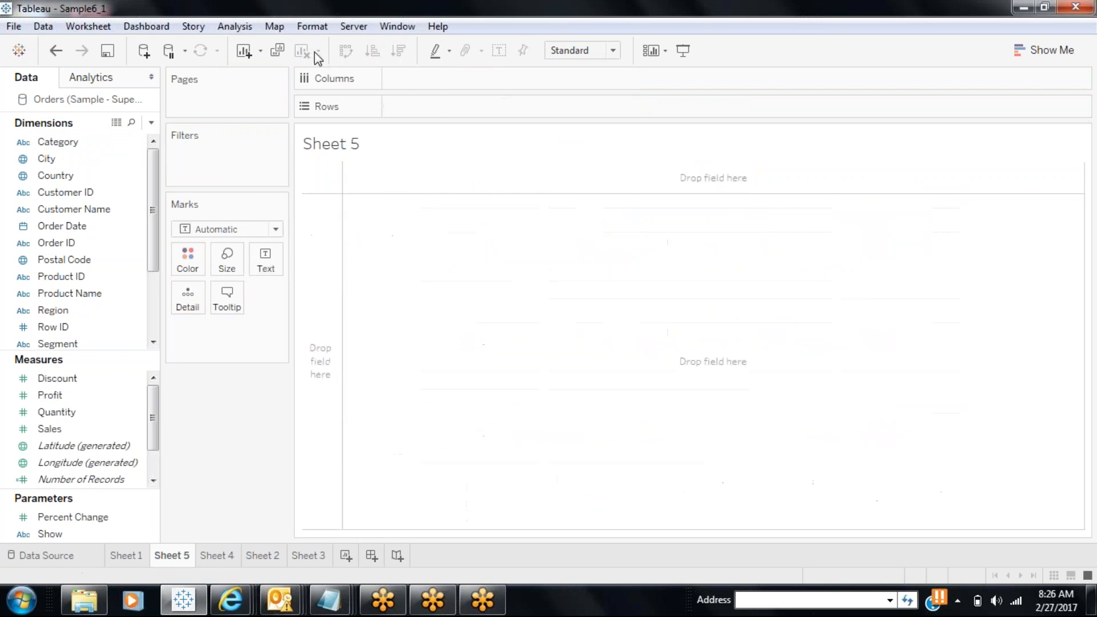
key("ctrl+z")
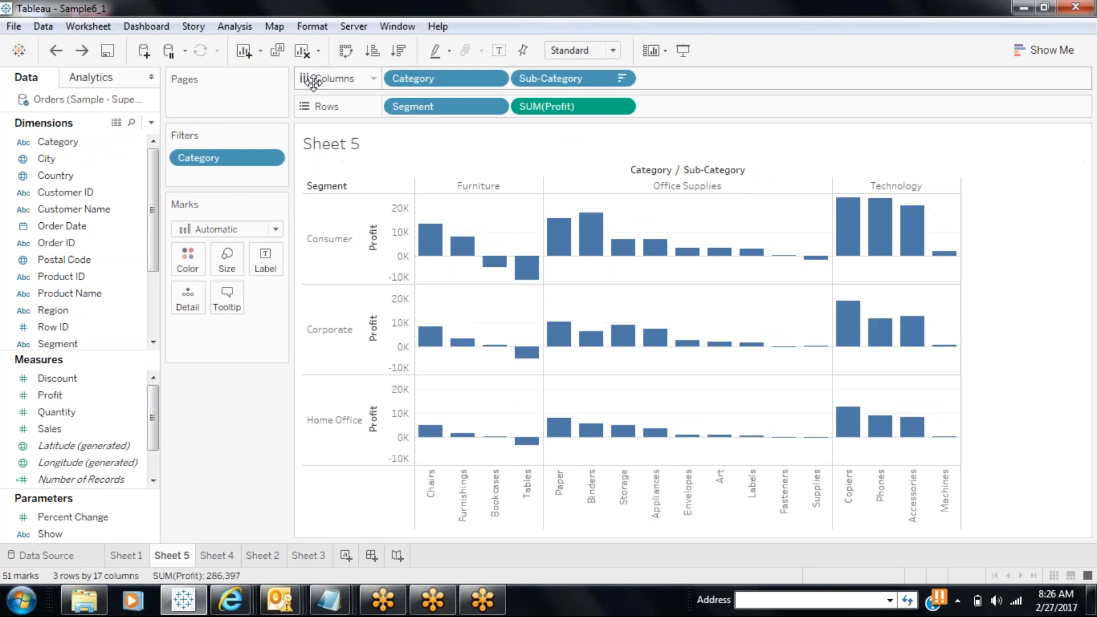
left_click(319, 51)
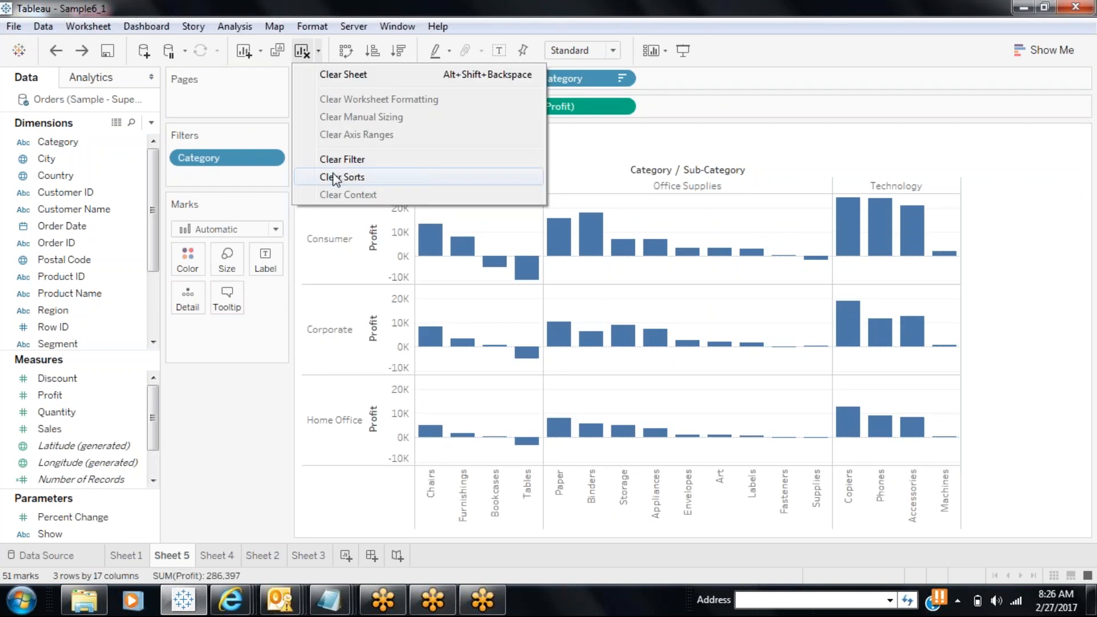
Add the Category filter to context on Sheet 5, clear the context again, and recheck the clear options.
left_click(264, 166)
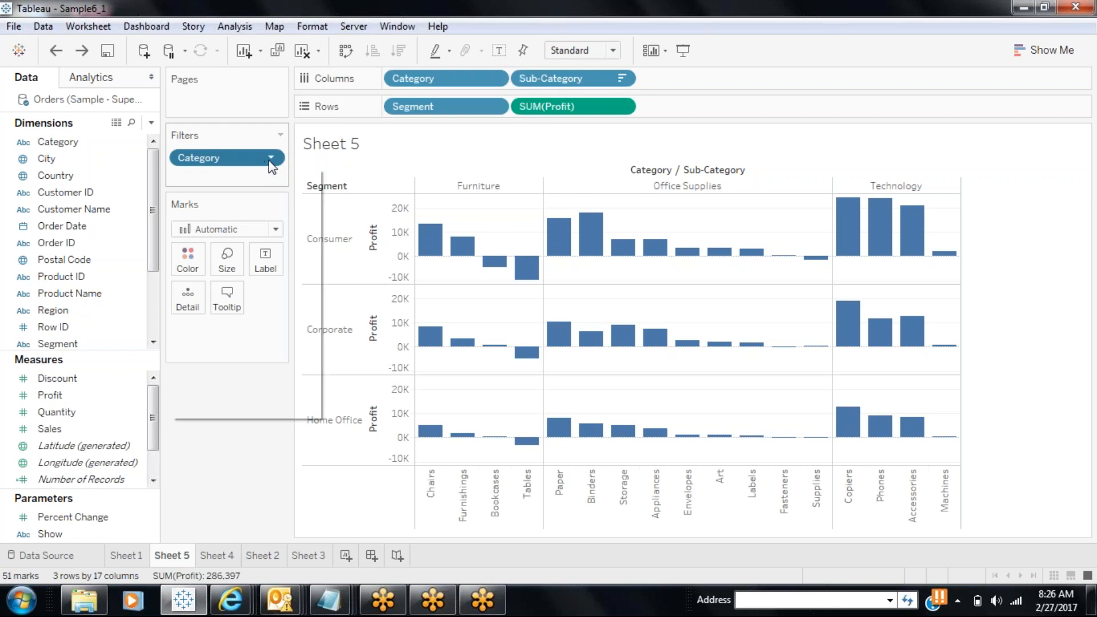
left_click(224, 252)
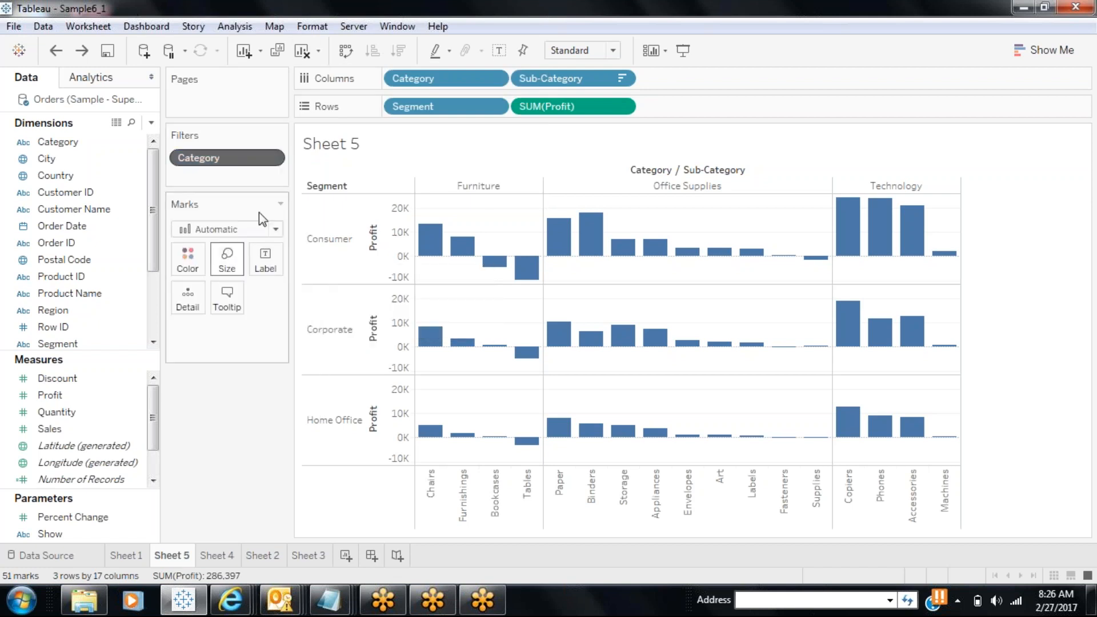
left_click(319, 51)
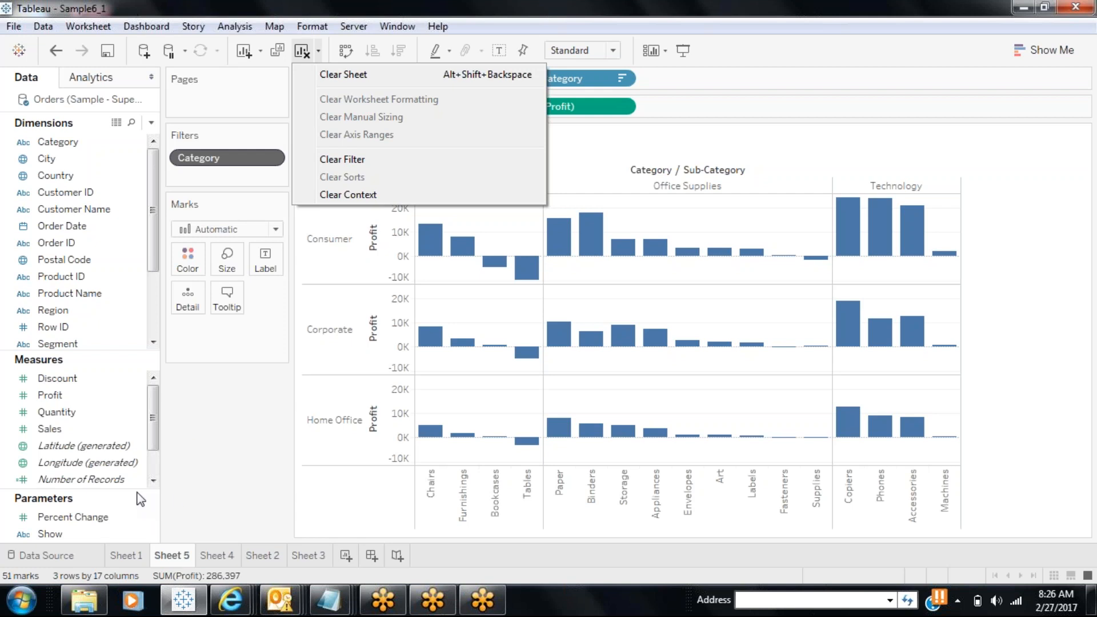
left_click(344, 197)
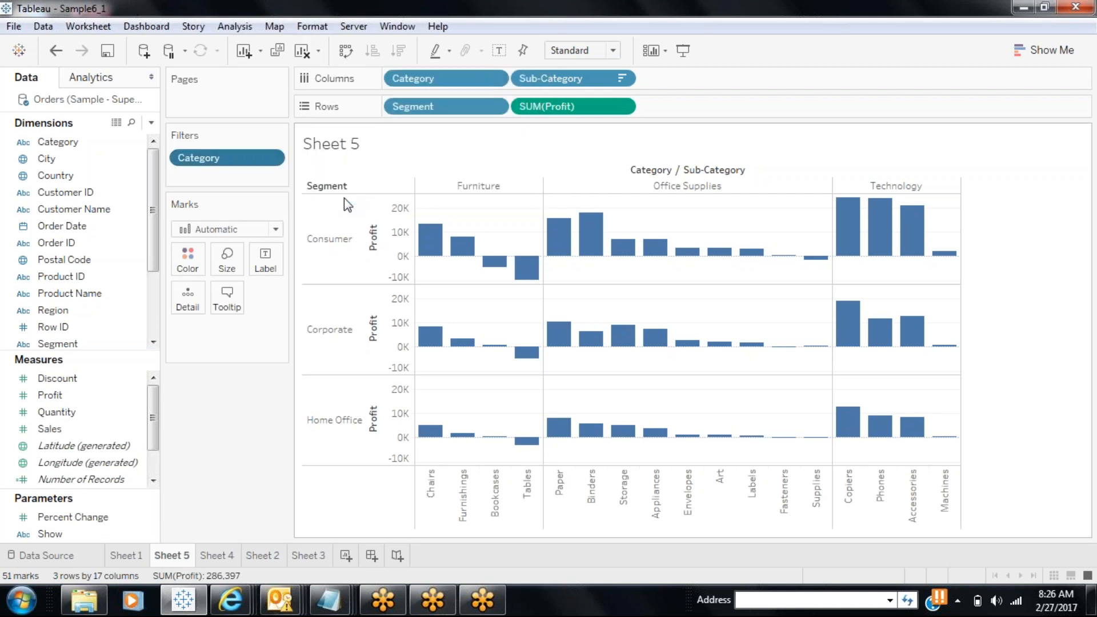
left_click(320, 52)
left_click(220, 399)
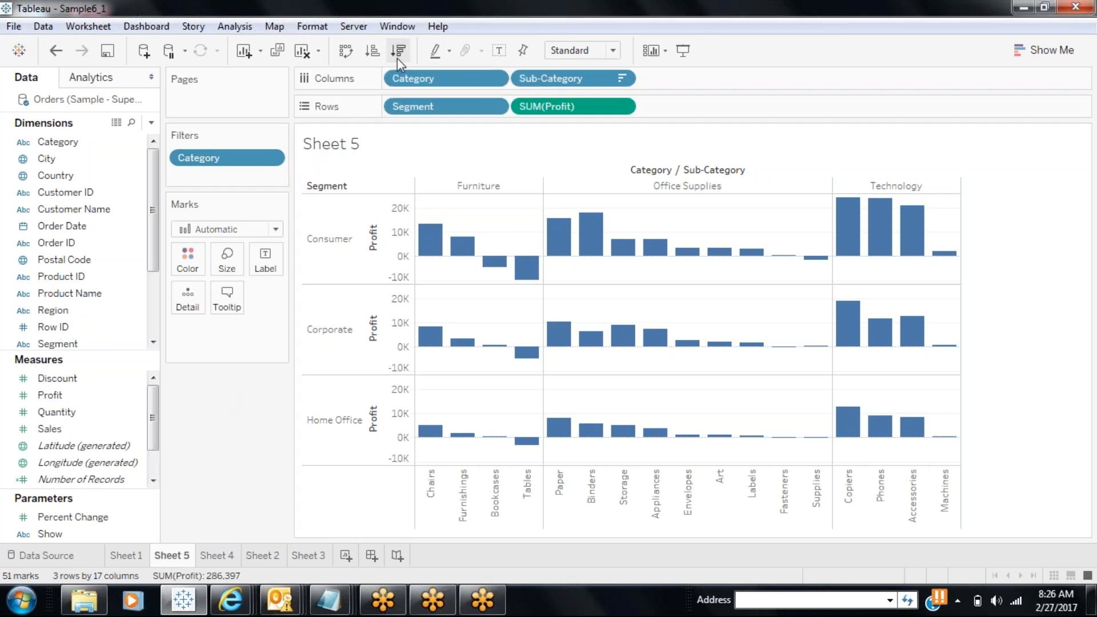
Sort the sub-categories in ascending order by profit and clear the sorts from Sheet 5, undoing an accidental sheet clearing.
left_click(381, 53)
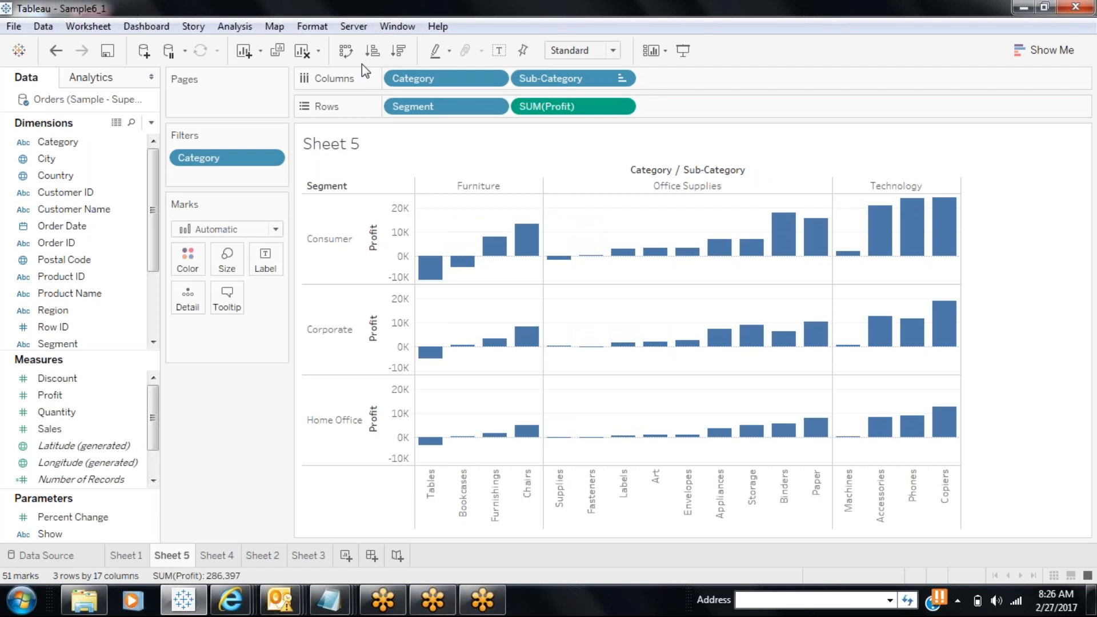
left_click(313, 53)
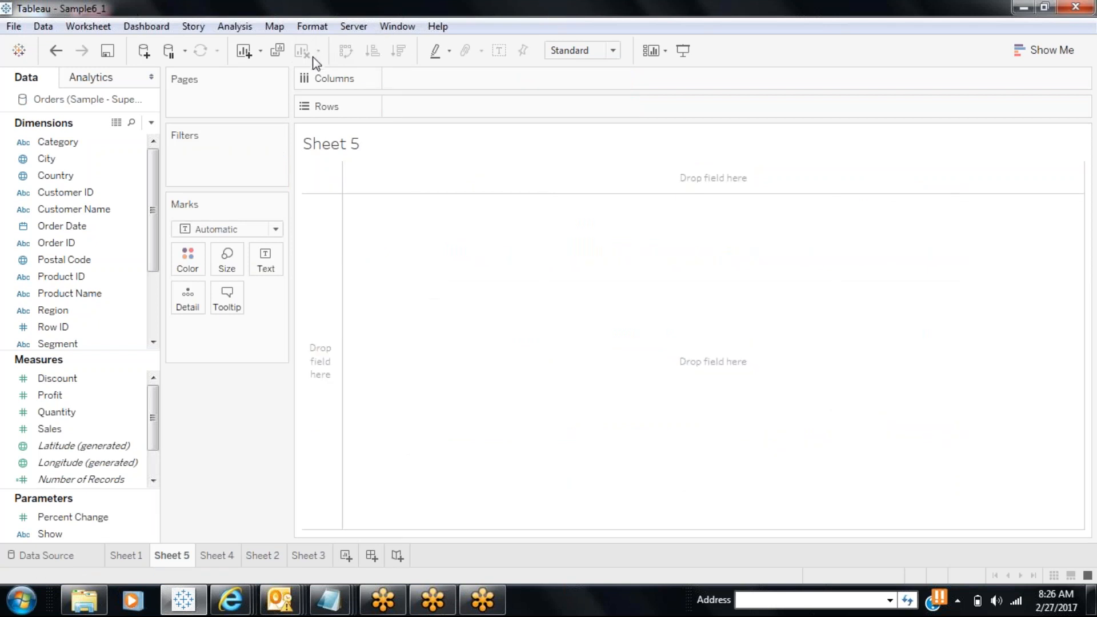
key("ctrl+z")
left_click(319, 52)
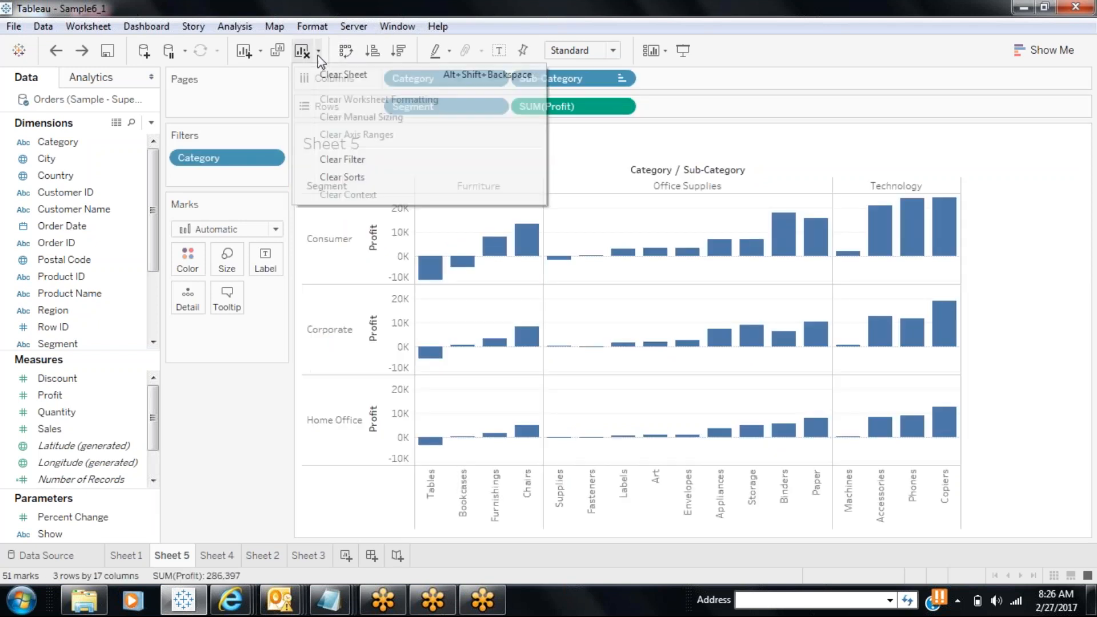
left_click(342, 177)
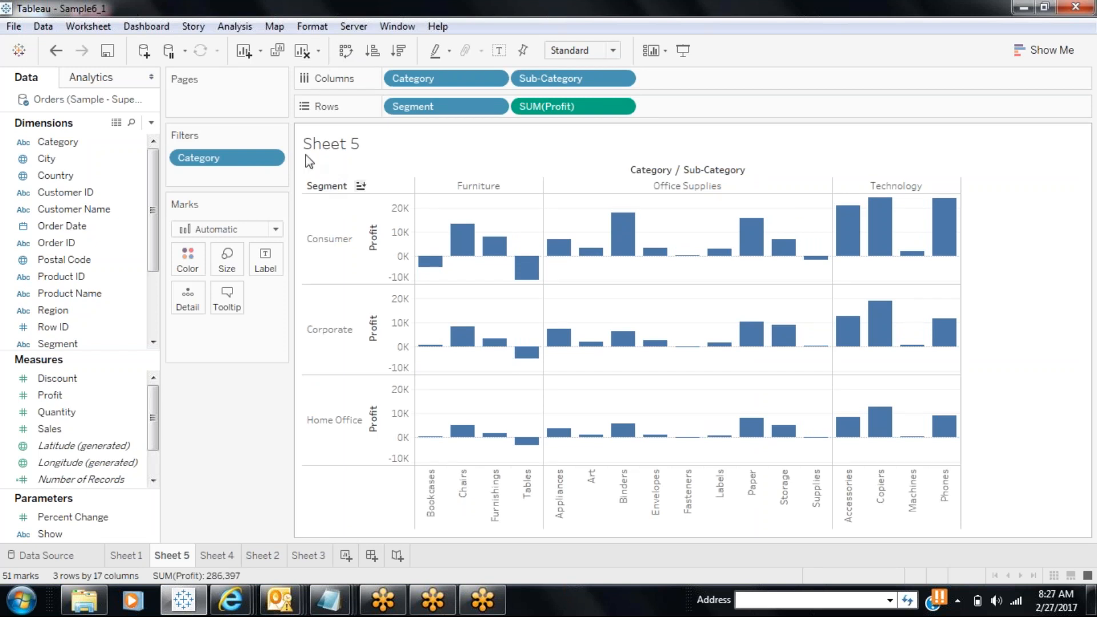
left_click(318, 55)
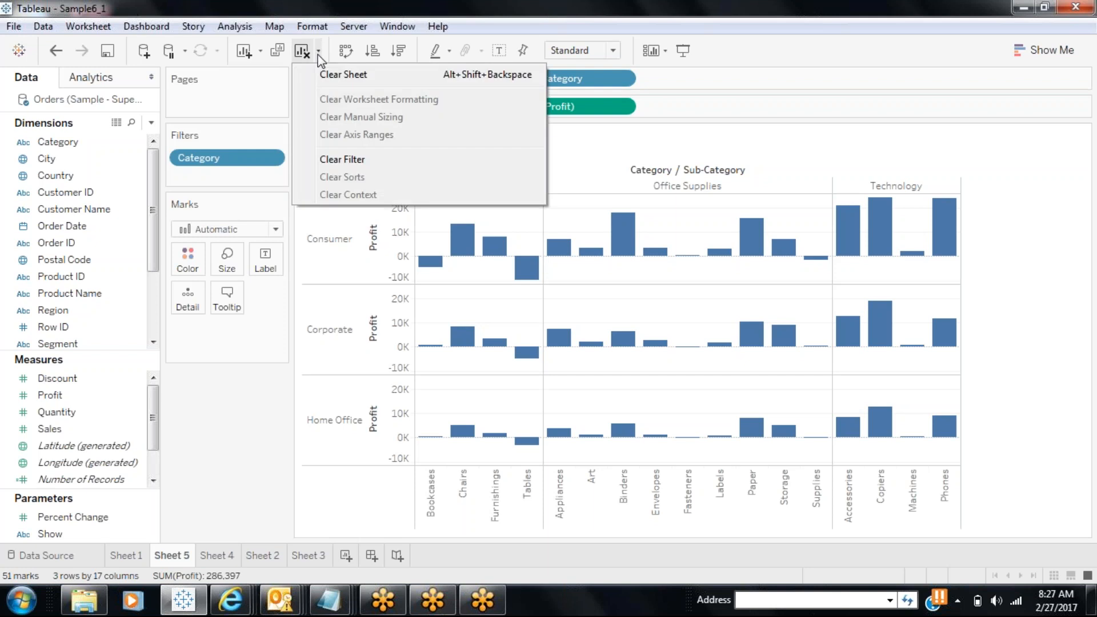
left_click(252, 382)
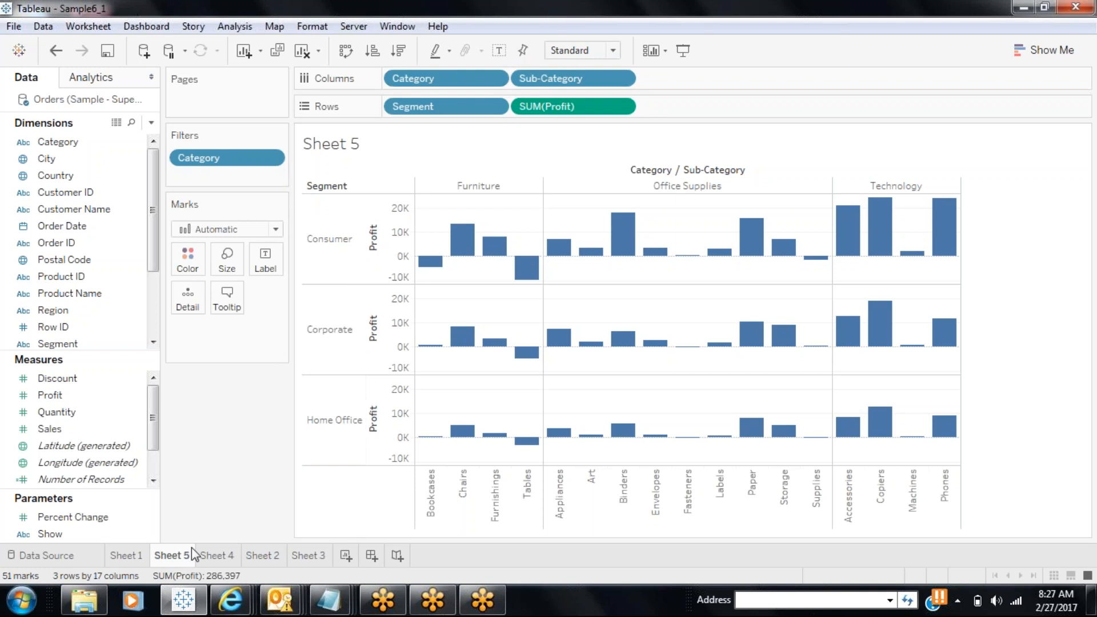
Add a new worksheet after Sheet 3 and place Order Date on Columns.
left_click(346, 556)
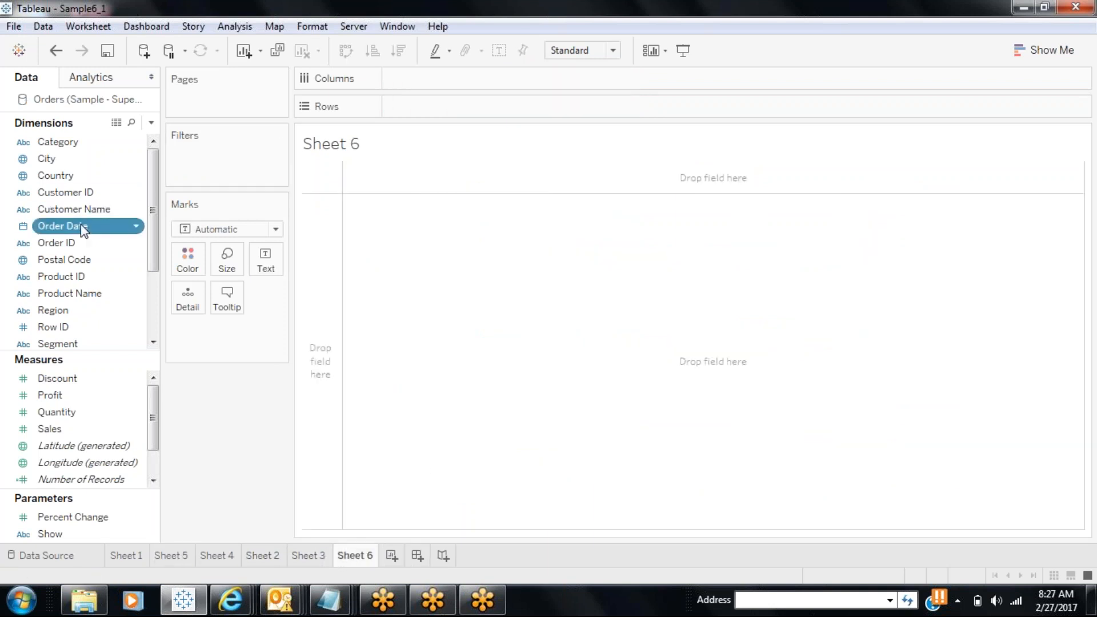
left_click_drag(81, 224, 417, 79)
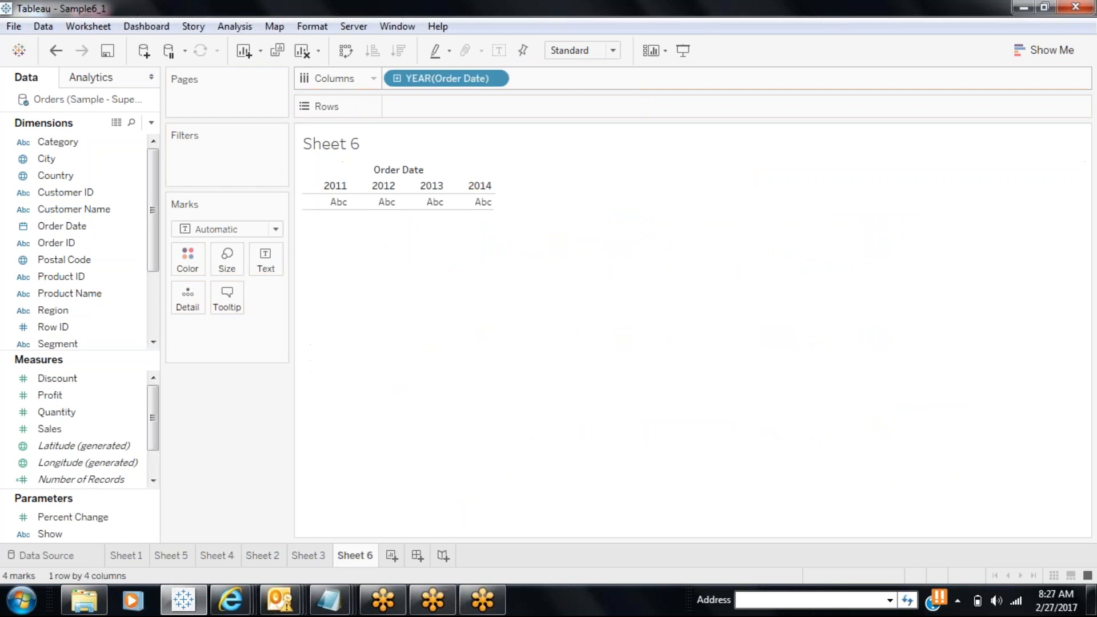
Review the date-level options of Order Date on Sheet 6's Columns and remove the field.
left_click(495, 79)
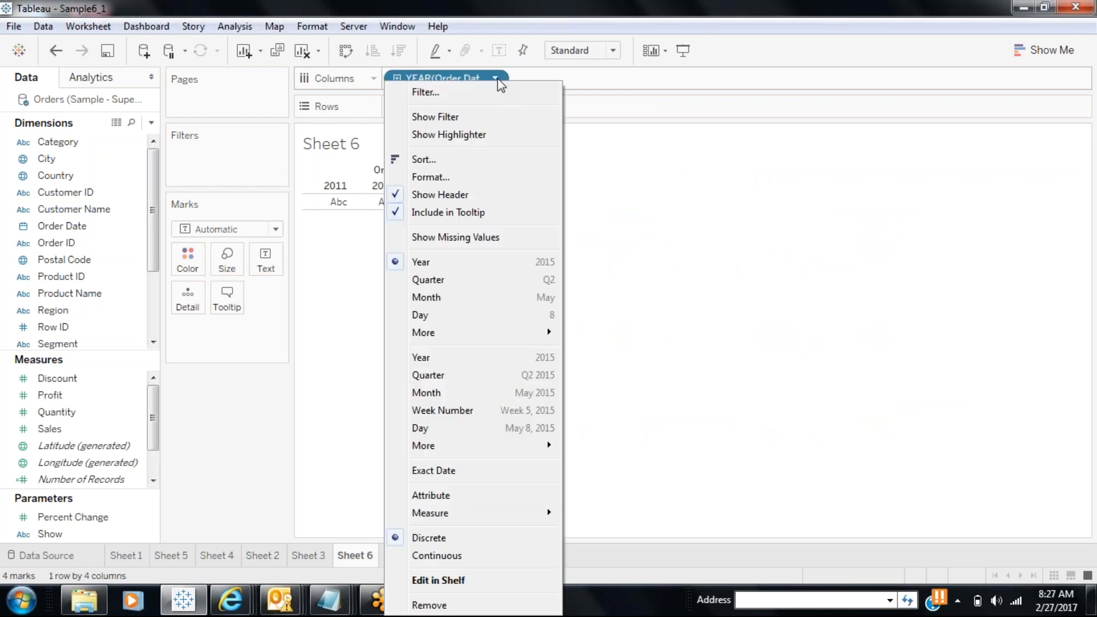
left_click(447, 79)
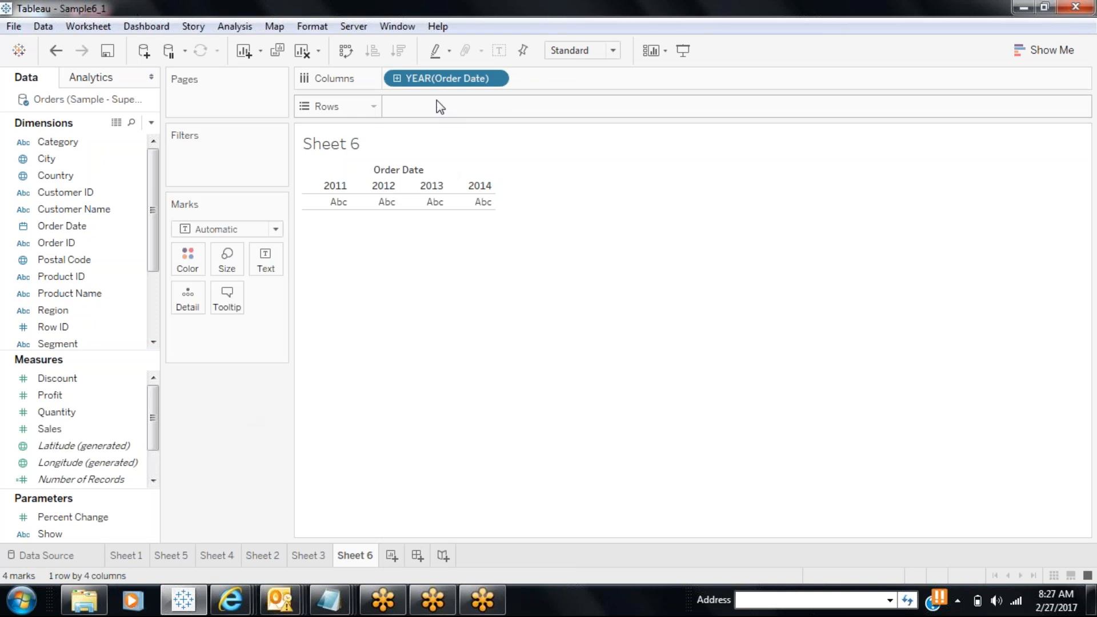
left_click_drag(436, 81, 265, 429)
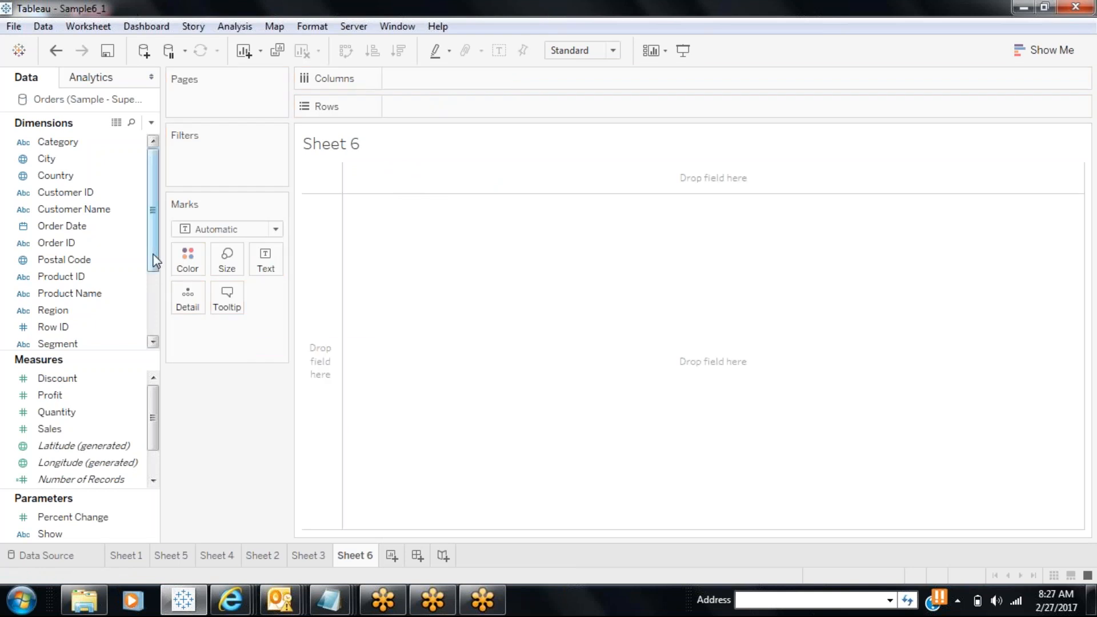
Build a bar chart on Sheet 6 with Sub-Category on Columns and Sales on Rows.
left_click(156, 290)
left_click(69, 312)
left_click_drag(69, 312, 423, 78)
left_click(49, 430)
left_click_drag(49, 430, 423, 106)
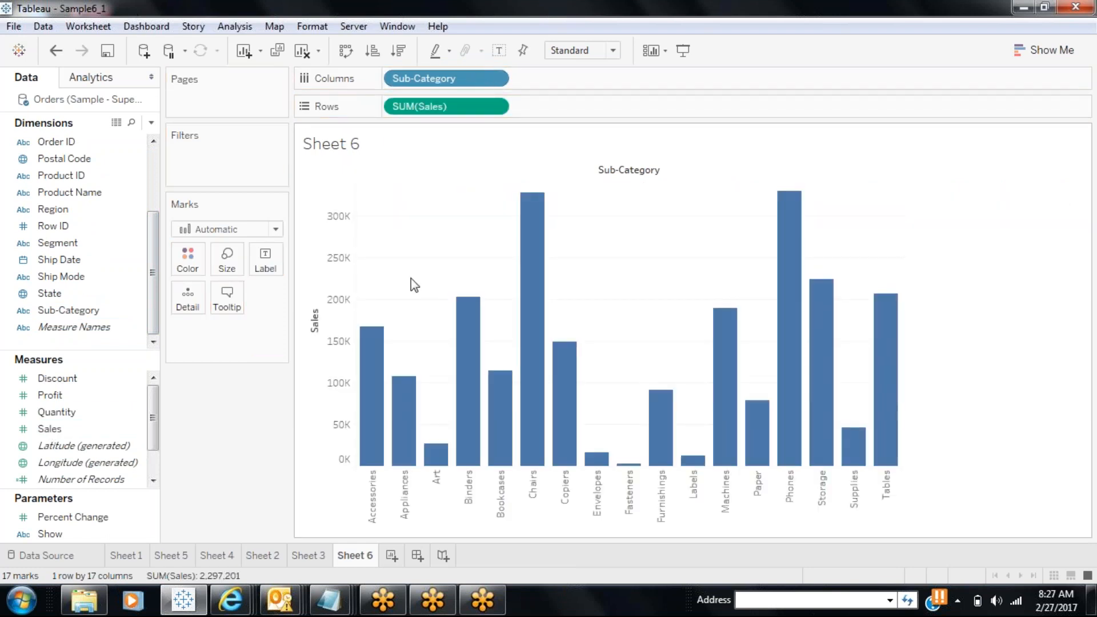
mouse_move(797, 229)
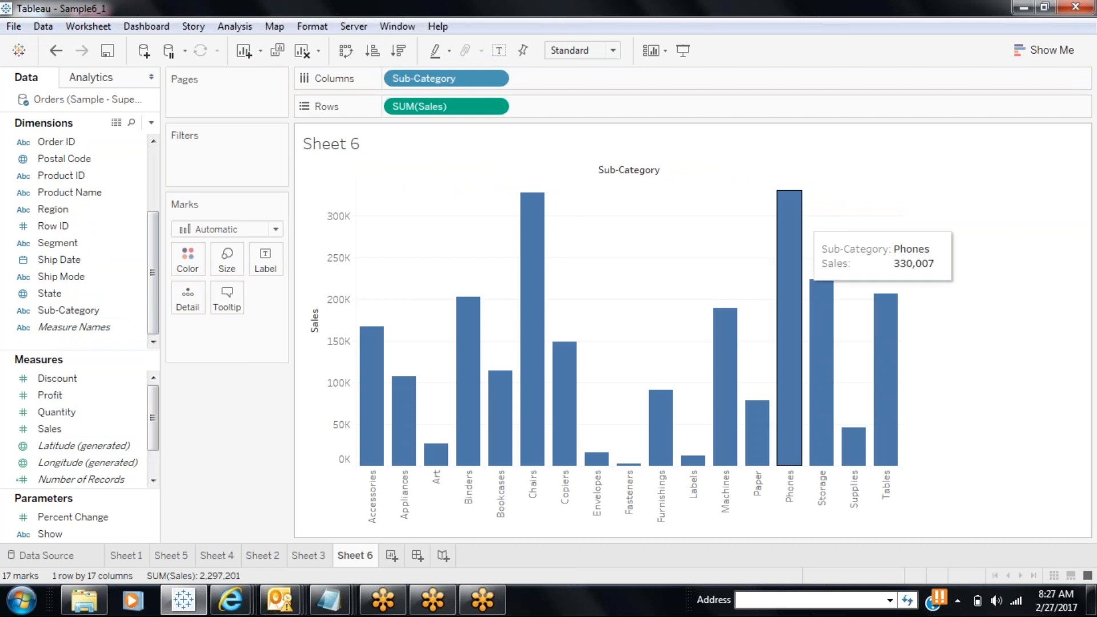
mouse_move(521, 245)
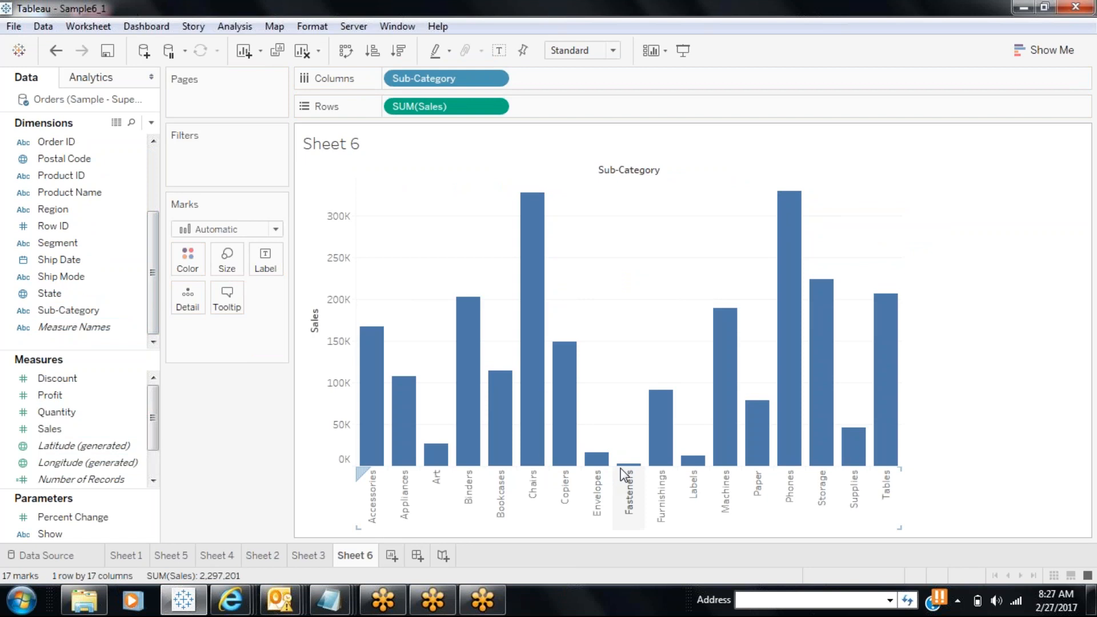
mouse_move(630, 485)
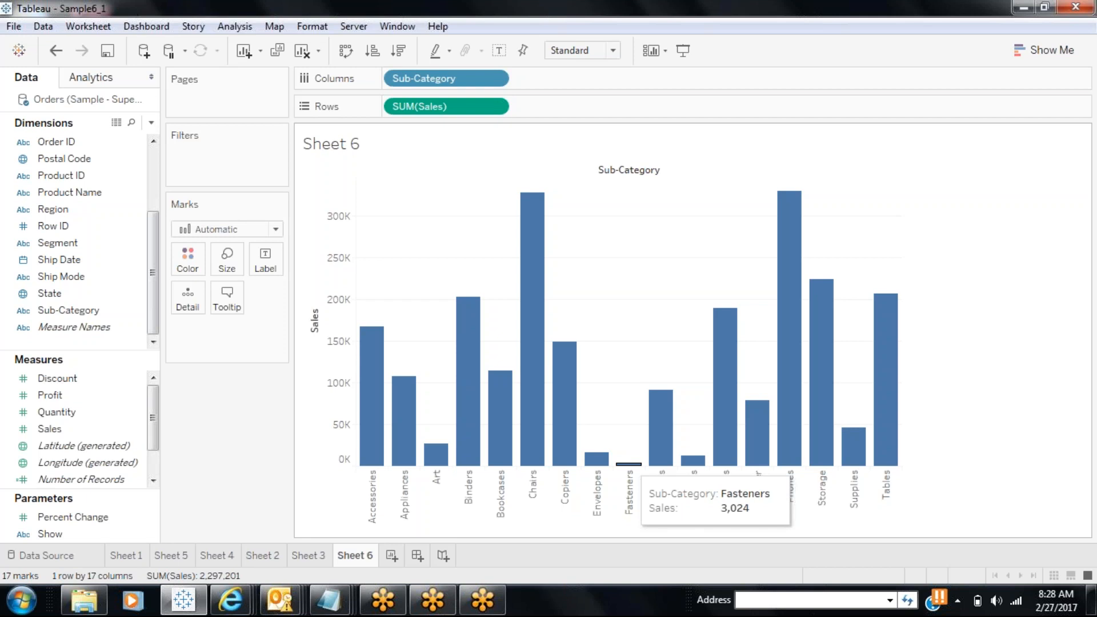
Fix the Sales axis and set its fixed range from 100,000 to 200,000.
left_click(526, 57)
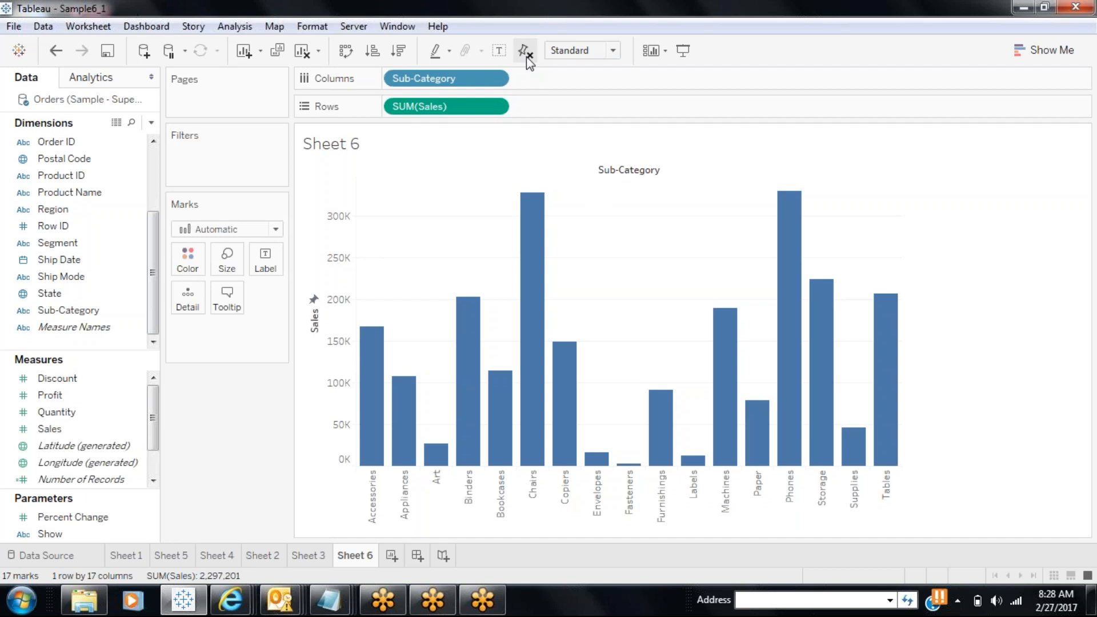
left_click(526, 57)
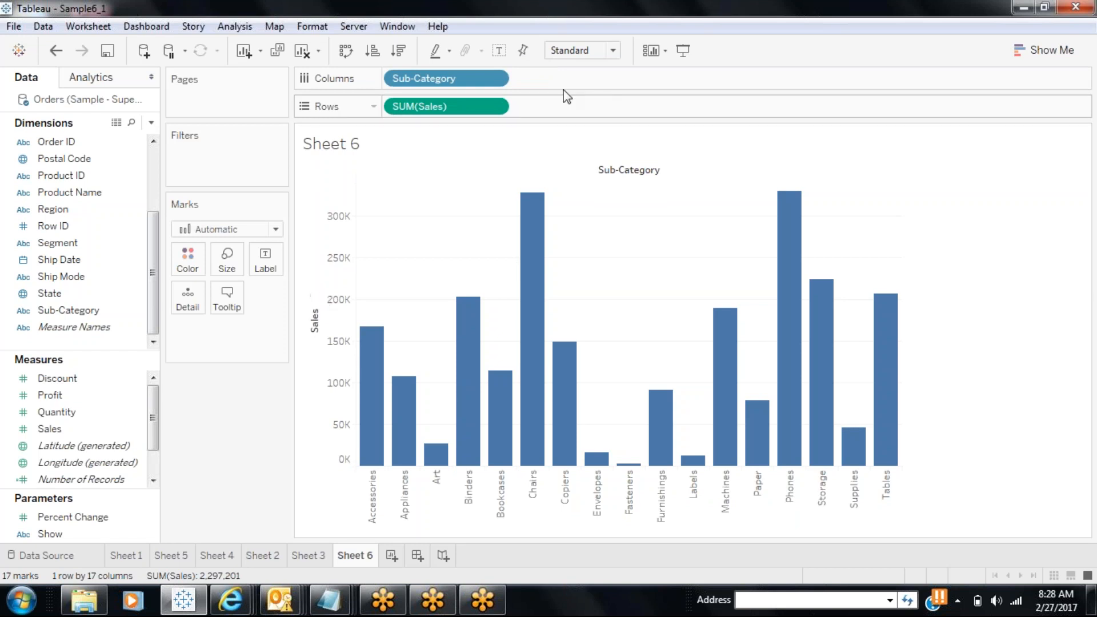
left_click(526, 52)
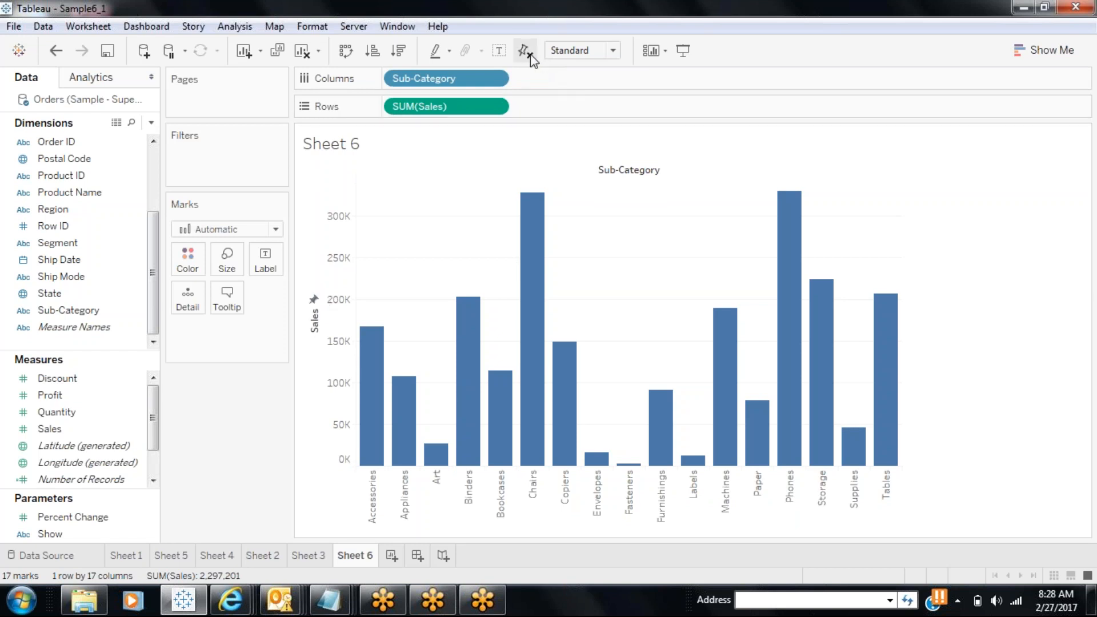
double_click(314, 303)
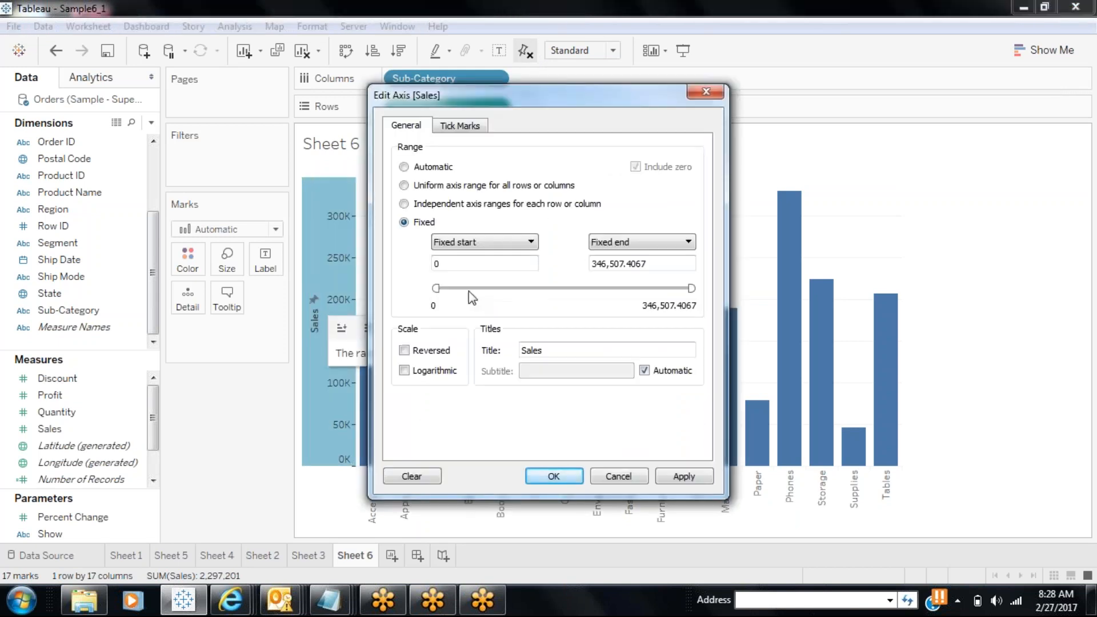
double_click(437, 264)
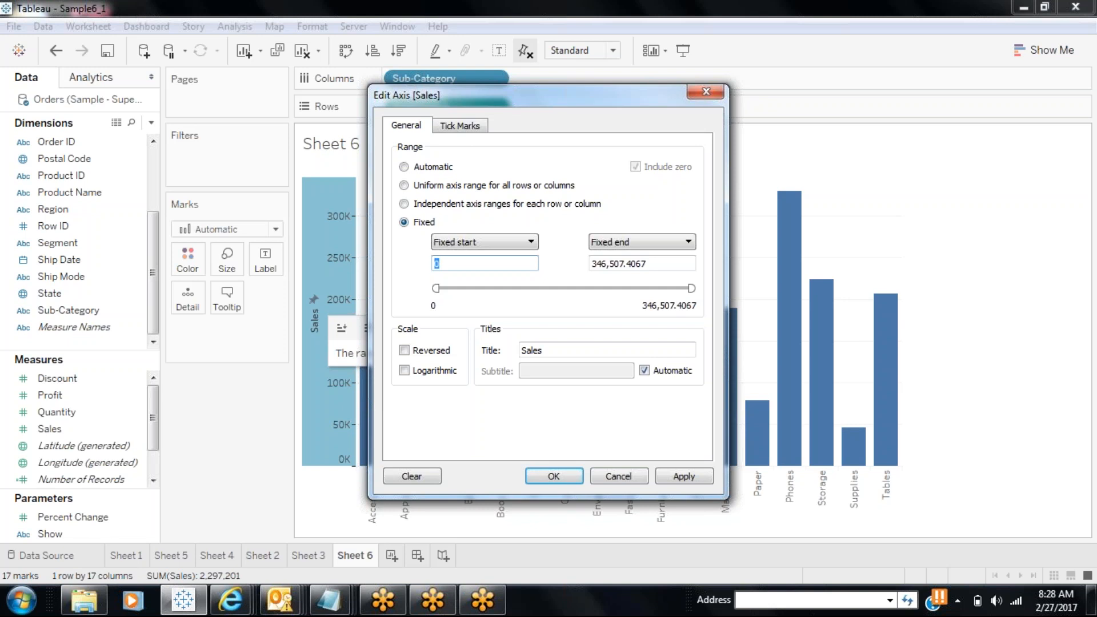
type("100000")
key("Tab")
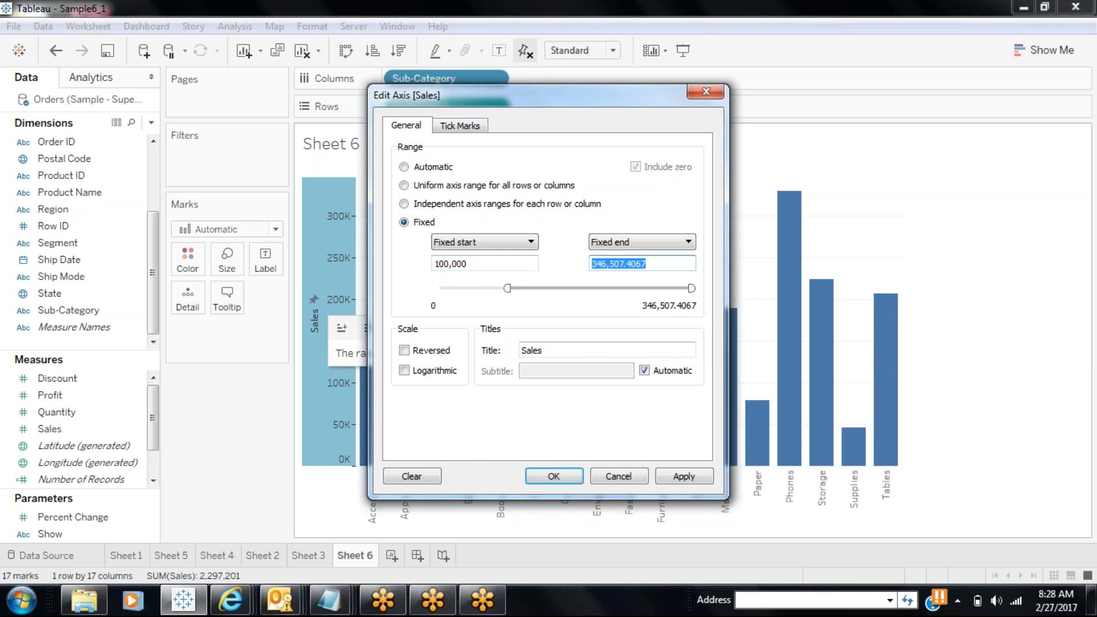
type("200000")
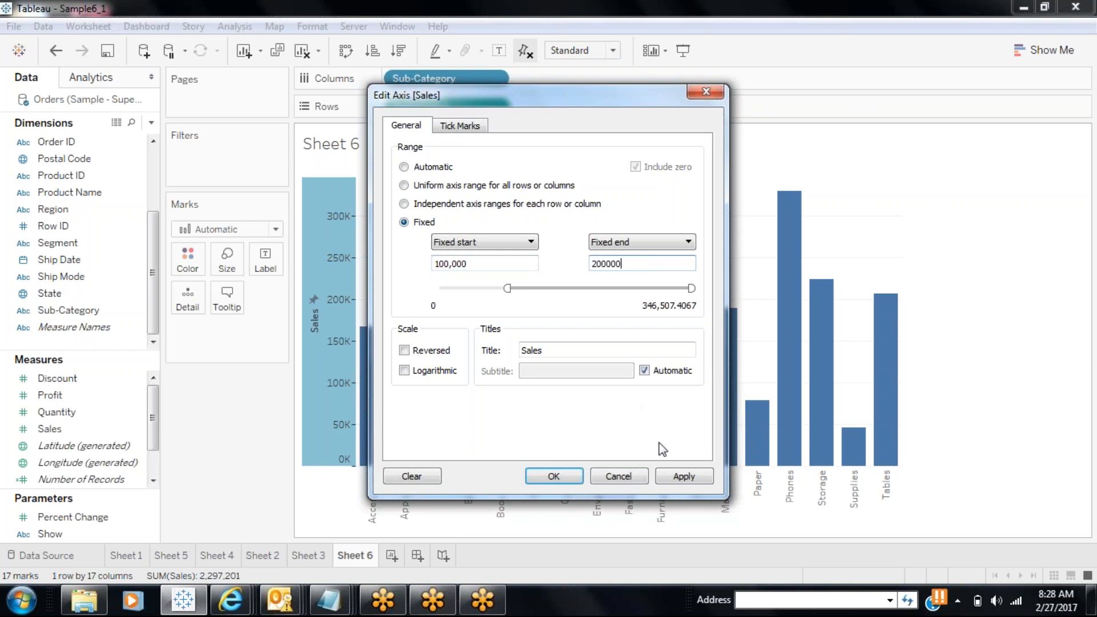
left_click(666, 476)
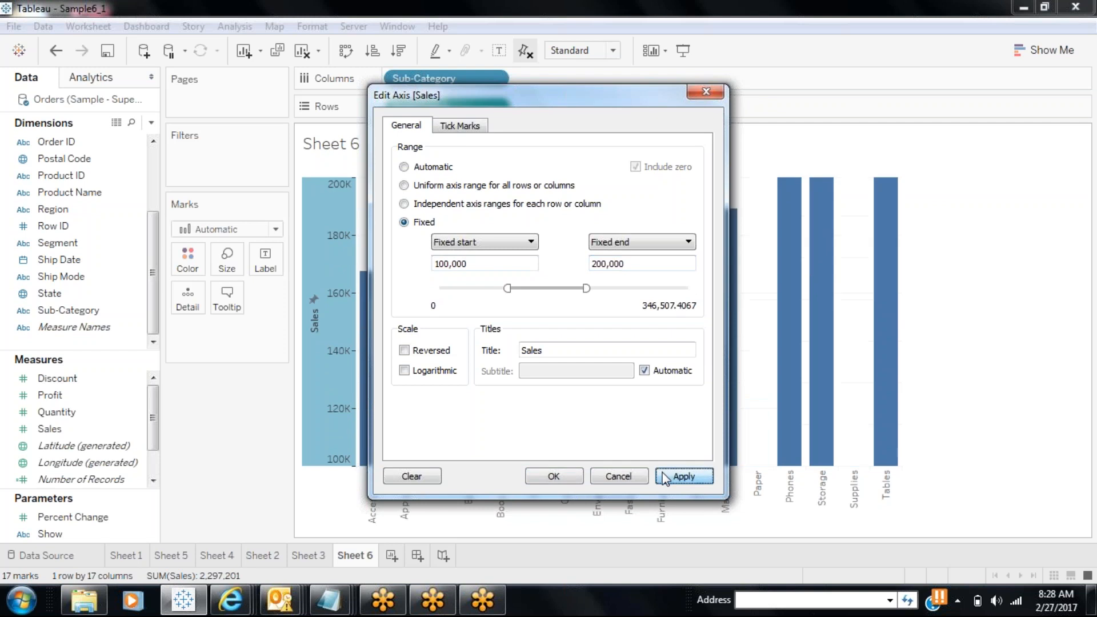
left_click(571, 476)
Check the sheet's clear options and clear the fixed range from the Sales axis.
mouse_move(823, 433)
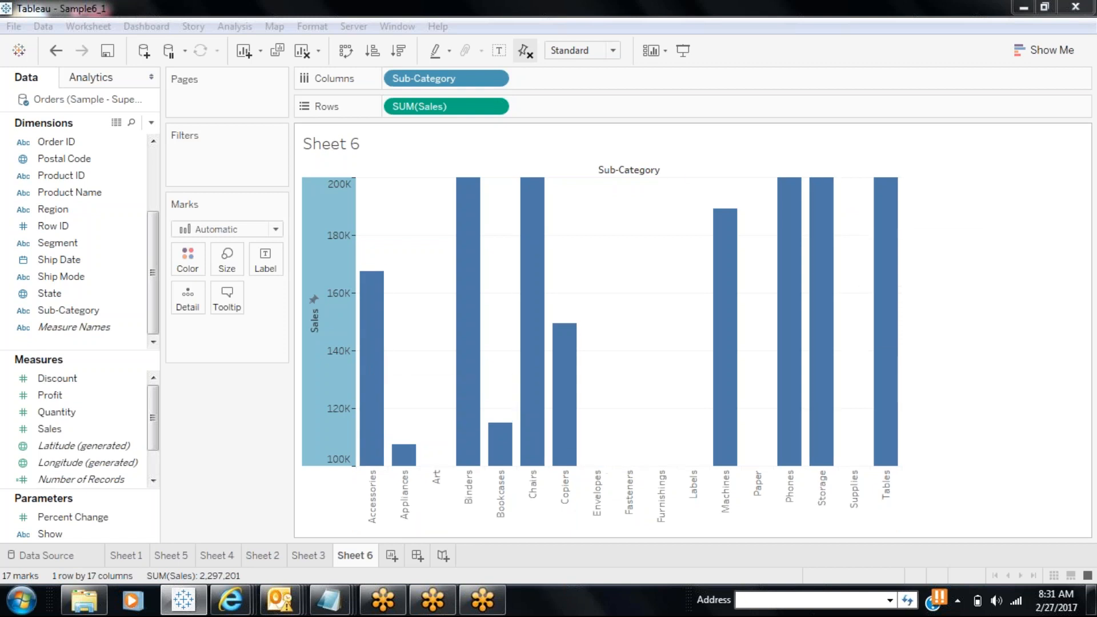
mouse_move(466, 423)
left_click(319, 51)
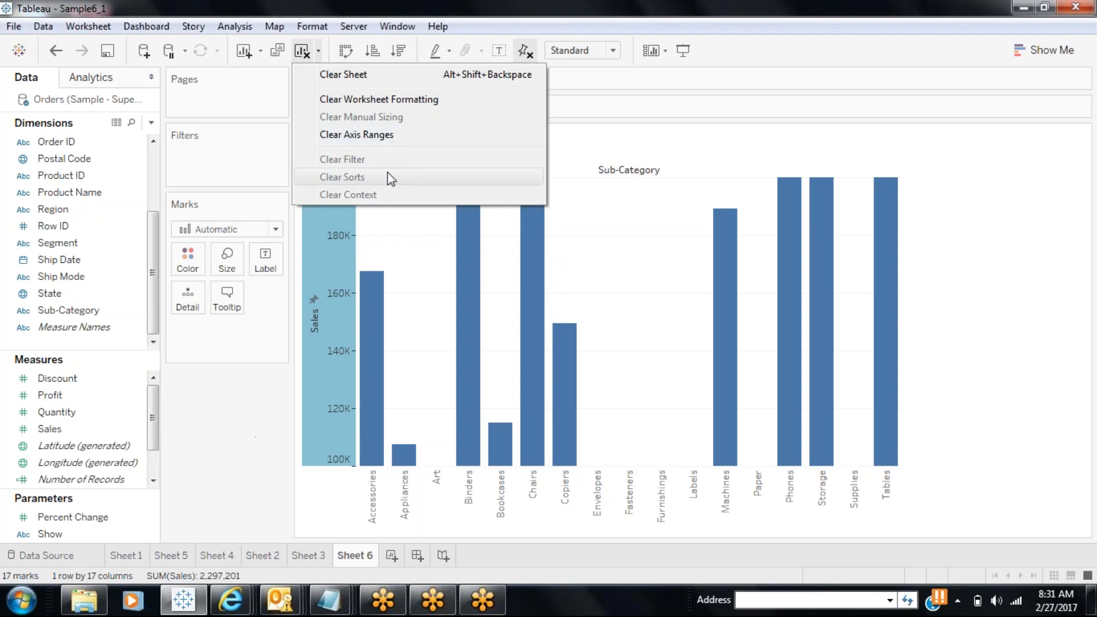
left_click(374, 143)
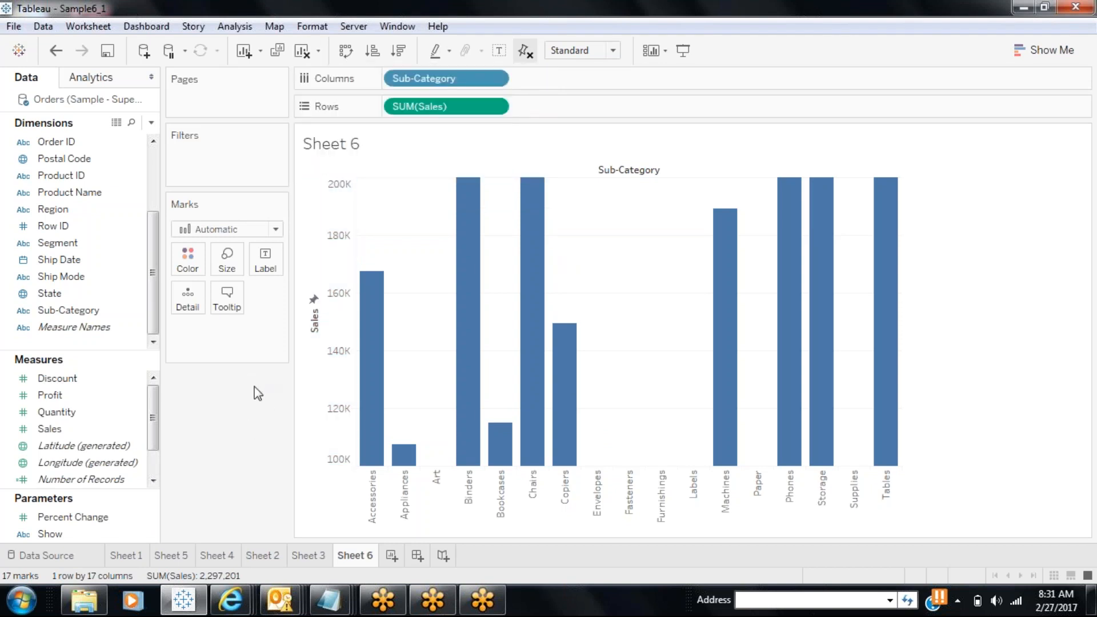
left_click(525, 52)
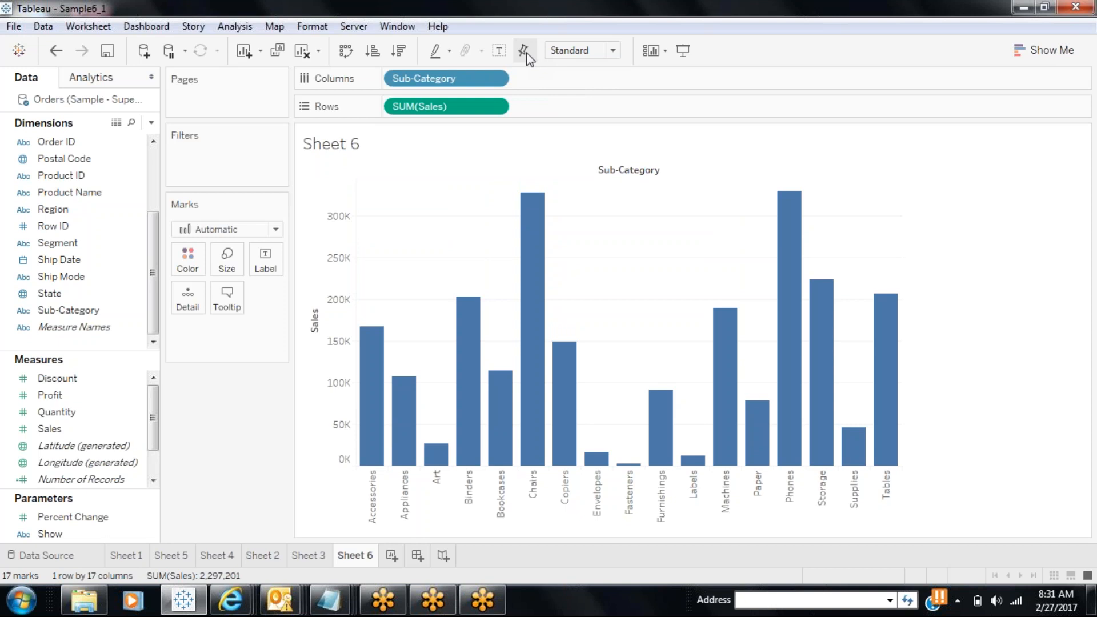
Fix the Sales axis again with a fixed start of 50,000 and a fixed end of 250,000.
left_click(526, 53)
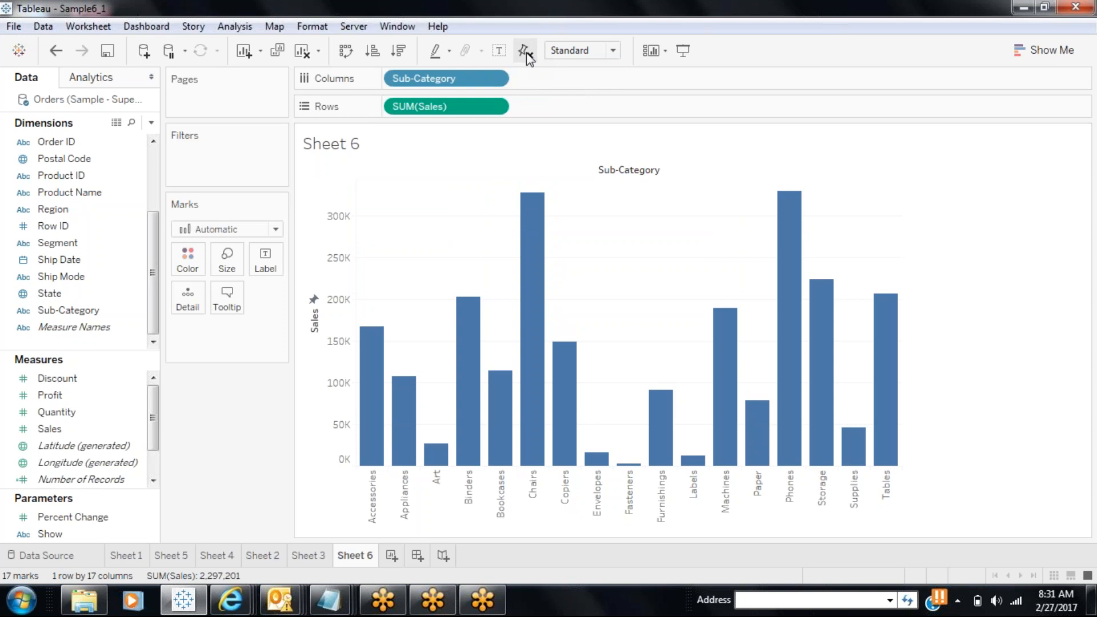
double_click(317, 302)
left_click_drag(483, 269, 358, 273)
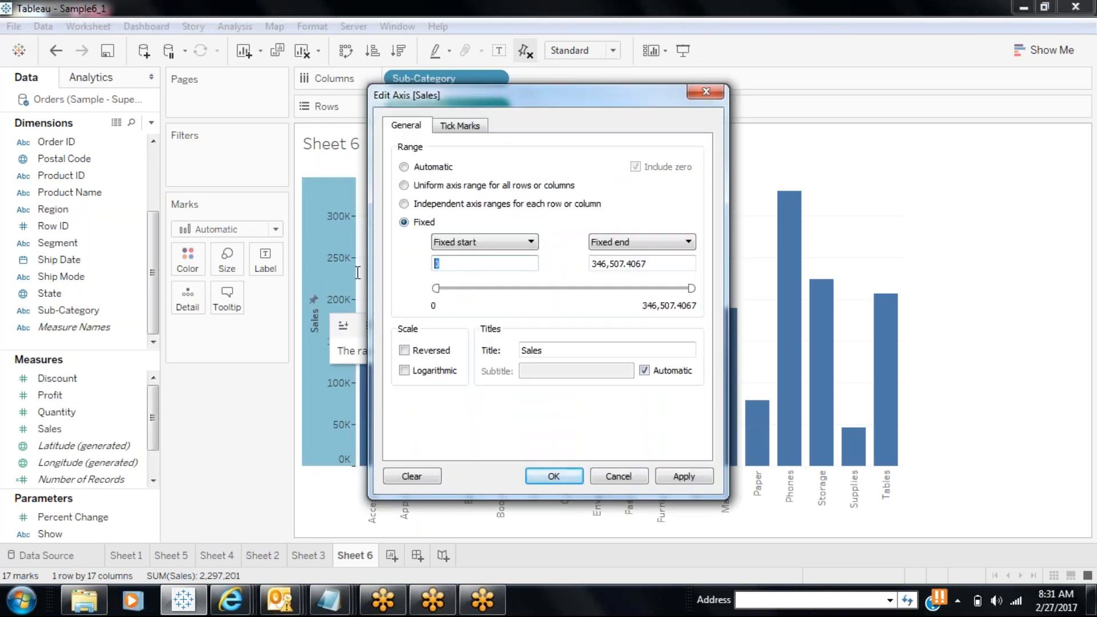
type("50000")
left_click_drag(626, 263, 557, 289)
type("2500")
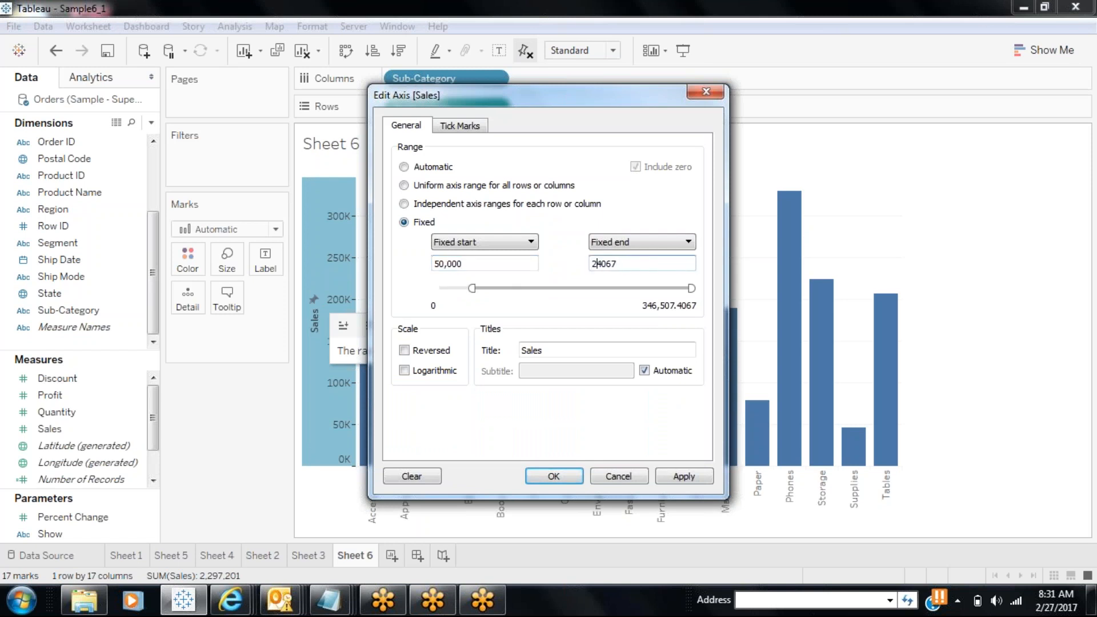
type("00")
key("Delete")
key("Delete")
key("Delete")
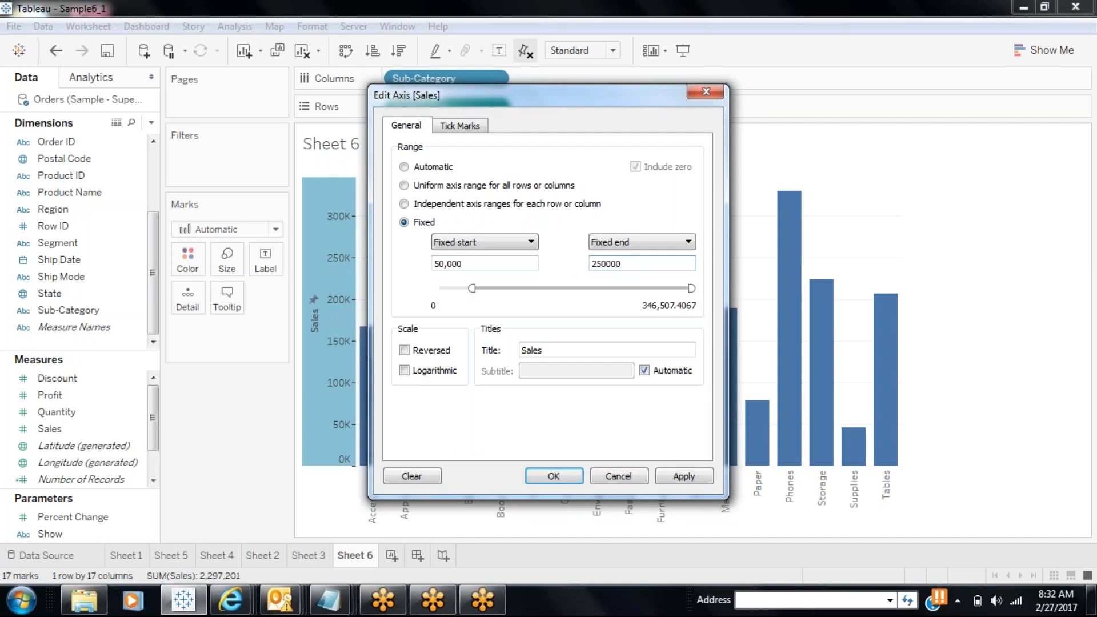
left_click(676, 486)
left_click(570, 483)
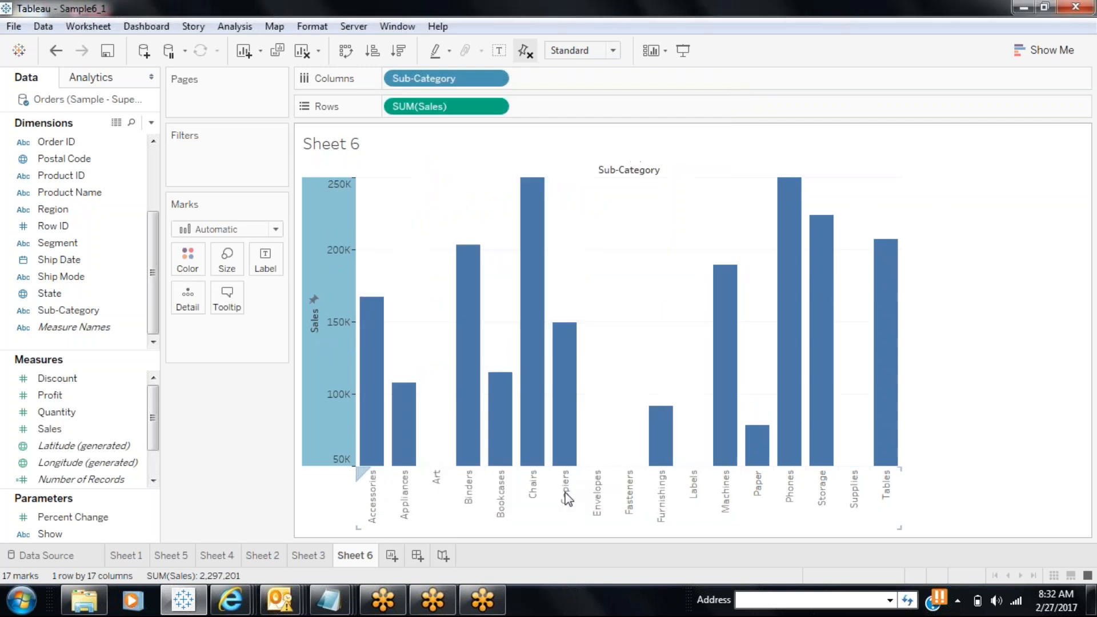
Lower the fixed start of the Sales axis to 25,000.
mouse_move(760, 456)
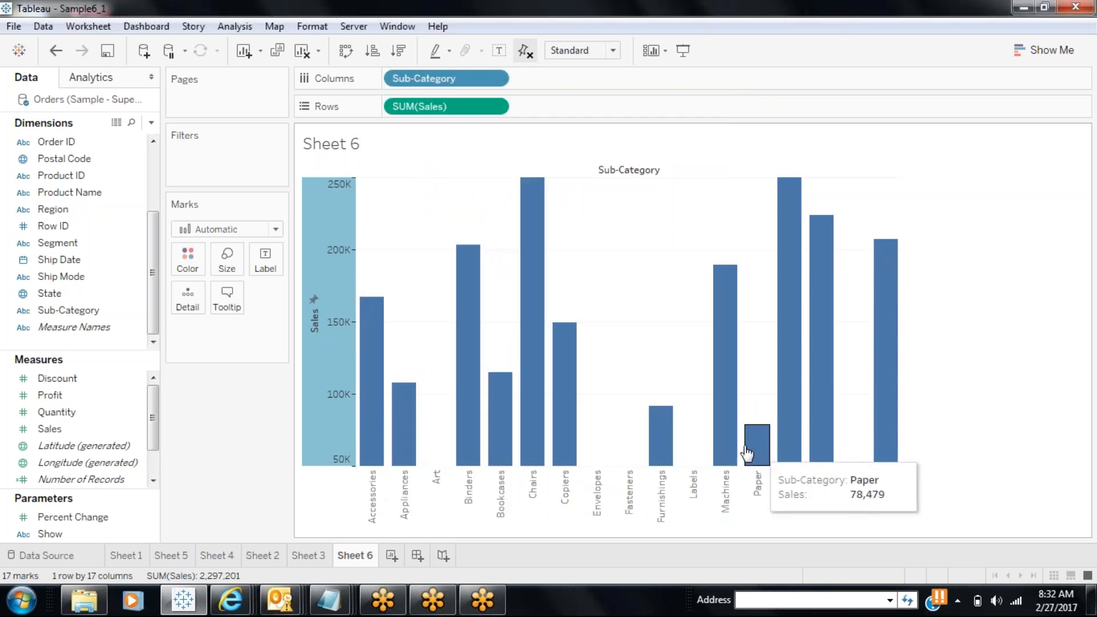
mouse_move(661, 437)
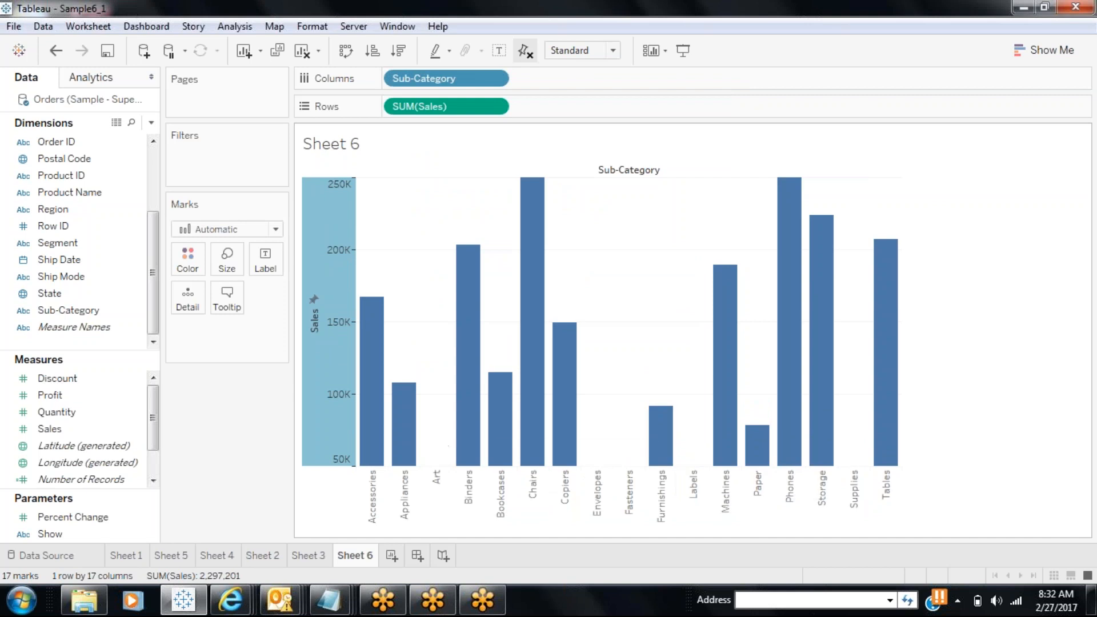
mouse_move(410, 435)
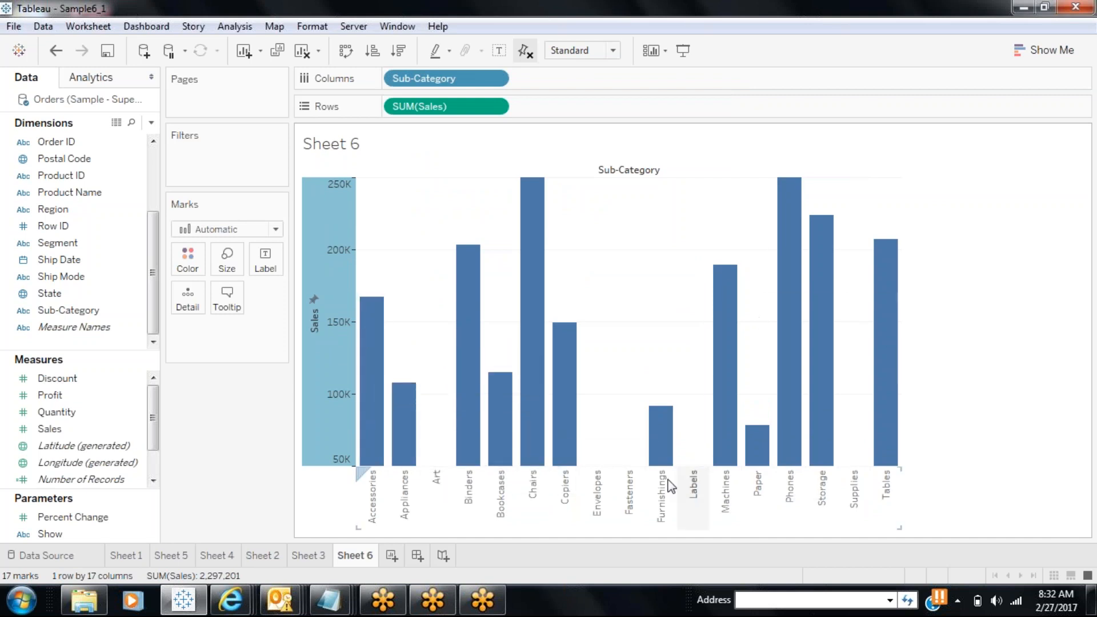
mouse_move(744, 454)
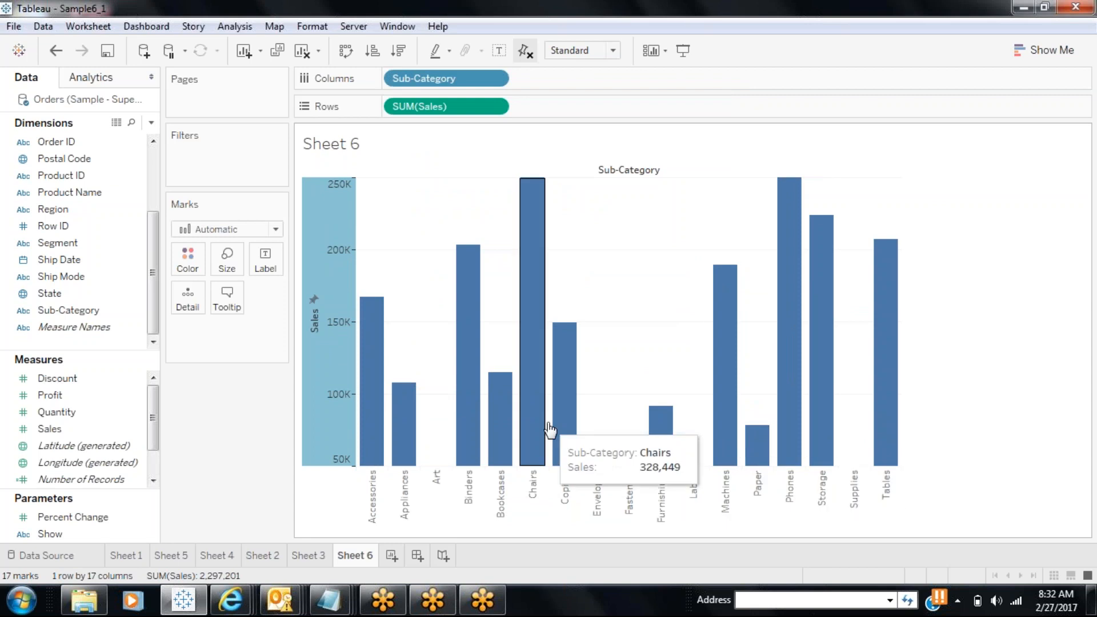
double_click(314, 298)
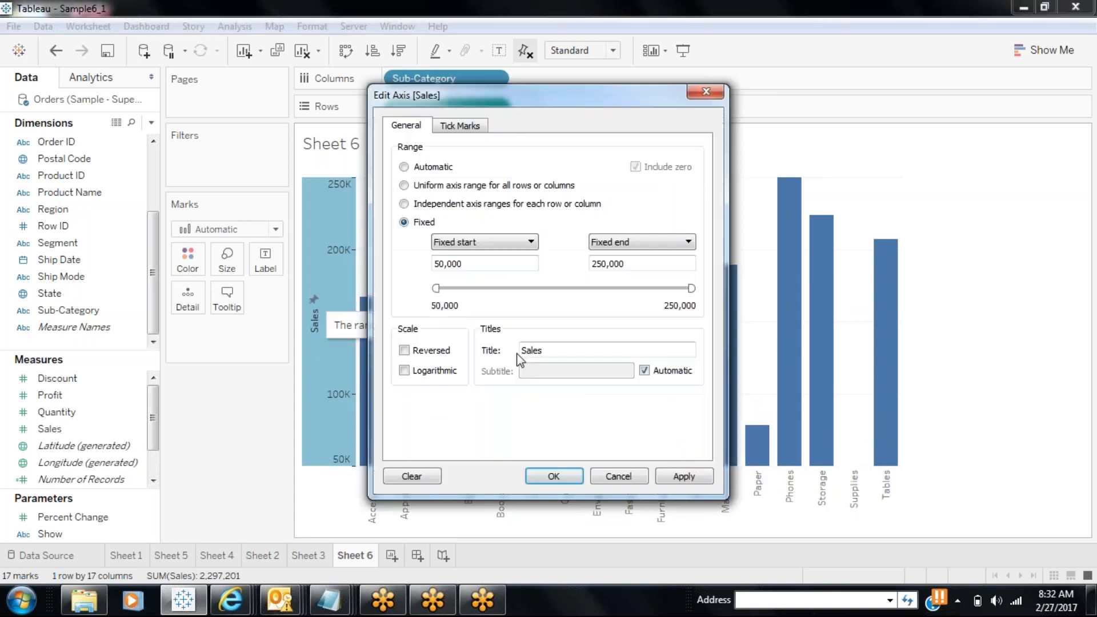
left_click_drag(445, 264, 435, 267)
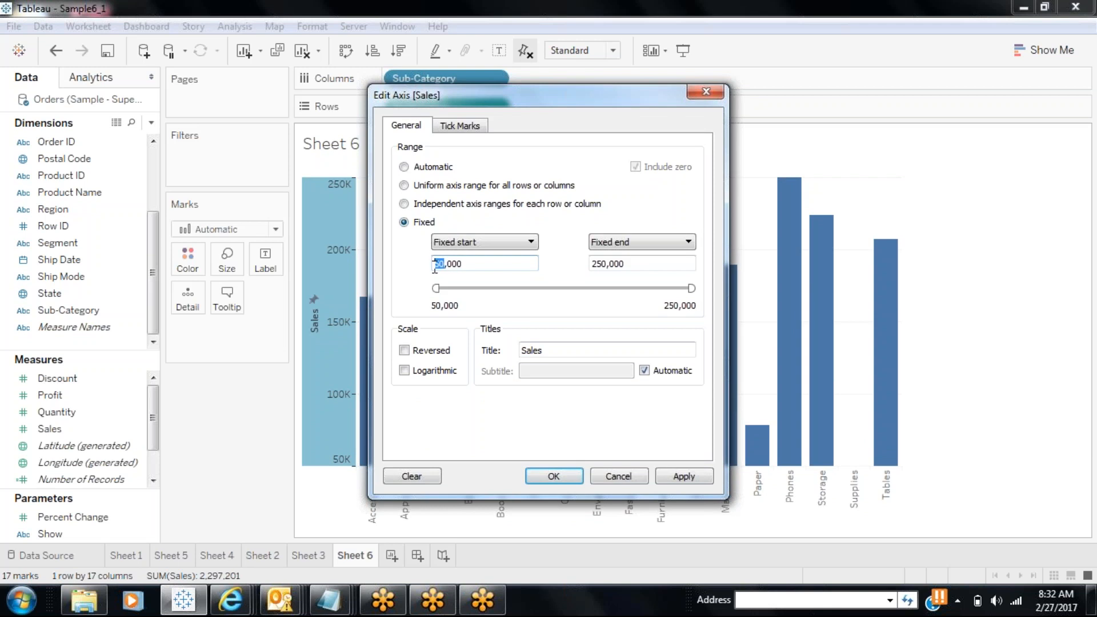
type("25")
left_click(700, 479)
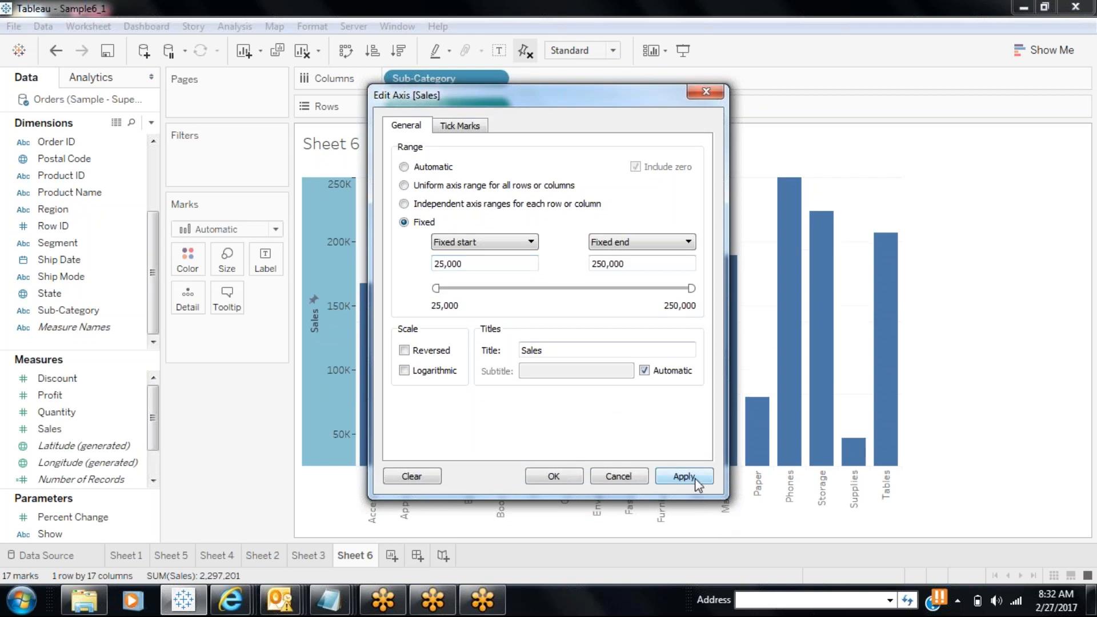
left_click(572, 479)
Swap the rows and columns of Sheet 6 and release the fixed Sales axis.
mouse_move(853, 454)
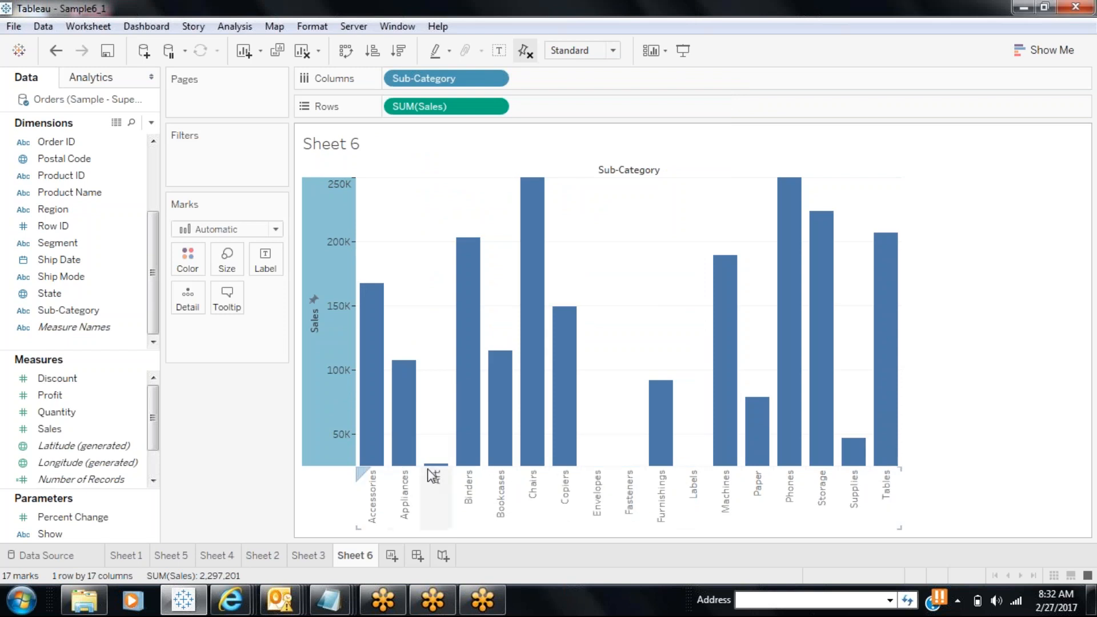
mouse_move(433, 475)
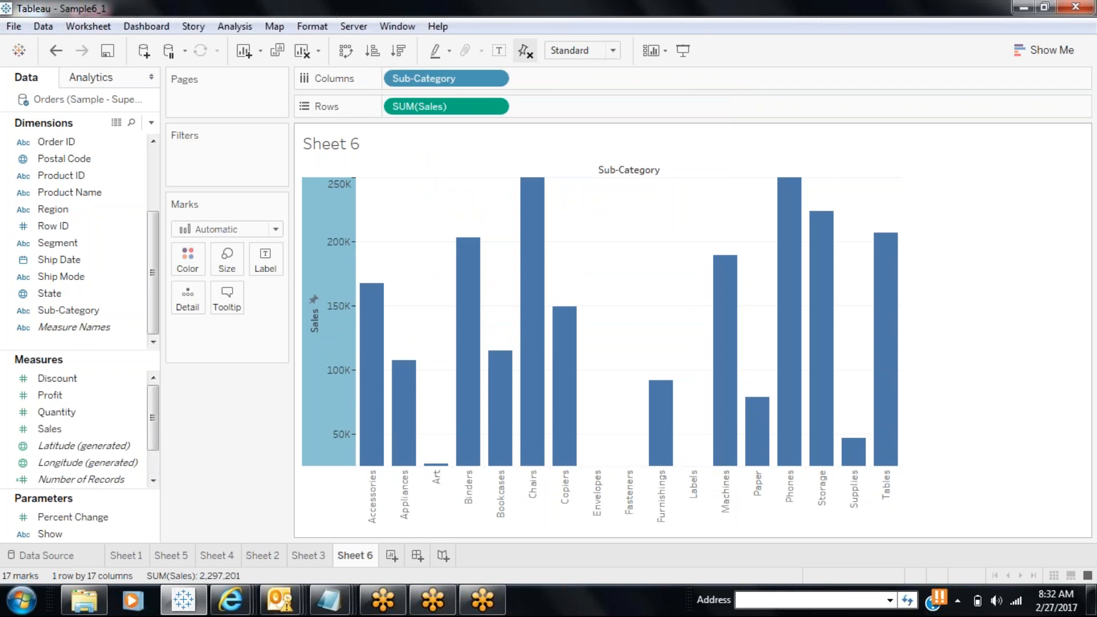
mouse_move(534, 440)
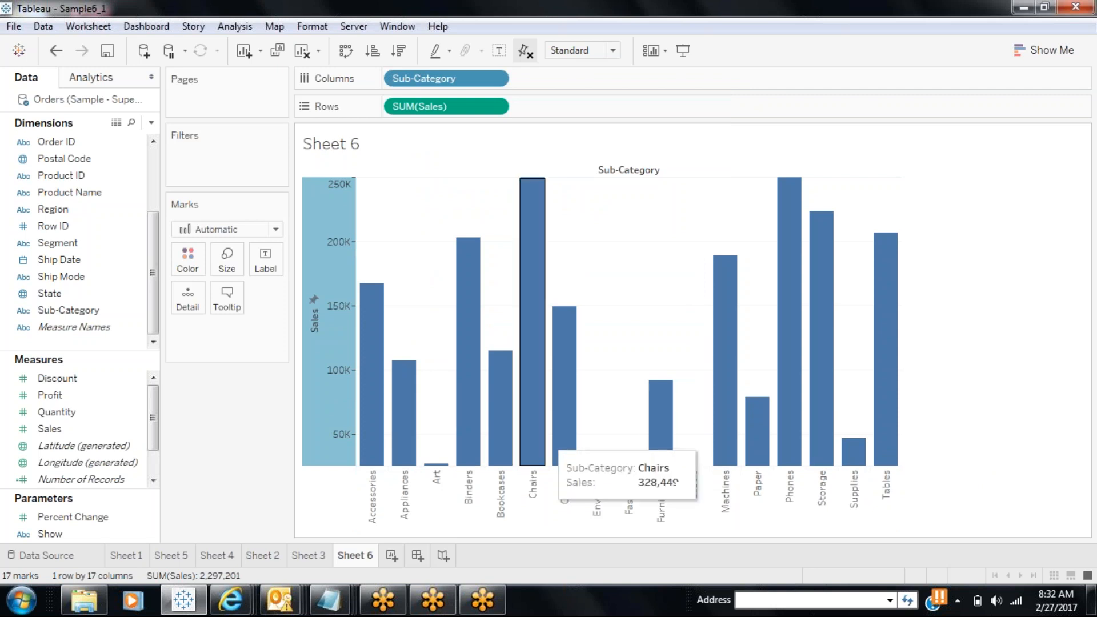
left_click(349, 55)
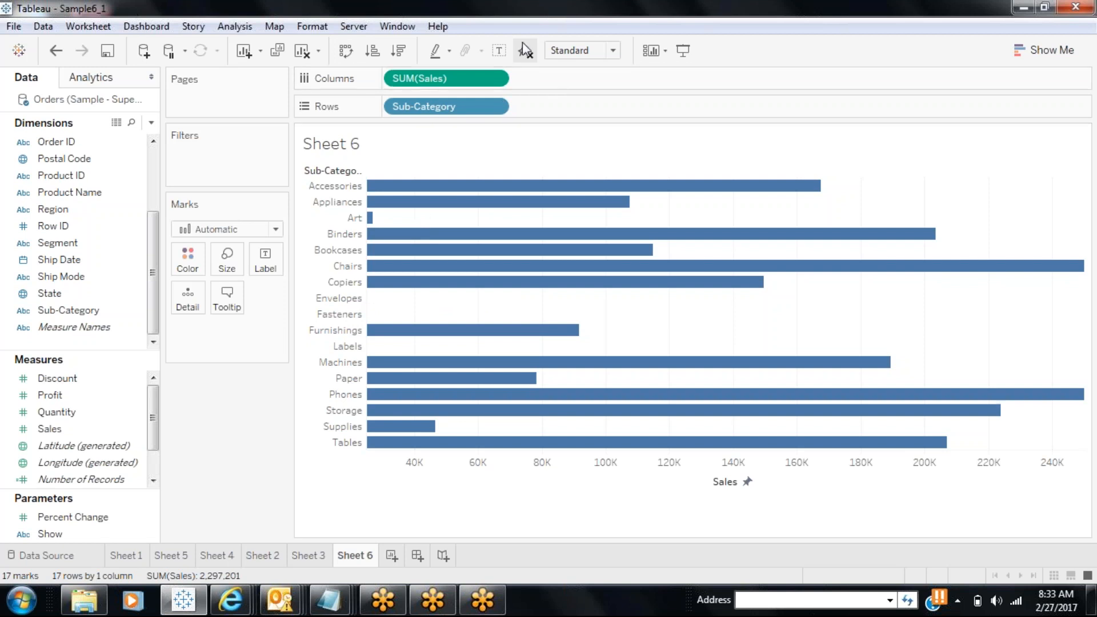
left_click(532, 57)
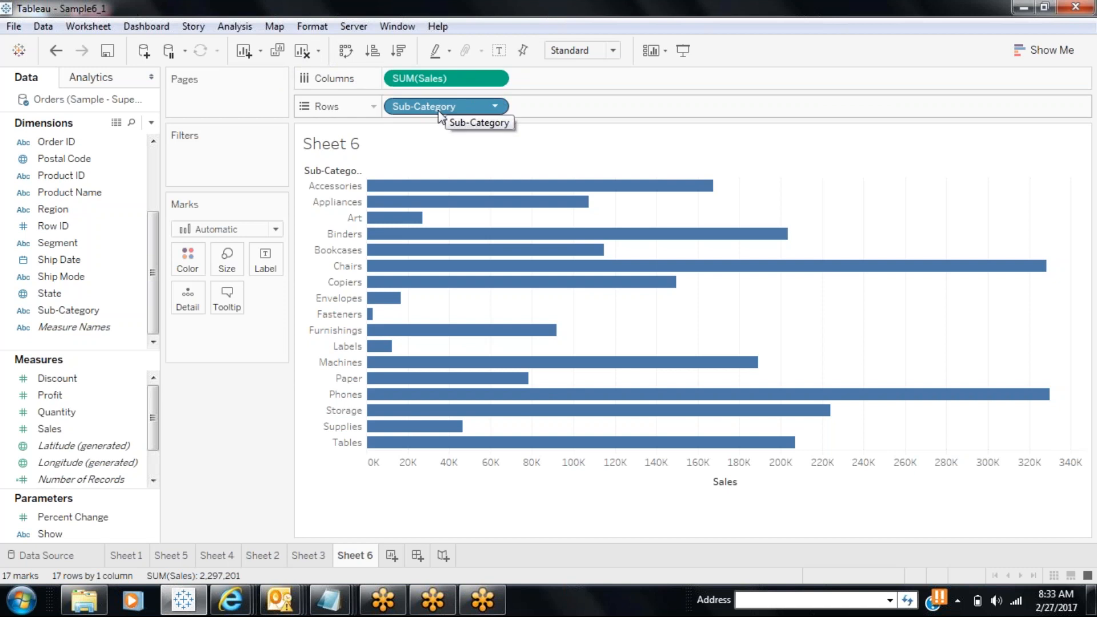
Swap the rows and columns back and forth, ending with Sales on Columns and Sub-Category on Rows.
left_click(346, 53)
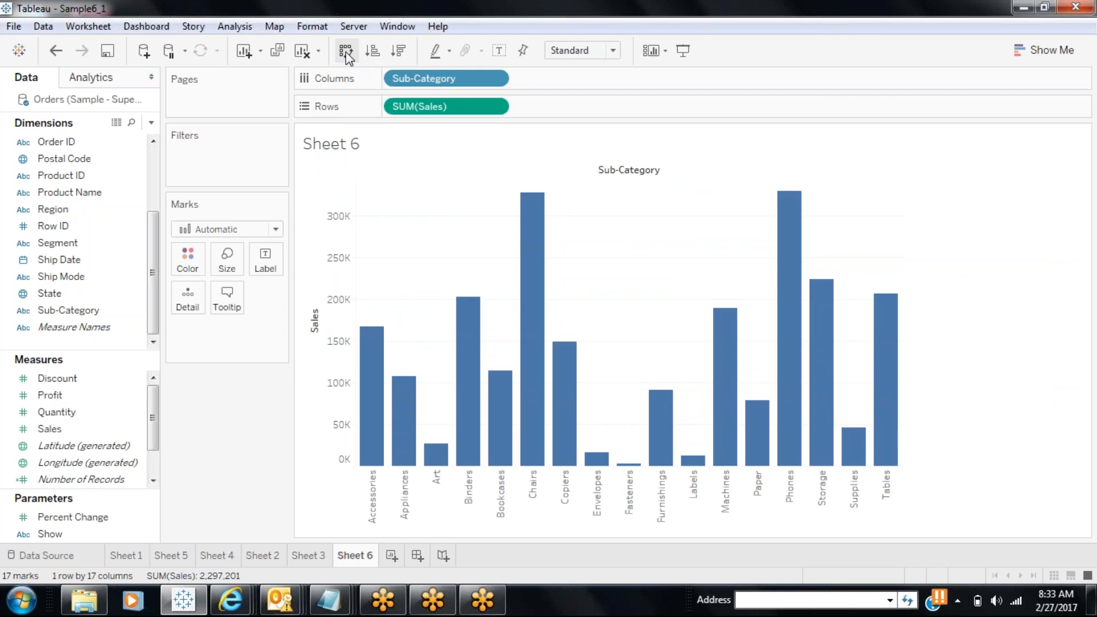
left_click(345, 52)
left_click(345, 53)
left_click(346, 53)
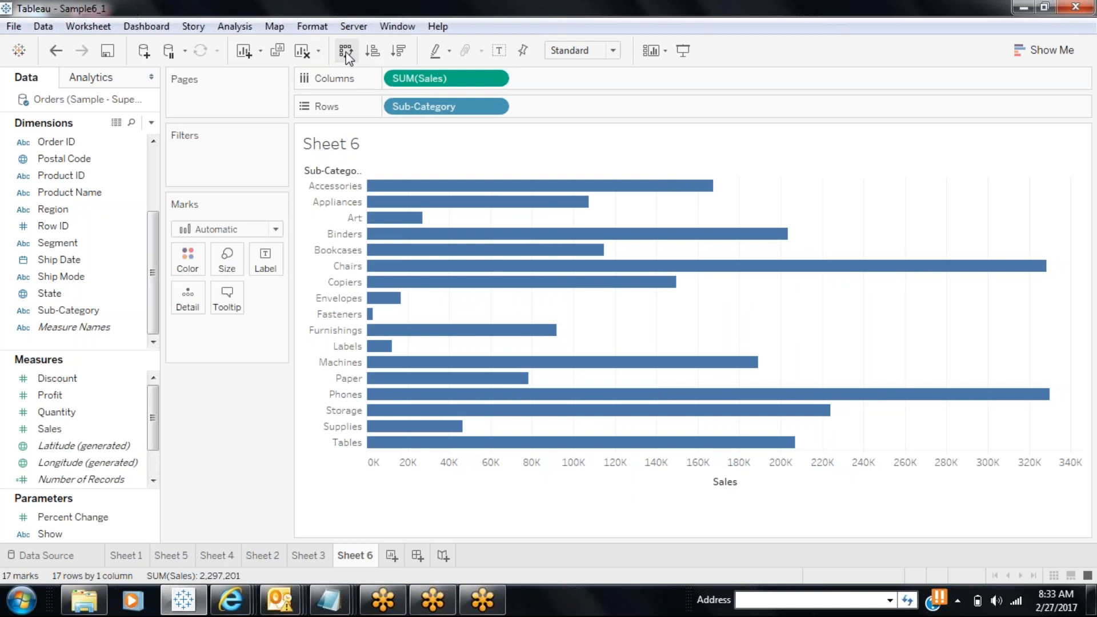
Add Category before Sub-Category on Rows, then swap rows and columns repeatedly, ending with both dimensions on Columns and Sales on Rows.
scroll(97, 160, "up", 2)
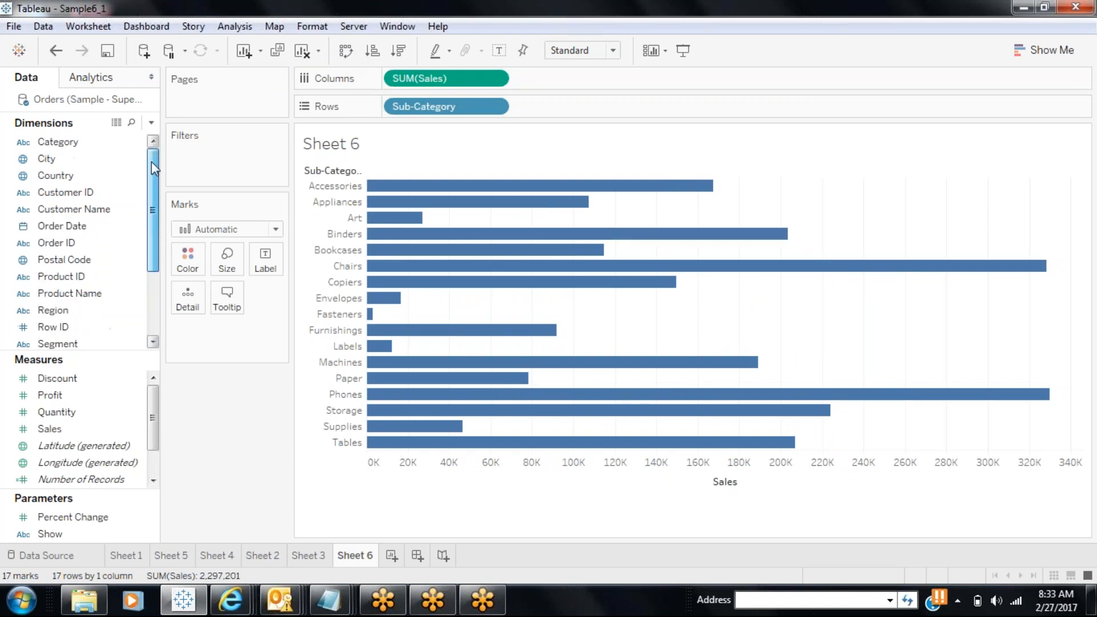
left_click_drag(91, 143, 380, 102)
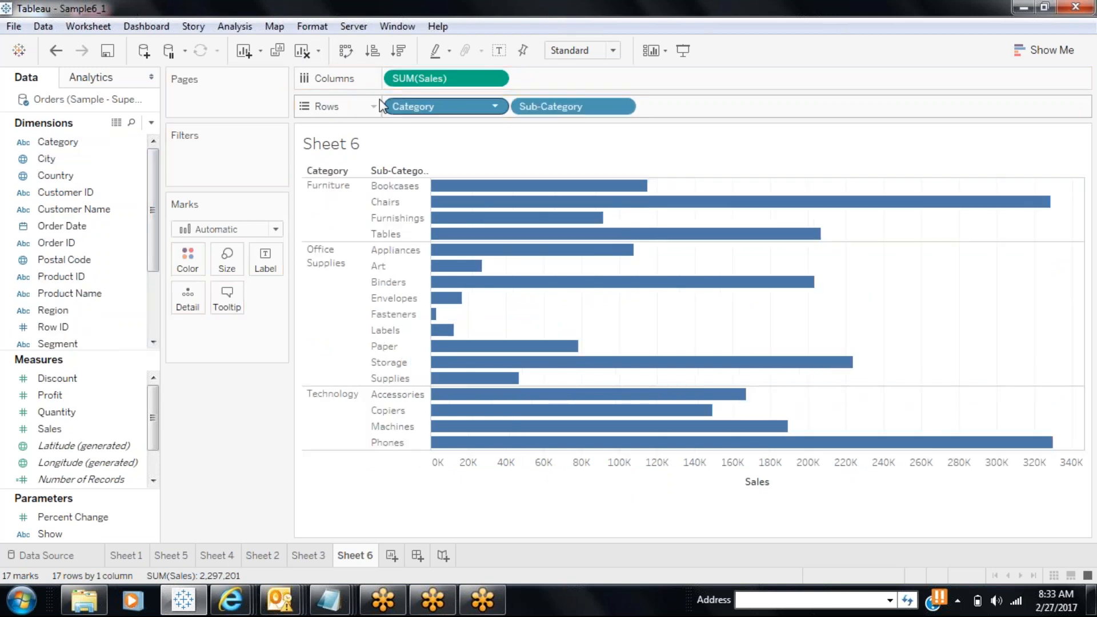
left_click(346, 53)
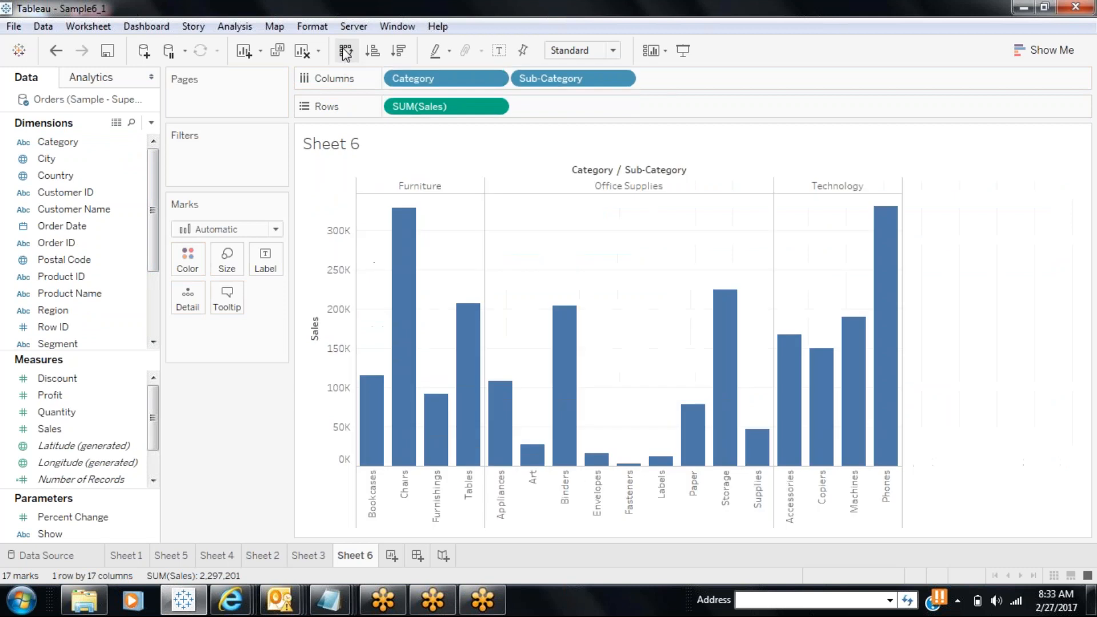
left_click(346, 53)
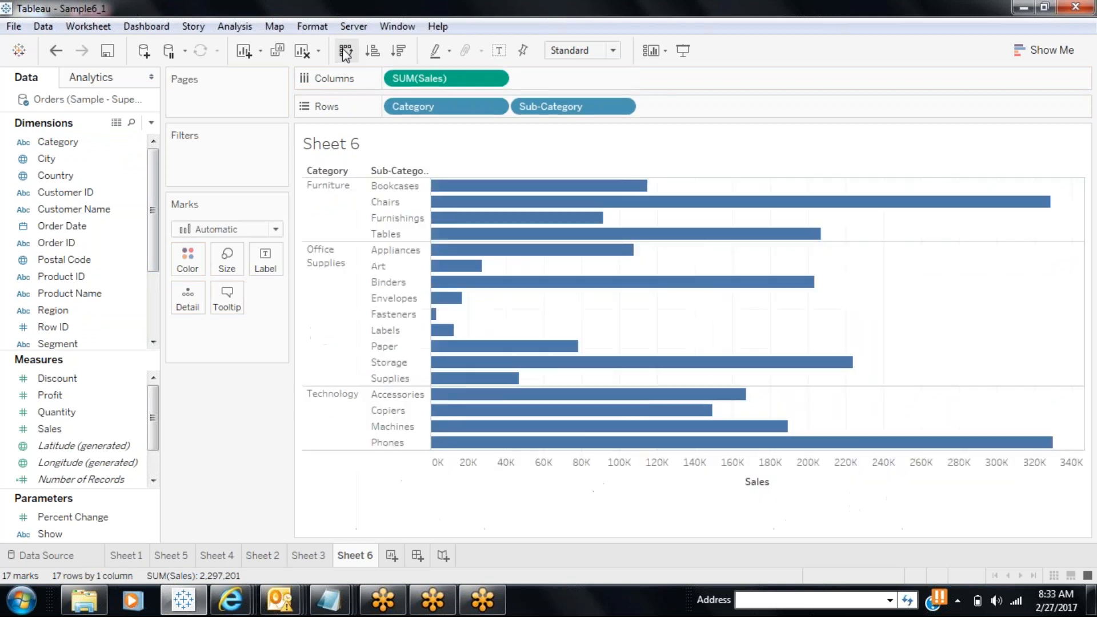
left_click(346, 52)
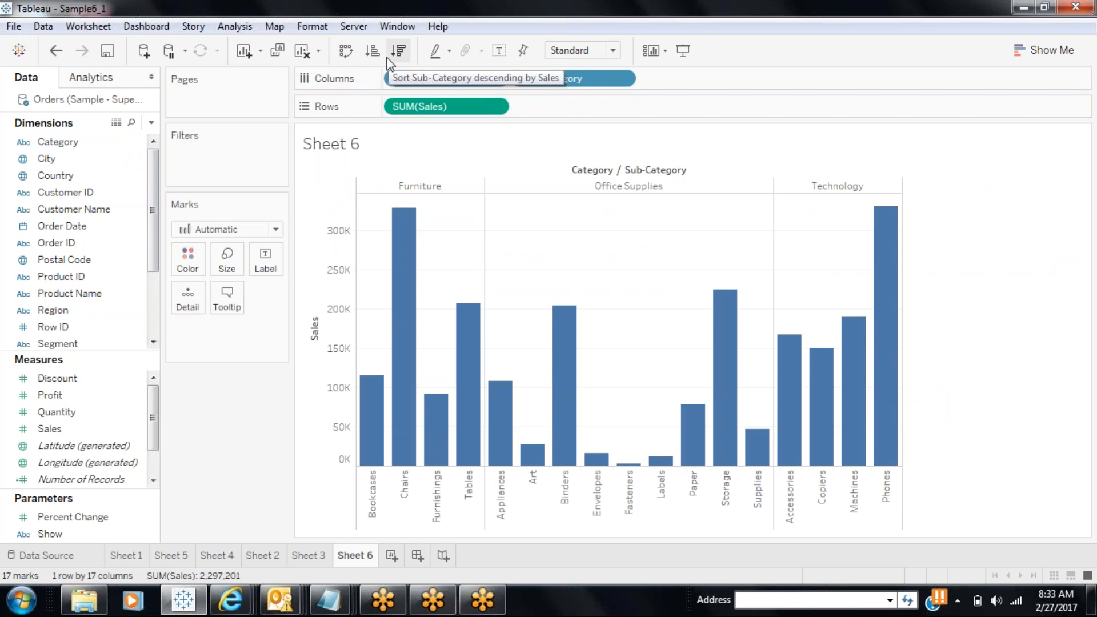
left_click(789, 27)
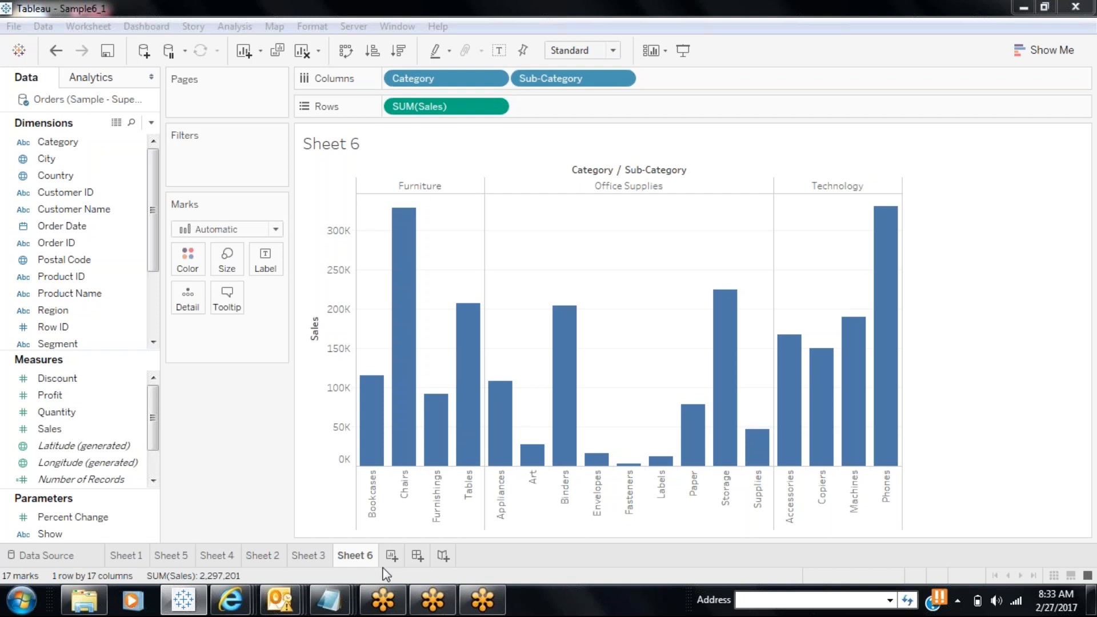
Create a new worksheet charting Sales by Customer Name, and swap the axes so that Sales is on Columns and Customer Name on Rows.
left_click(391, 555)
left_click(70, 313)
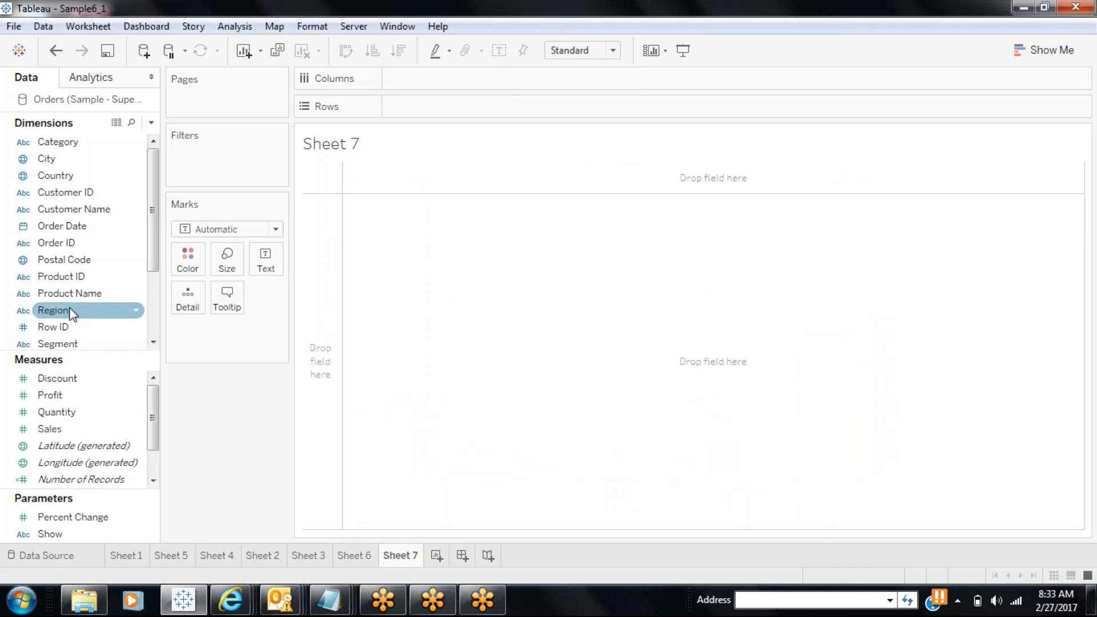
left_click_drag(156, 239, 150, 217)
left_click_drag(68, 209, 479, 73)
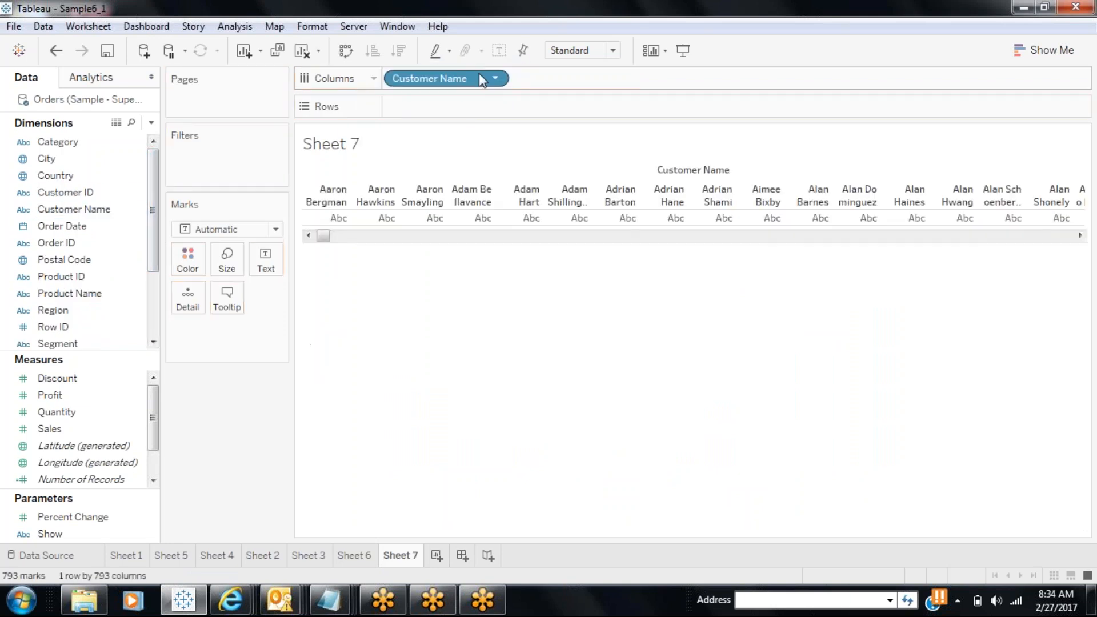
left_click_drag(50, 428, 456, 107)
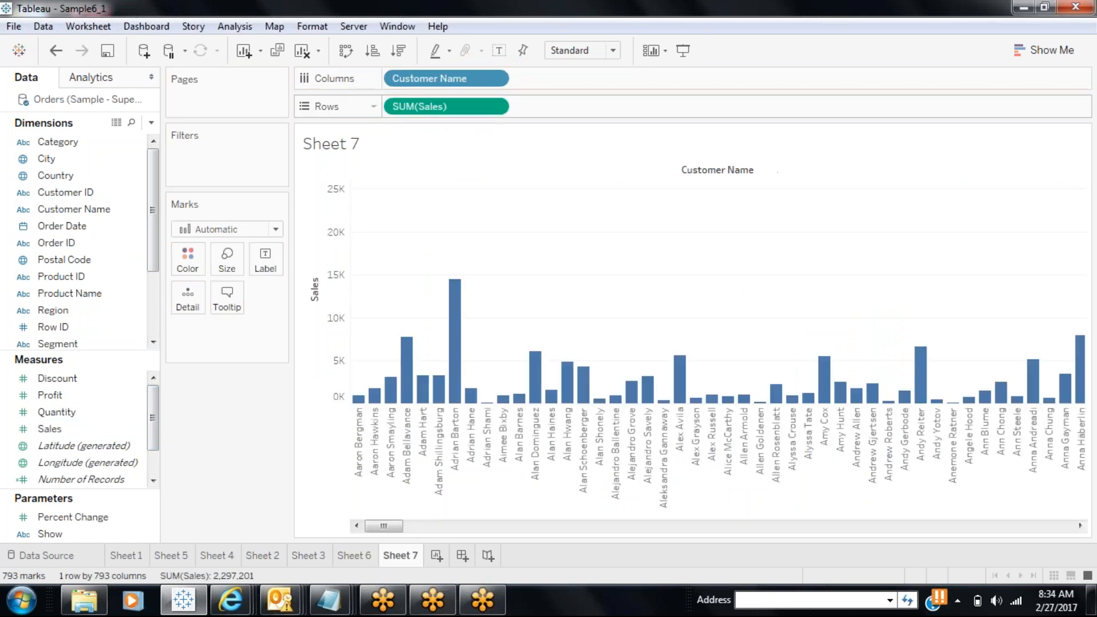
key("ctrl+w")
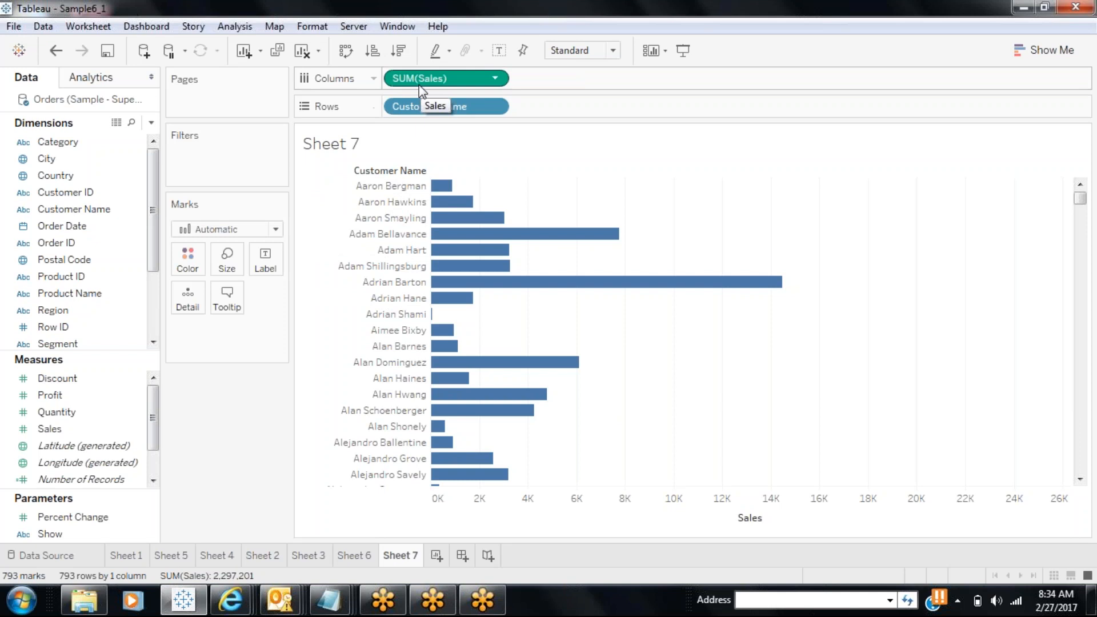
Sort Customer Name by Sales alternately in ascending and descending order, ending with descending.
left_click(377, 59)
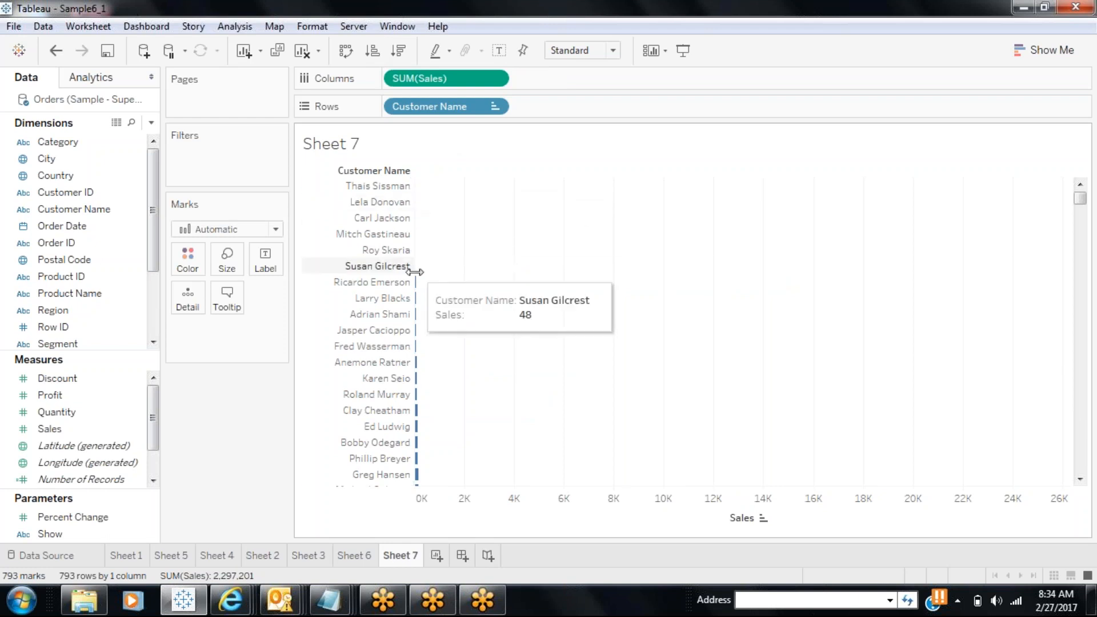
left_click(402, 57)
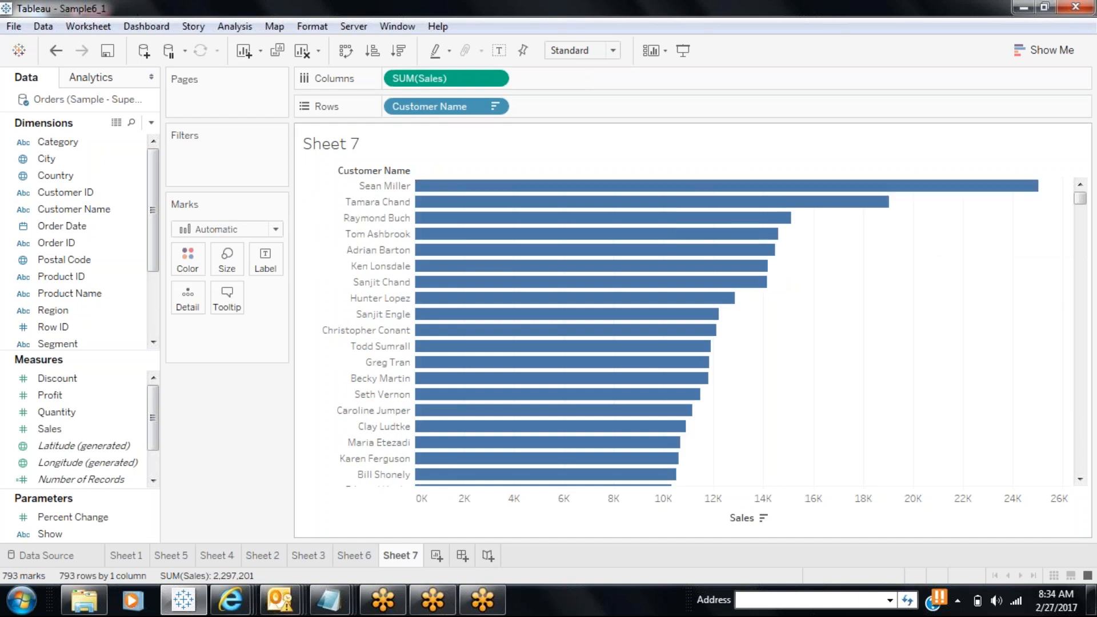
mouse_move(1006, 195)
left_click(372, 51)
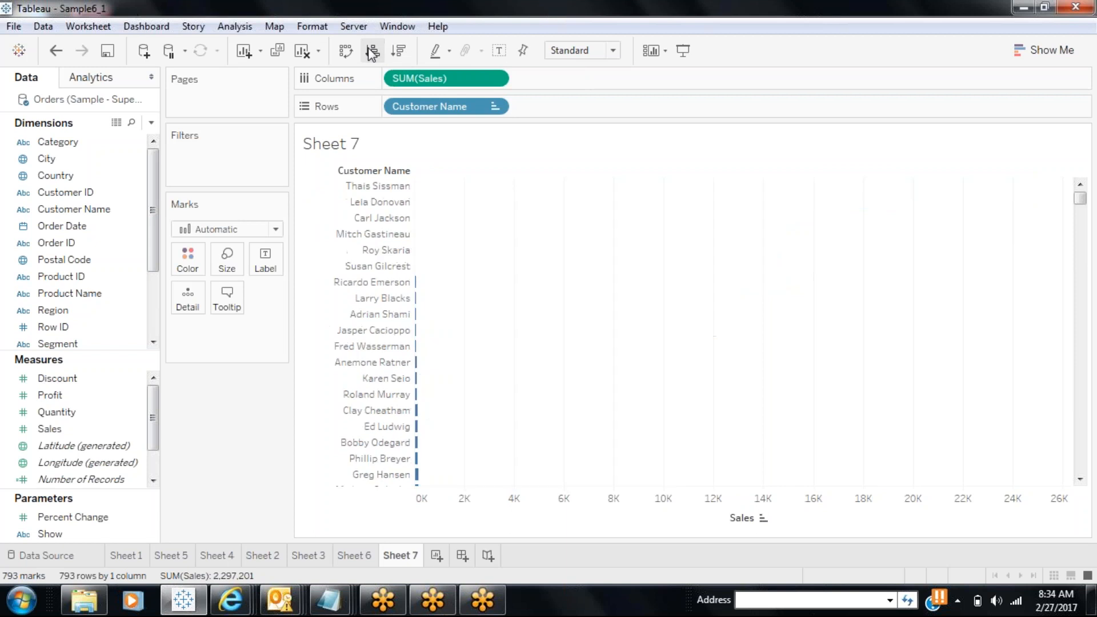
left_click(398, 52)
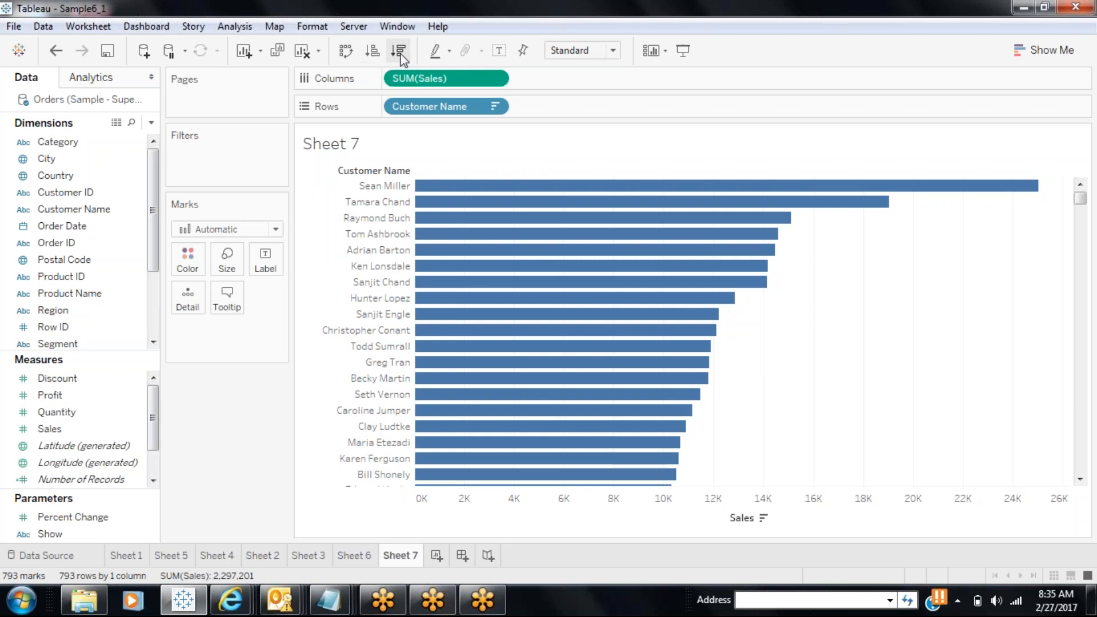
Cycle the sort order from the Sales axis through ascending, unsorted and descending, ending with the sort cleared.
left_click(764, 519)
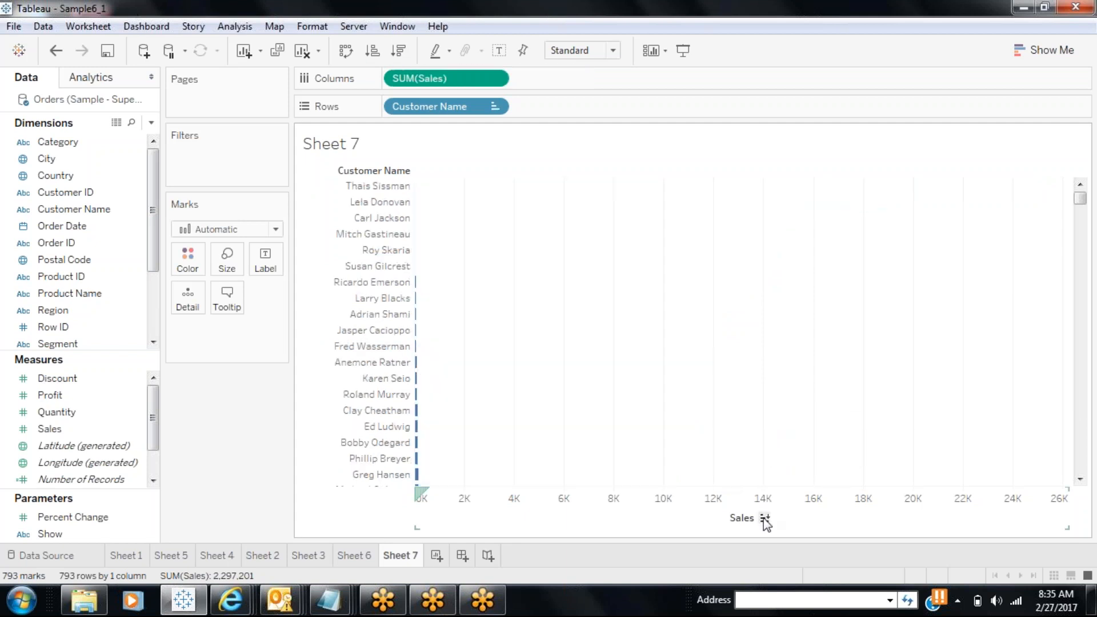
left_click(764, 519)
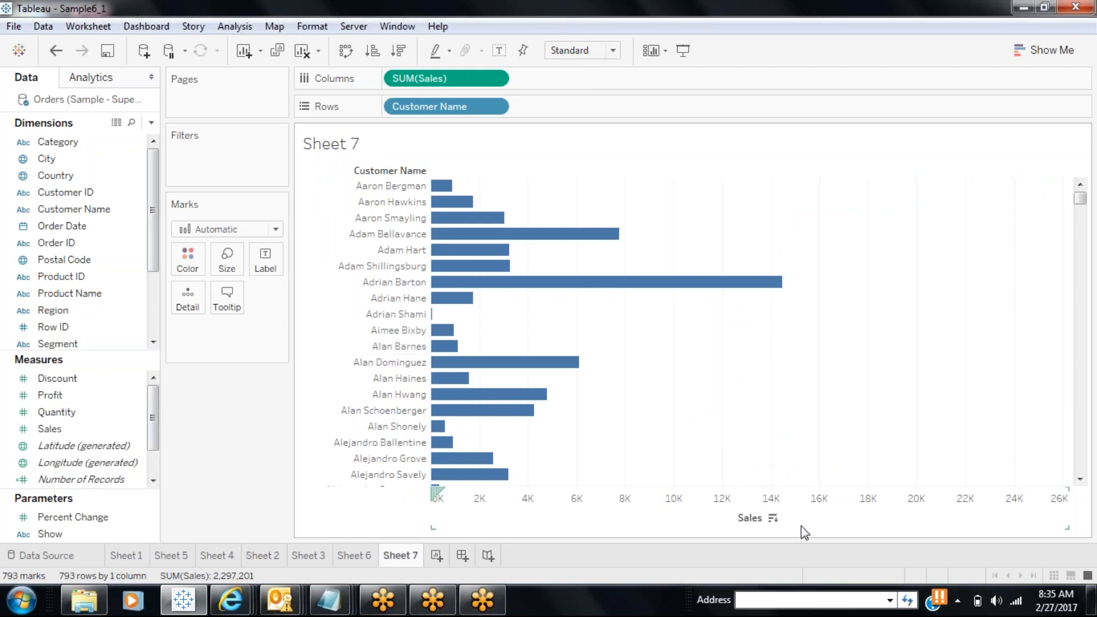
left_click(772, 519)
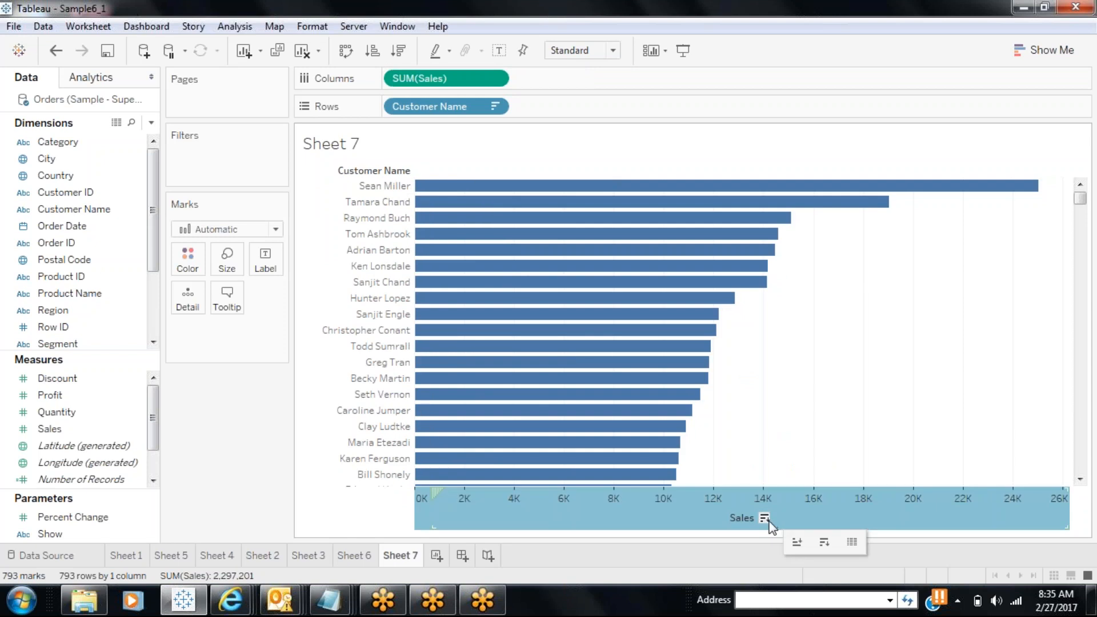
left_click(766, 518)
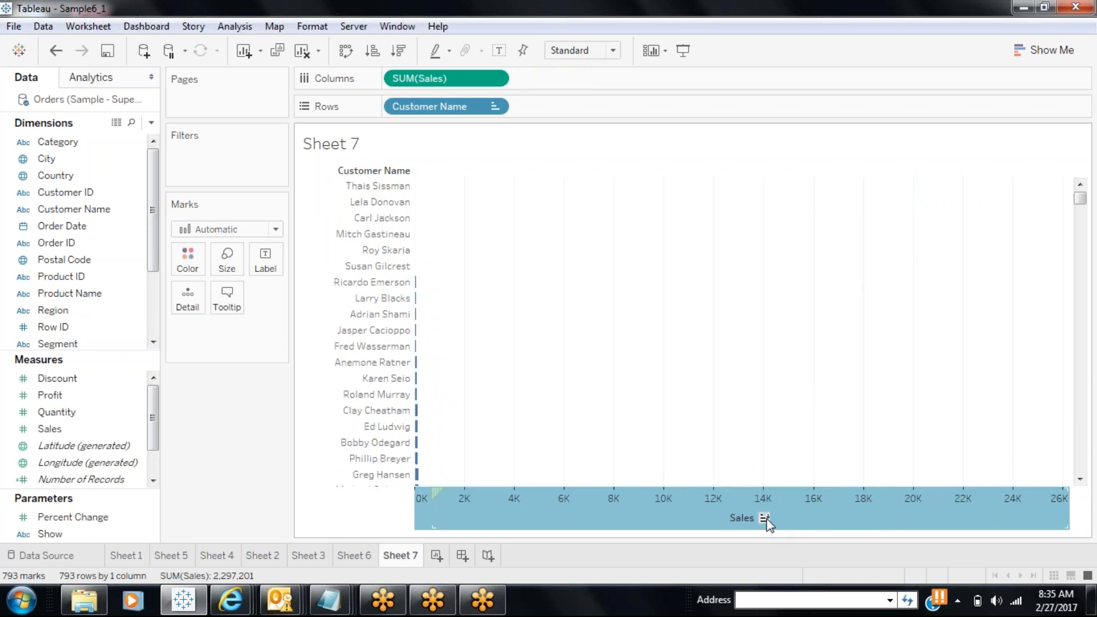
left_click(766, 519)
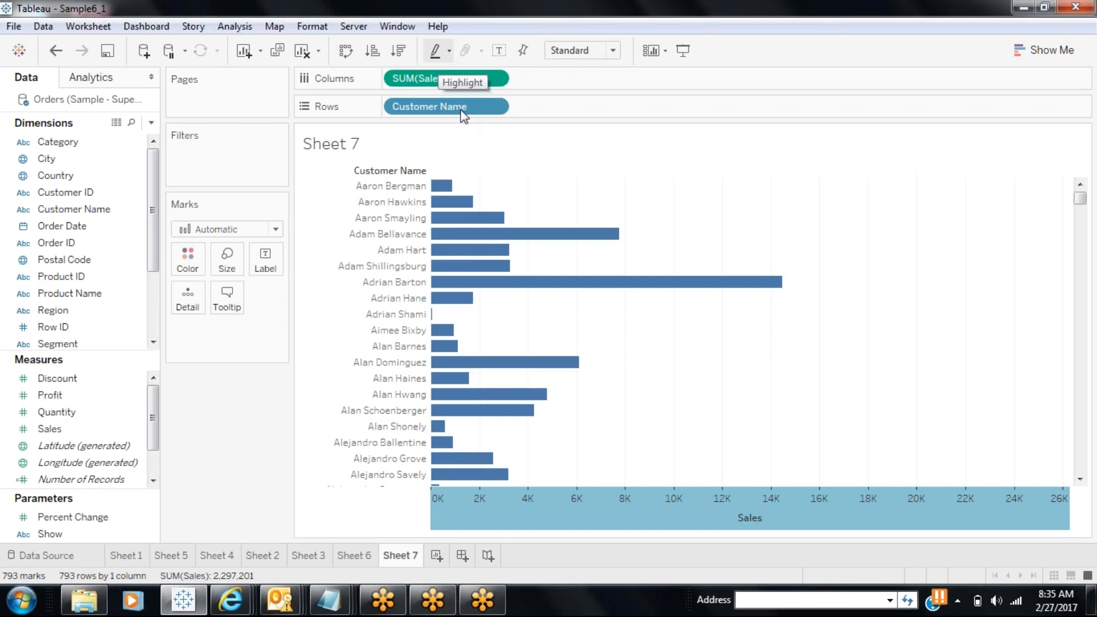
Color the Sales bars by Customer Name.
mouse_move(459, 330)
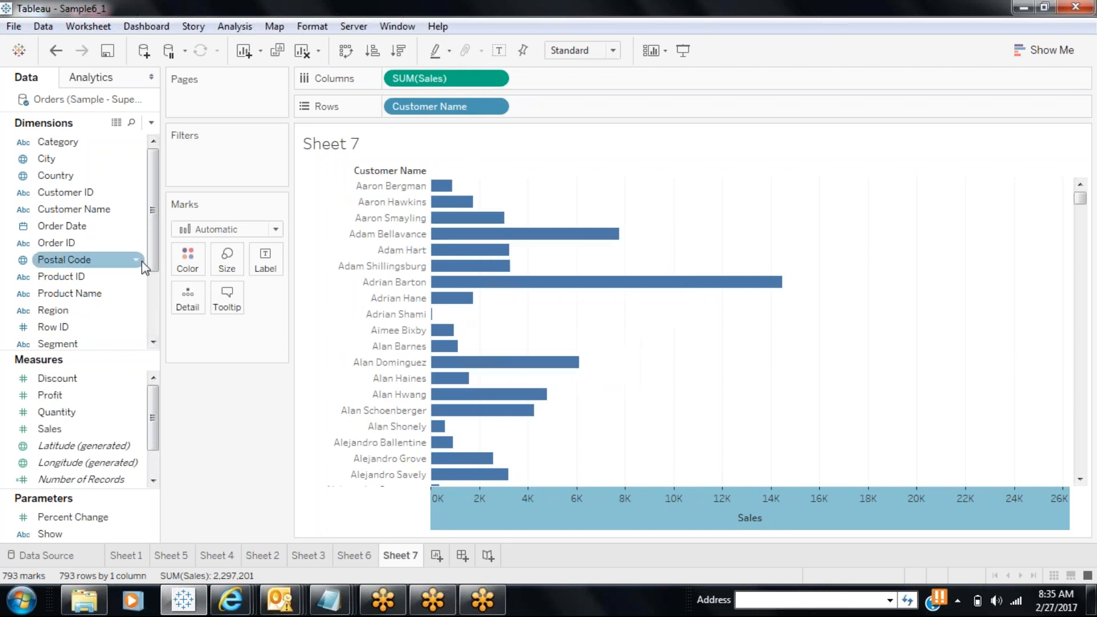
left_click(88, 210)
left_click_drag(88, 210, 187, 258)
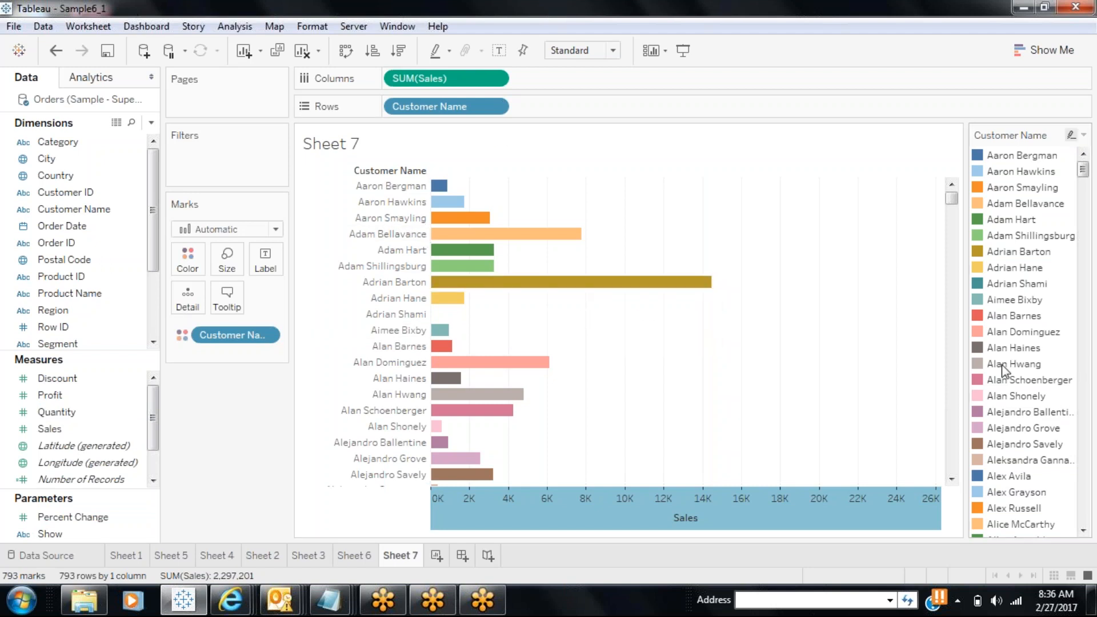
Highlight several individual customers from the color legend and locate the last one's bar in the chart.
left_click(1006, 400)
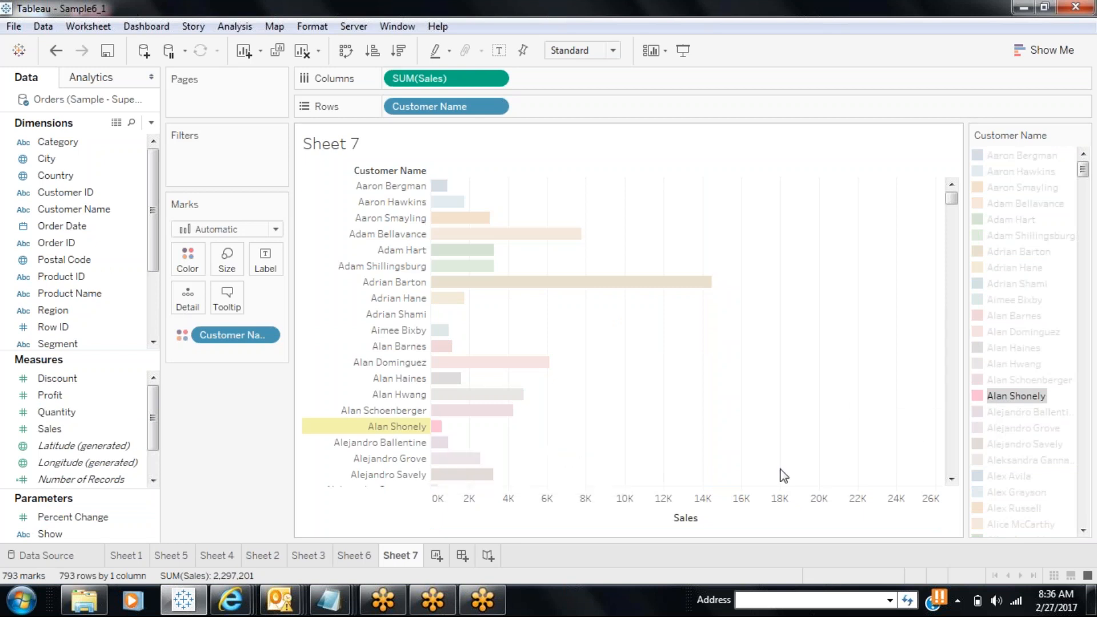
left_click(1017, 225)
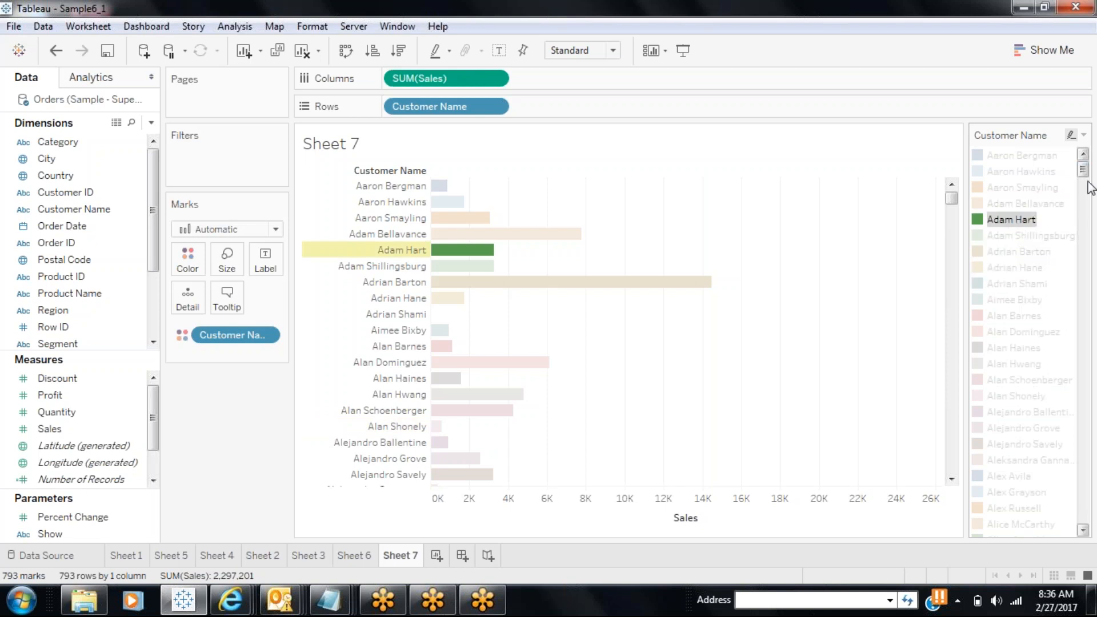
left_click_drag(1083, 169, 1086, 426)
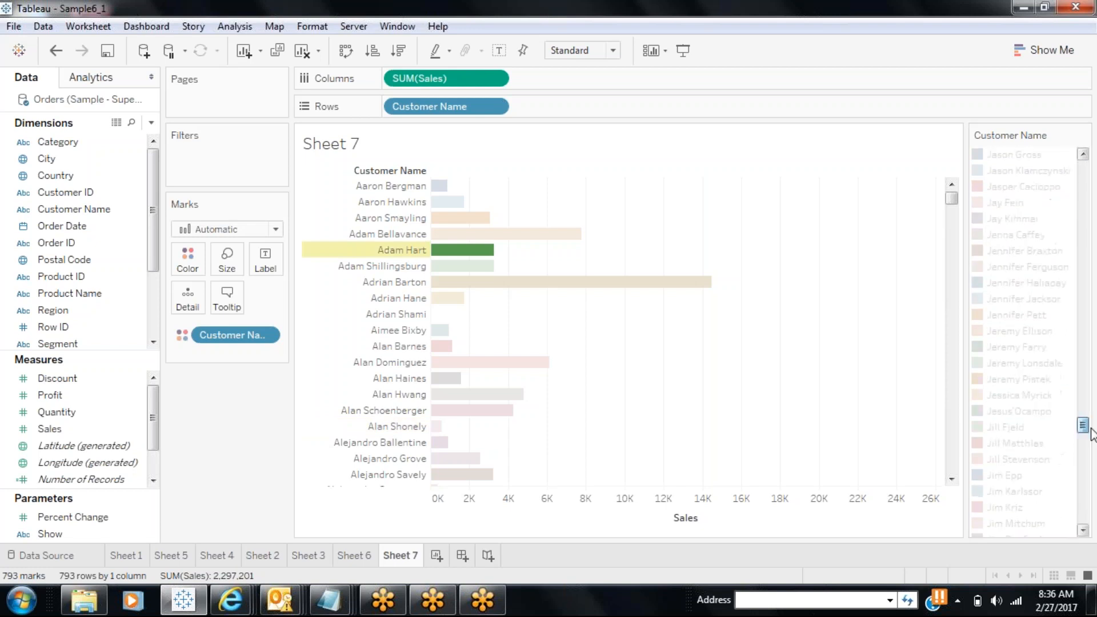
left_click(1032, 348)
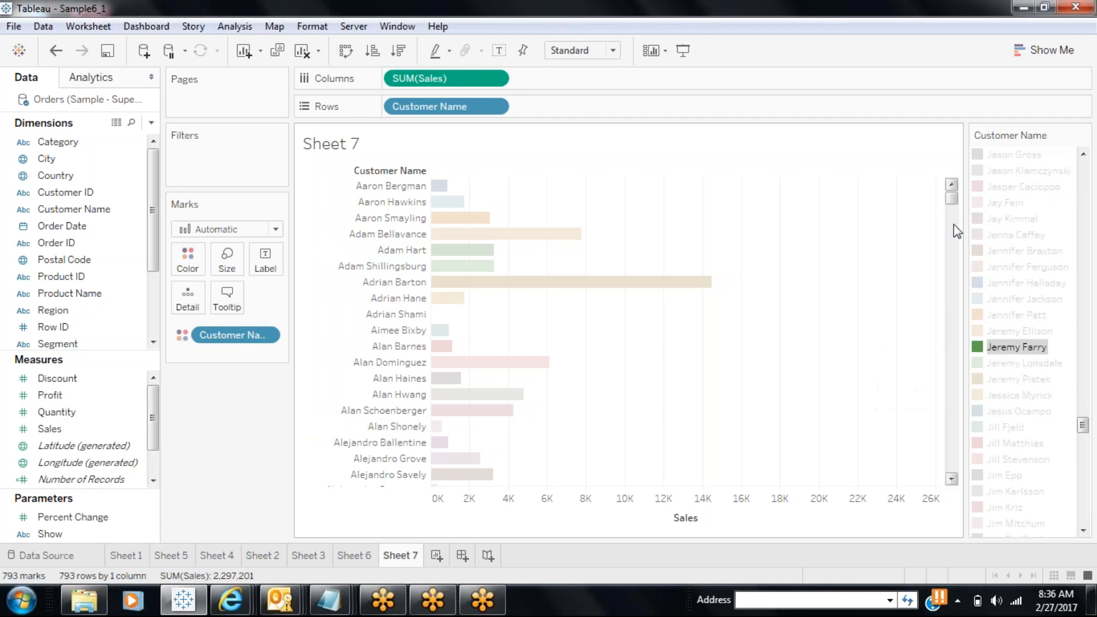
left_click_drag(952, 201, 955, 327)
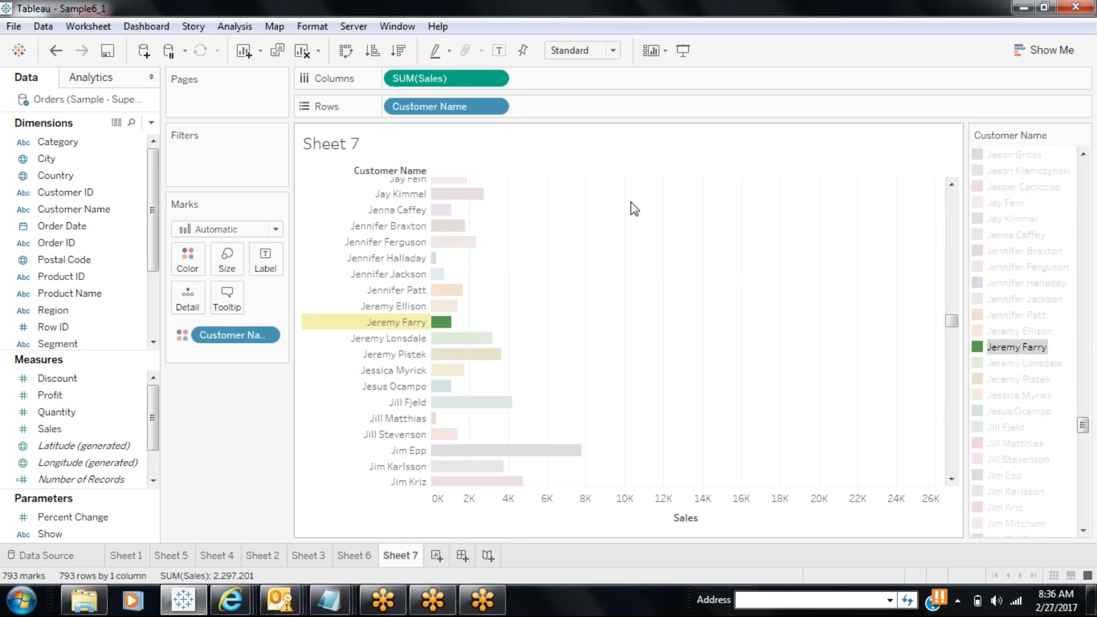
Disable workbook highlighting and select several customers in the color legend to test it.
left_click(451, 52)
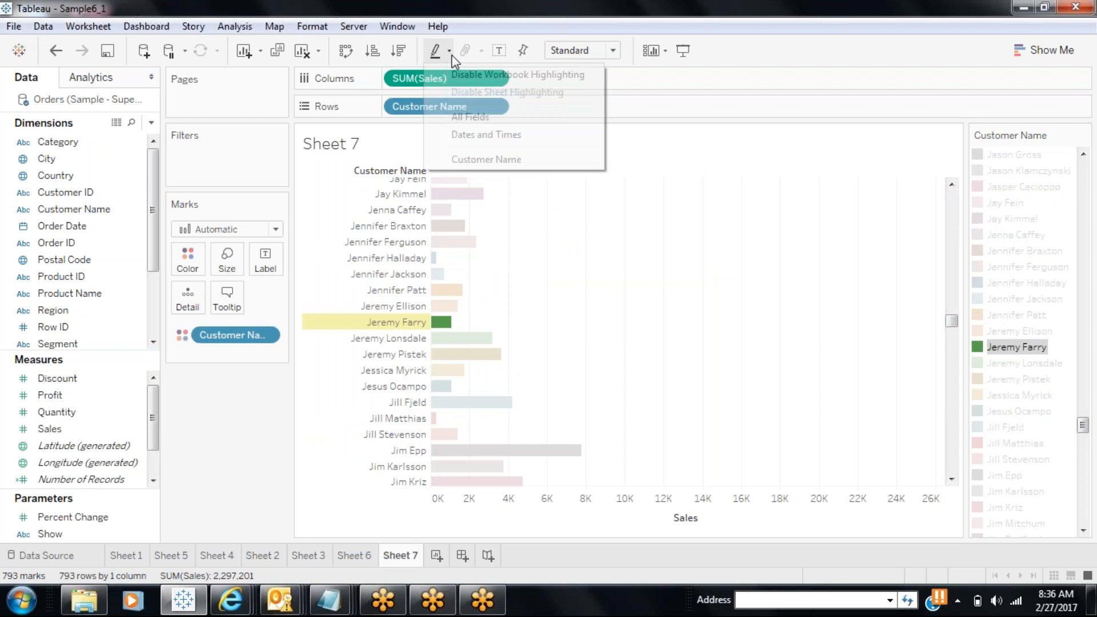
left_click(474, 77)
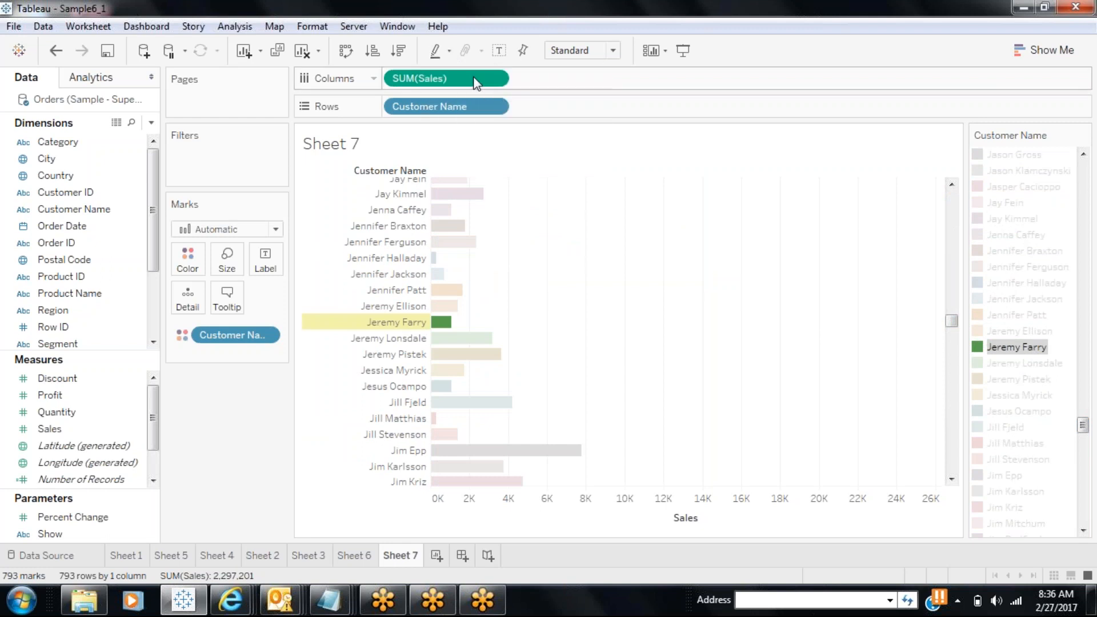
left_click(1019, 155)
left_click(1020, 172)
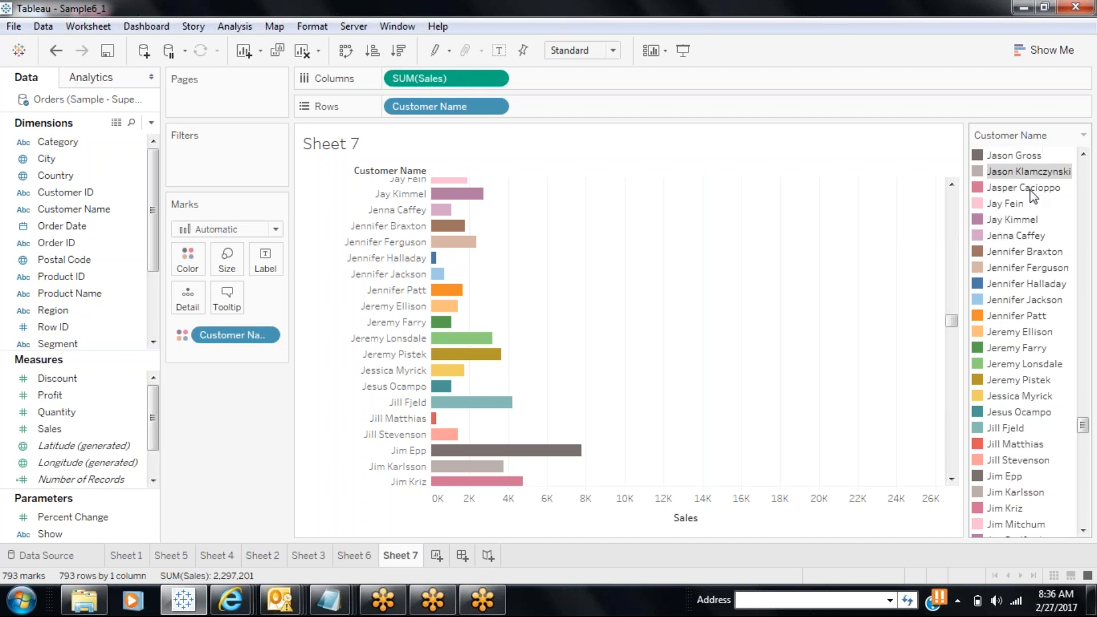
left_click(1029, 190)
left_click(1027, 209)
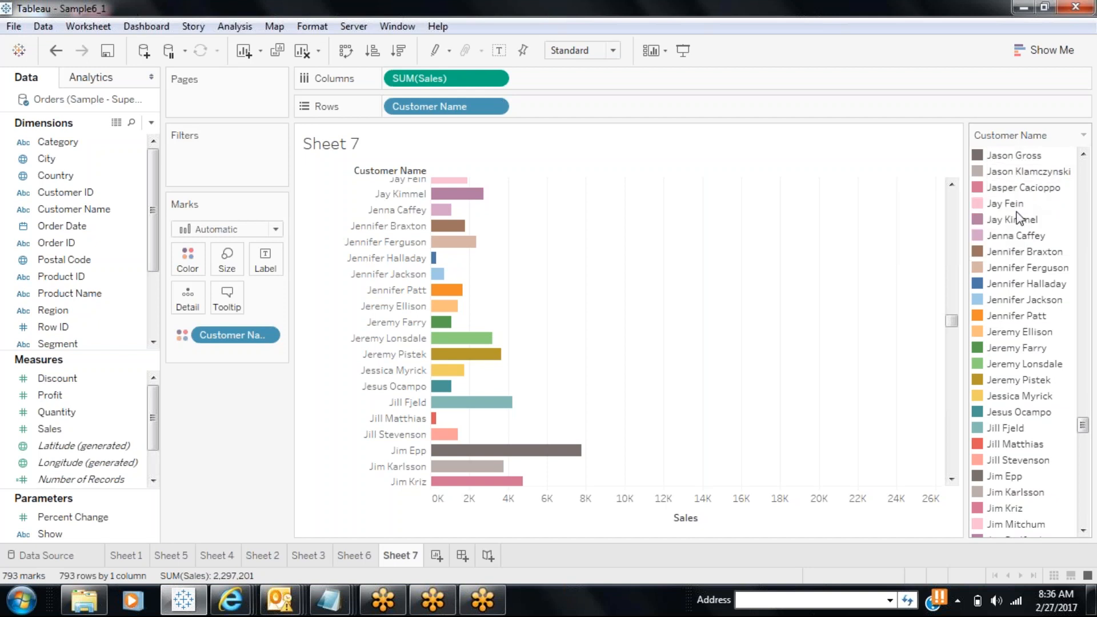
left_click(1018, 220)
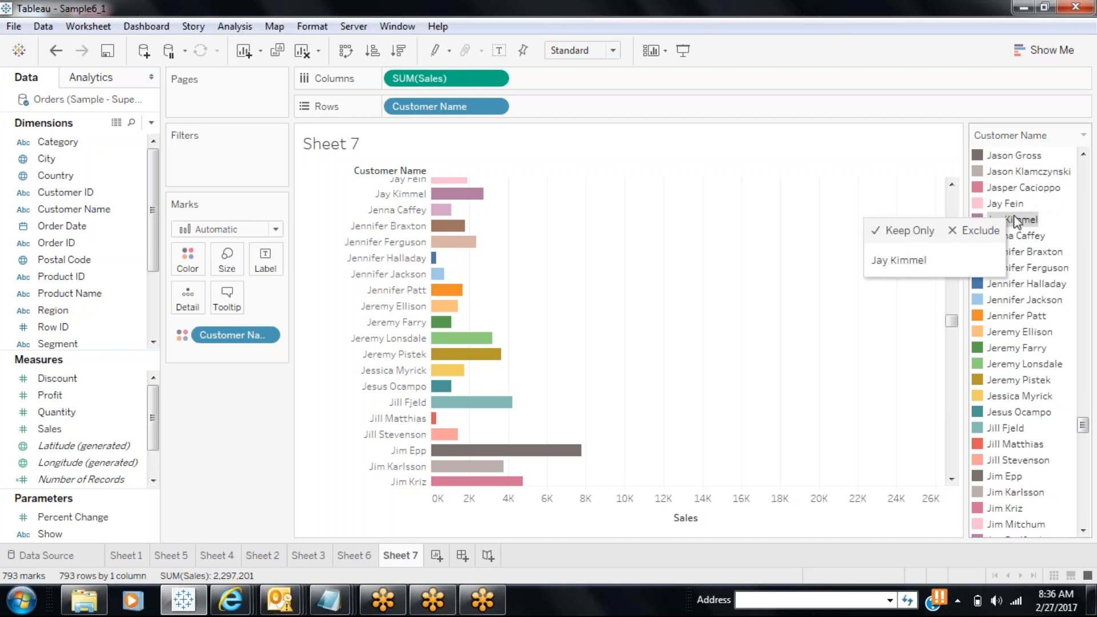
Enable workbook highlighting again and inspect the selected customer's bar.
left_click(451, 52)
left_click(455, 76)
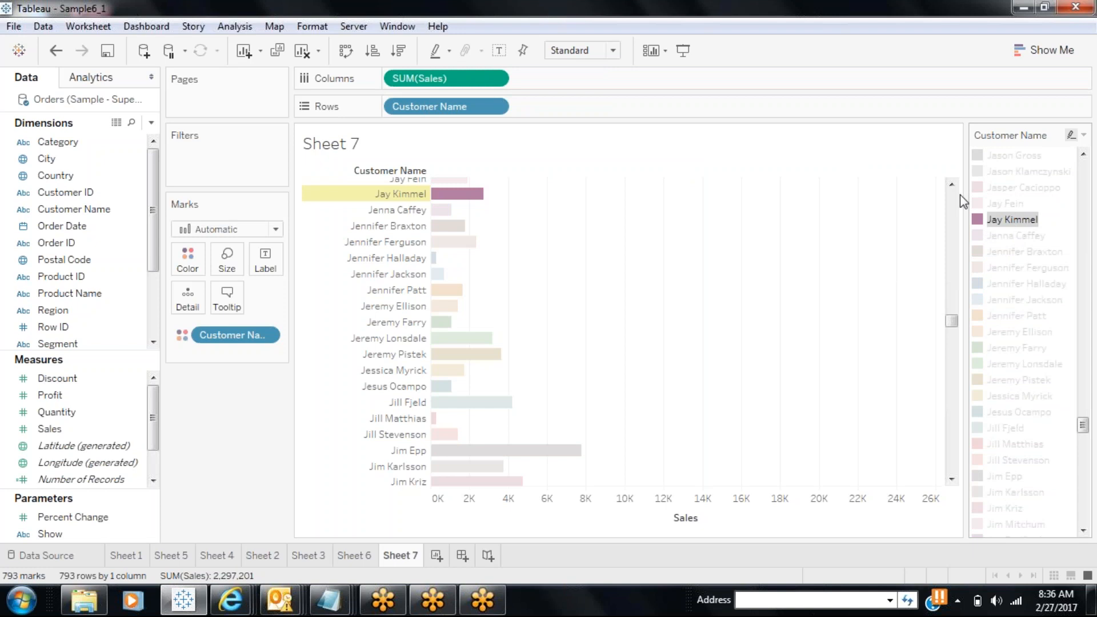
mouse_move(477, 196)
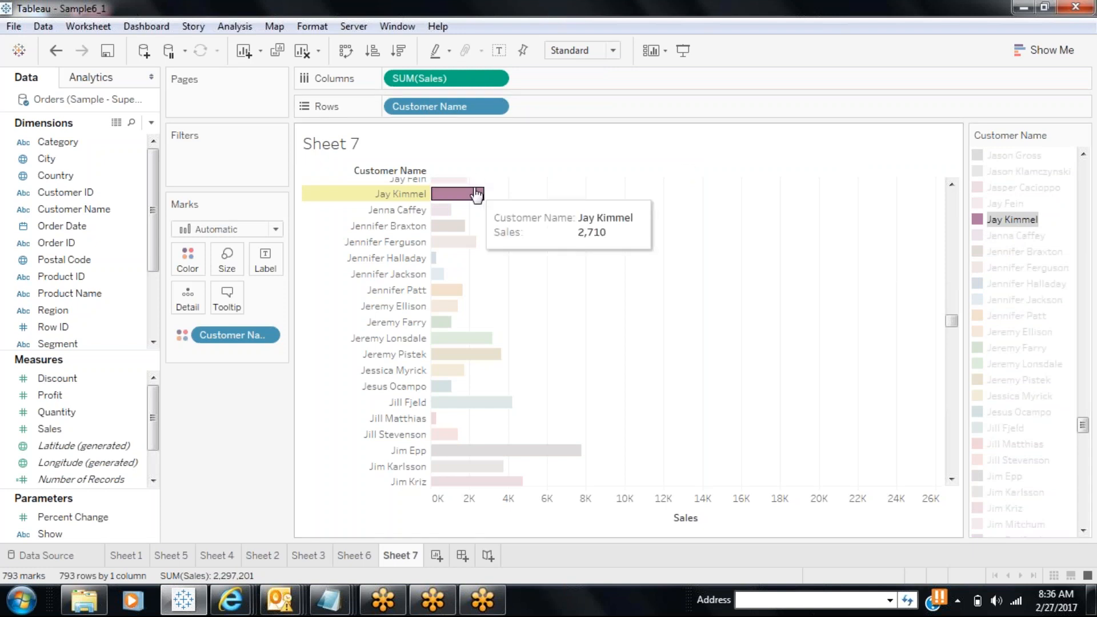
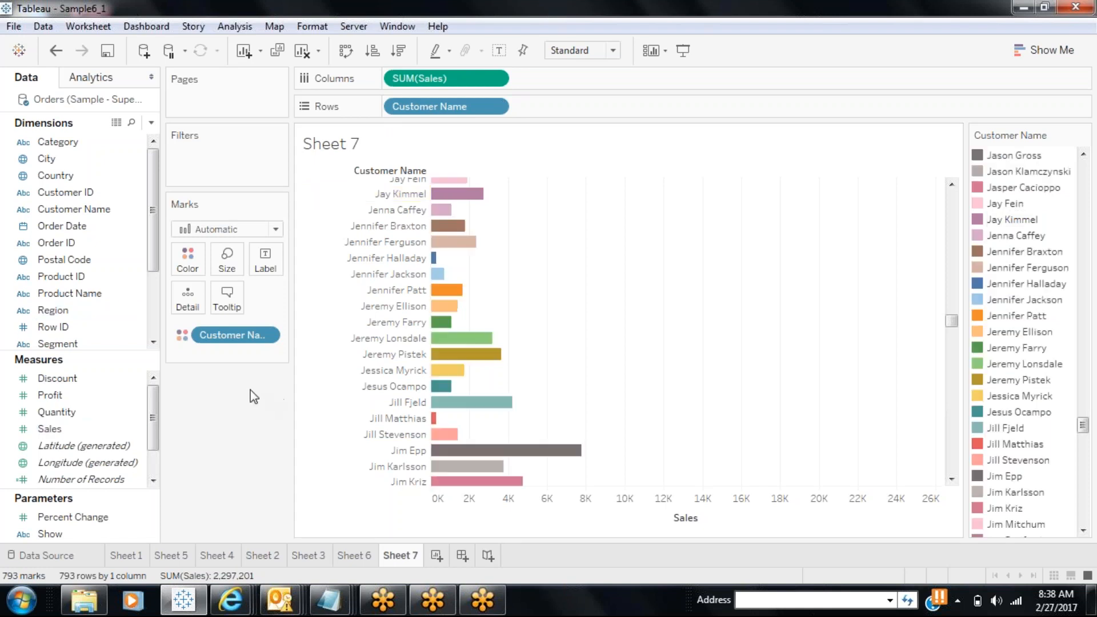
Review the action types that can be added to the worksheet, leaving the Actions dialog without adding one.
left_click(89, 27)
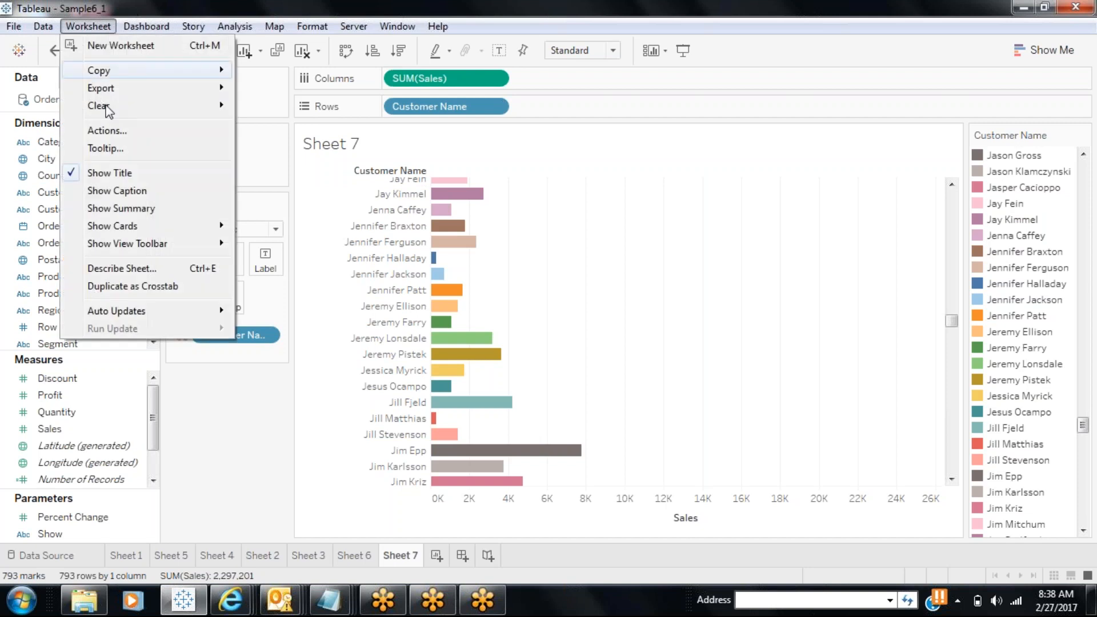
left_click(105, 133)
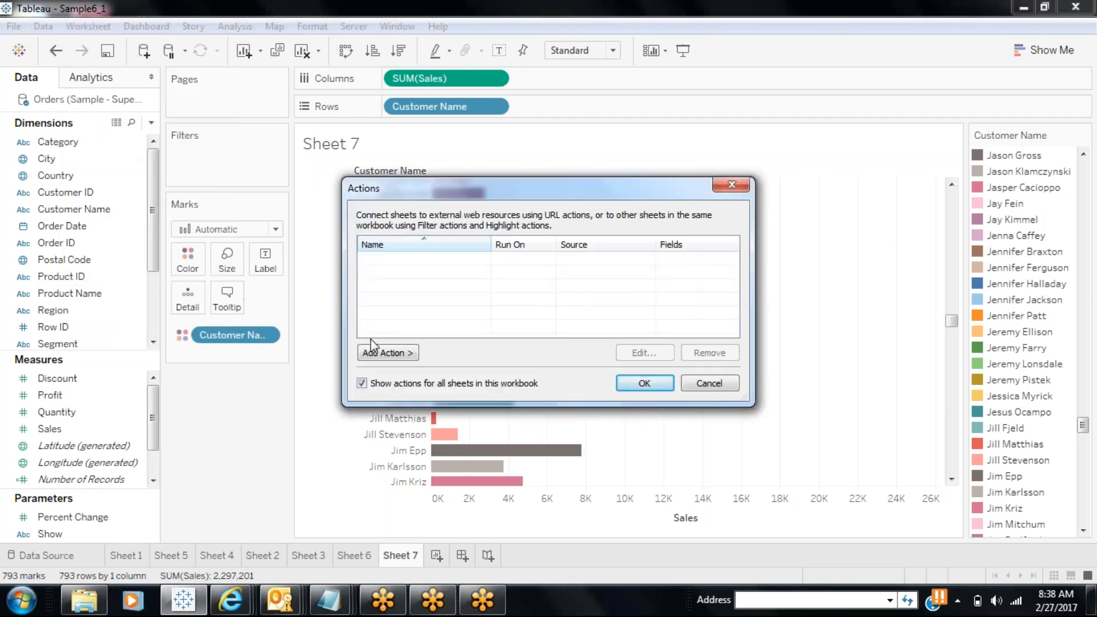
left_click(374, 354)
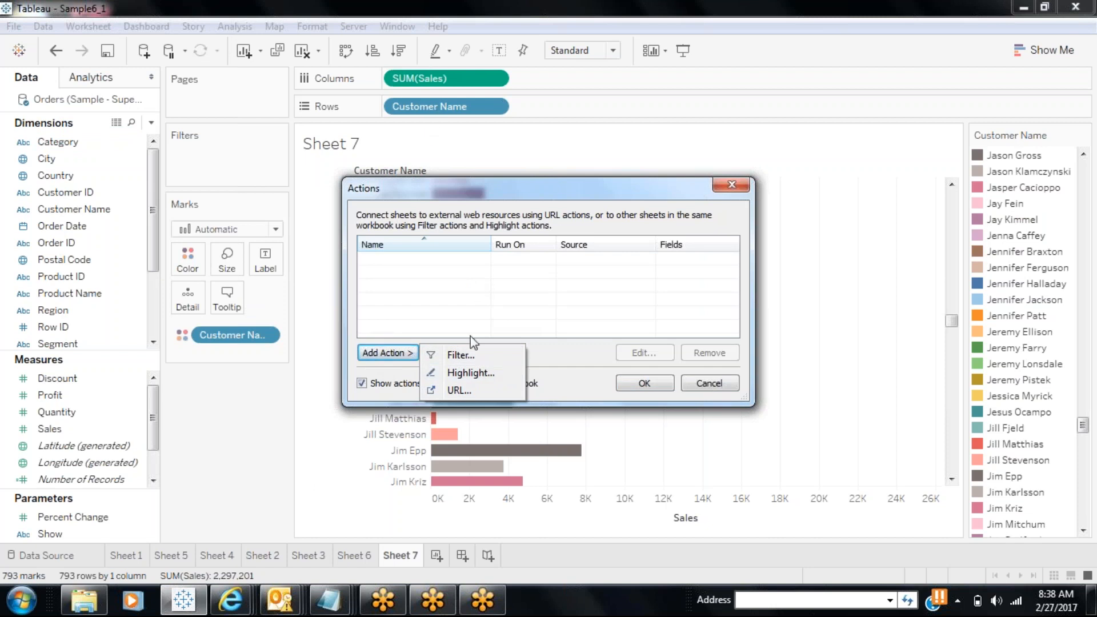
left_click(706, 386)
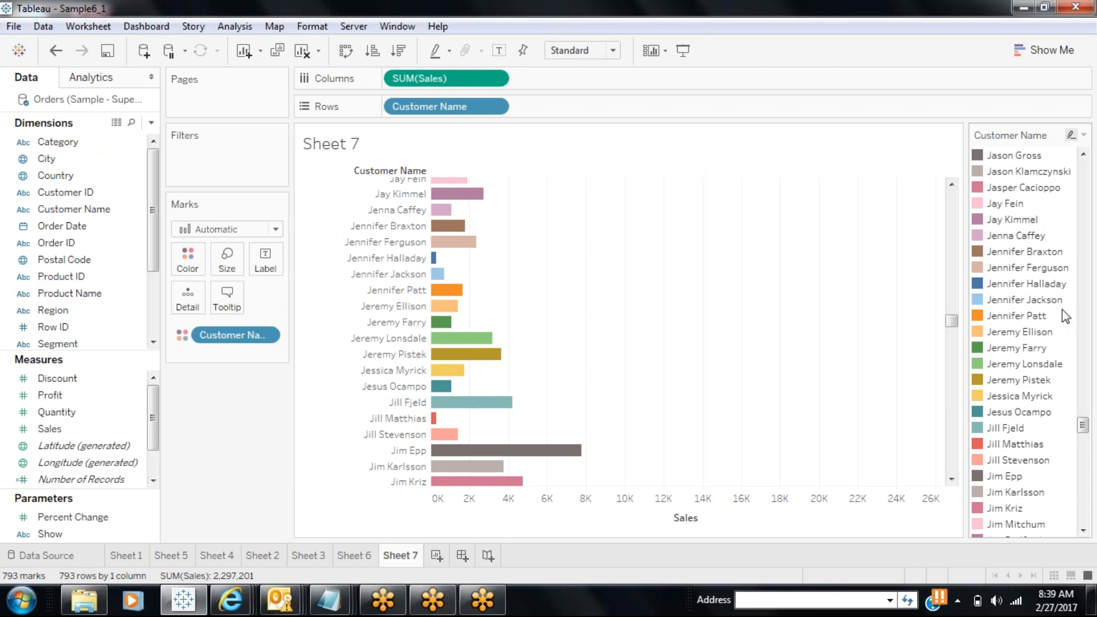
Inspect individual customers' Sales bars and review the available highlighting options without changing them.
mouse_move(478, 346)
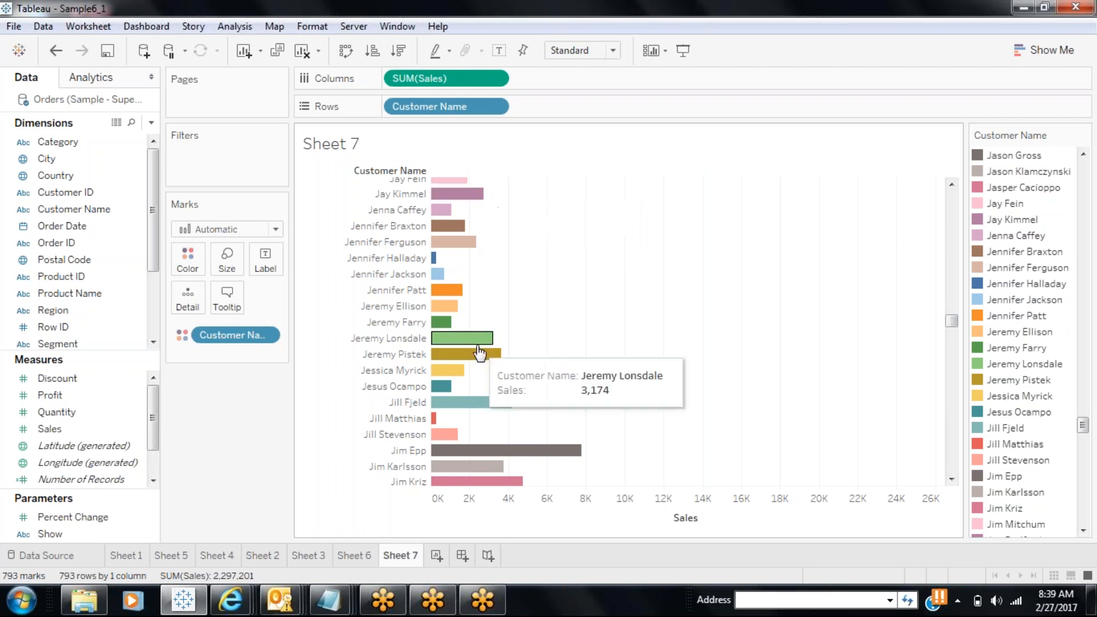
mouse_move(482, 406)
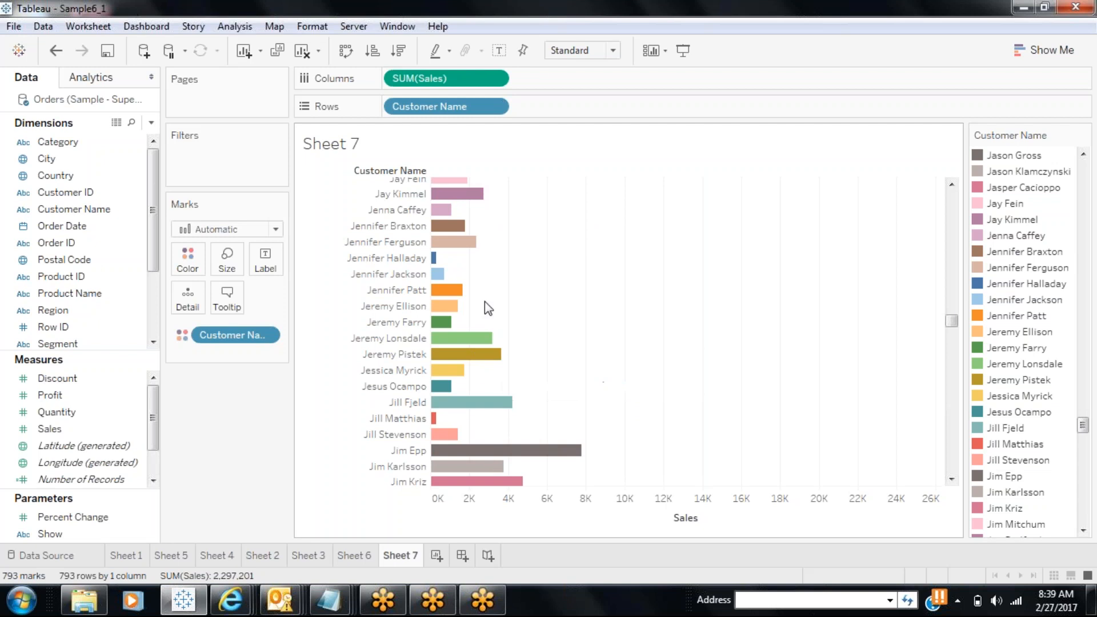
mouse_move(448, 302)
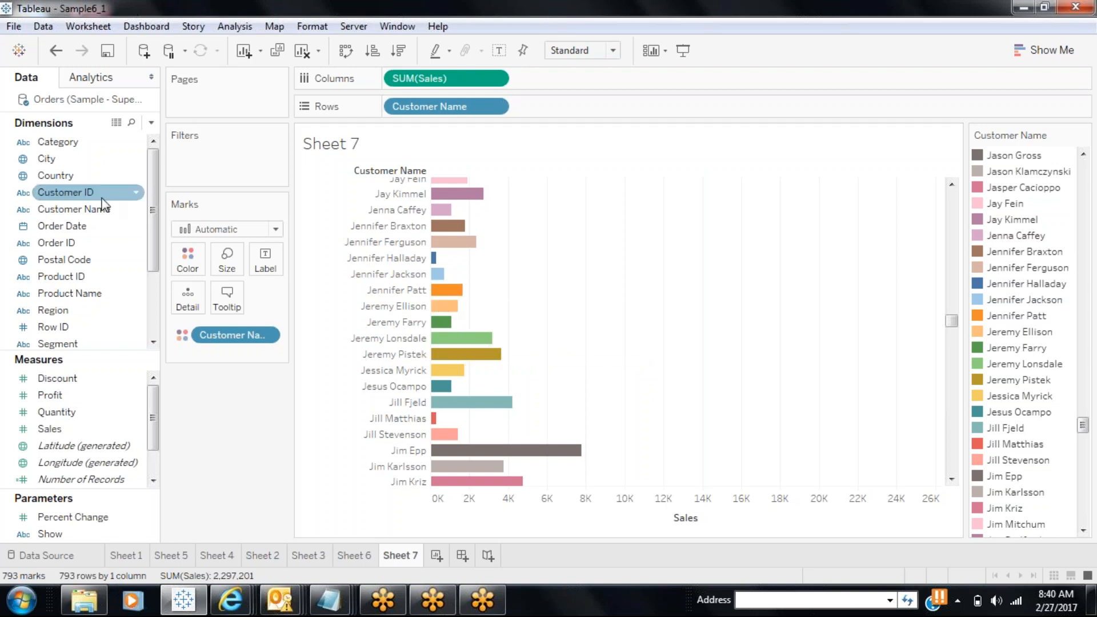
left_click(451, 51)
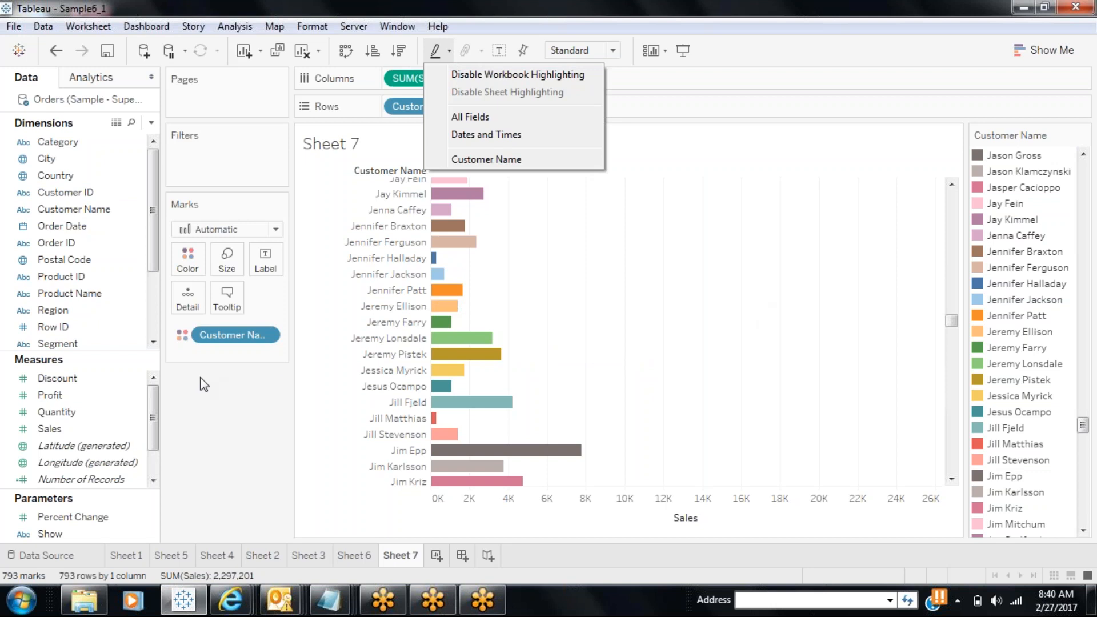
left_click(201, 378)
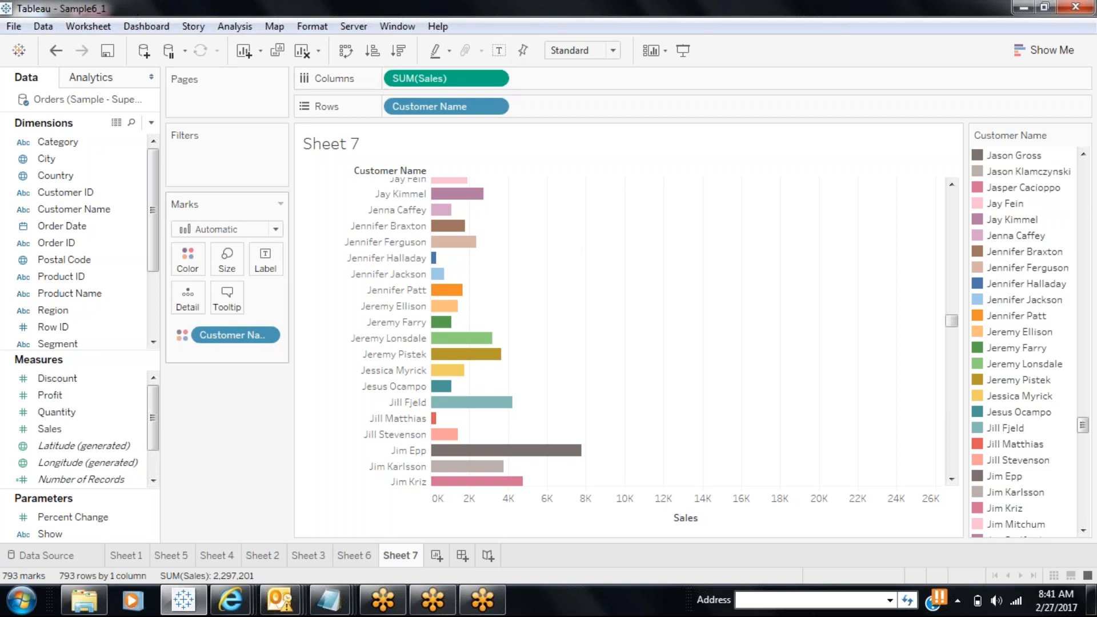
Try labelling the bars with the Sales field, remove it, and toggle the mark labels on and off instead.
left_click_drag(92, 429, 269, 260)
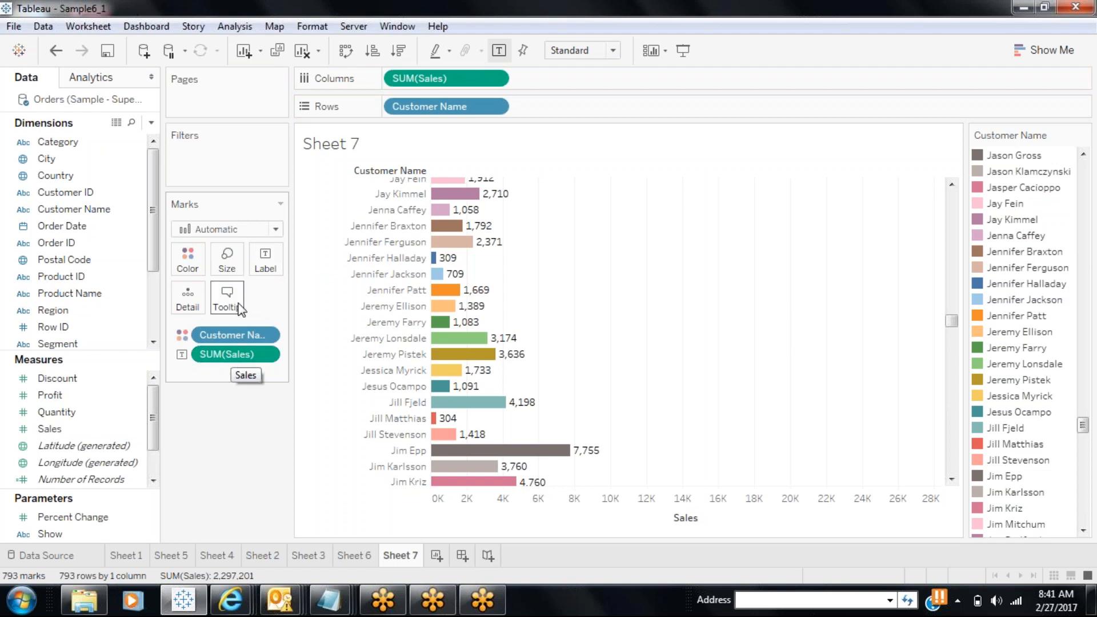
left_click_drag(233, 356, 235, 400)
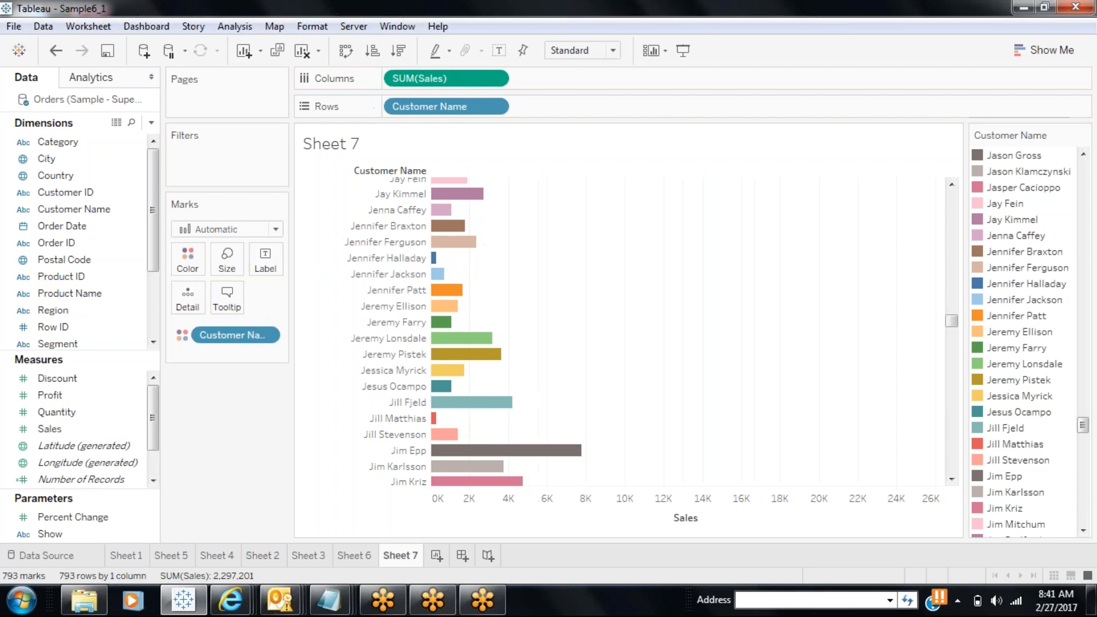
left_click(499, 50)
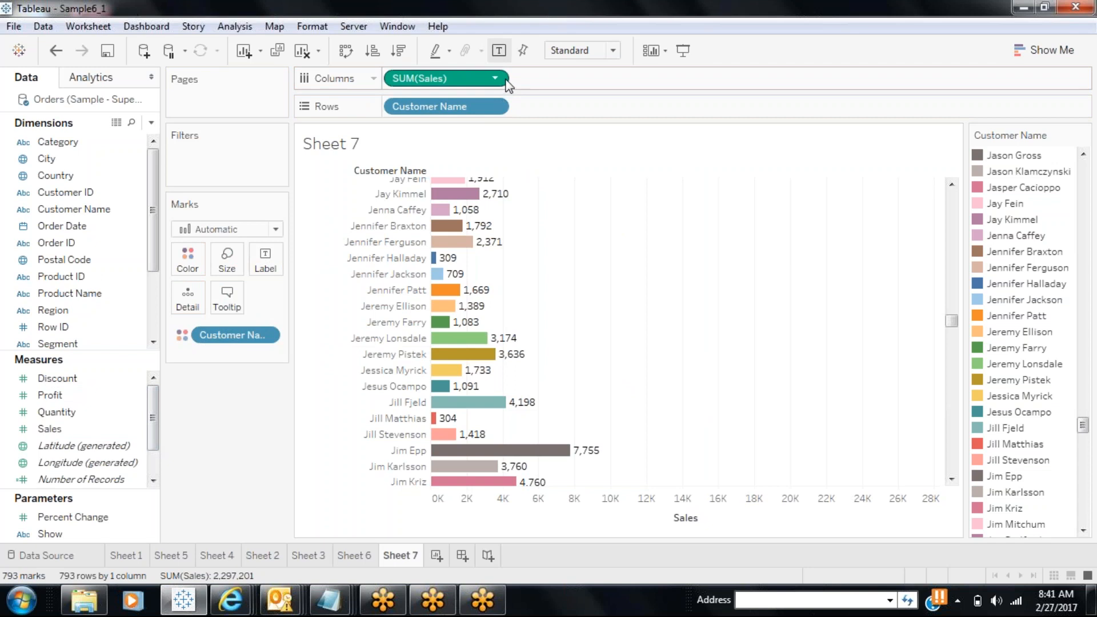
left_click(498, 51)
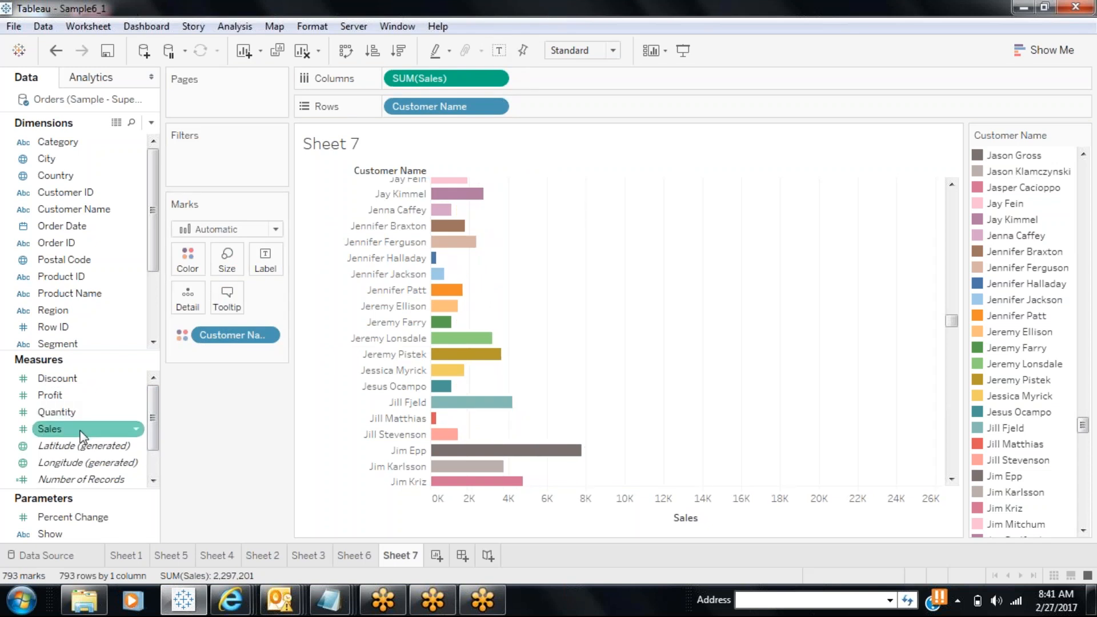
Add Profit to the columns beside Sales and label each measure's bars with its own field.
left_click_drag(70, 397, 577, 80)
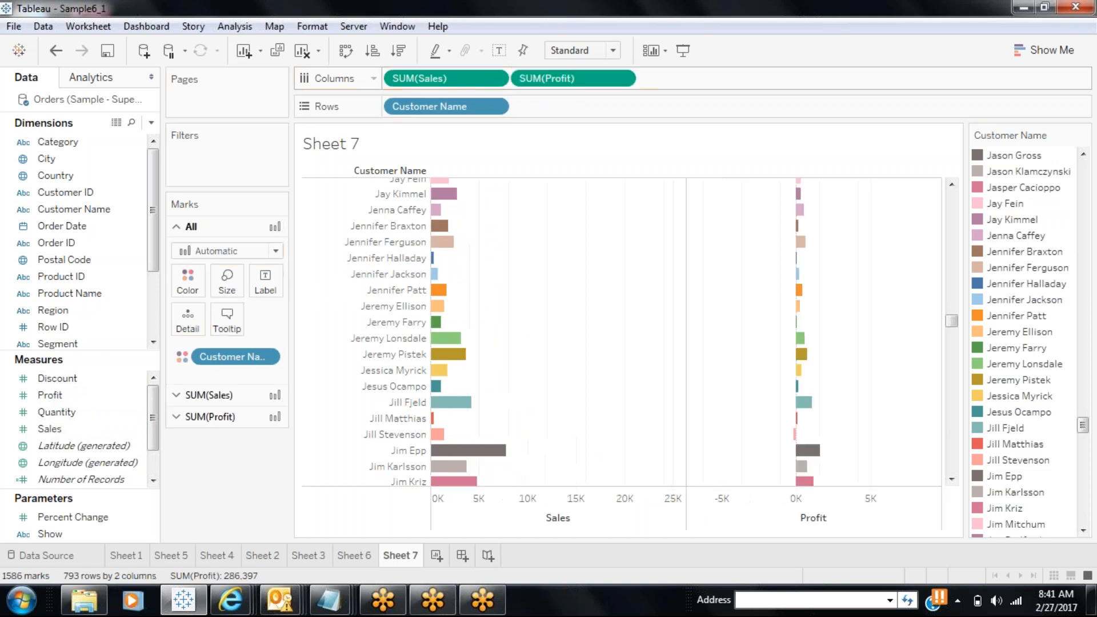
left_click(181, 395)
left_click_drag(78, 427, 266, 303)
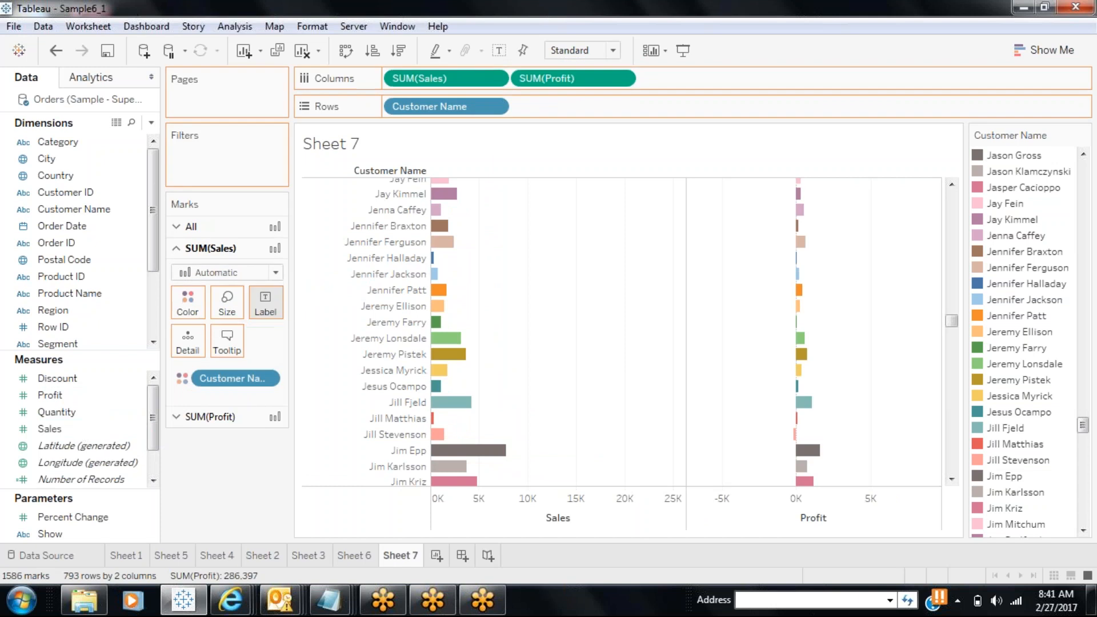
left_click(177, 437)
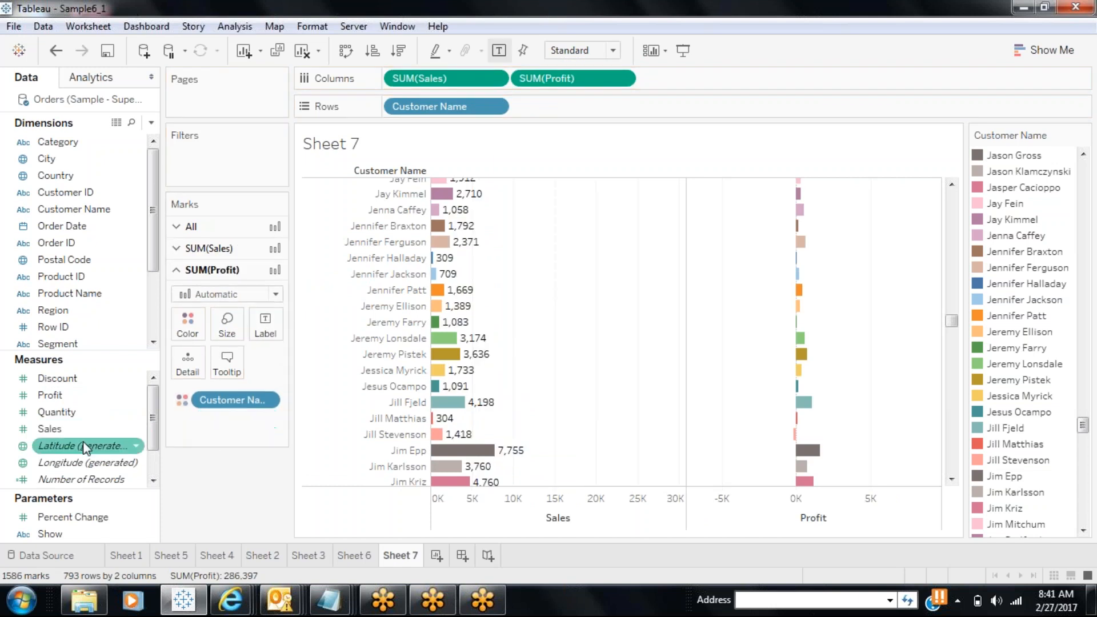
left_click_drag(68, 402, 254, 333)
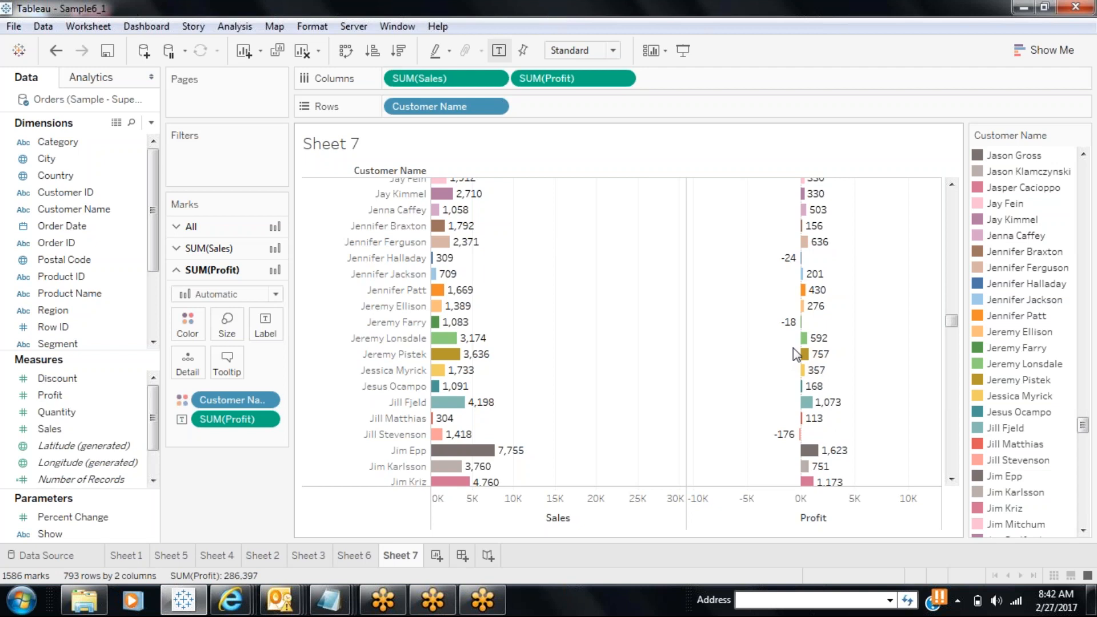
Remove the Profit and Sales label fields from their respective marks.
left_click_drag(216, 423, 227, 242)
left_click(227, 246)
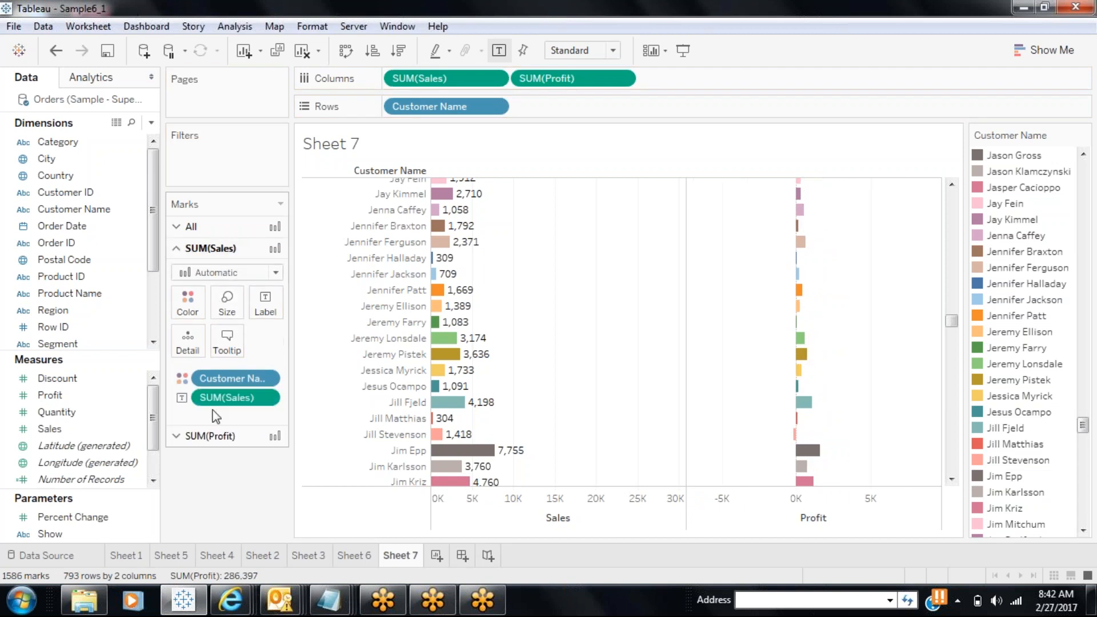
left_click_drag(235, 398, 382, 266)
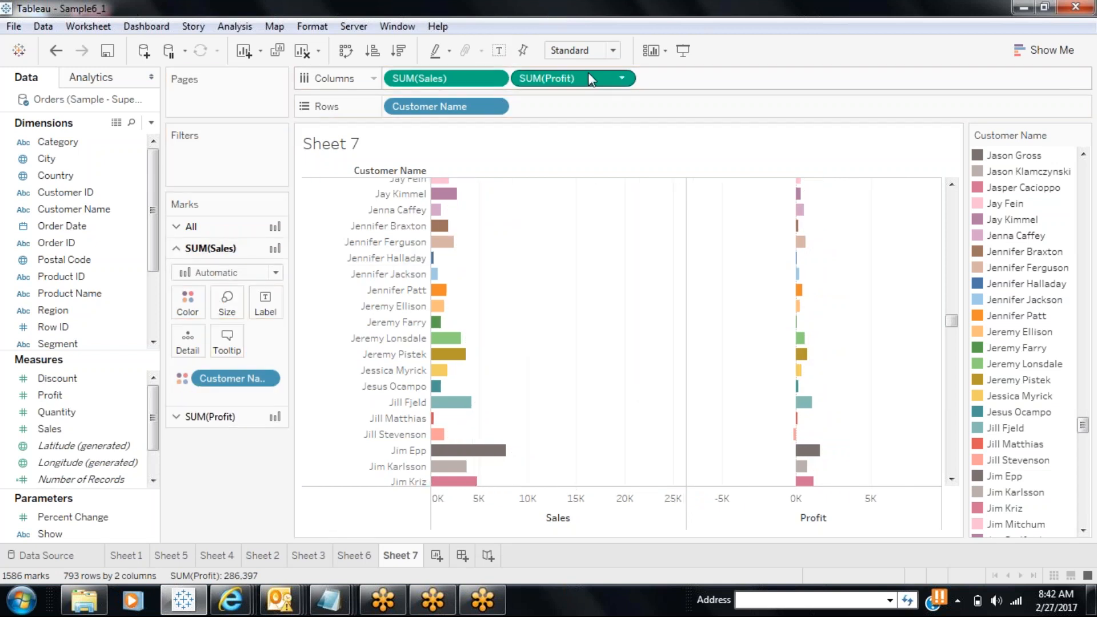
Show mark labels for both measures at once, toggling them off and on, and check the Profit marks.
left_click(499, 51)
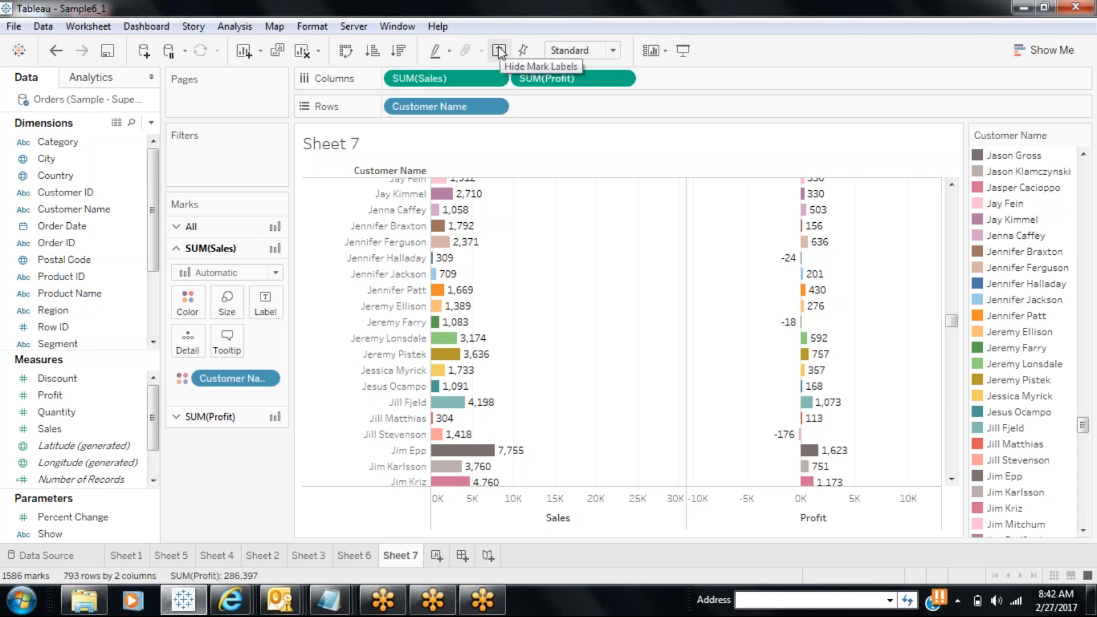
left_click(499, 52)
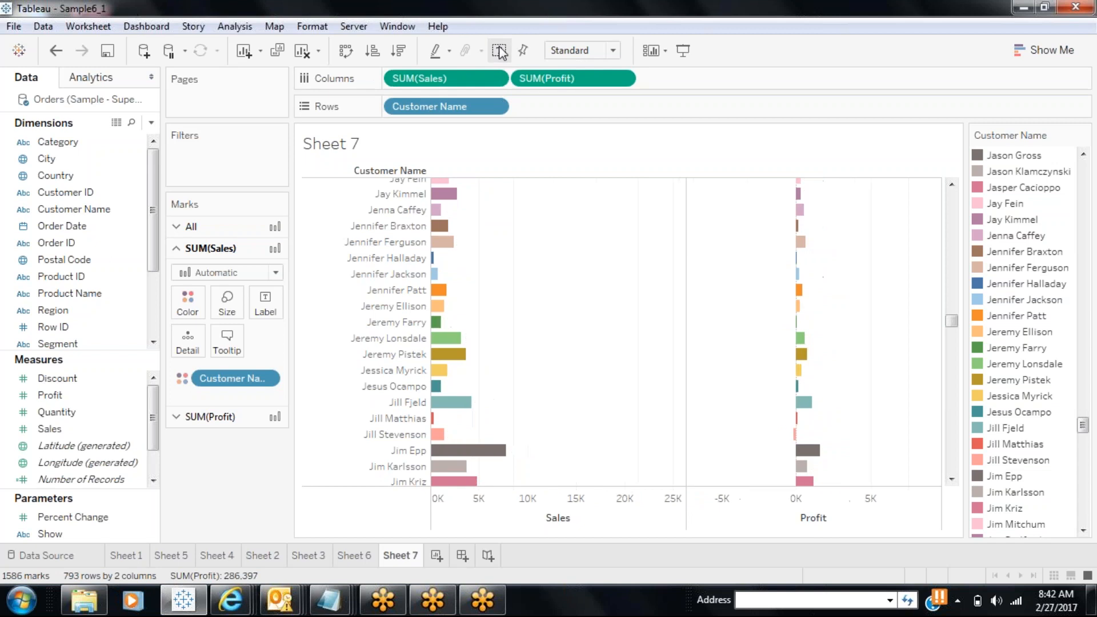
left_click(499, 52)
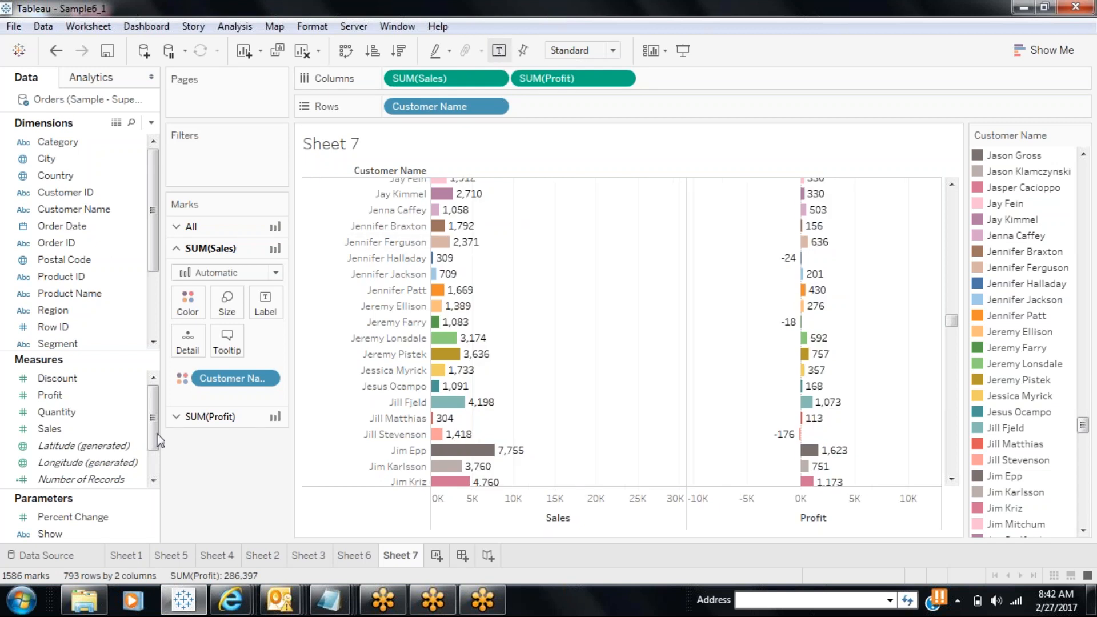
left_click(175, 418)
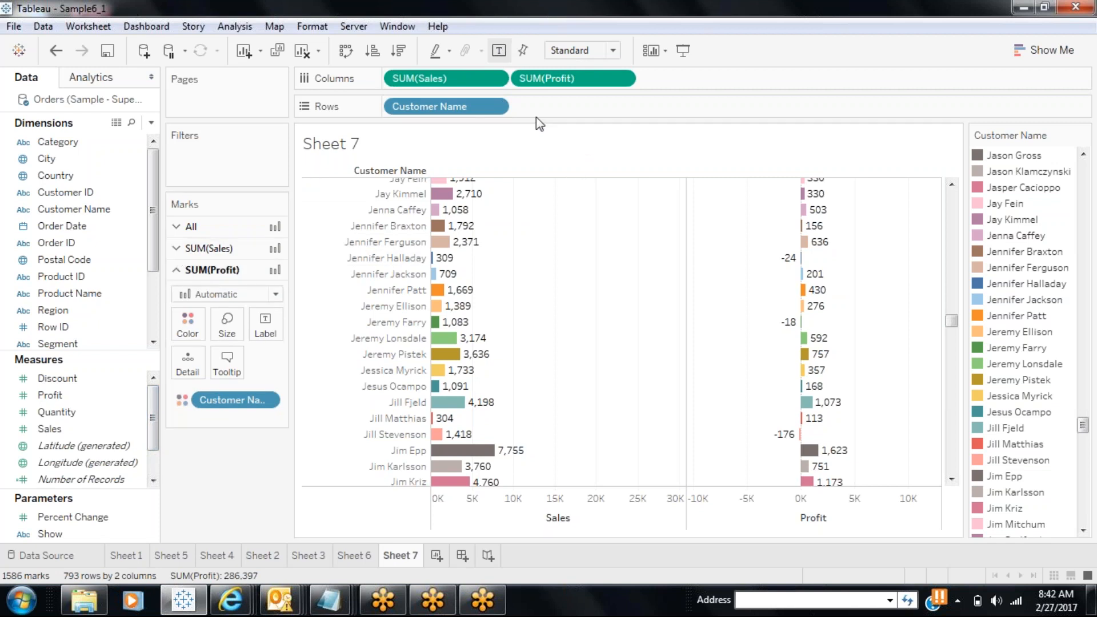
Switch to Sheet 6 and set its Category and Sub-Category sales chart to Fit Width.
left_click(613, 51)
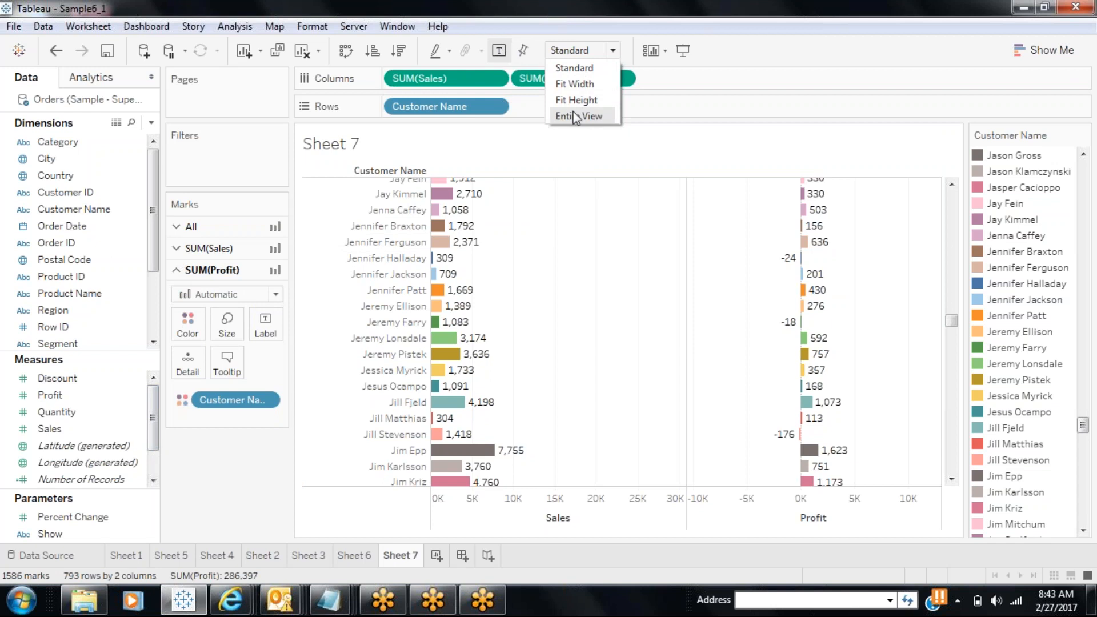
left_click(361, 557)
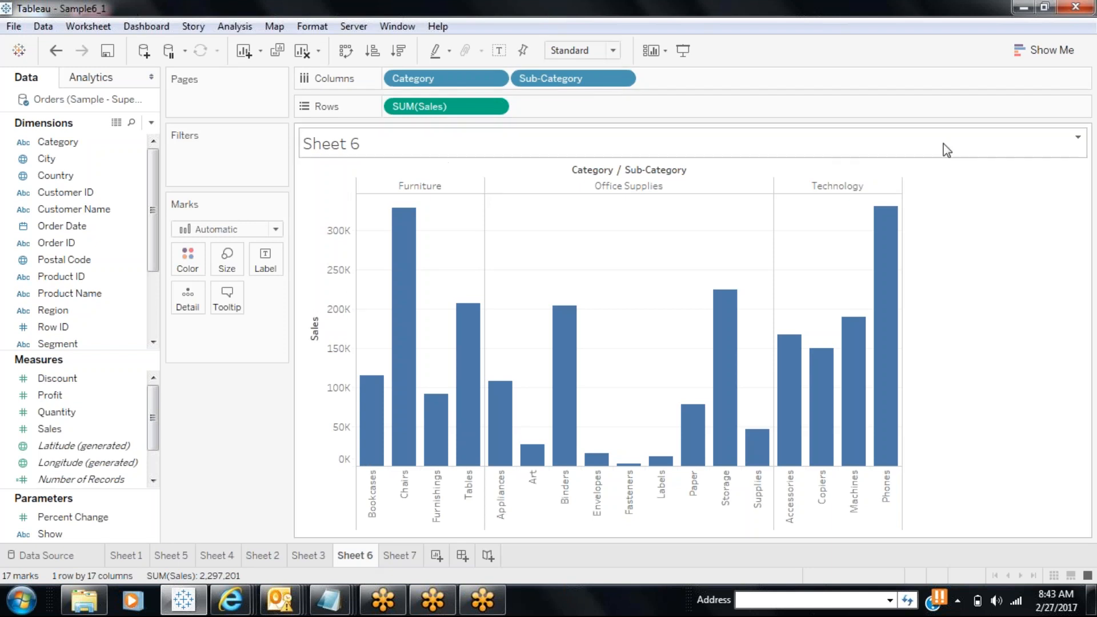
left_click(612, 53)
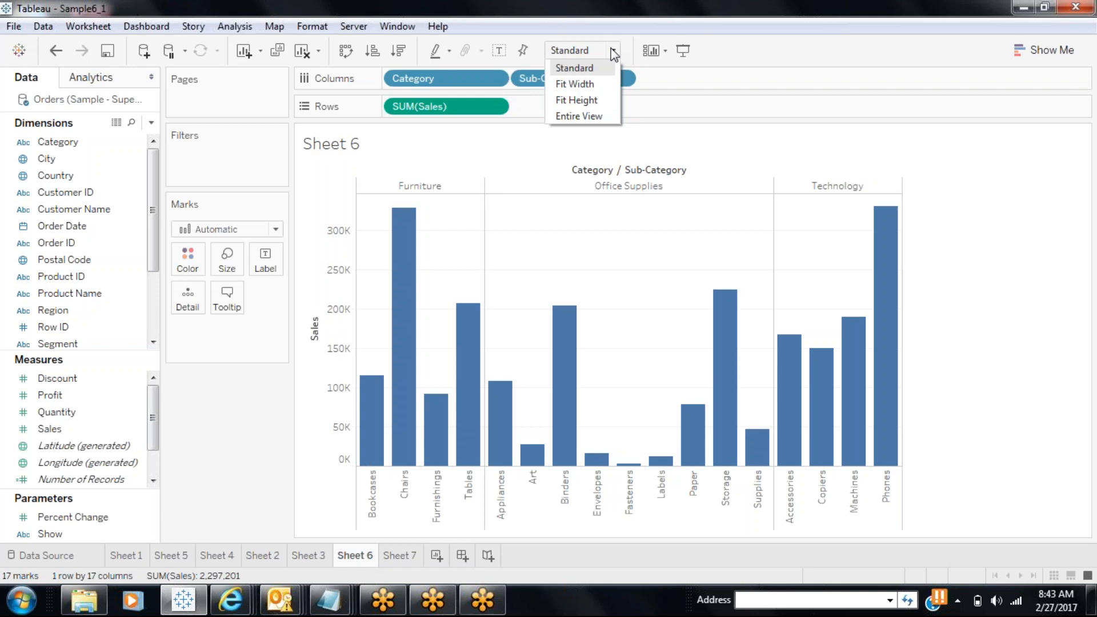
left_click(593, 84)
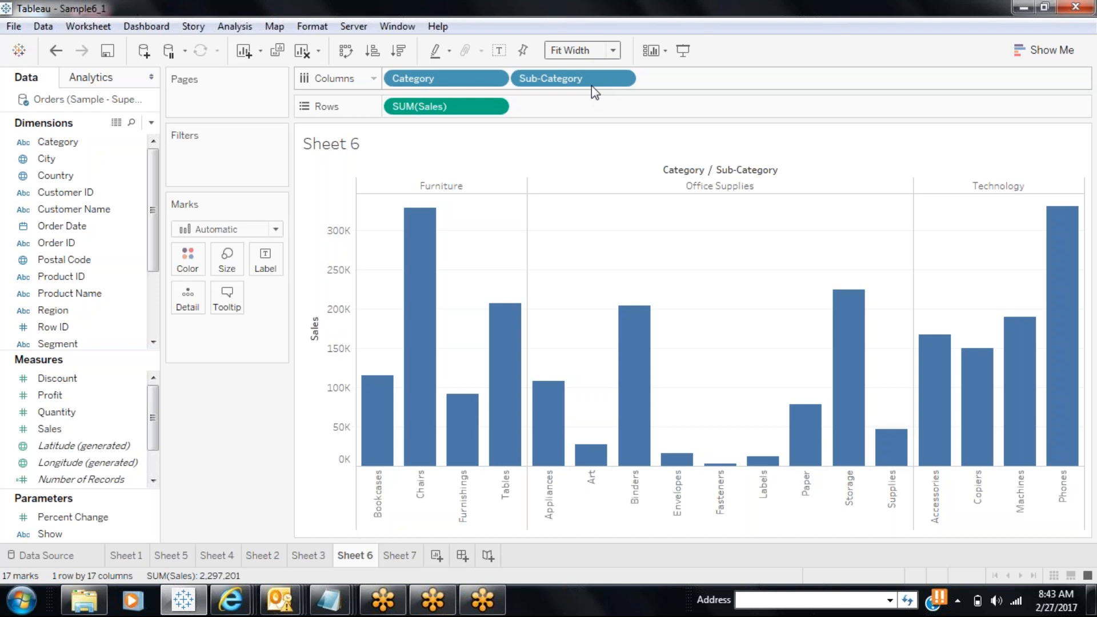
Set the Sheet 6 chart back to the Standard fit.
left_click(622, 78)
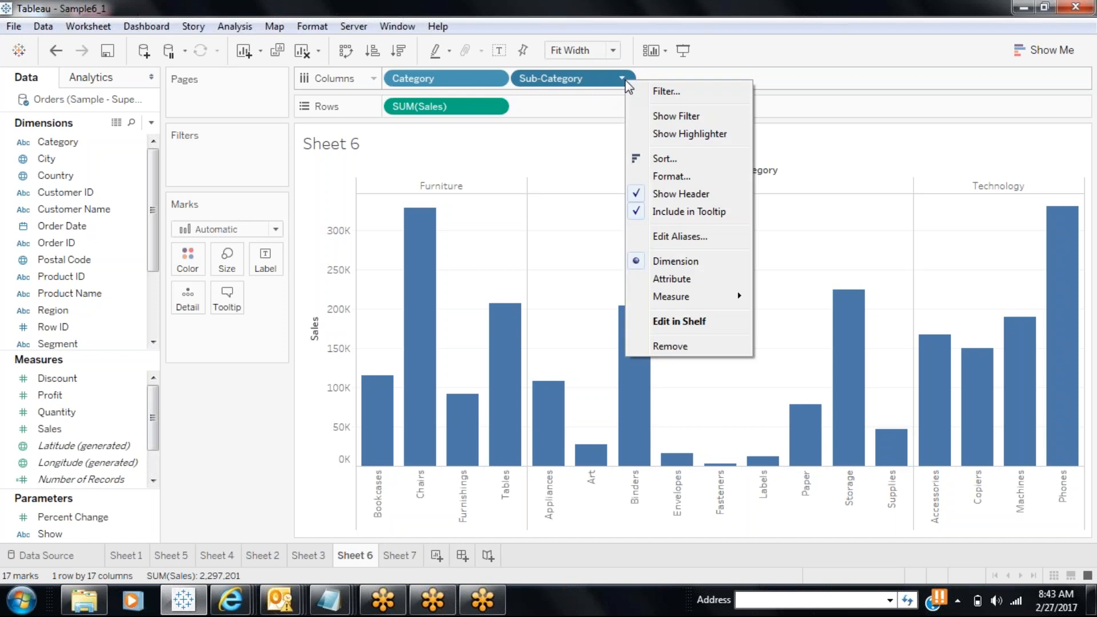
left_click(609, 52)
left_click(594, 68)
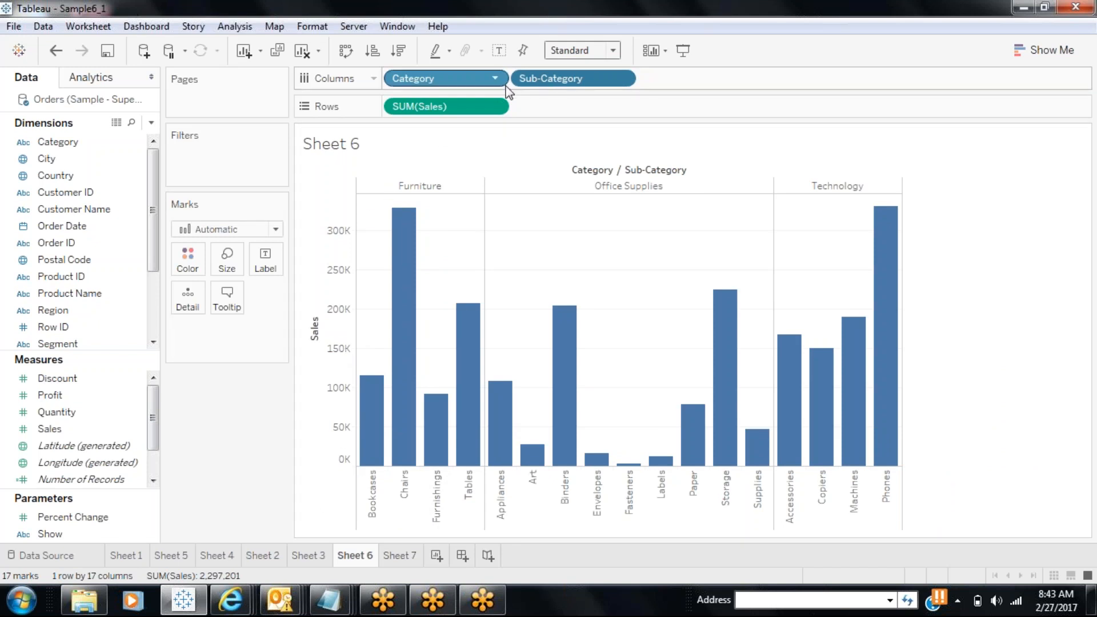
Try Fit Width with Sub-Category removed from the columns, and undo both changes.
mouse_move(547, 79)
left_mouse_down()
mouse_move(340, 308)
mouse_move(230, 482)
left_mouse_up()
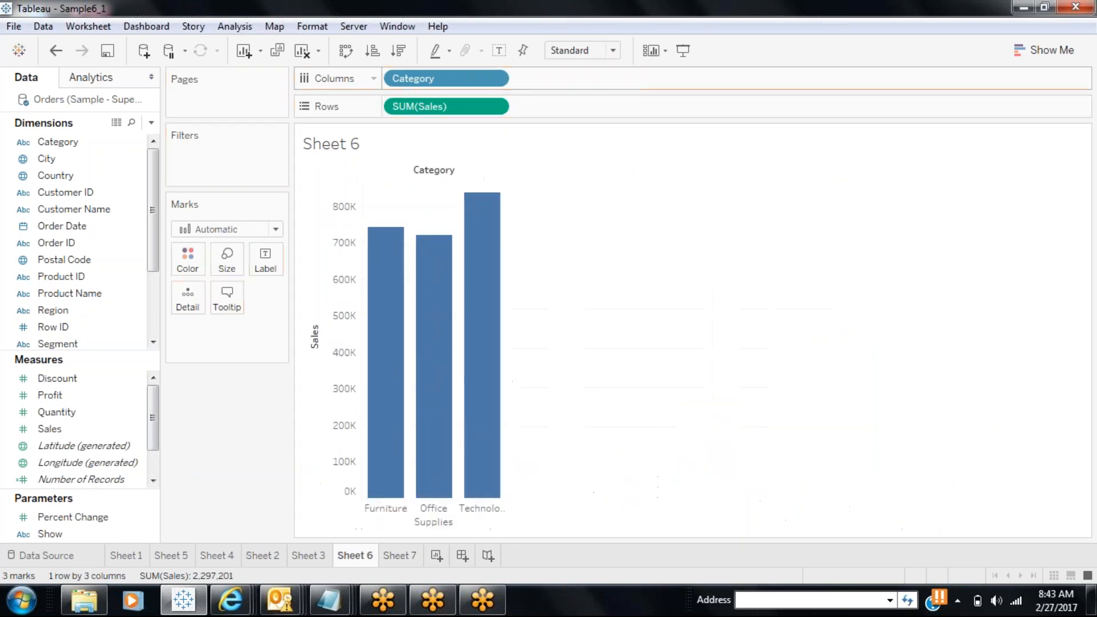
left_click(613, 50)
left_click(582, 85)
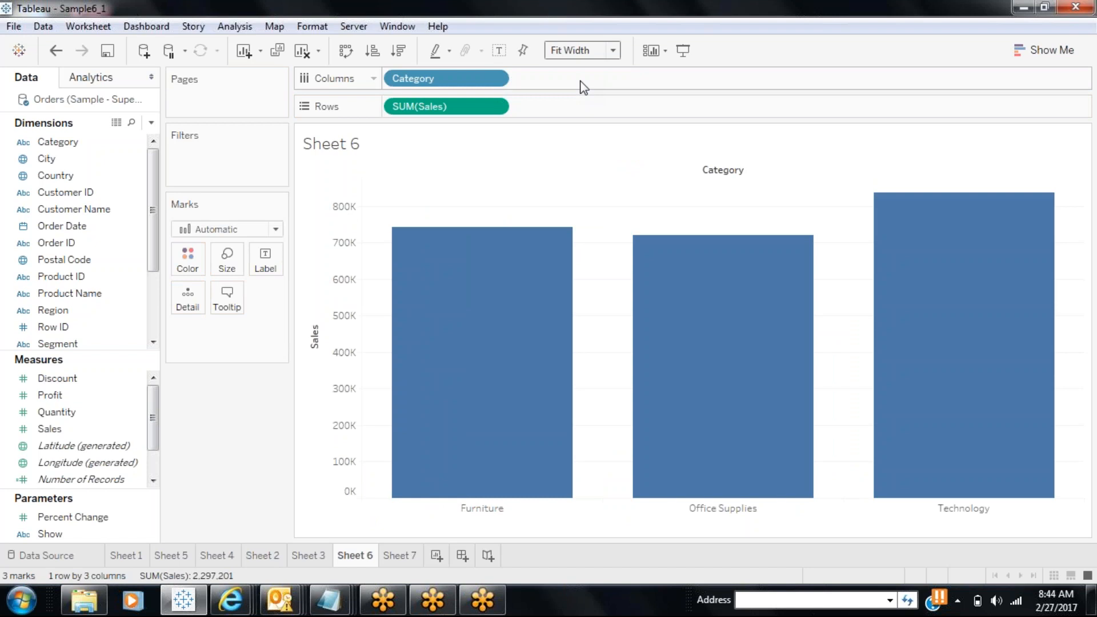
key("ctrl+z")
key("ctrl+z")
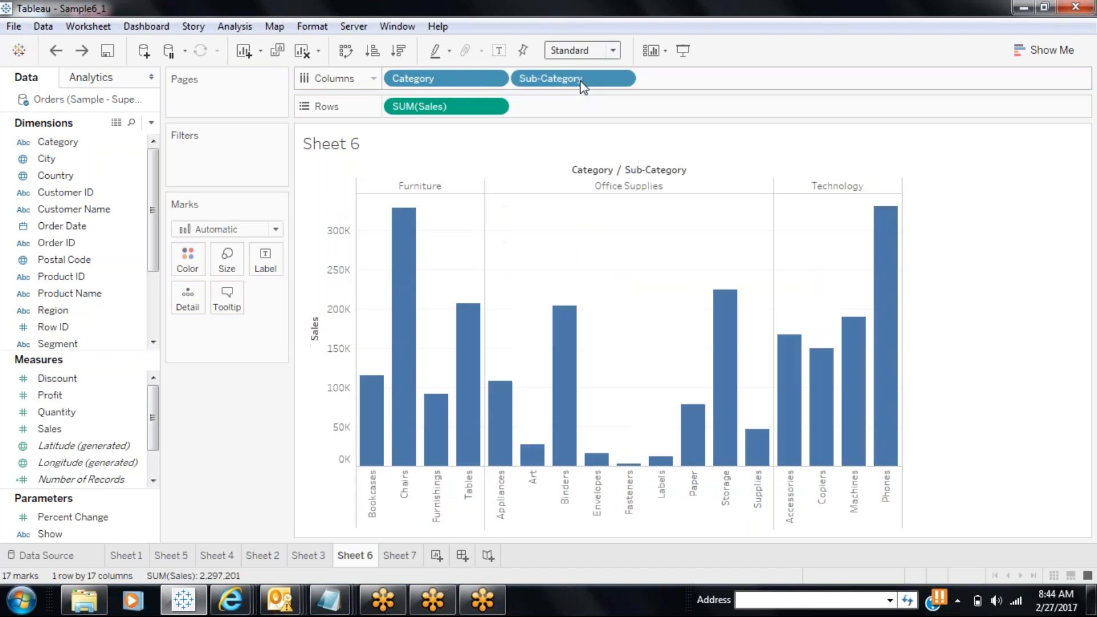
Set the Sheet 6 chart to Fit Height.
left_click(612, 52)
left_click(590, 102)
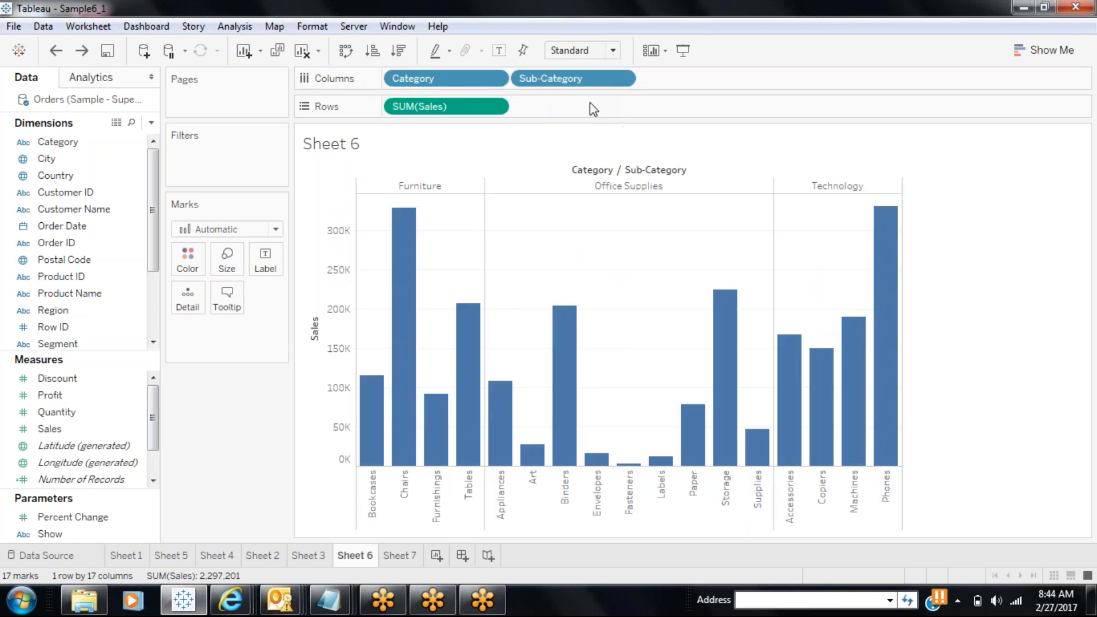
Build a bar chart on Sheet 3 with Region on the rows and the sum of Sales on the columns.
left_click(323, 557)
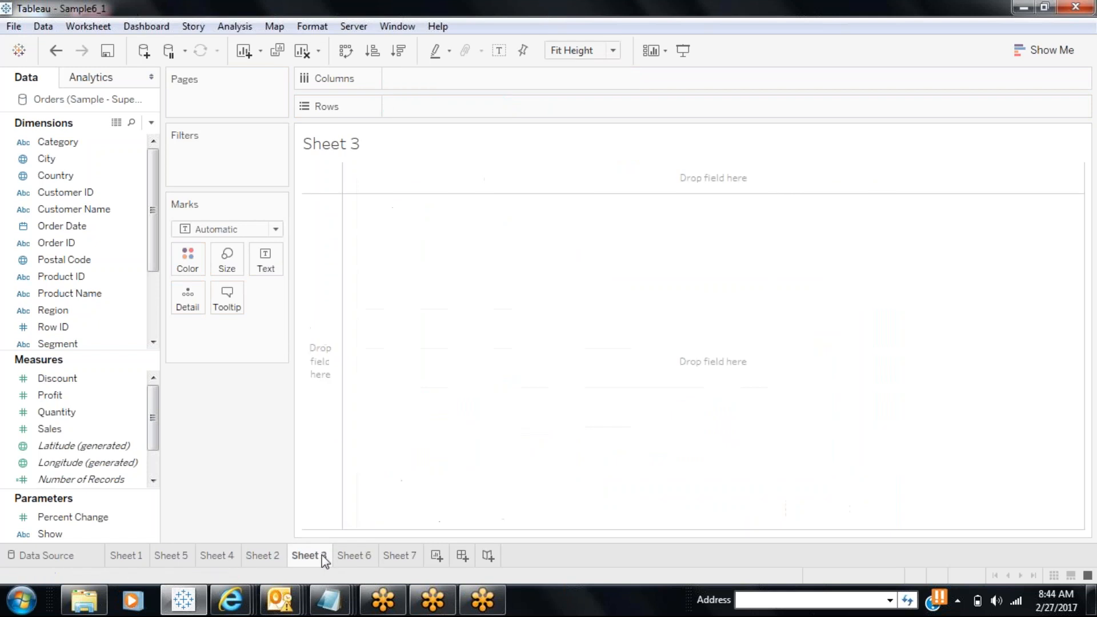
left_click(86, 208)
left_click(87, 208)
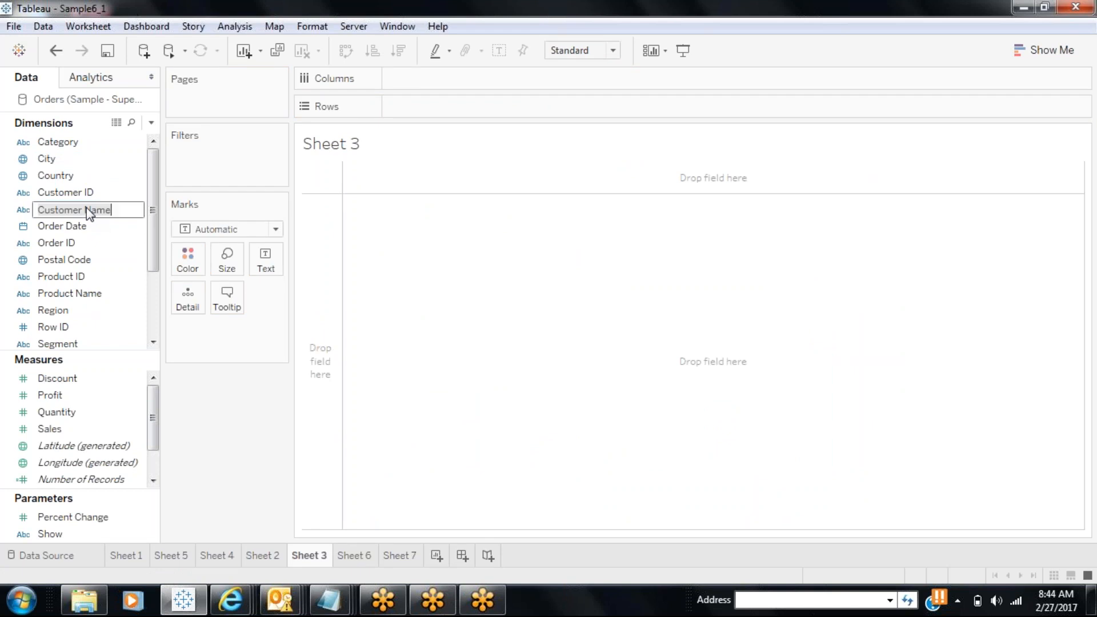
key("Return")
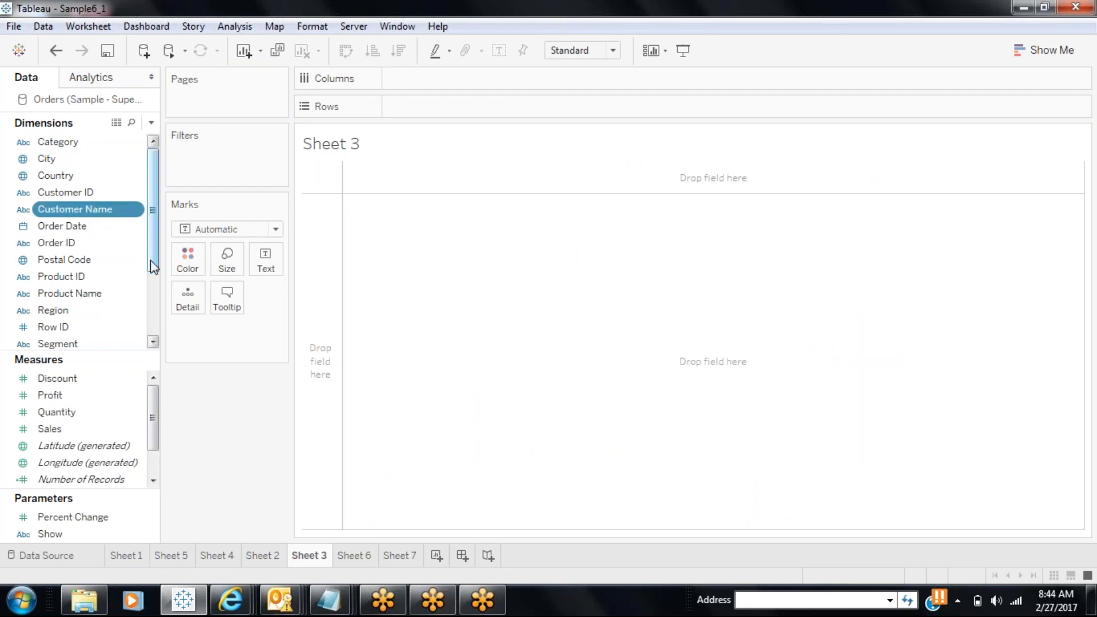
left_click(68, 310)
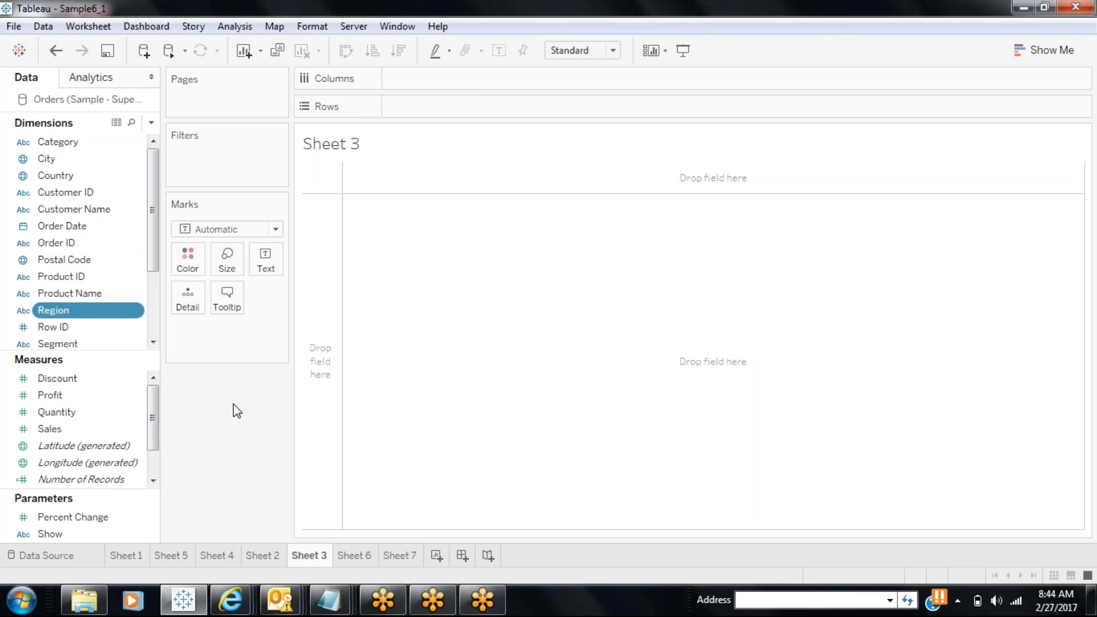
left_click_drag(87, 304, 485, 109)
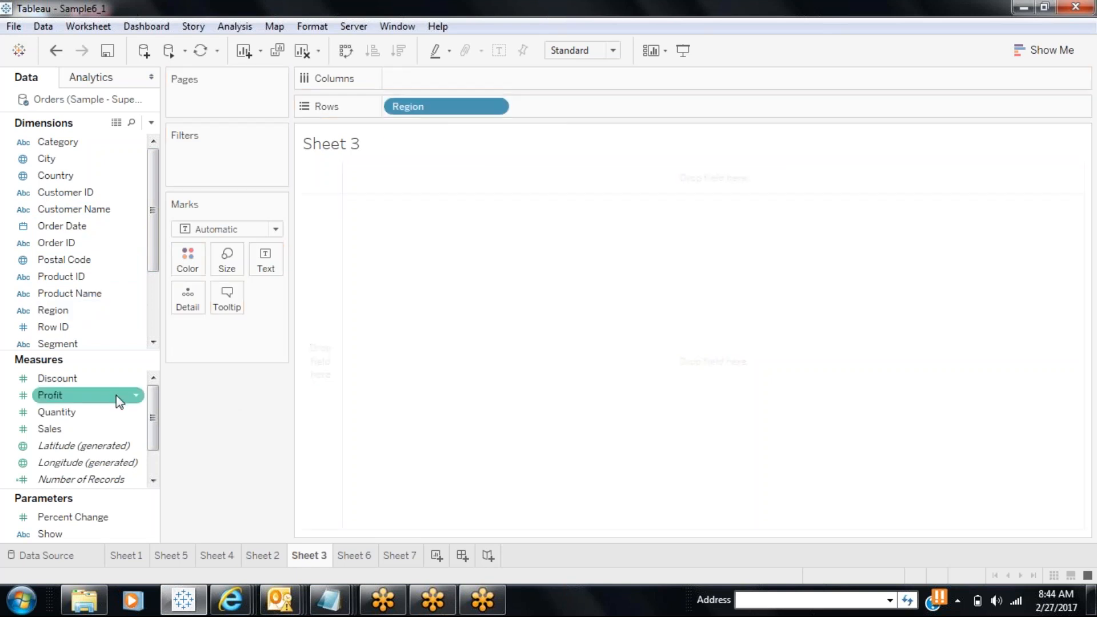
left_click_drag(52, 429, 434, 74)
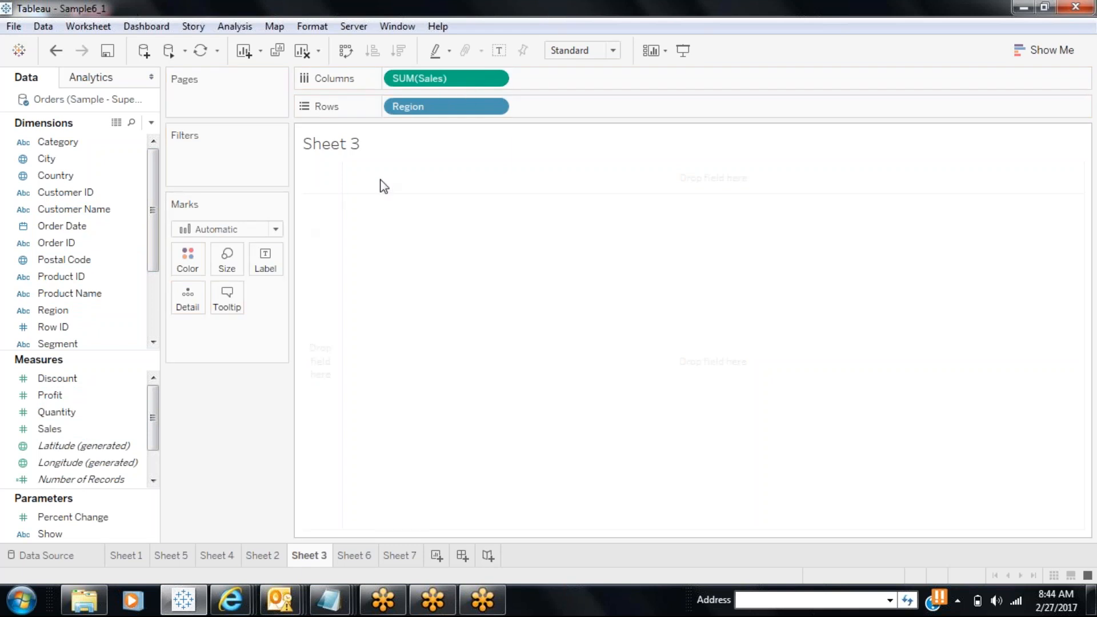
left_click(200, 51)
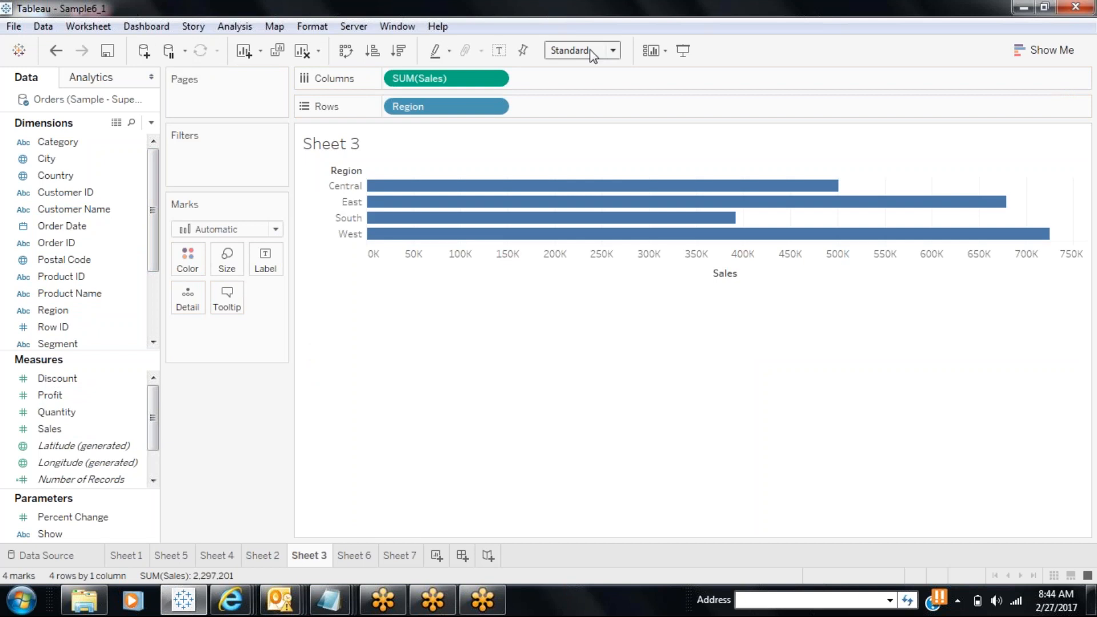
Try Fit Height on the Sheet 3 regional sales chart and switch its fit to Entire View.
left_click(613, 51)
left_click(586, 100)
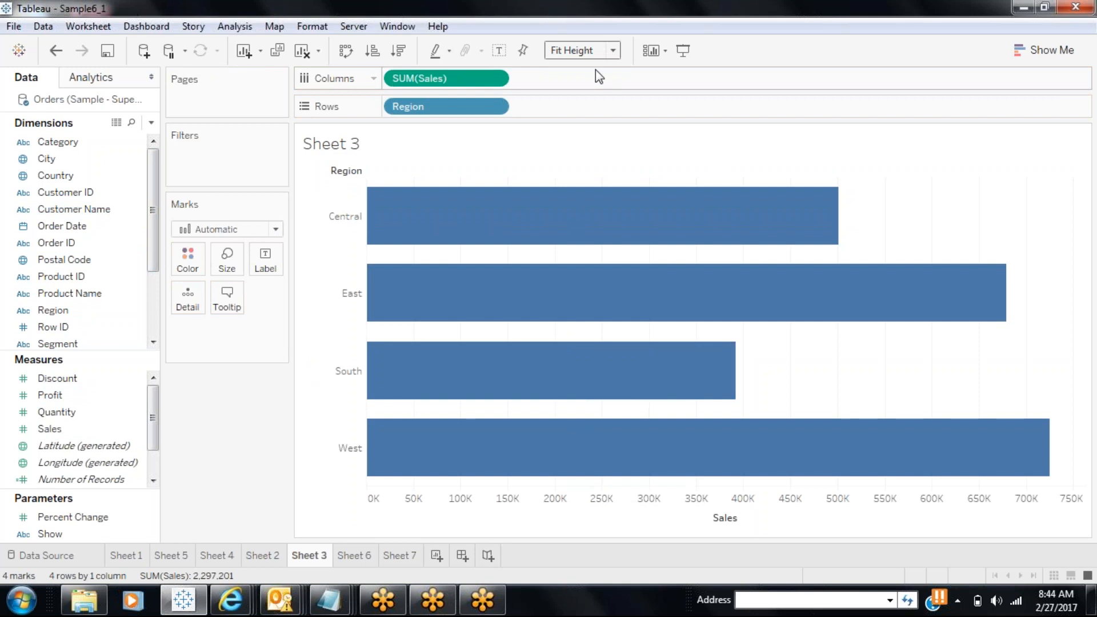
left_click(613, 51)
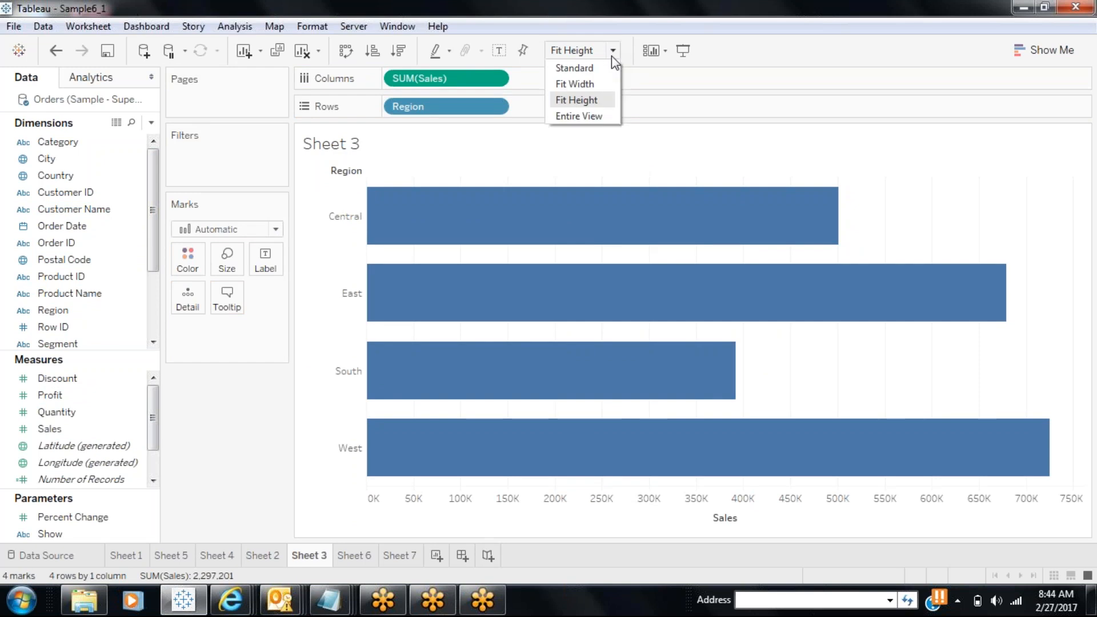
left_click(585, 117)
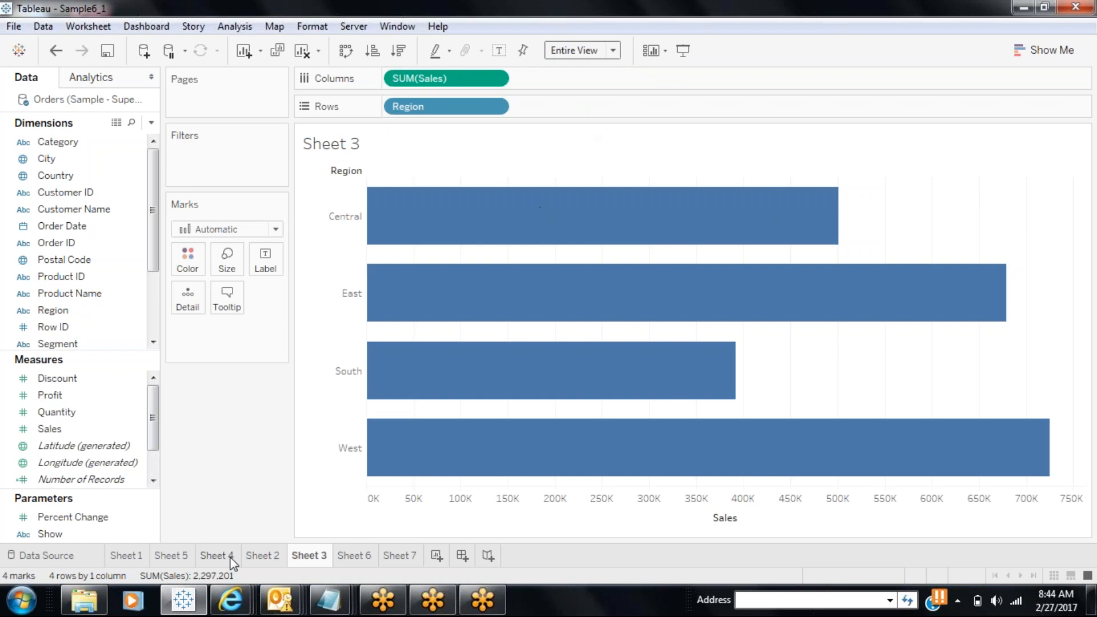
On Sheet 7, remove SUM(Profit) from the columns and swap the rows and columns.
left_click(400, 556)
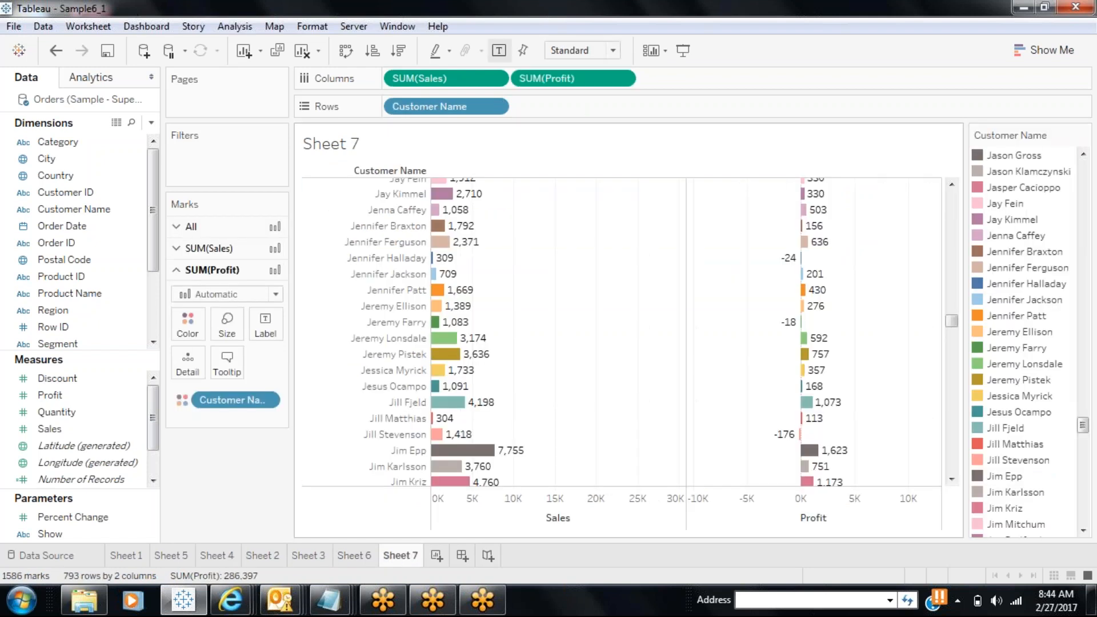
left_click_drag(584, 79, 233, 509)
left_click(345, 50)
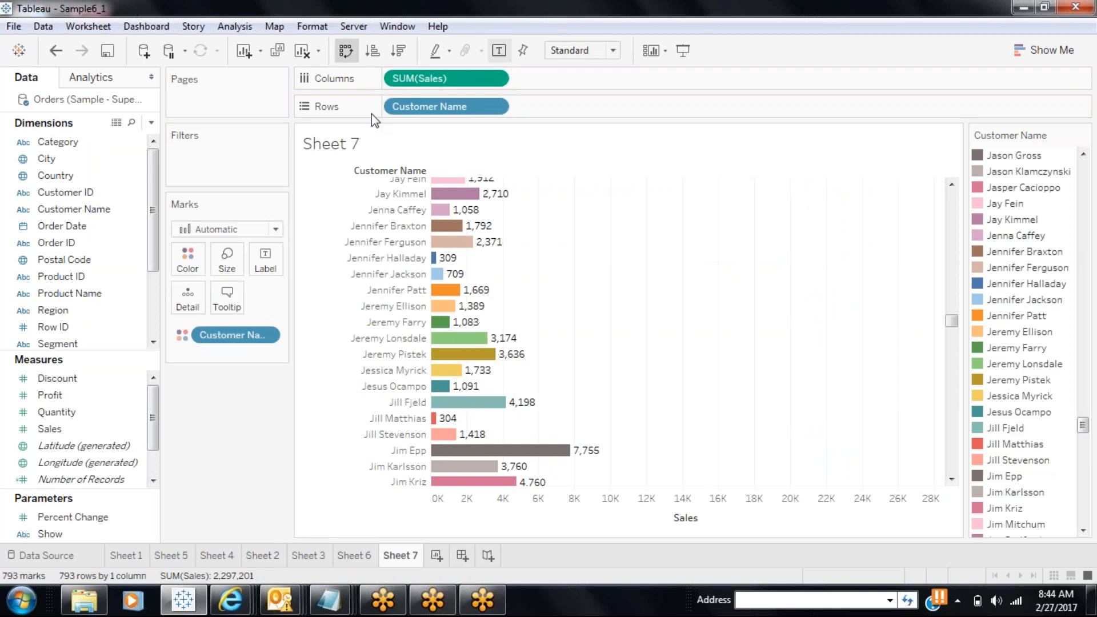
Set the Sheet 7 customer sales chart to the Entire View fit.
left_click_drag(381, 527, 921, 539)
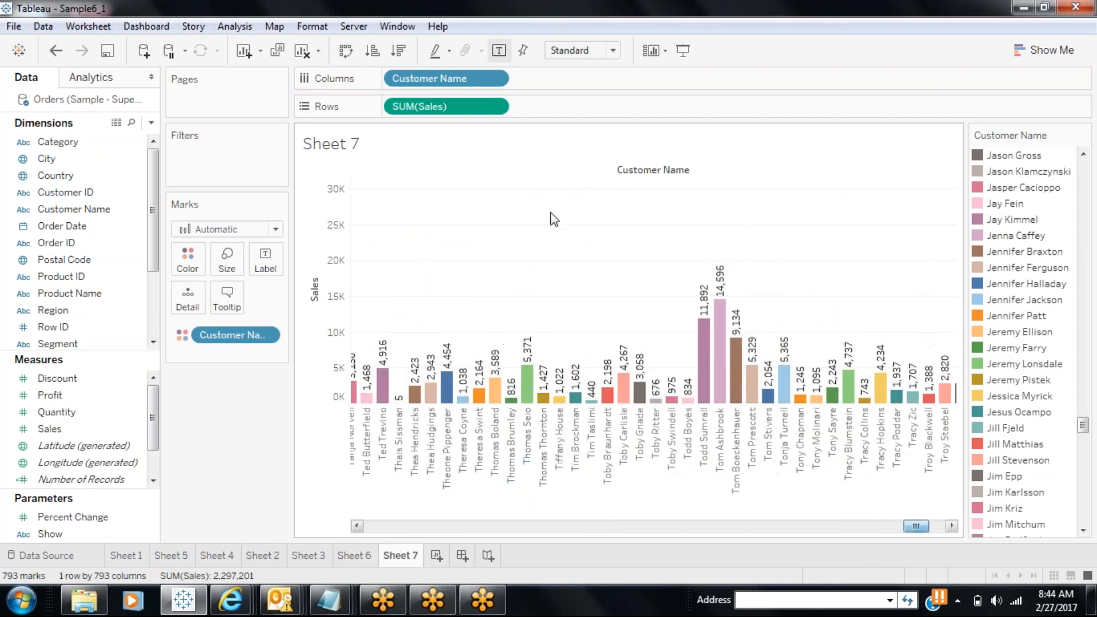
left_click(612, 51)
left_click(574, 118)
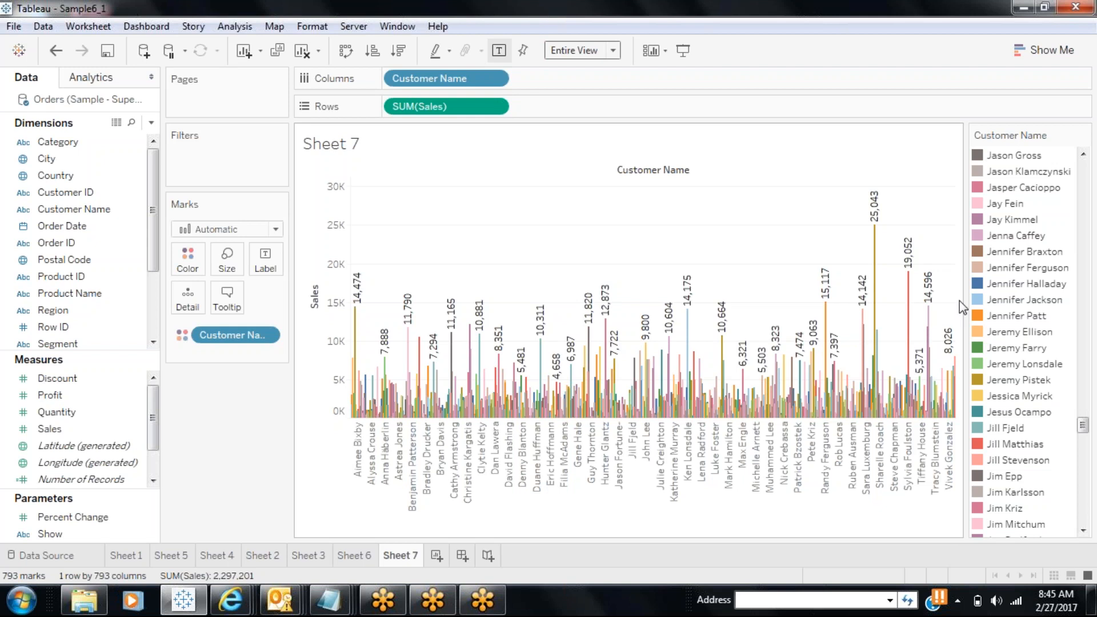
Compare the Standard, Fit Width and Fit Height options on the Sheet 7 chart and return it to Entire View.
left_click(612, 50)
key("Escape")
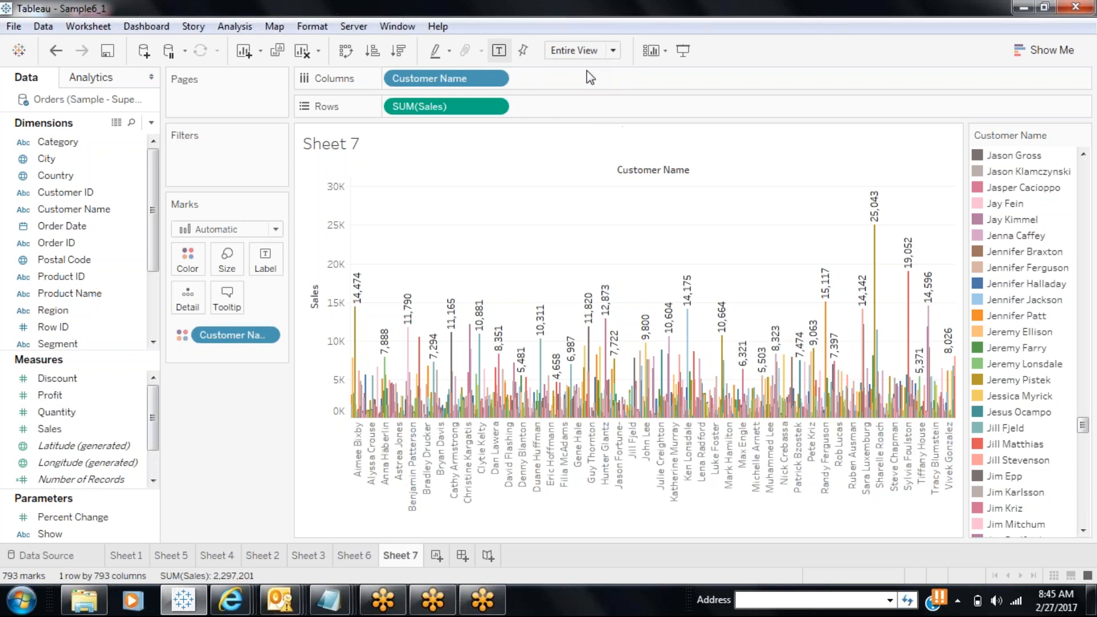
left_click(613, 51)
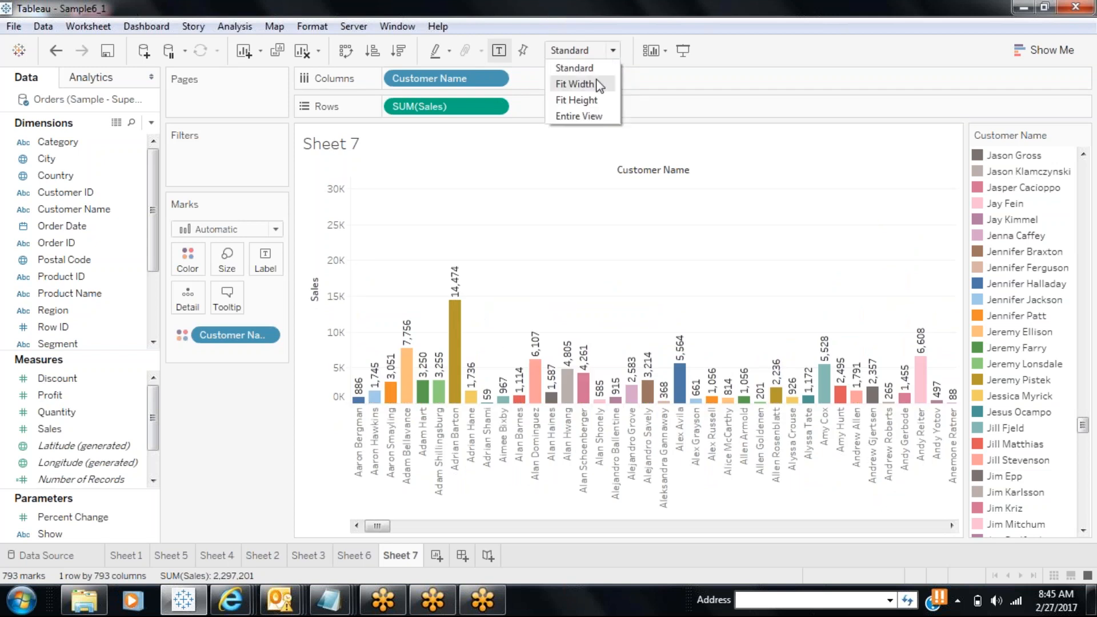
left_click(599, 85)
left_click(613, 51)
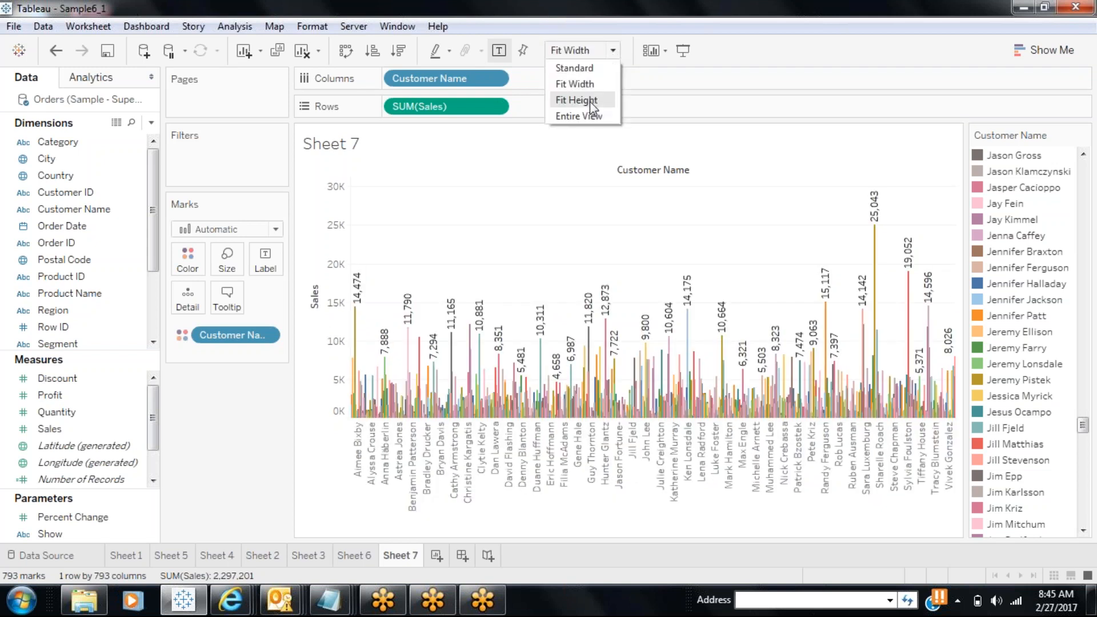
left_click(590, 101)
left_click(615, 51)
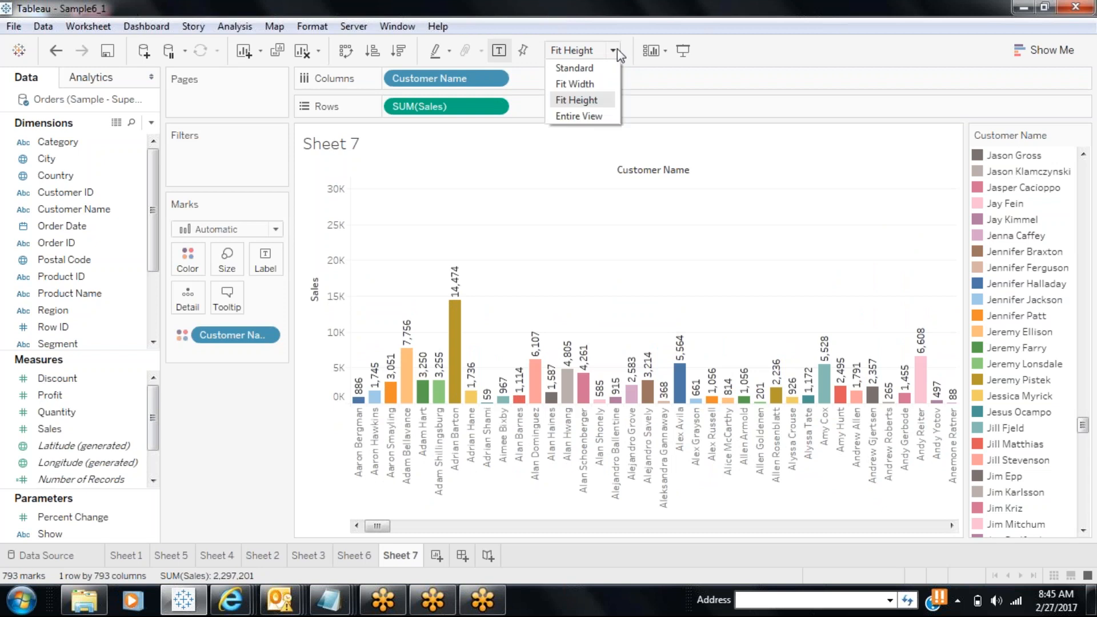
left_click(599, 119)
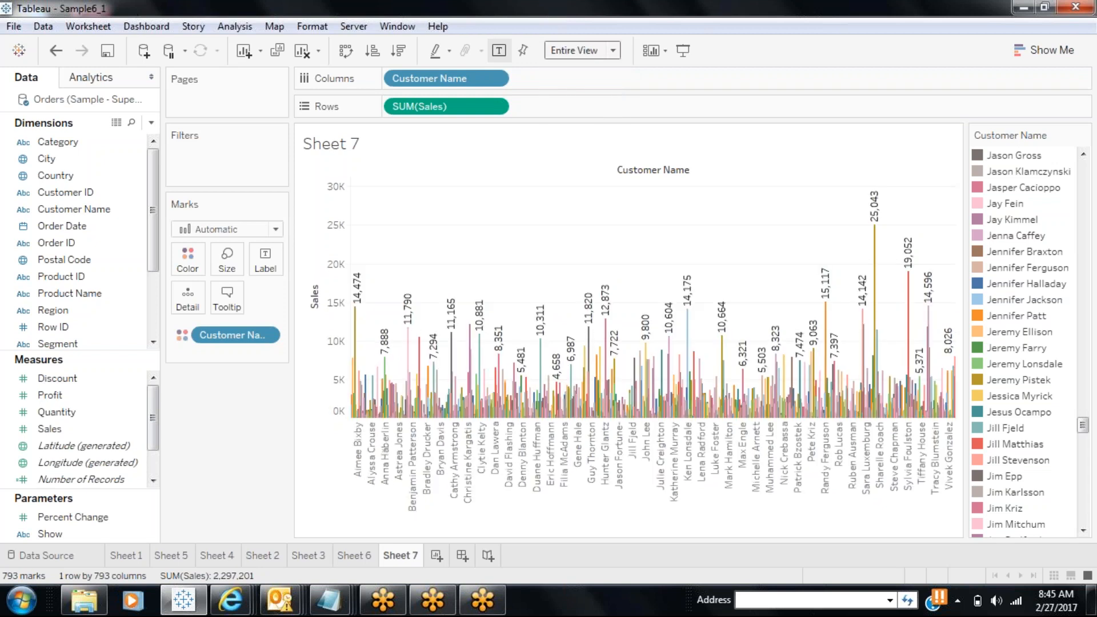
Preview the Sheet 7 chart in presentation mode and return to the normal worksheet view.
left_click(684, 51)
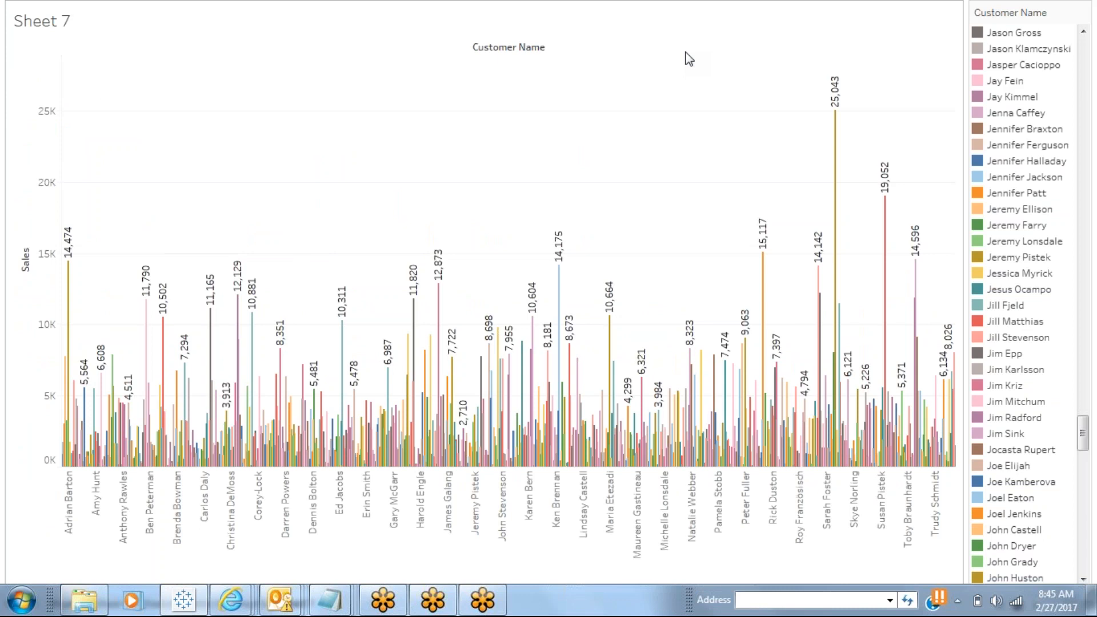
key("Escape")
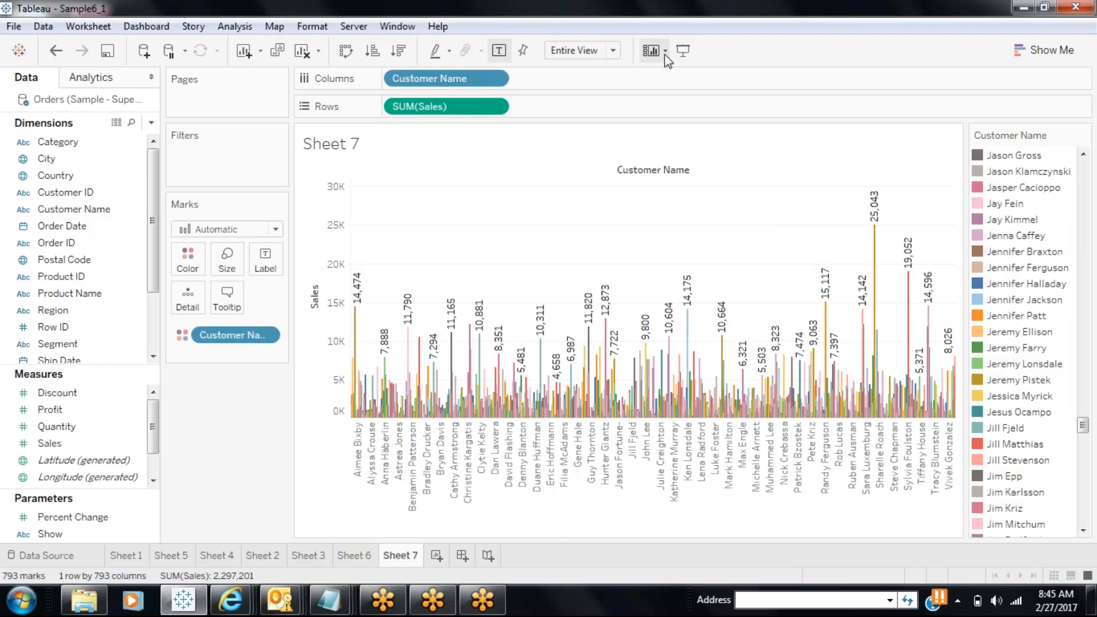
Hide the title of Sheet 7 and check the remaining show/hide card options.
left_click(665, 52)
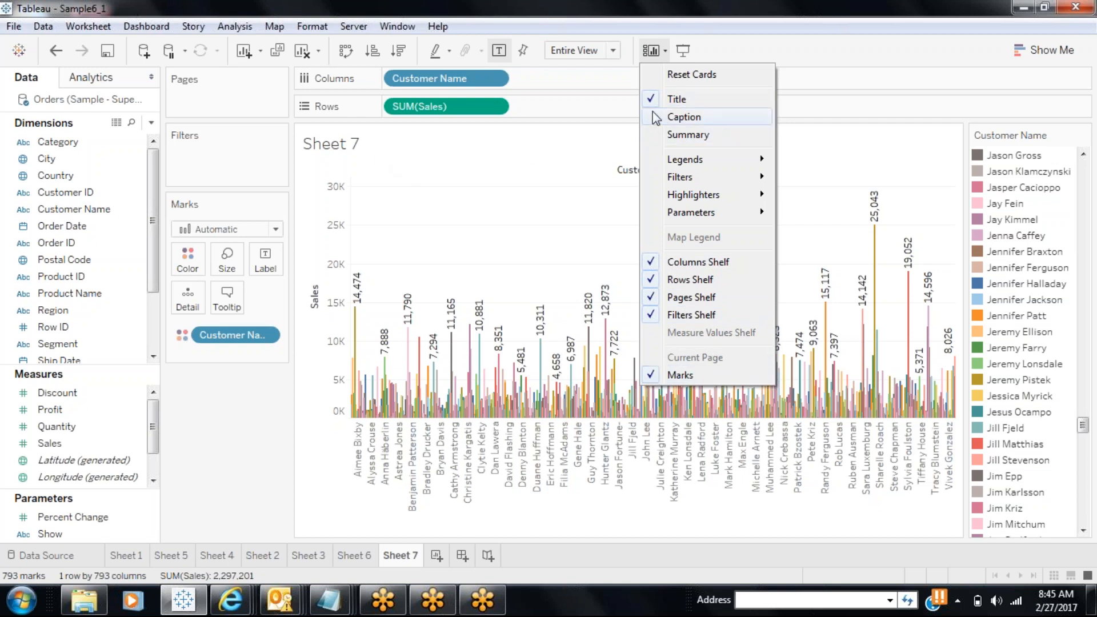
left_click(675, 100)
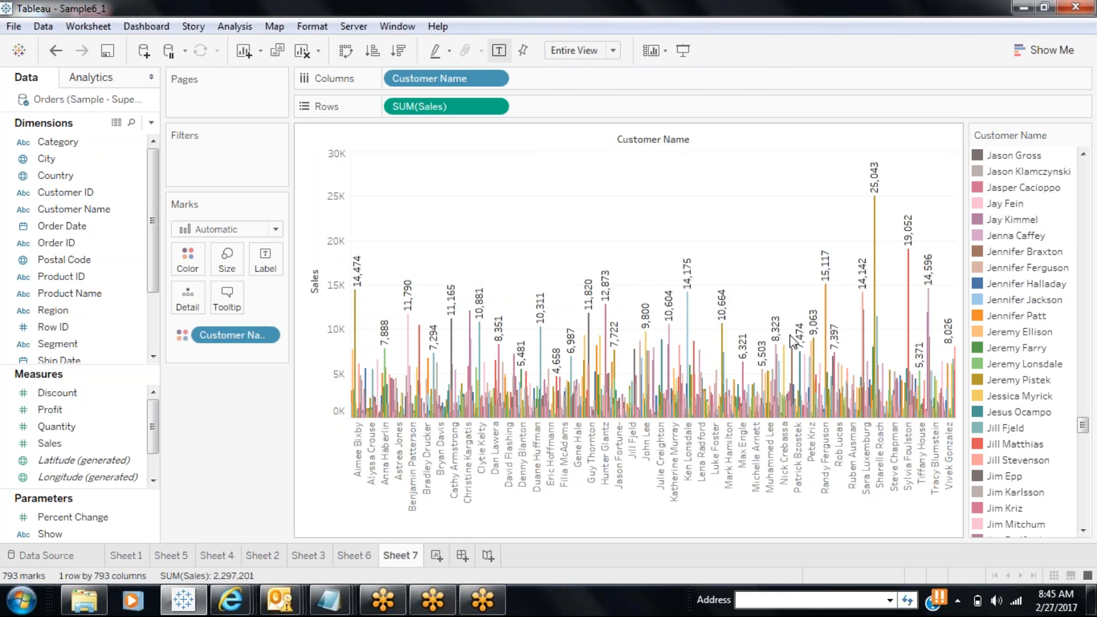
left_click(664, 52)
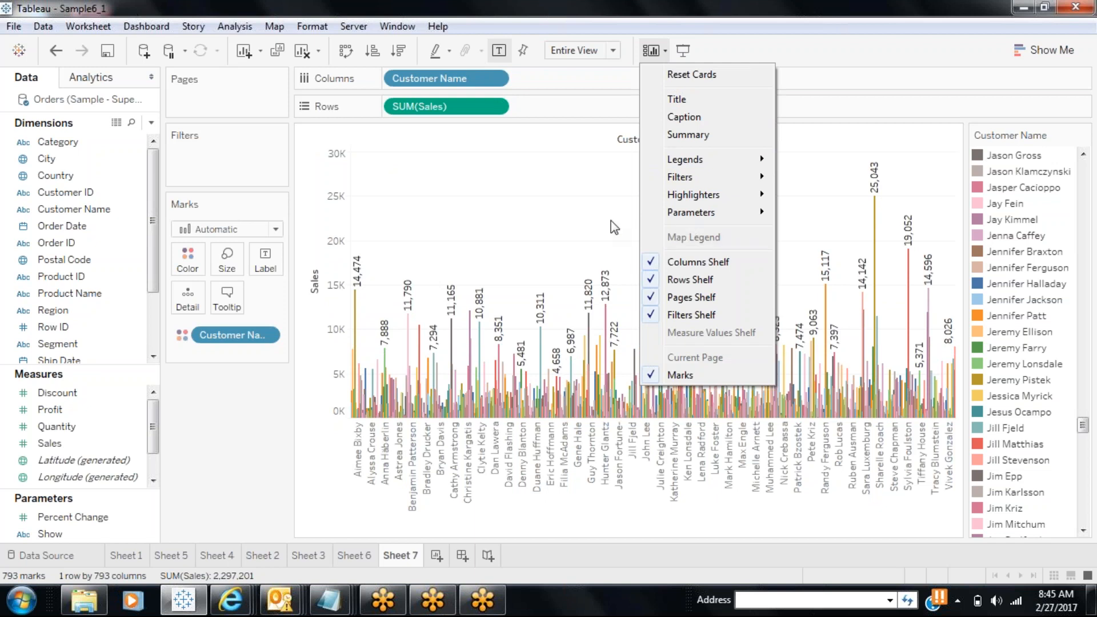
left_click(249, 416)
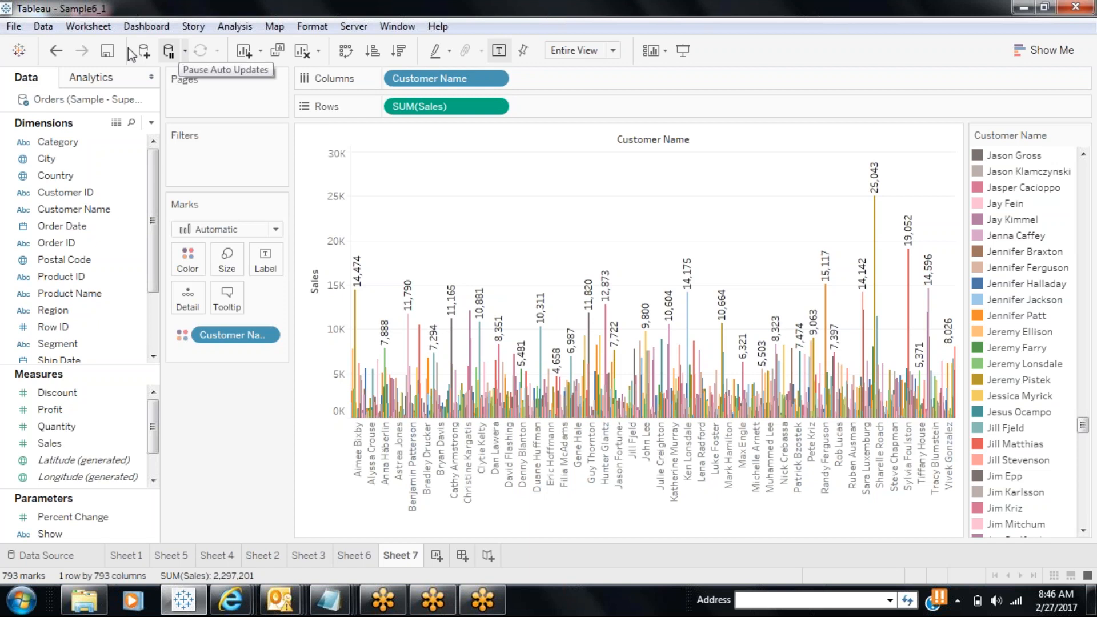
Check the available data source commands and add a new blank worksheet after Sheet 7.
left_click(46, 28)
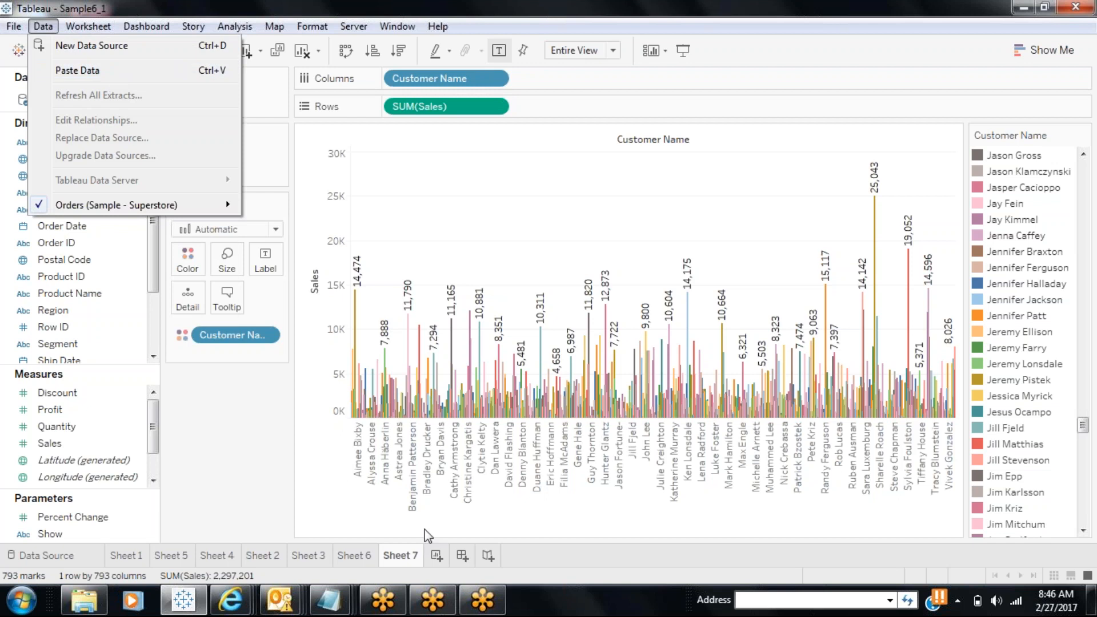
left_click(437, 556)
left_click(437, 556)
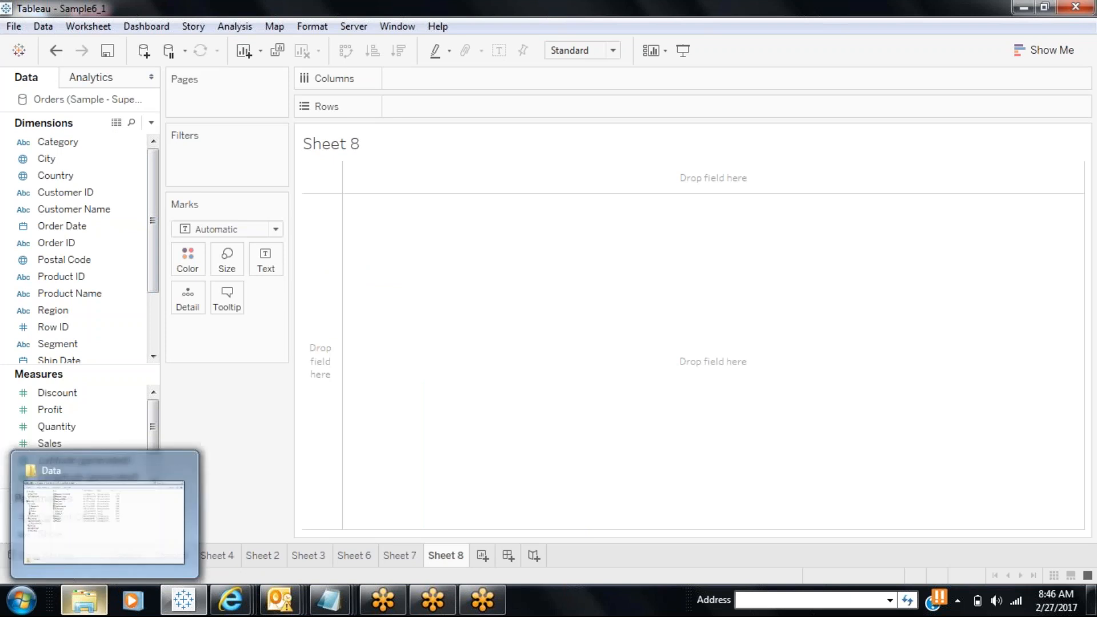
Open the Orders workbook from the InputData\Data folder in Excel, dismiss the activation wizard, and copy its entire data table.
left_click(97, 457)
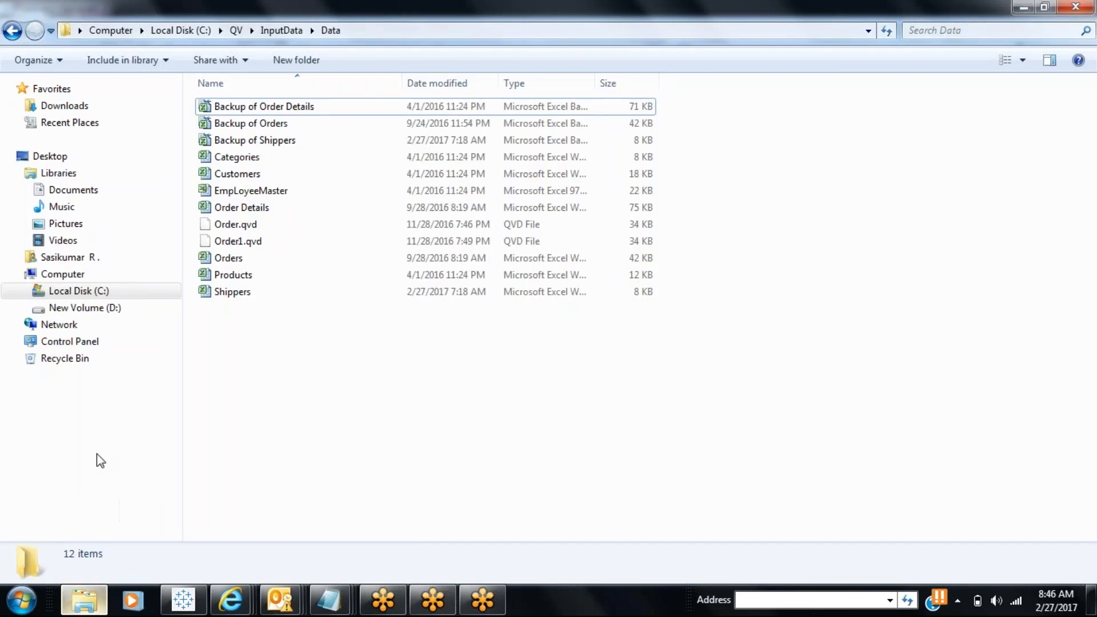
double_click(234, 260)
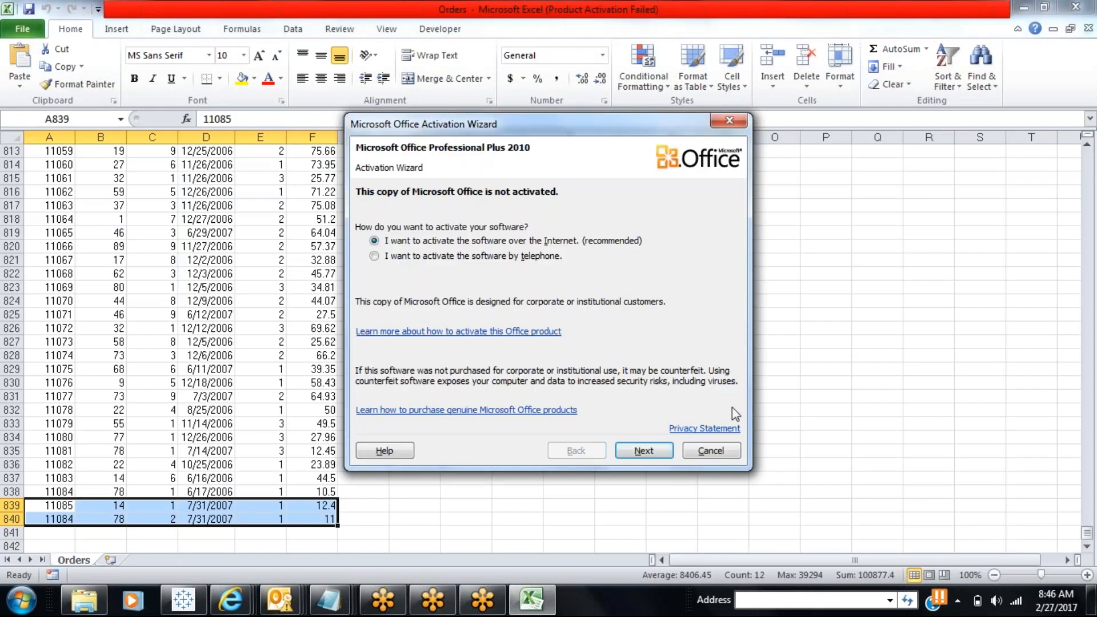
left_click(711, 451)
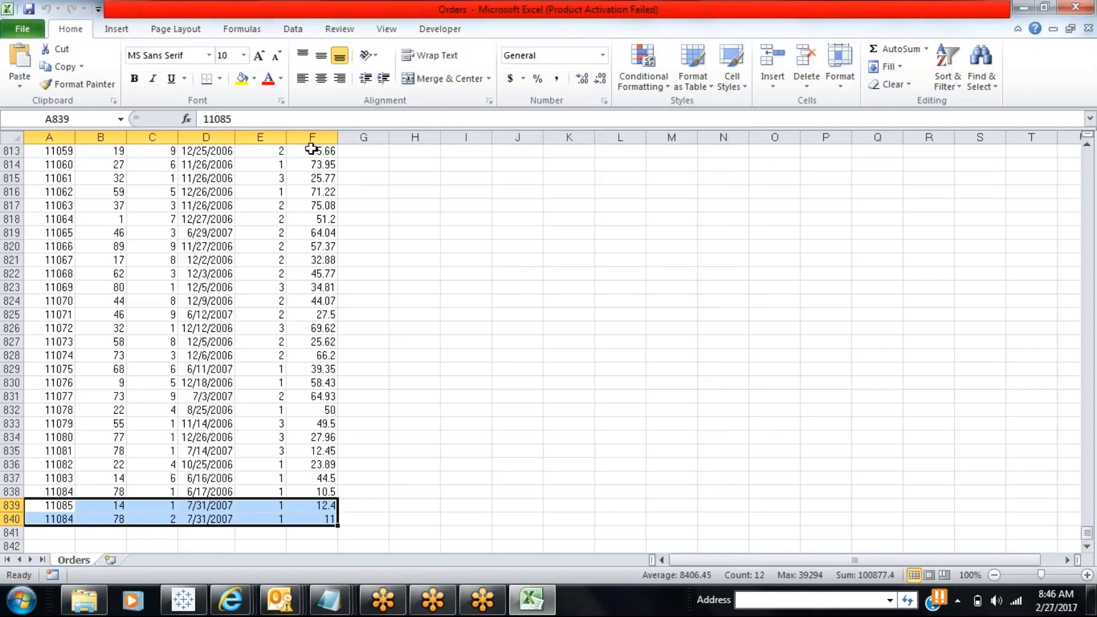
key("ctrl+a")
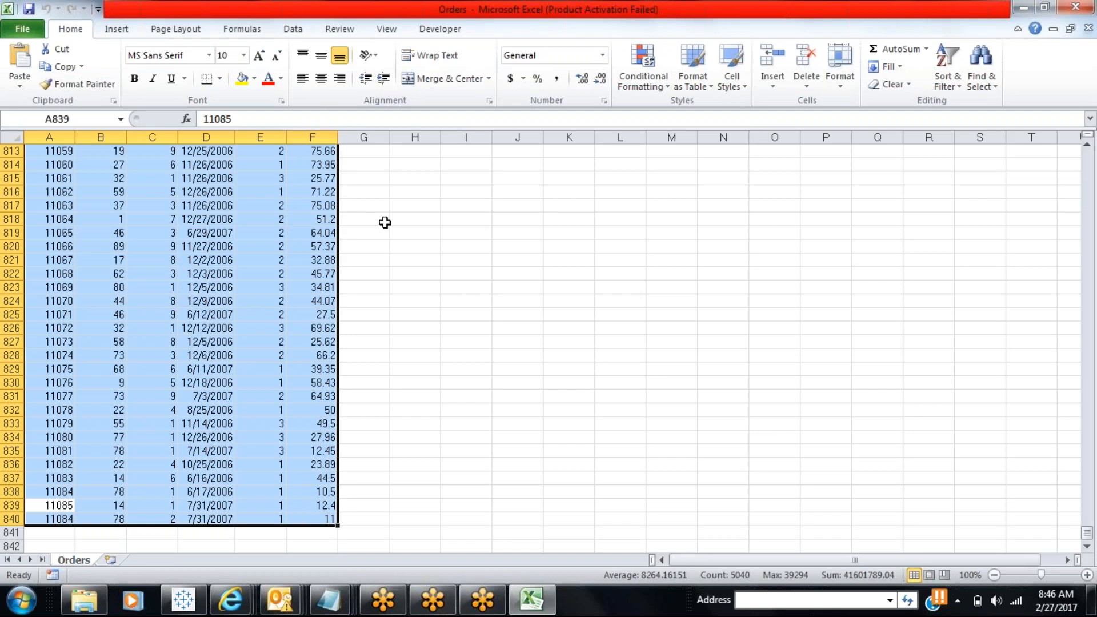
key("ctrl+c")
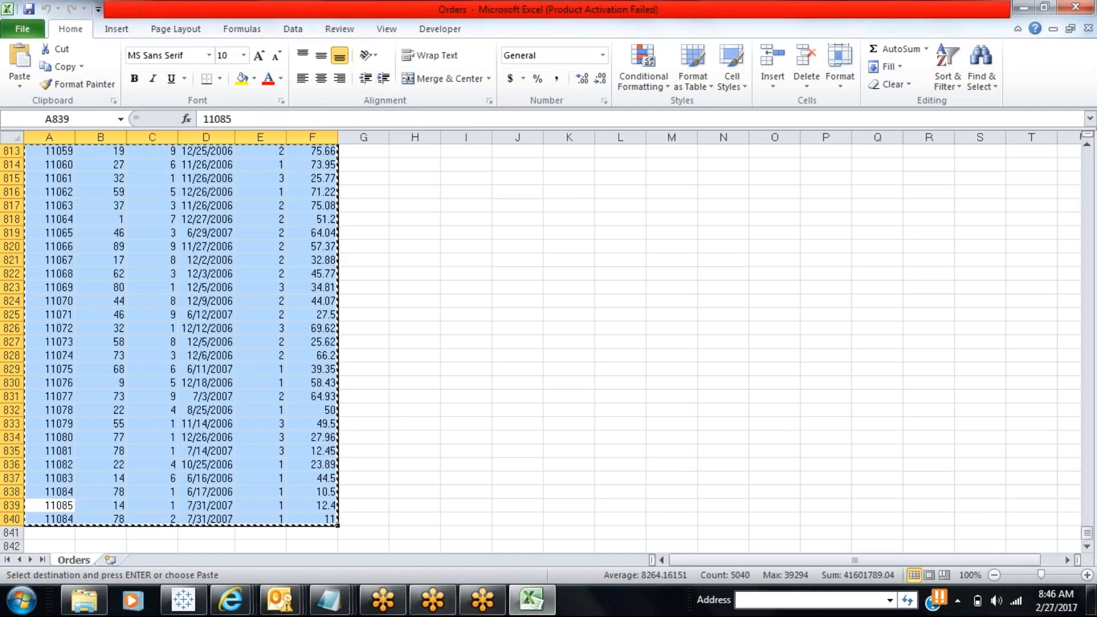
Switch back to Tableau and paste the copied Orders data into Sheet 8 as a new data source.
left_click(531, 600)
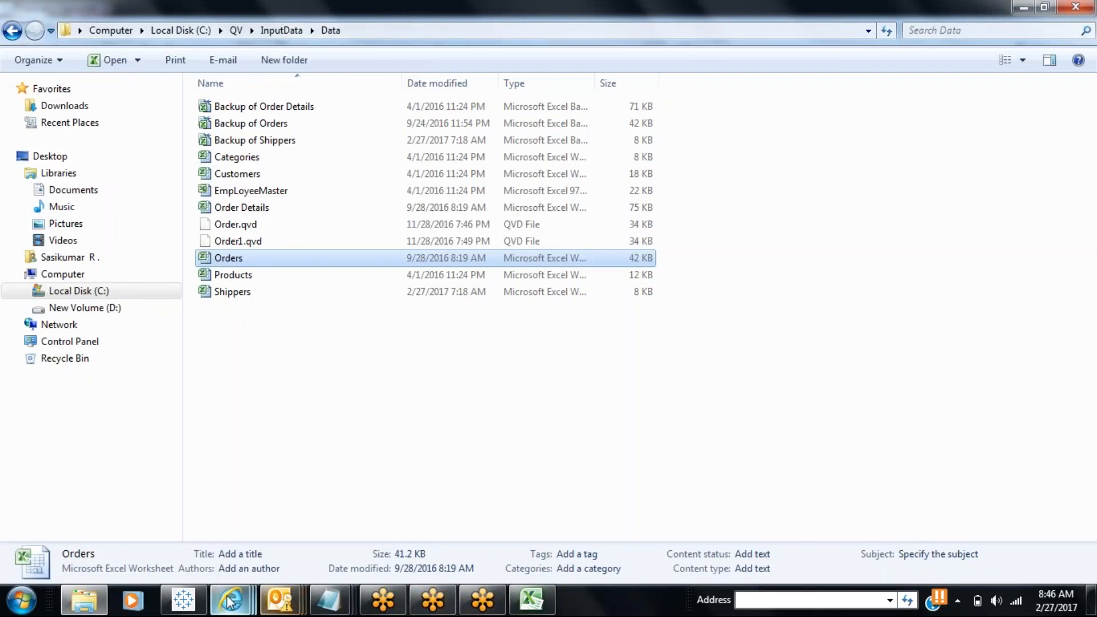
left_click(183, 600)
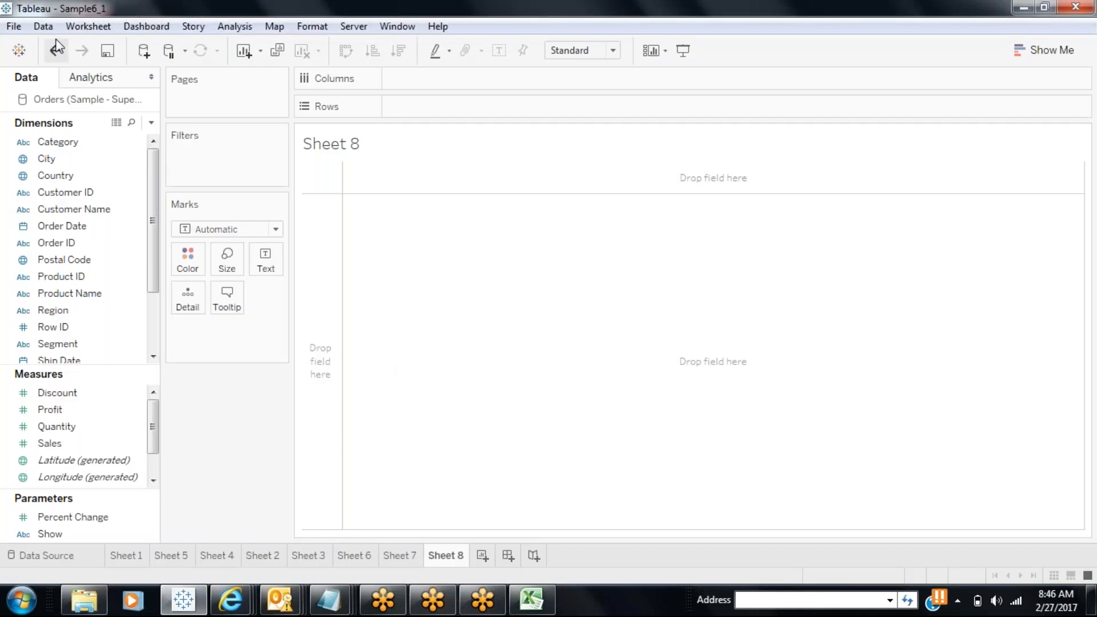
left_click(43, 26)
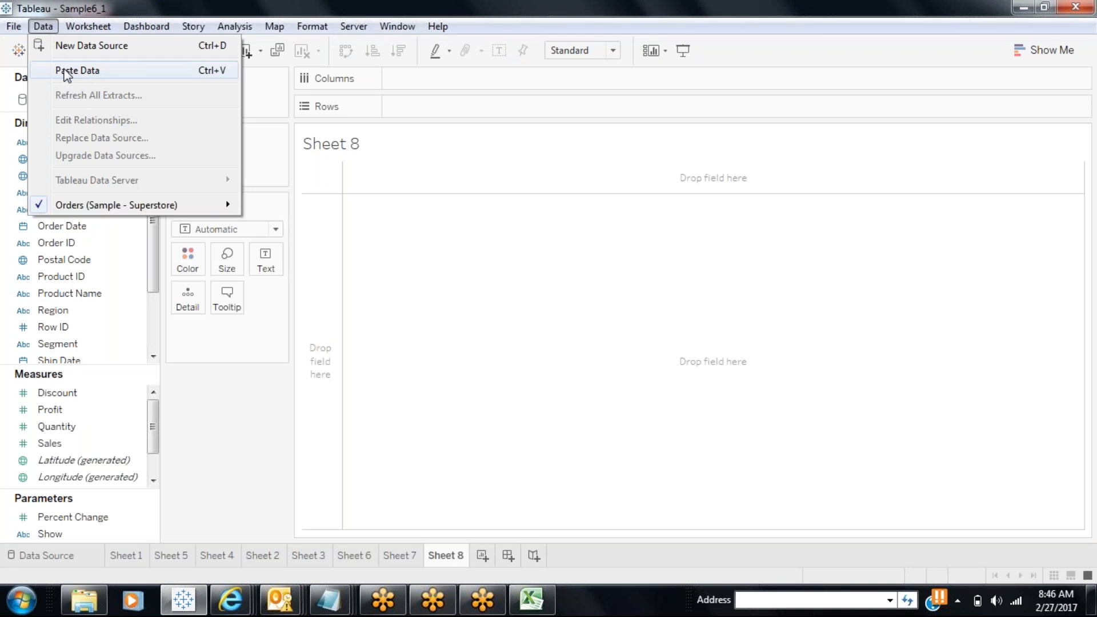
left_click(67, 73)
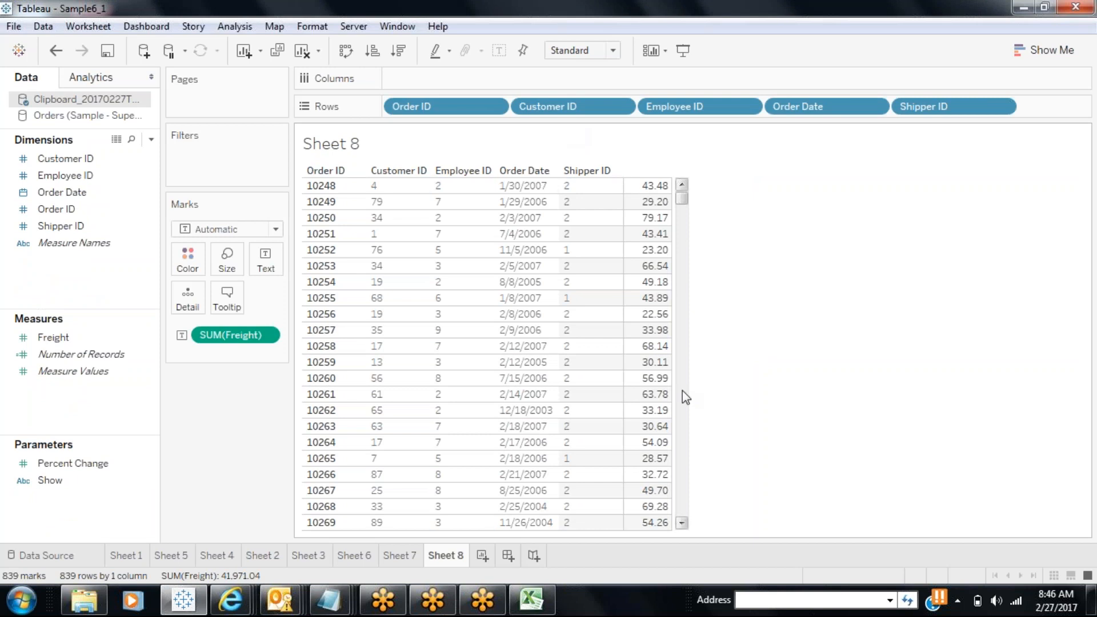
Leave the pasted data source's name as it is and widen the data pane to fit the full name.
double_click(84, 102)
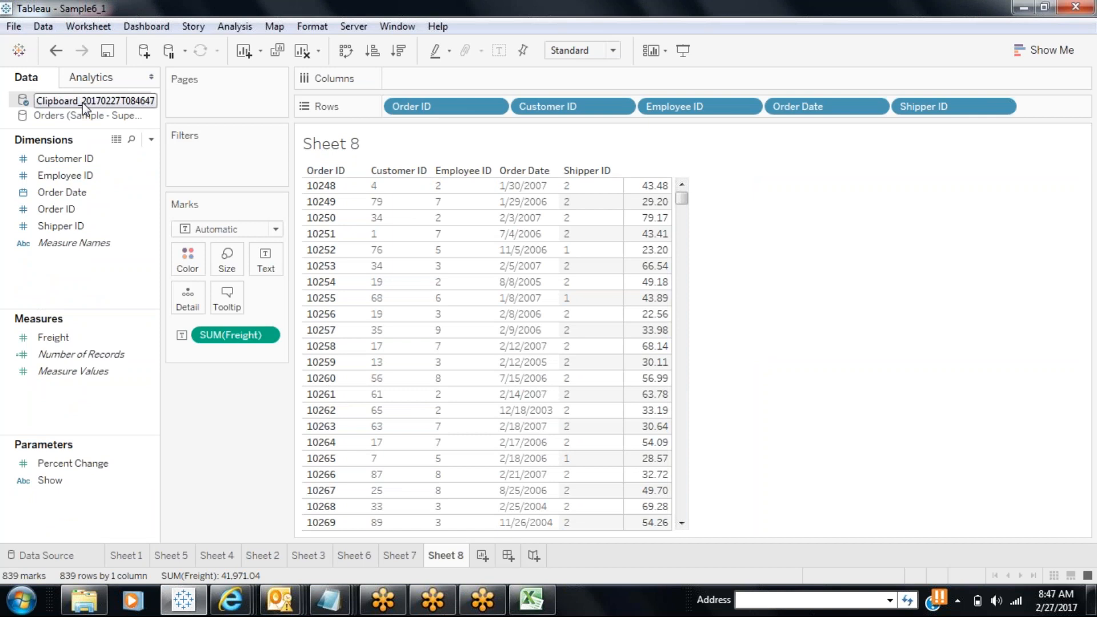
key("Escape")
left_click(127, 199)
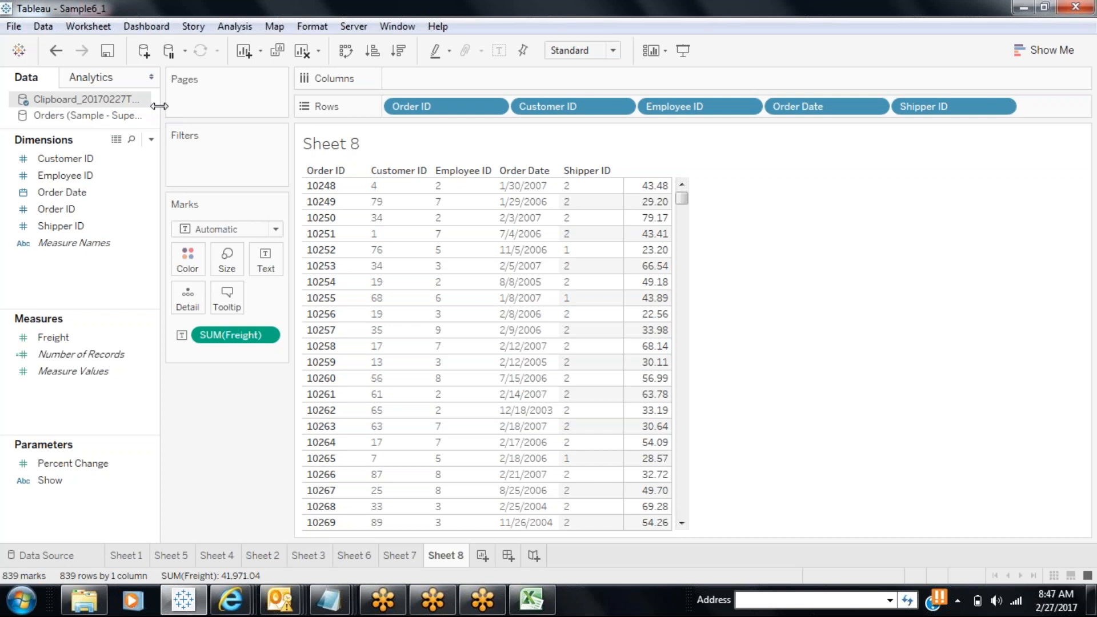
left_click_drag(161, 108, 249, 171)
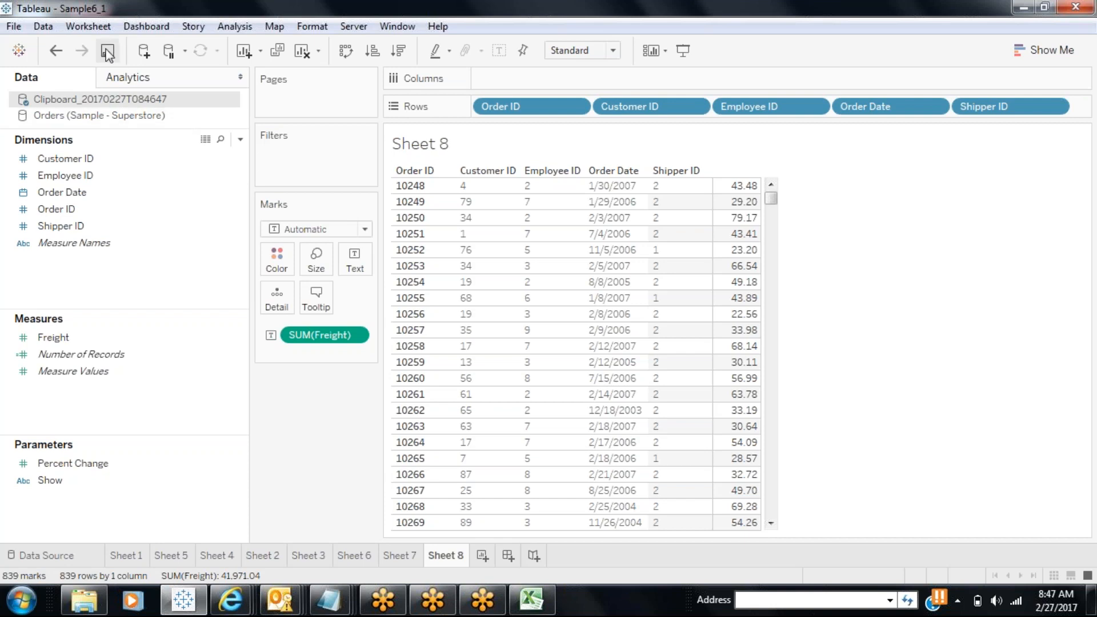
Examine the data source commands and the worksheet copy, export and clear options for Sheet 8.
left_click(43, 26)
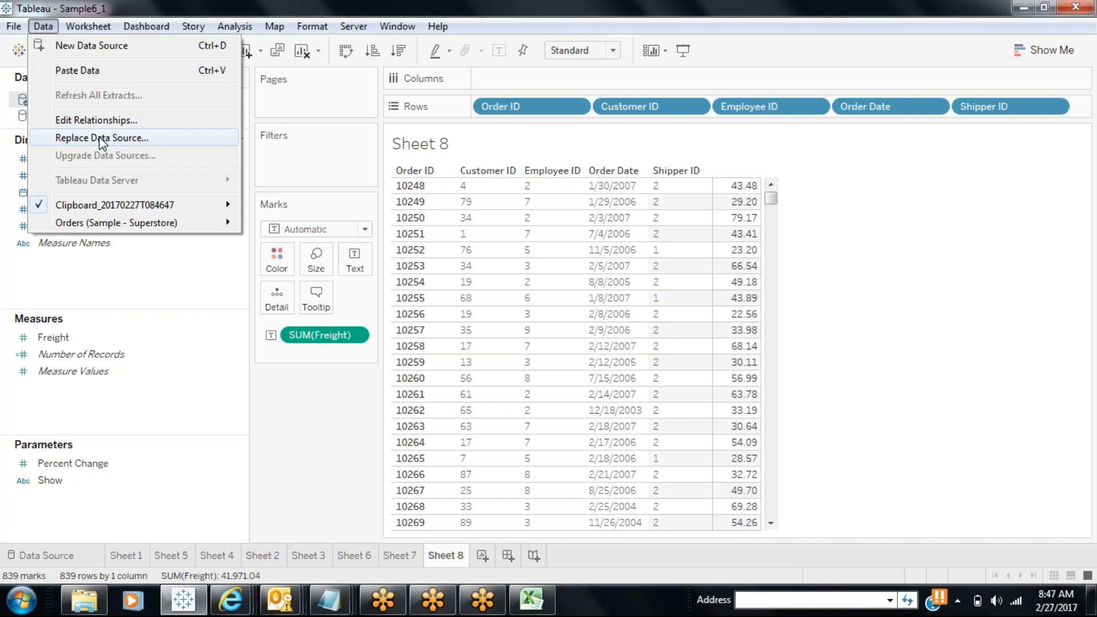
mouse_move(97, 213)
mouse_move(101, 29)
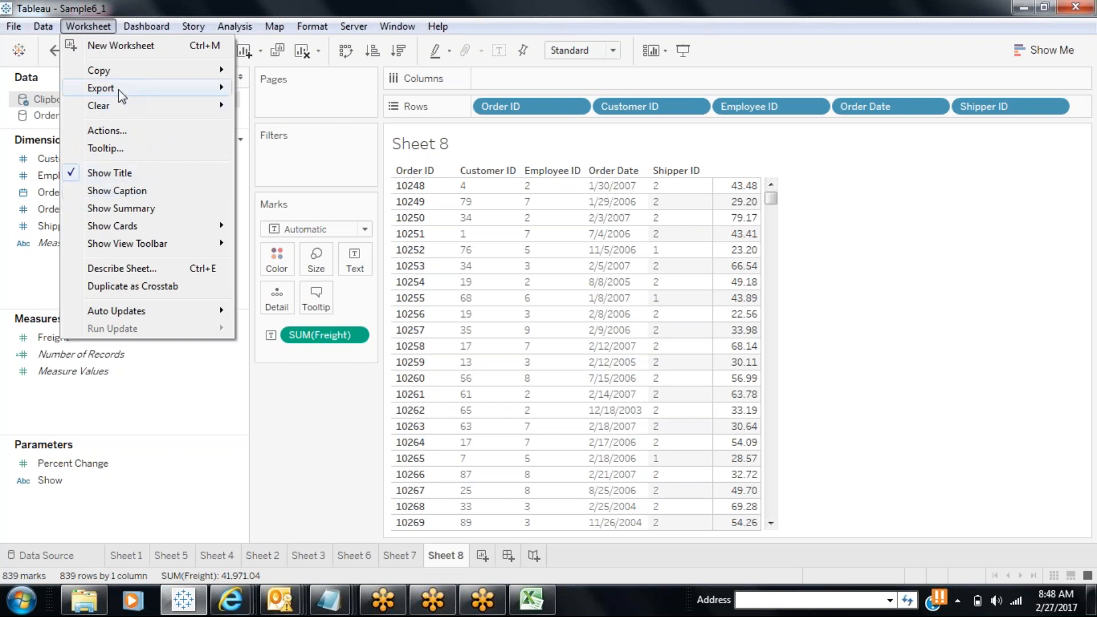
mouse_move(113, 112)
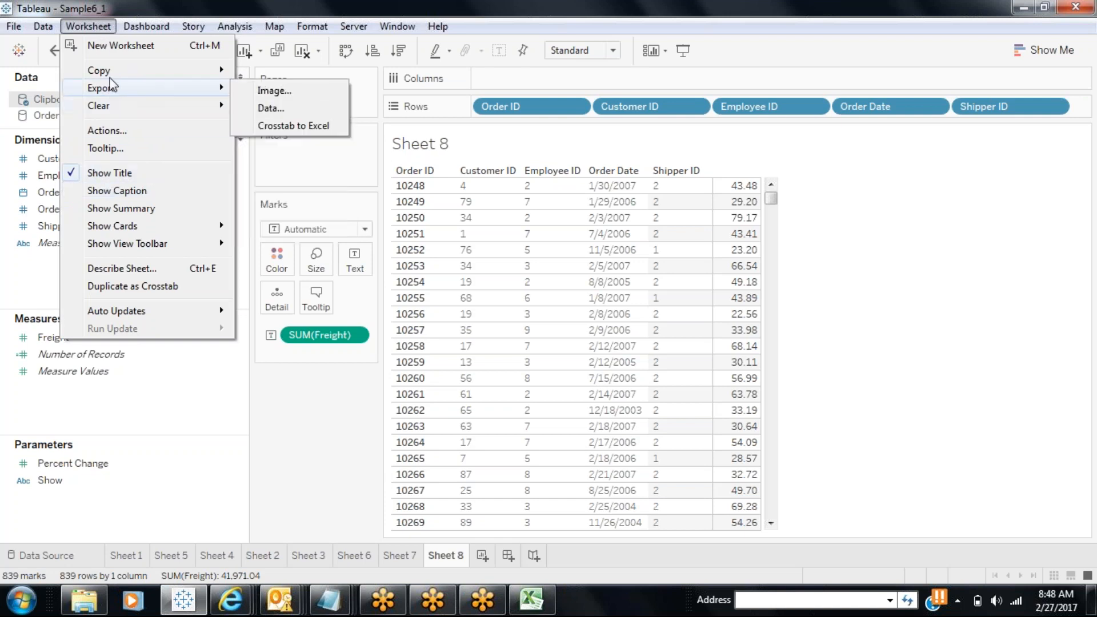
mouse_move(108, 70)
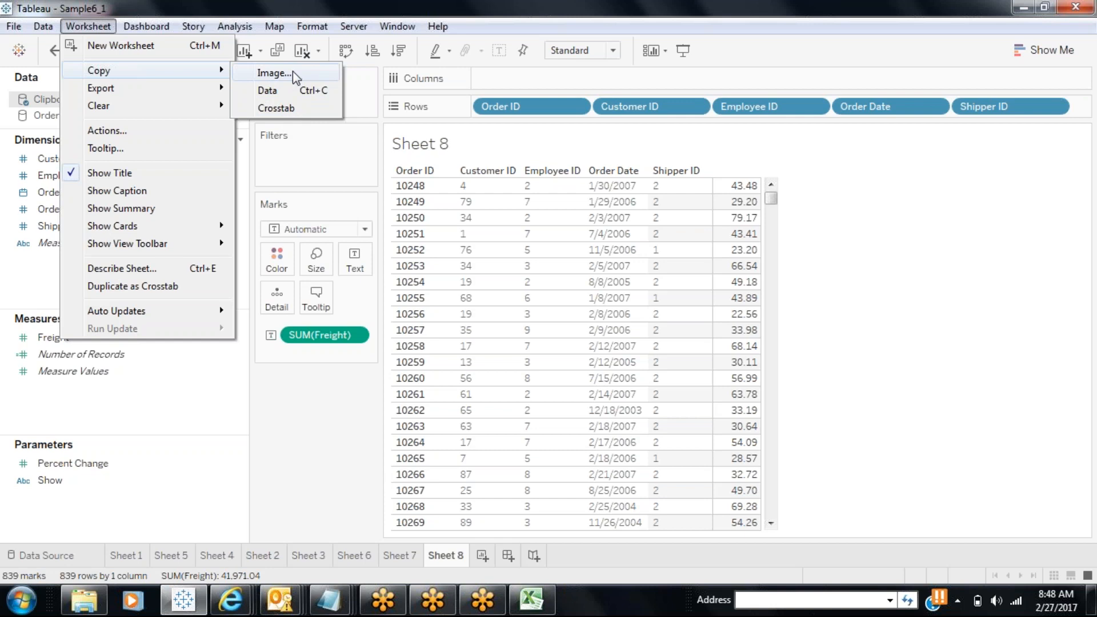
mouse_move(214, 92)
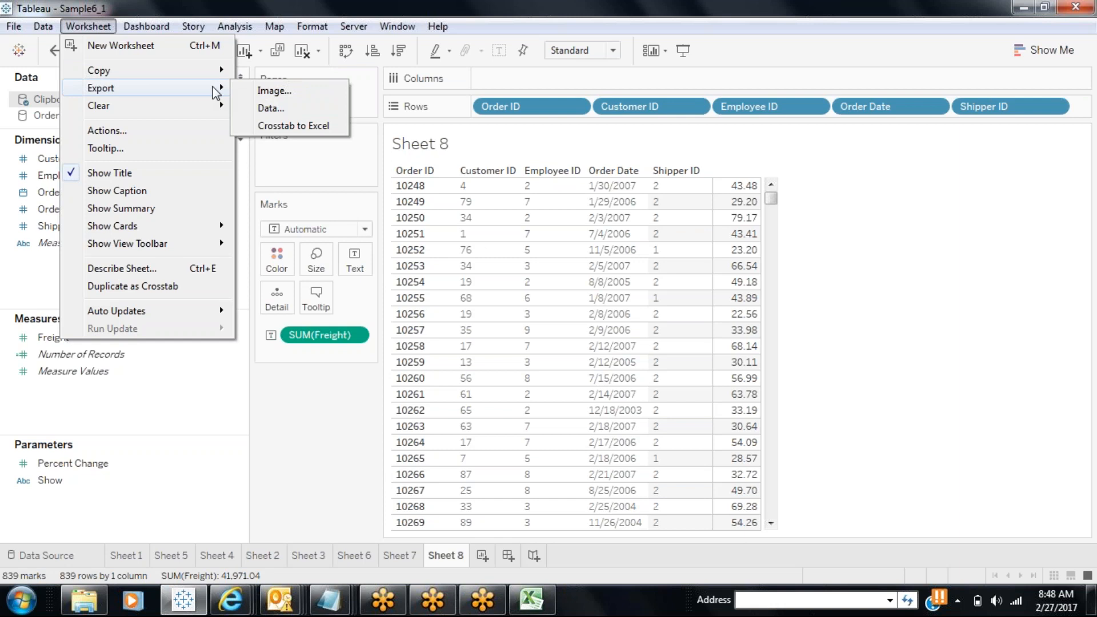
mouse_move(203, 109)
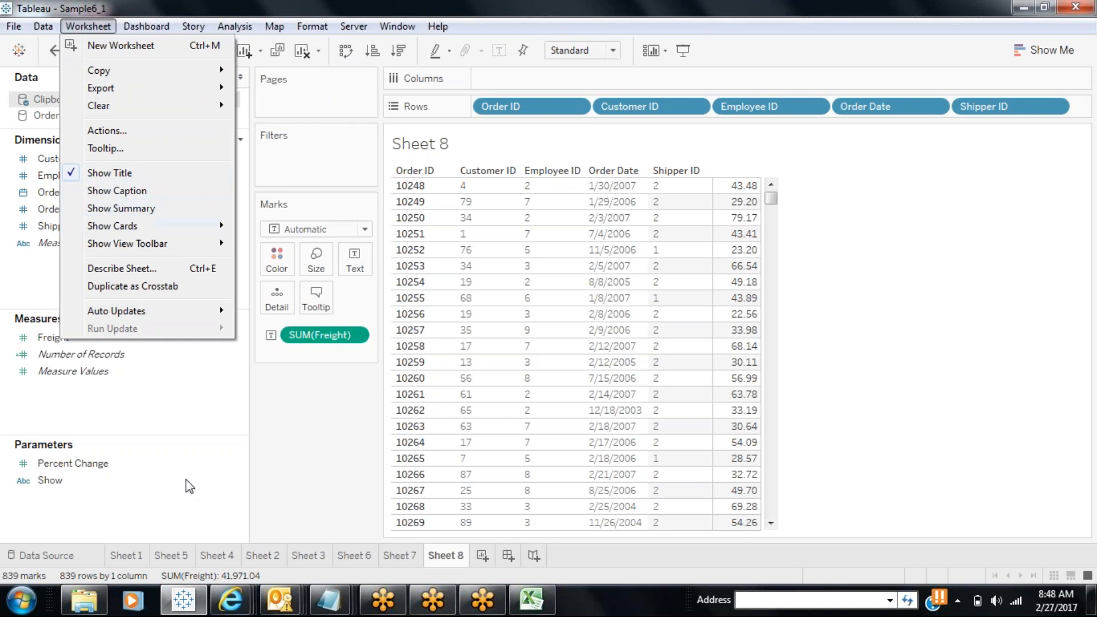
Preview Sheet 1 in presentation mode, check its title options, and return to the normal worksheet view.
left_click(394, 561)
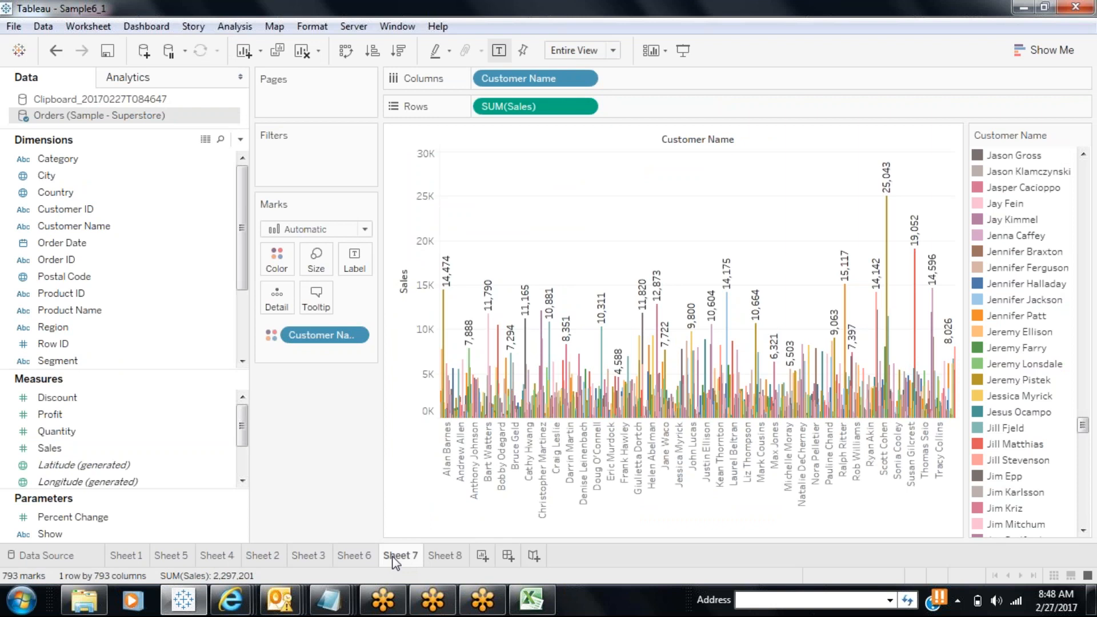
left_click(119, 556)
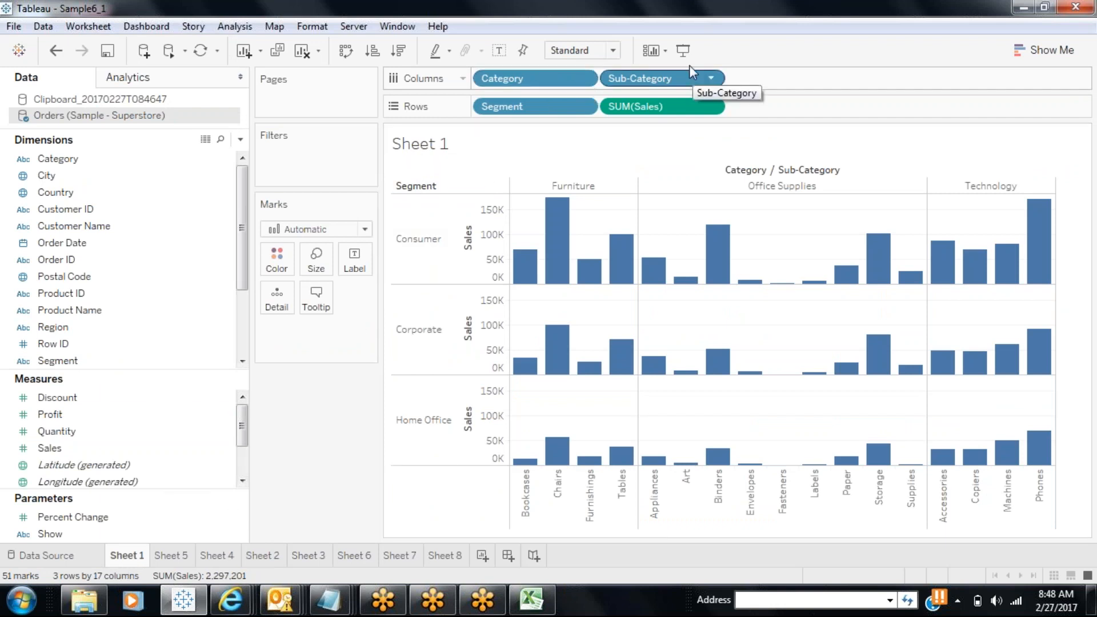
left_click(684, 51)
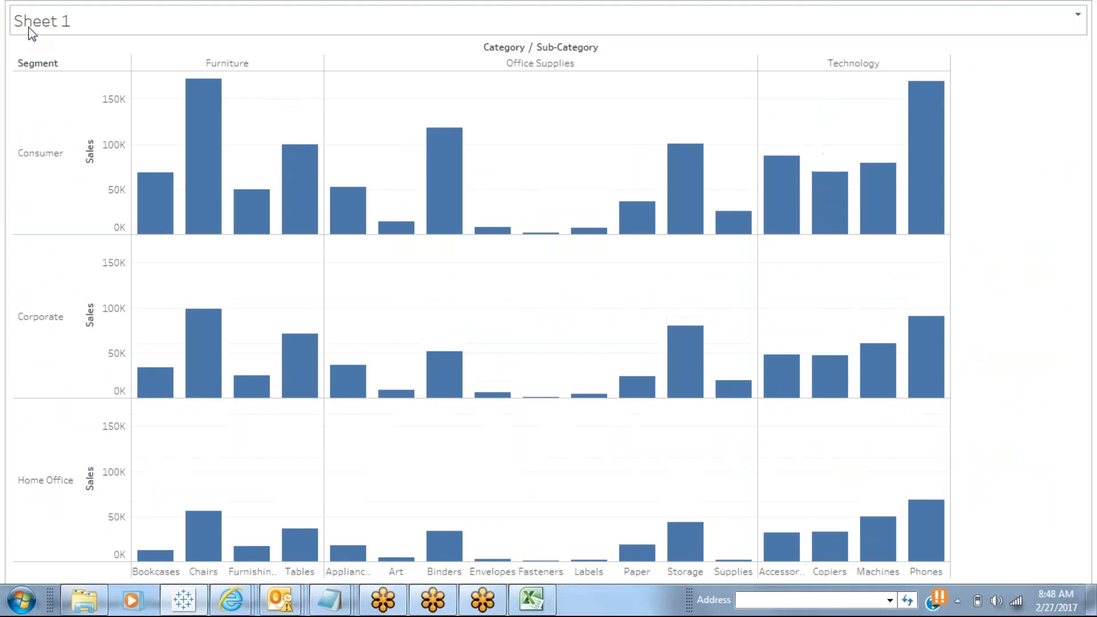
right_click(29, 27)
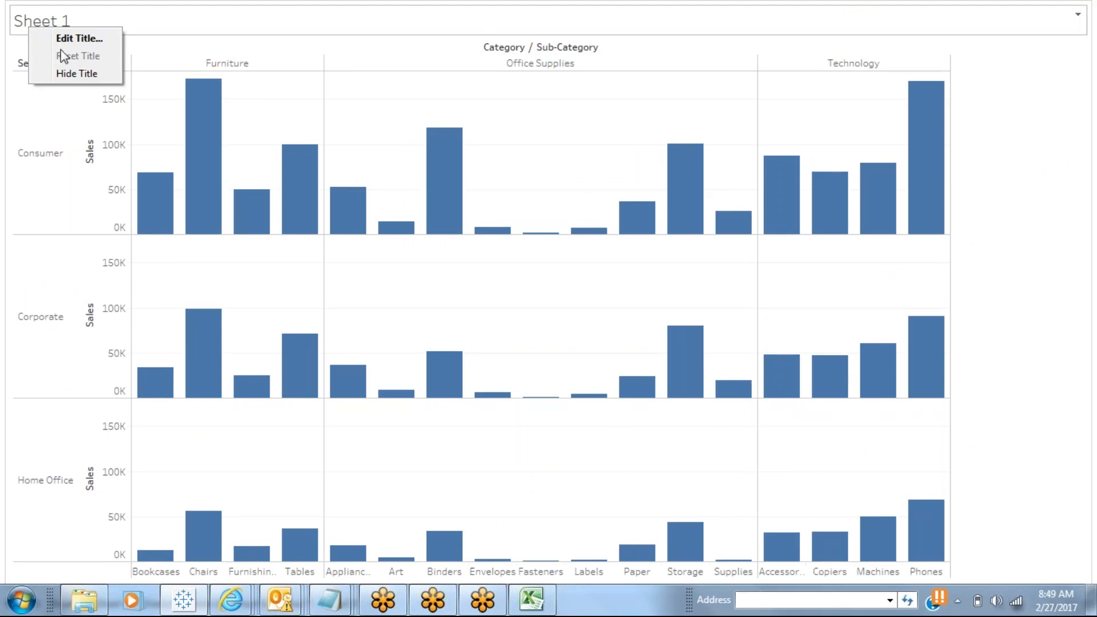
left_click(76, 74)
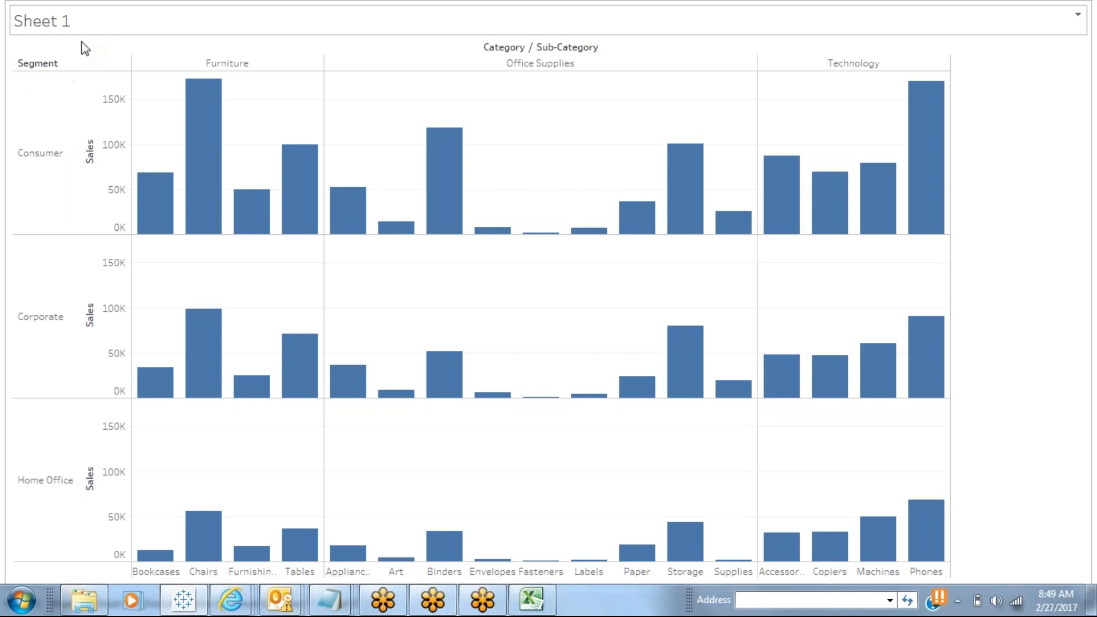
key("Escape")
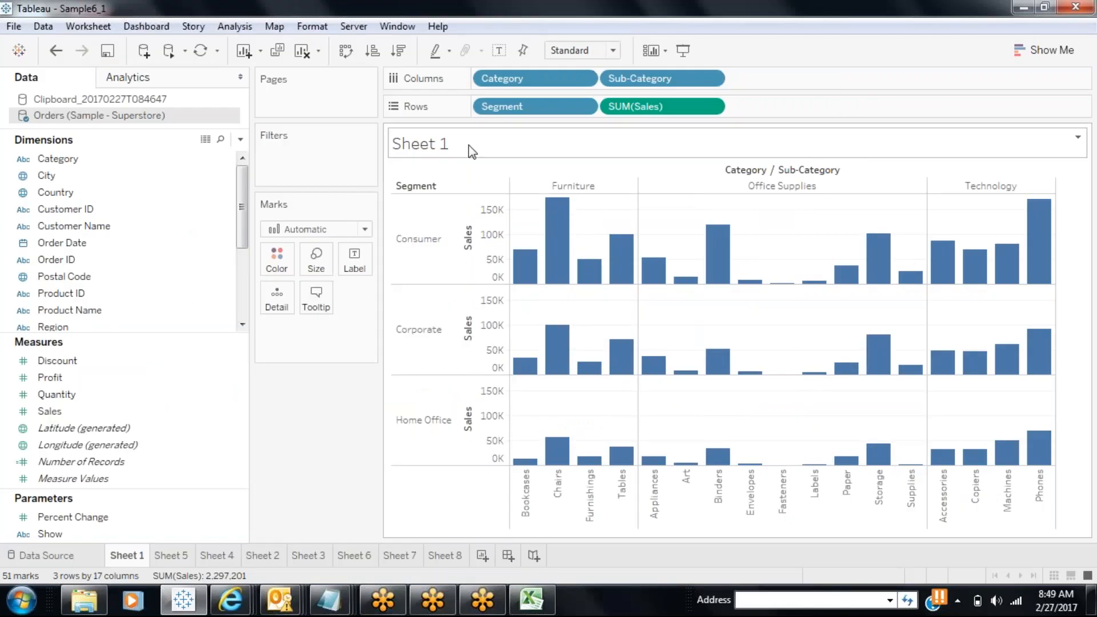
Hide the title of Sheet 1 through the worksheet display options and show it again.
left_click(97, 29)
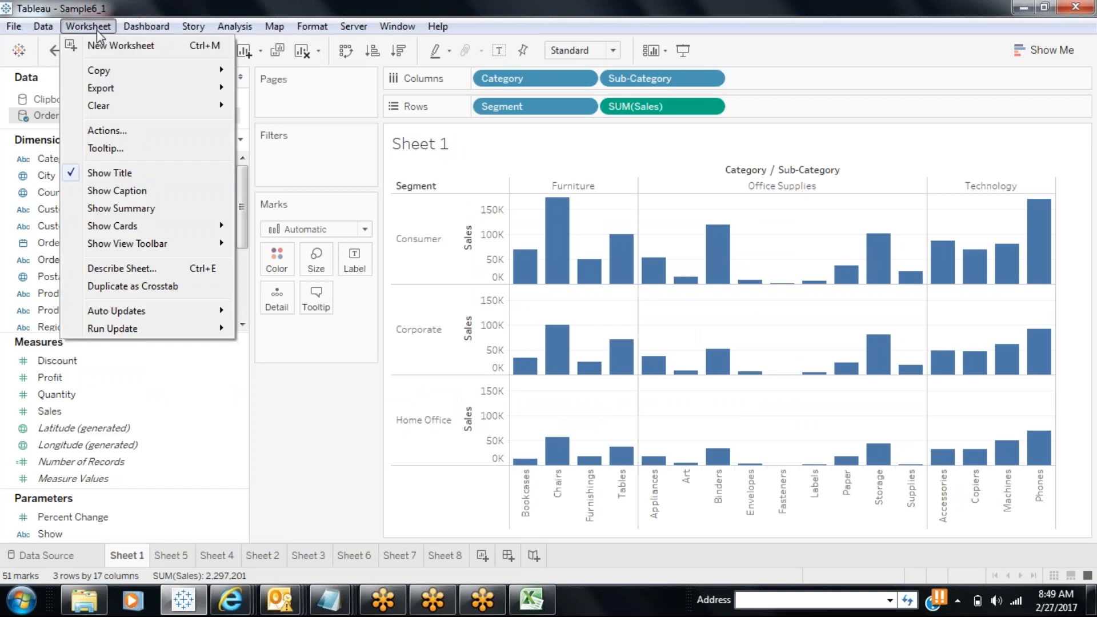
left_click(97, 174)
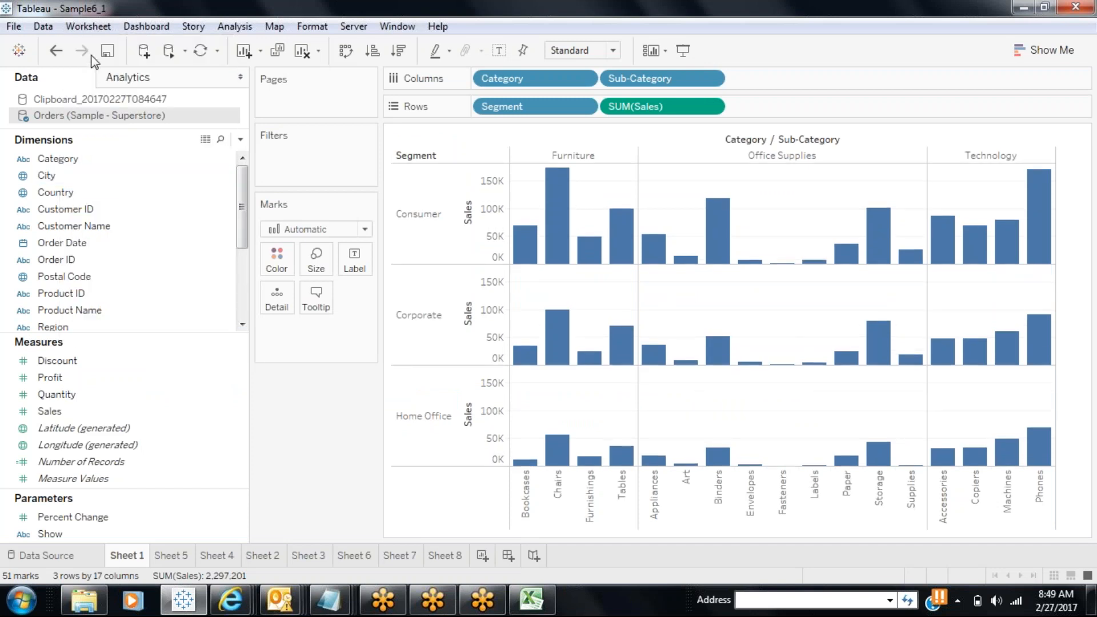
left_click(88, 26)
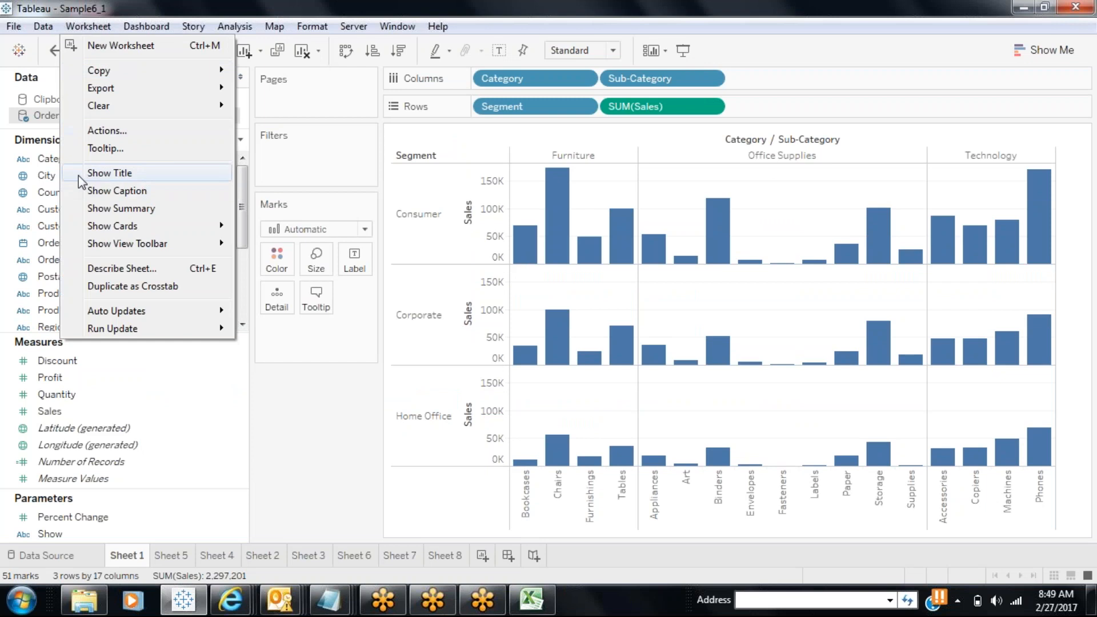
left_click(98, 173)
Rename Sheet 1 as SalesAnalysis.
right_click(531, 143)
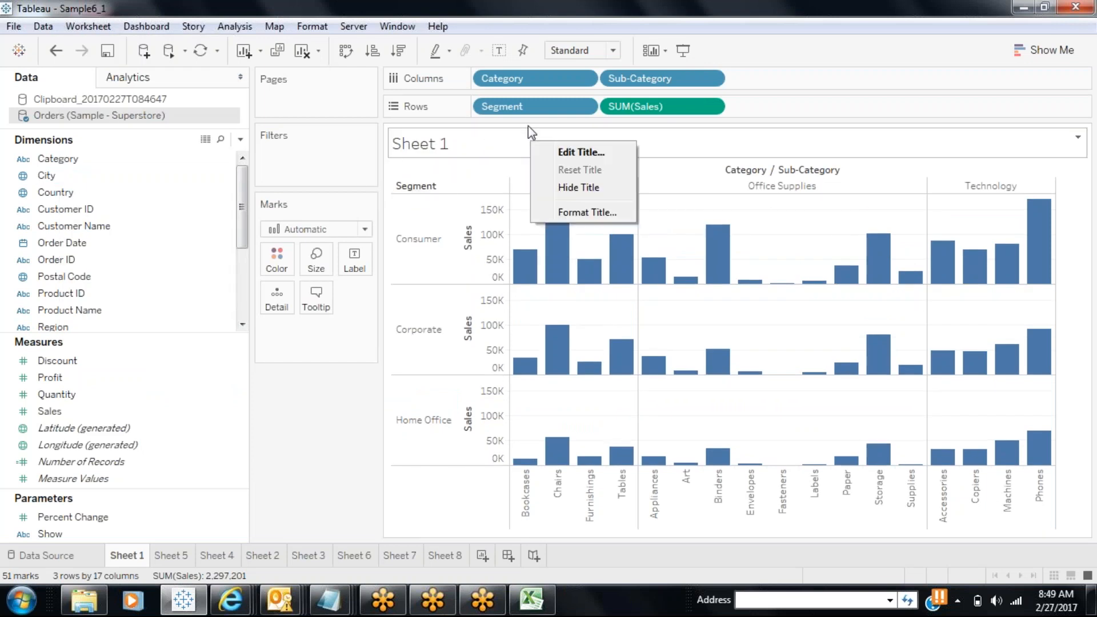
left_click(136, 557)
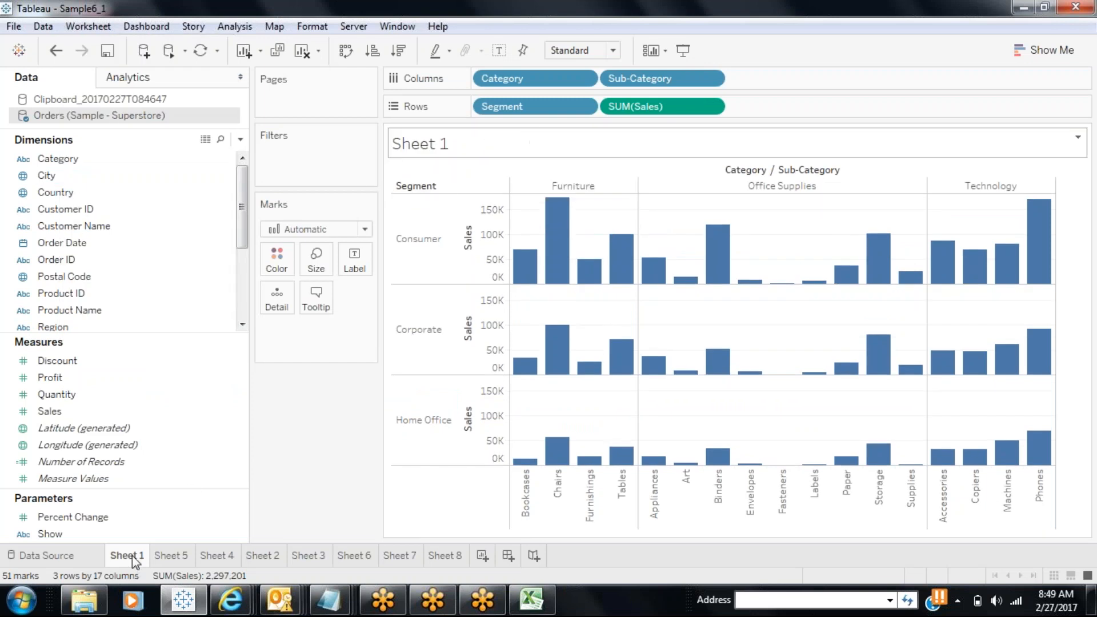
right_click(131, 554)
left_click(200, 400)
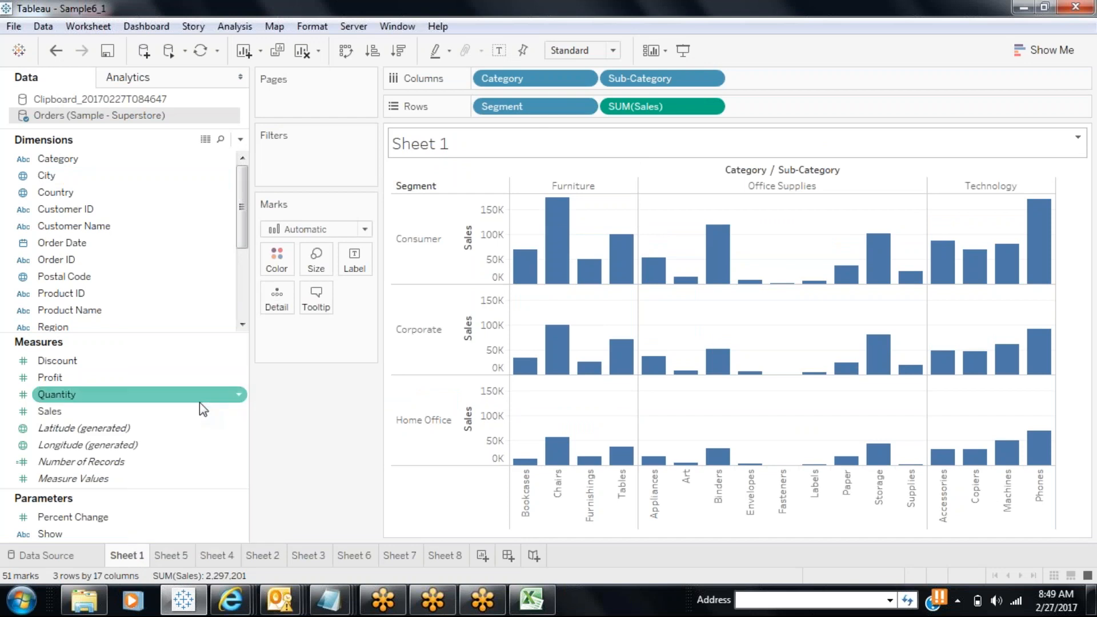
type("SalesAnalysis")
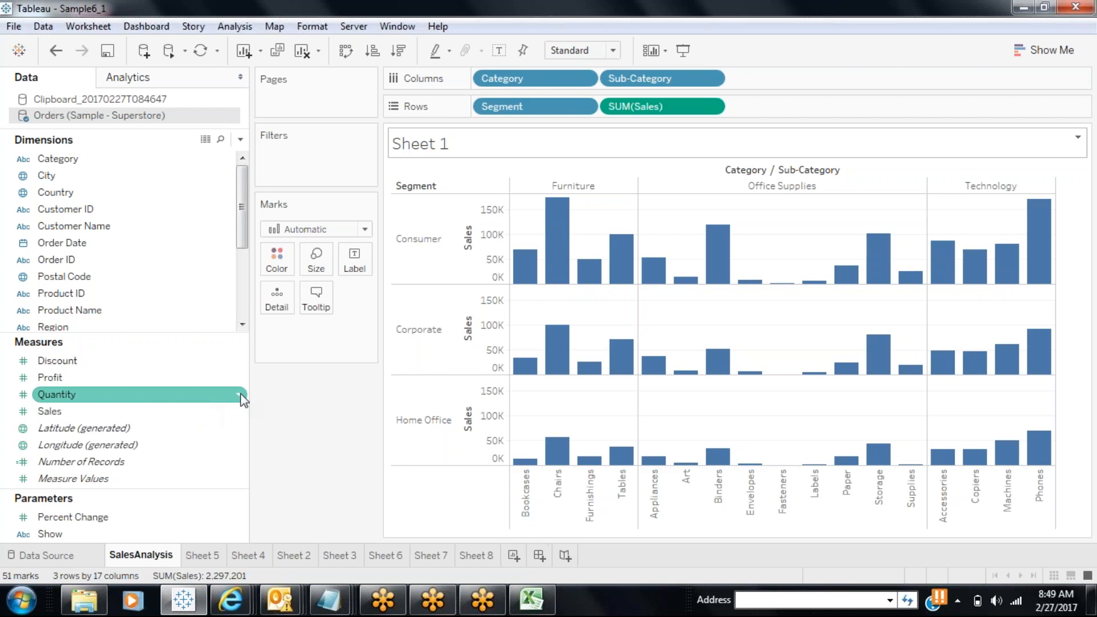
key("Return")
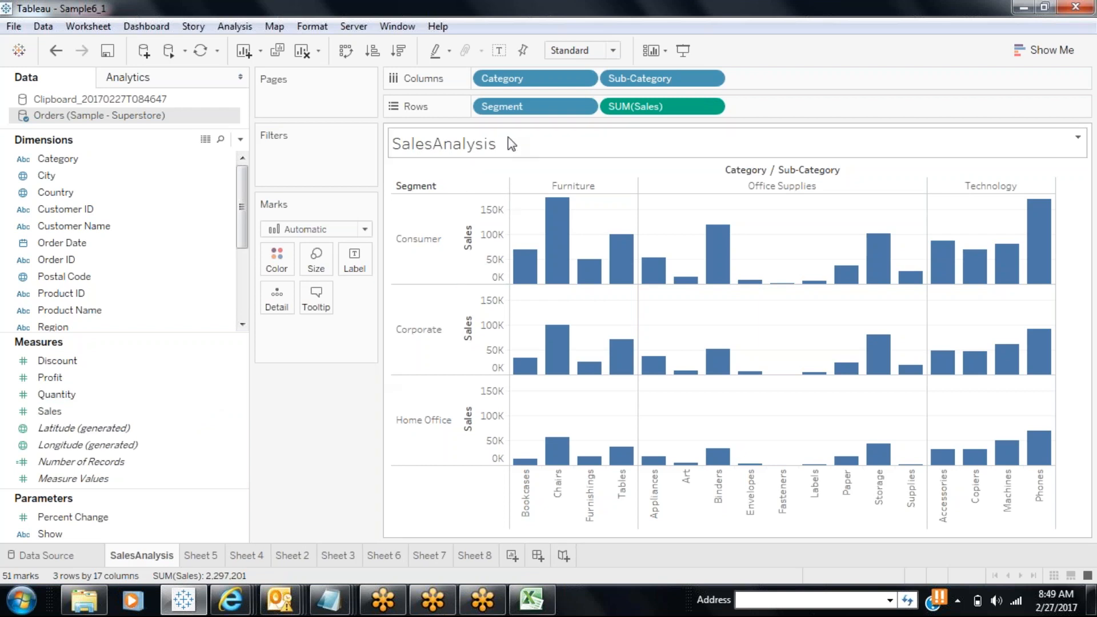
Inspect the SalesAnalysis title's sheet name field in the title editor and close it without changes.
left_click(787, 29)
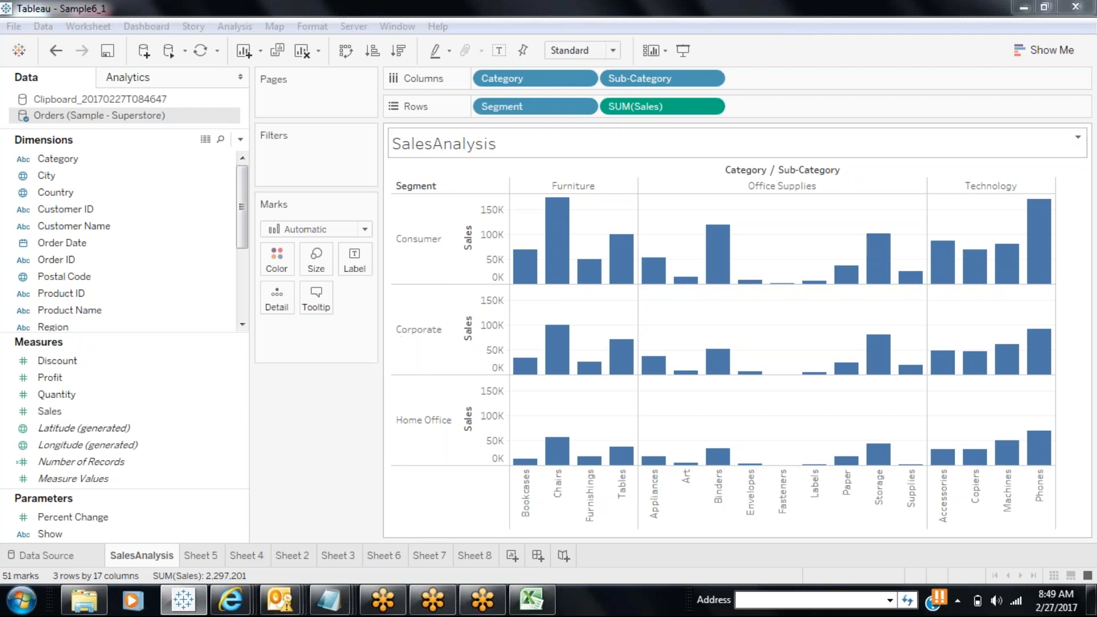
double_click(507, 146)
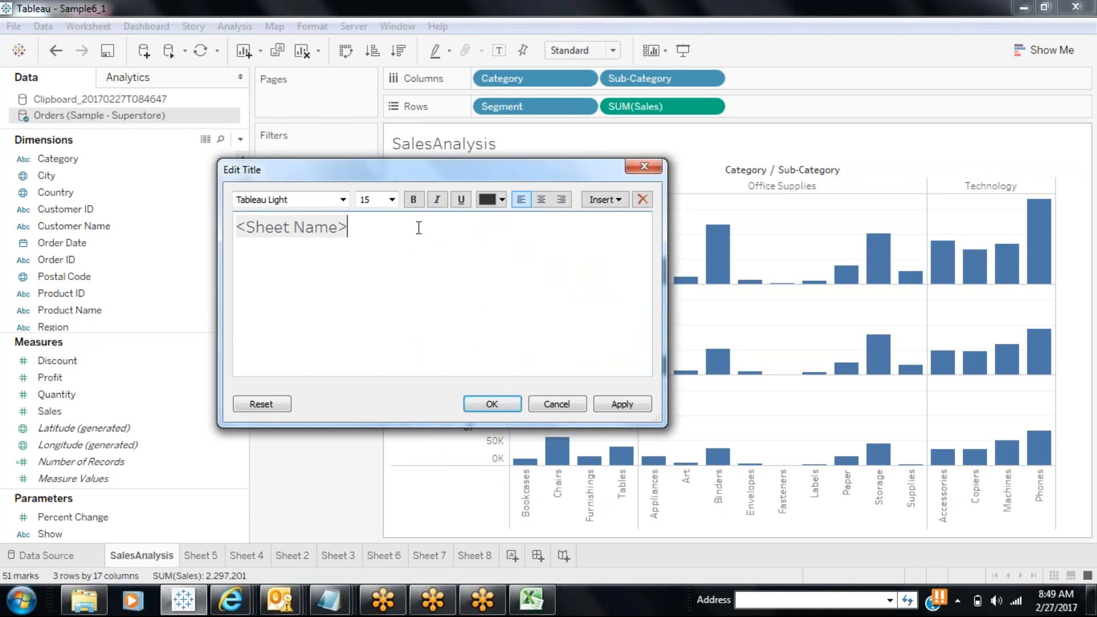
left_click(643, 164)
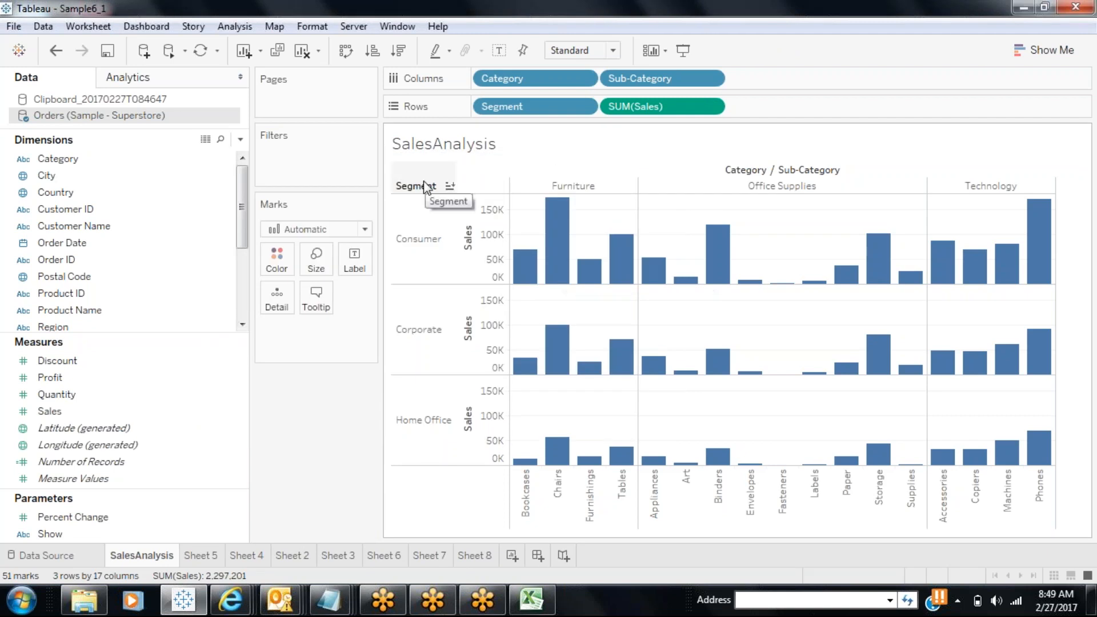
Add Category as a filter on the SalesAnalysis sheet, keeping all values included.
left_click(82, 160)
left_click_drag(82, 161, 286, 151)
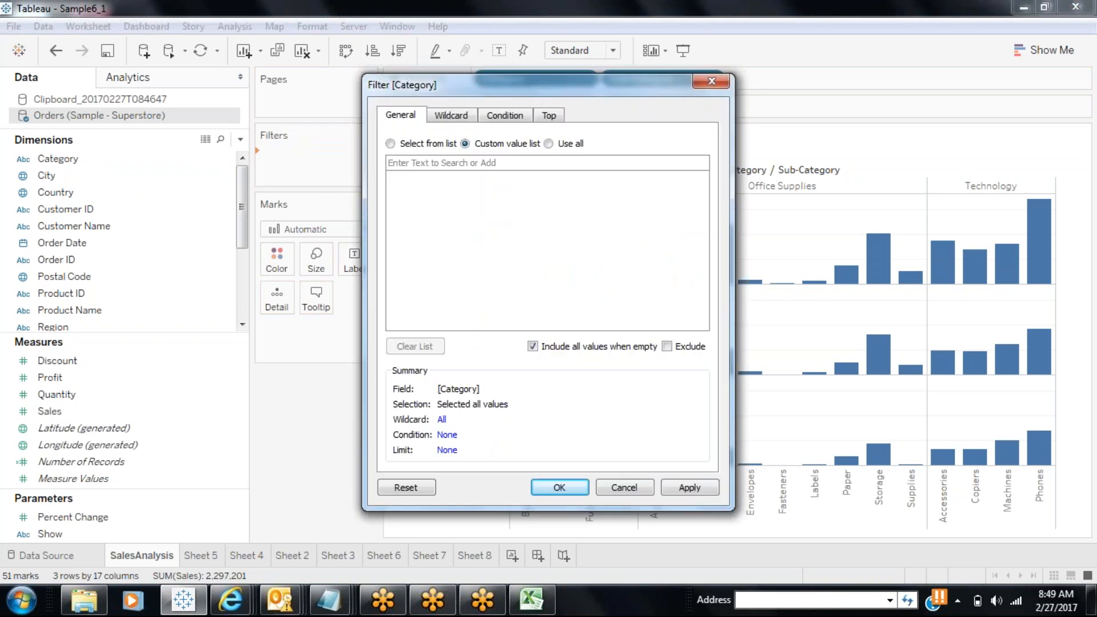
left_click(561, 487)
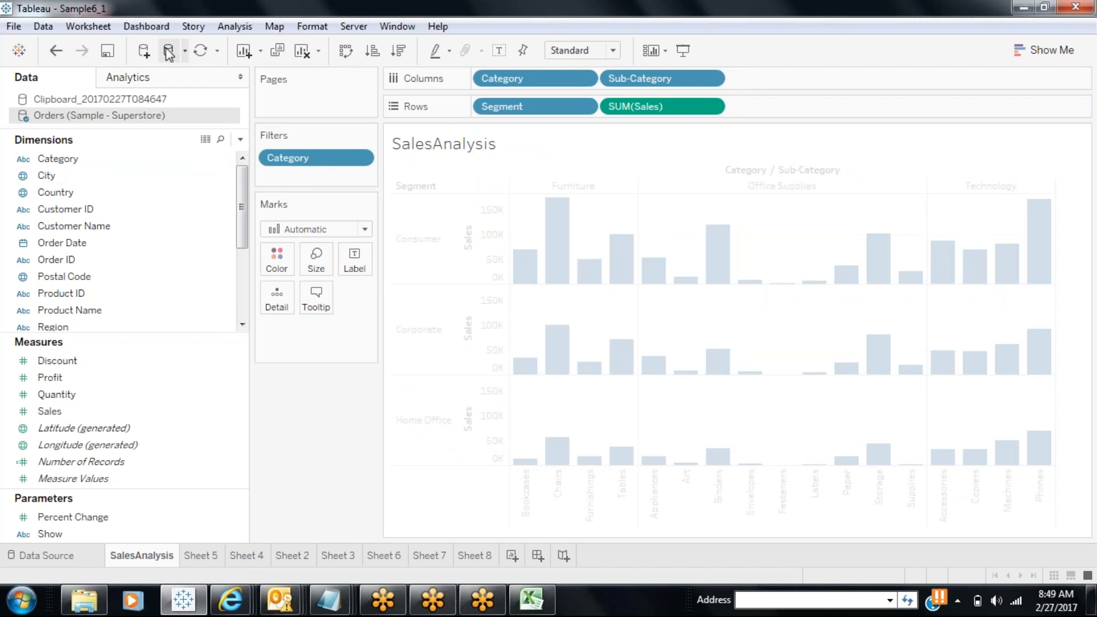
Show the Category filter card on the SalesAnalysis sheet and set it to Multiple Values (dropdown).
right_click(324, 163)
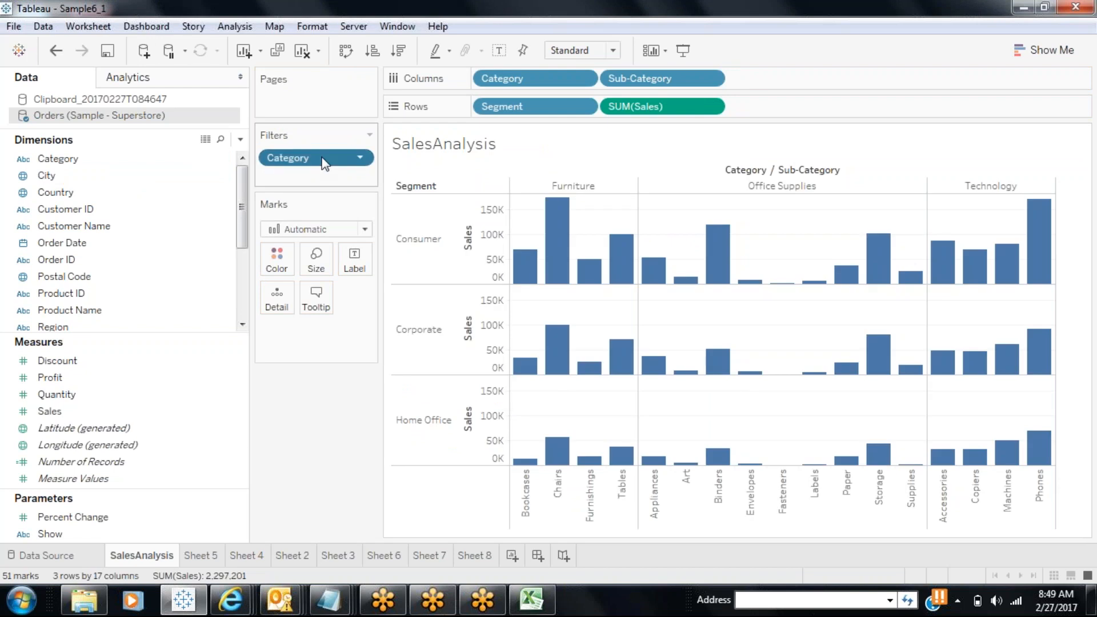
left_click(350, 189)
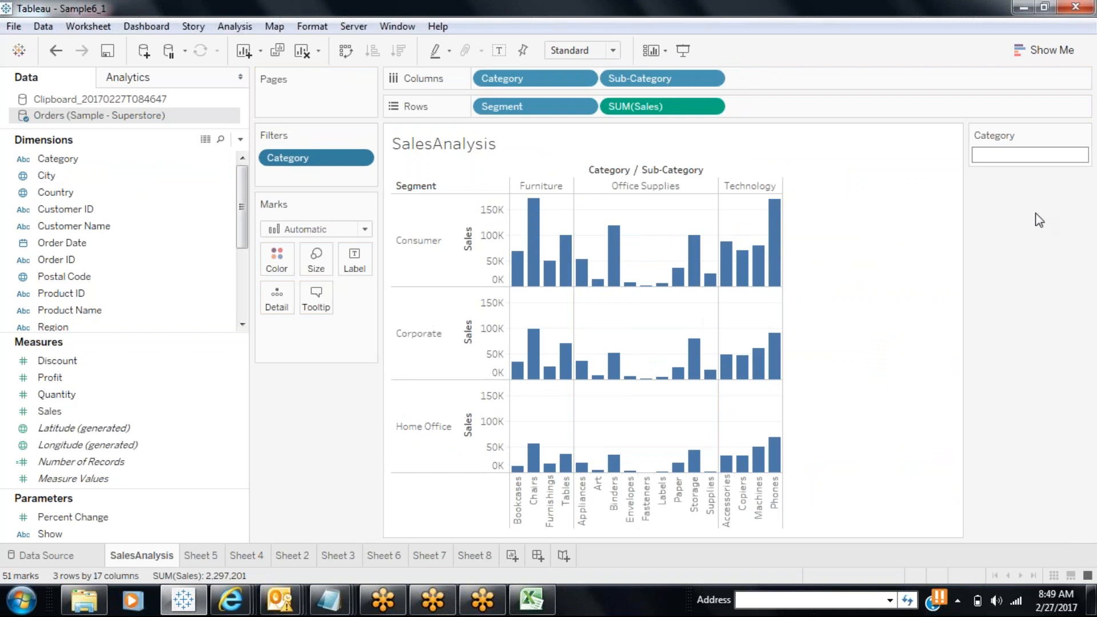
left_click(1083, 136)
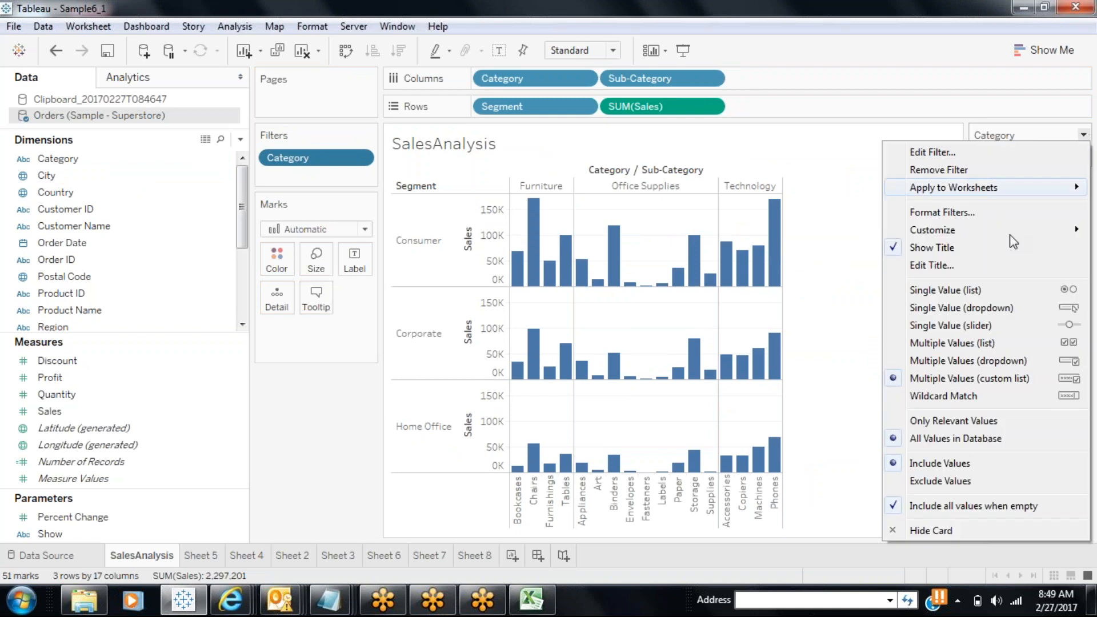
left_click(929, 361)
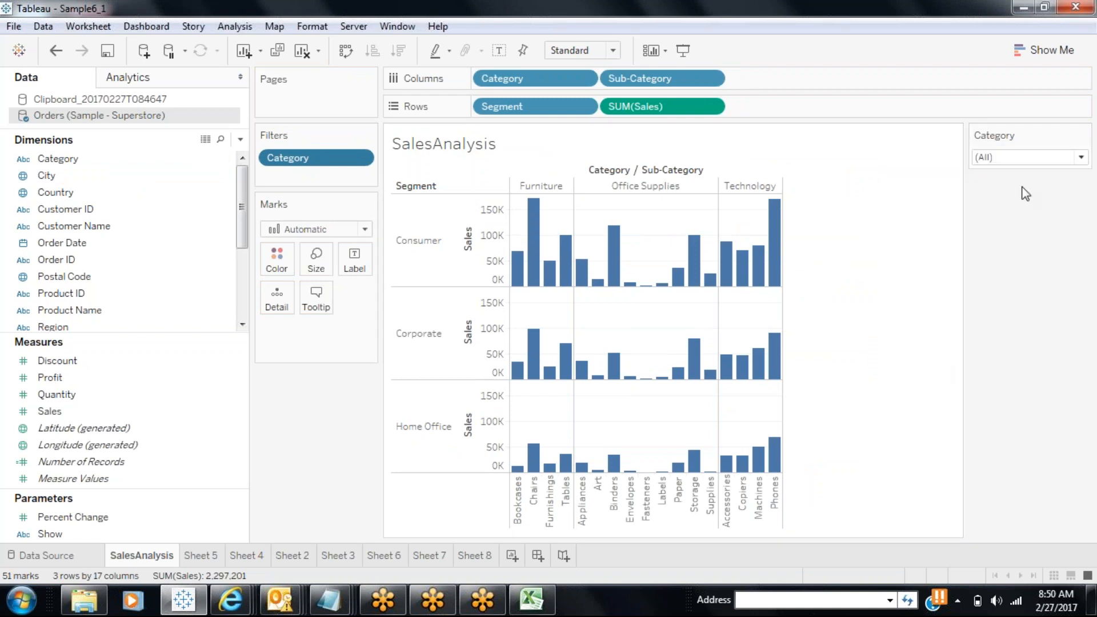
Exclude Furniture and Office Supplies in the Category filter so only Technology stays selected.
left_click(1081, 159)
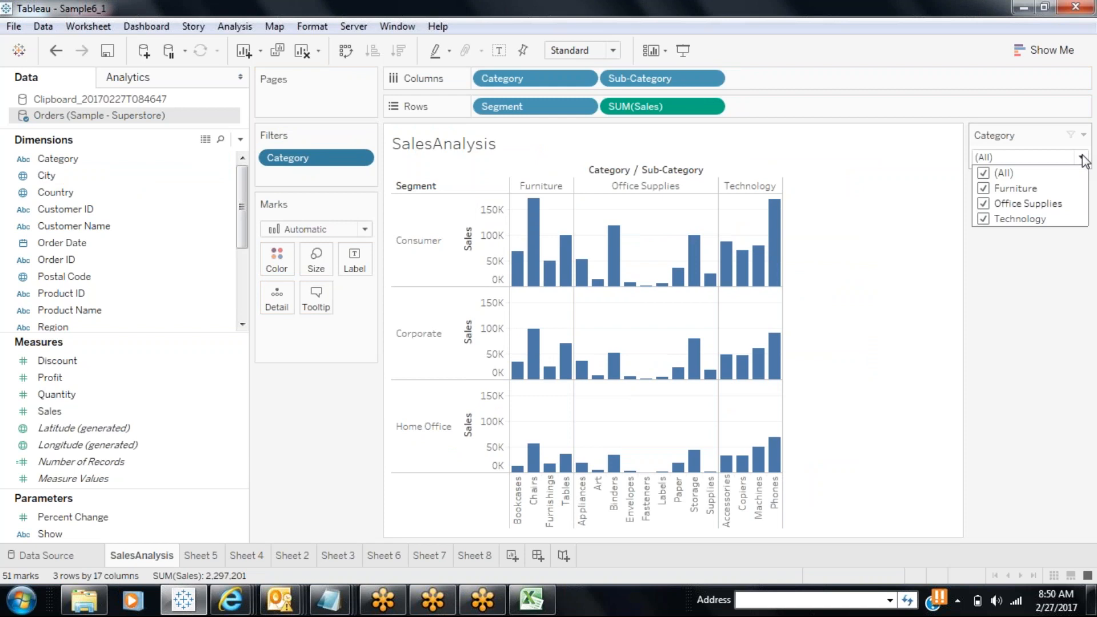
left_click(984, 188)
left_click(984, 203)
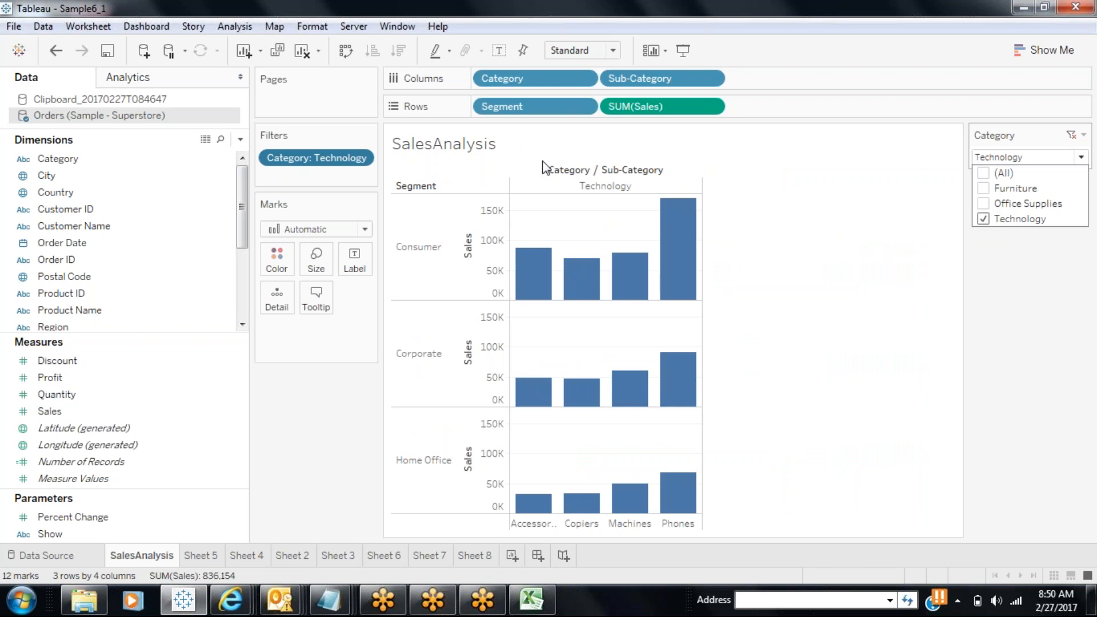
Extend the sheet title with a hyphen and the Category field so it reads <Sheet Name> - <Category>.
right_click(519, 153)
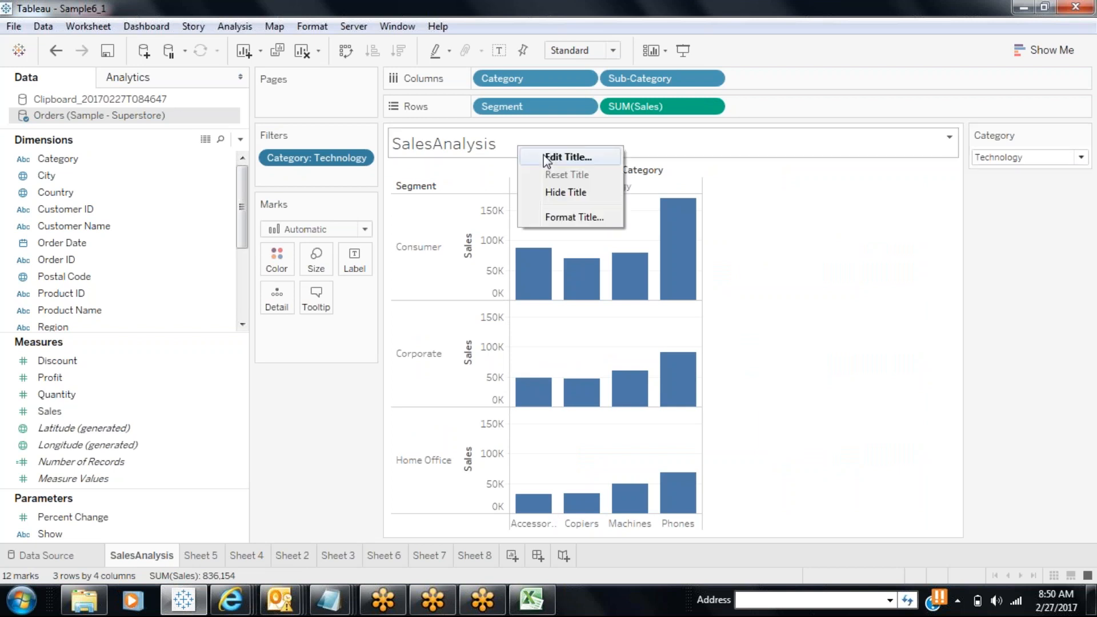
left_click(545, 160)
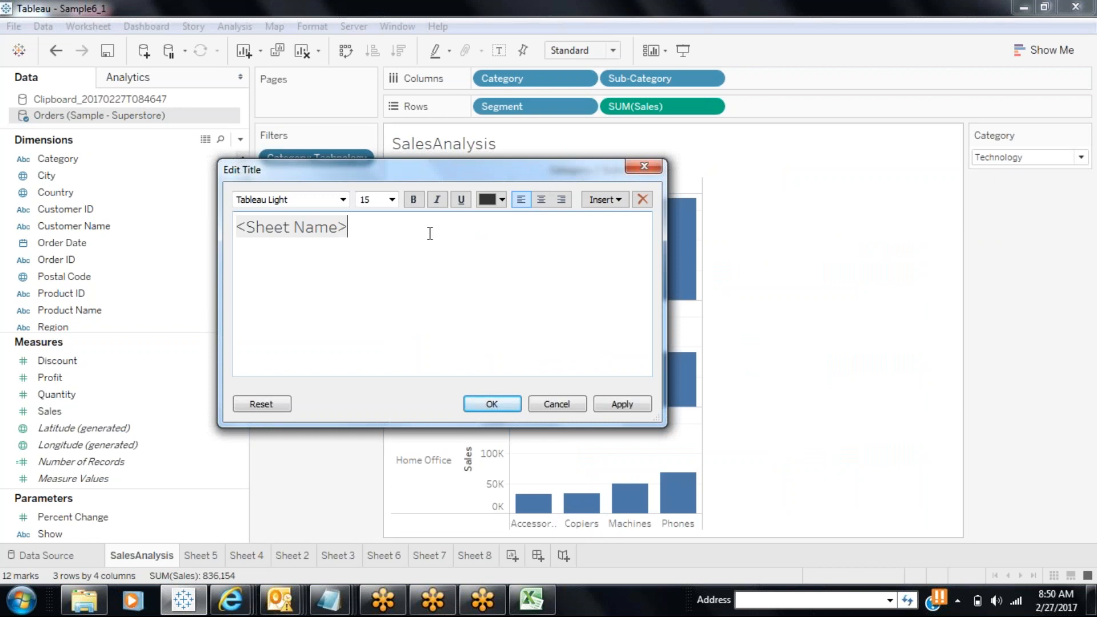
type("-")
left_click(617, 199)
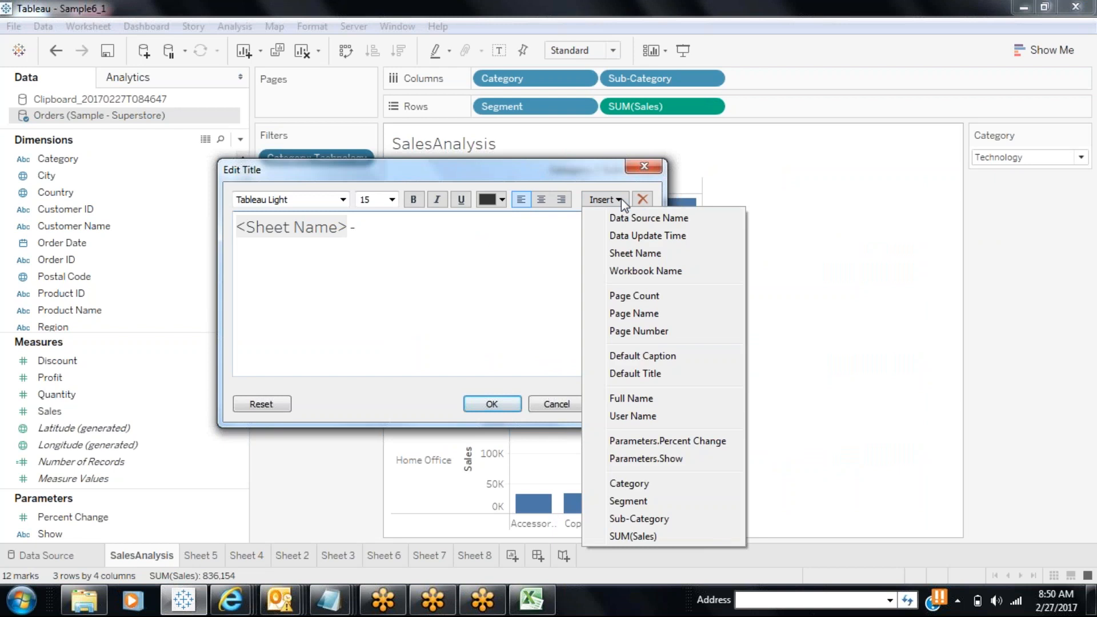
left_click(631, 486)
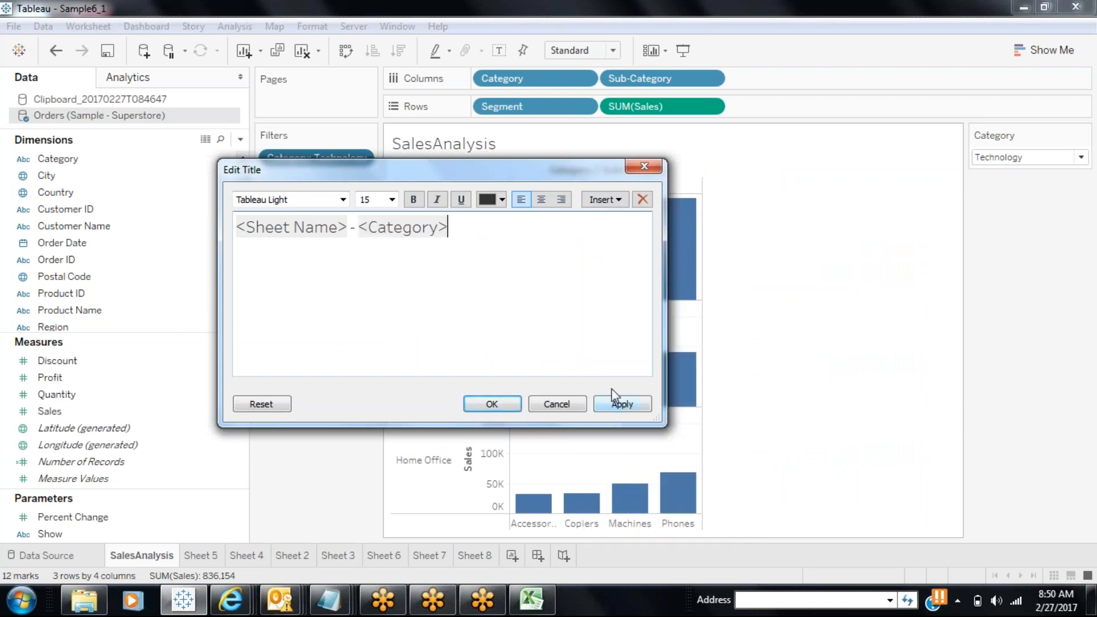
left_click(622, 404)
left_click(507, 404)
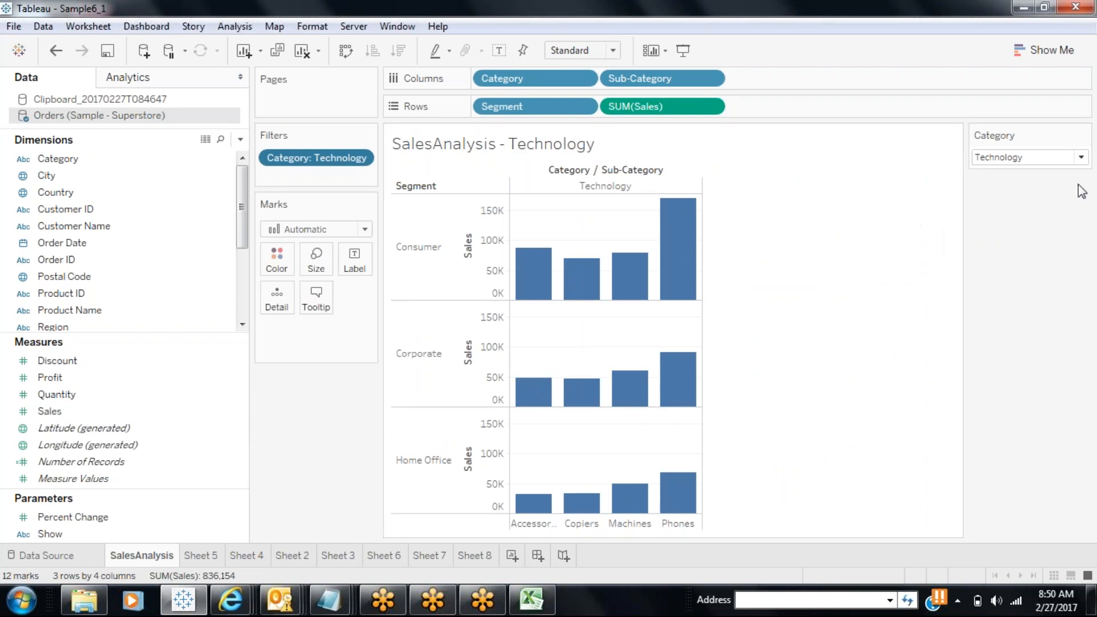
Try different Category filter selections to update the title, ending with Office Supplies and Technology selected.
left_click(1080, 159)
left_click(984, 204)
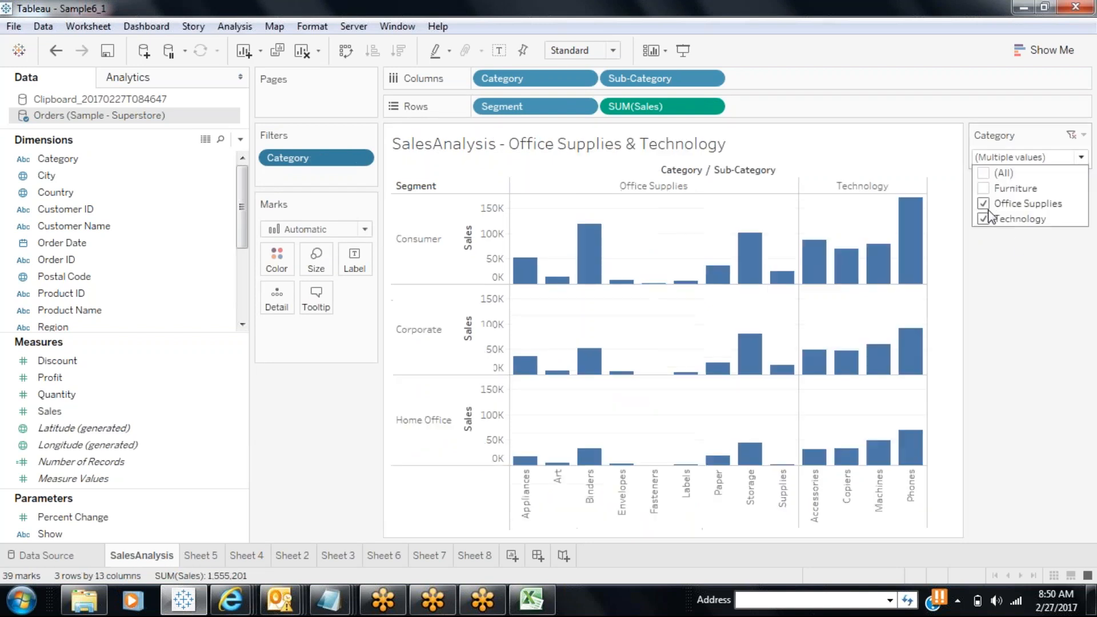
left_click(985, 219)
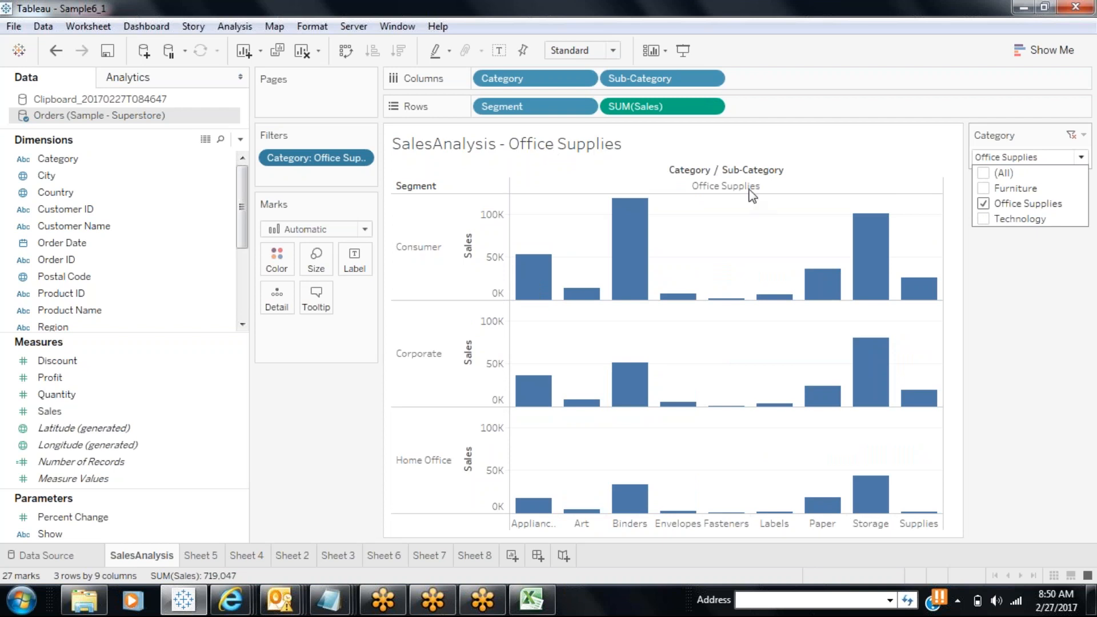
left_click(983, 219)
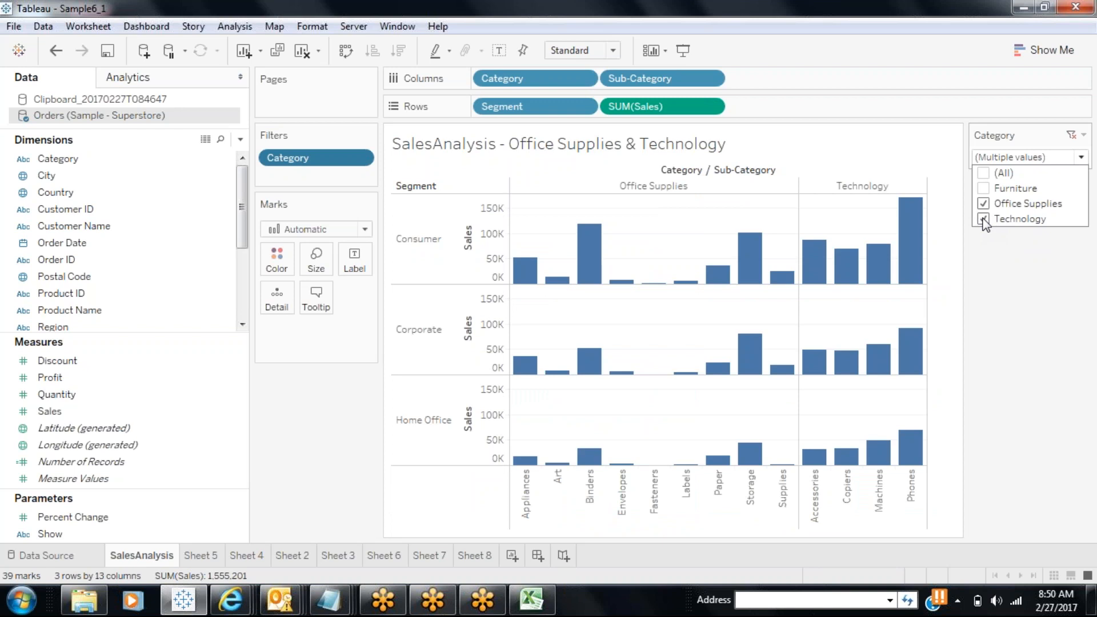
left_click(984, 191)
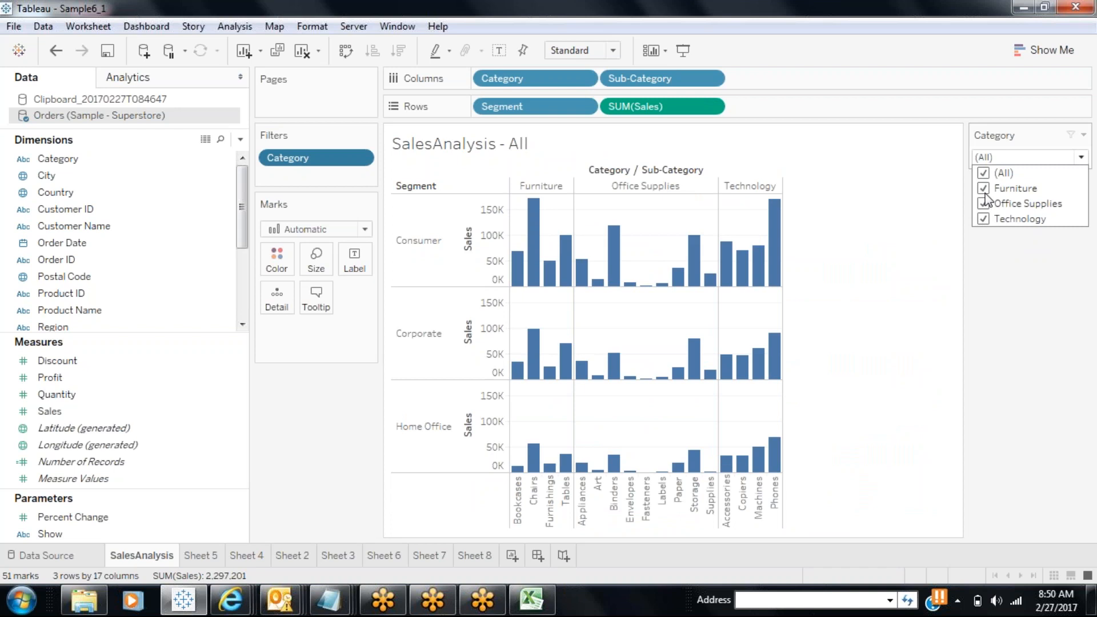
left_click(985, 193)
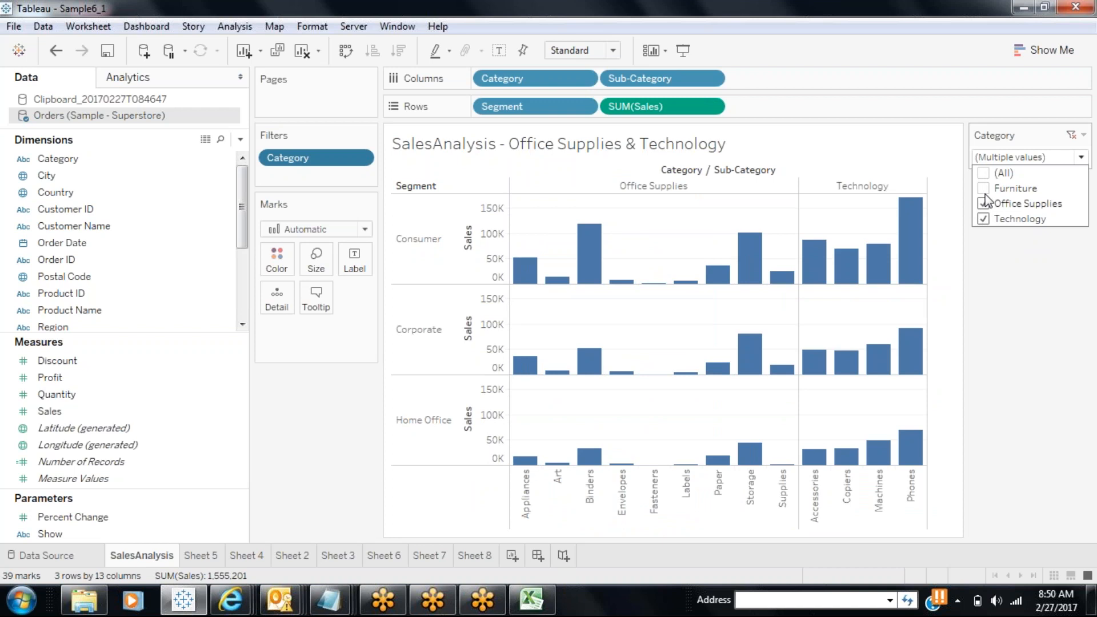
Delete the hyphen and Category field from the sheet title, insert both again after the sheet name, and apply.
double_click(582, 148)
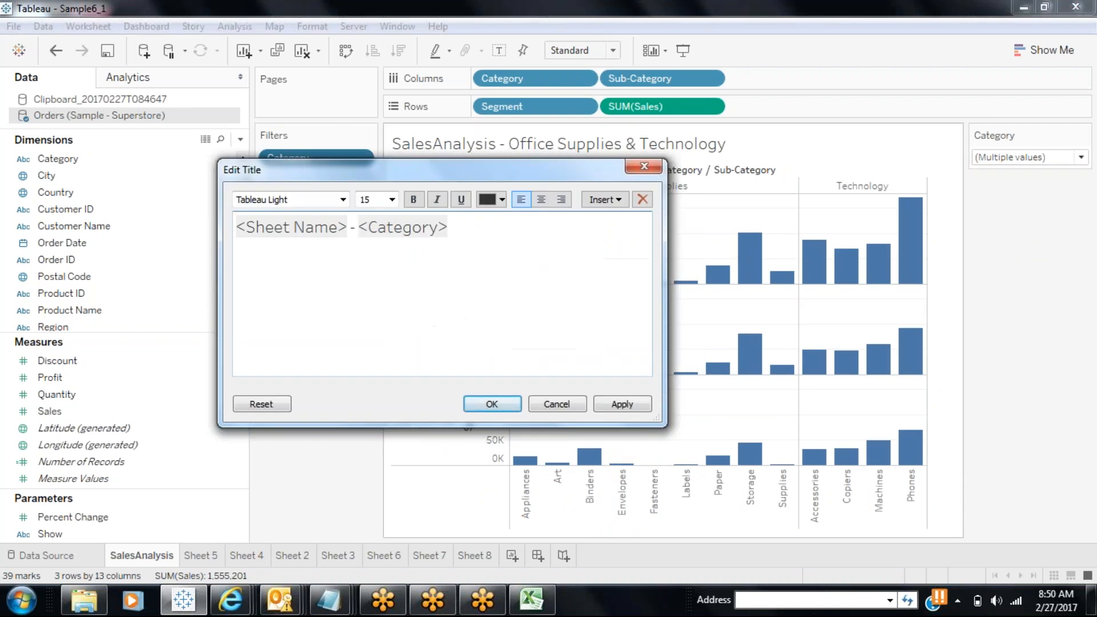
left_click_drag(459, 236, 348, 238)
key("BackSpace")
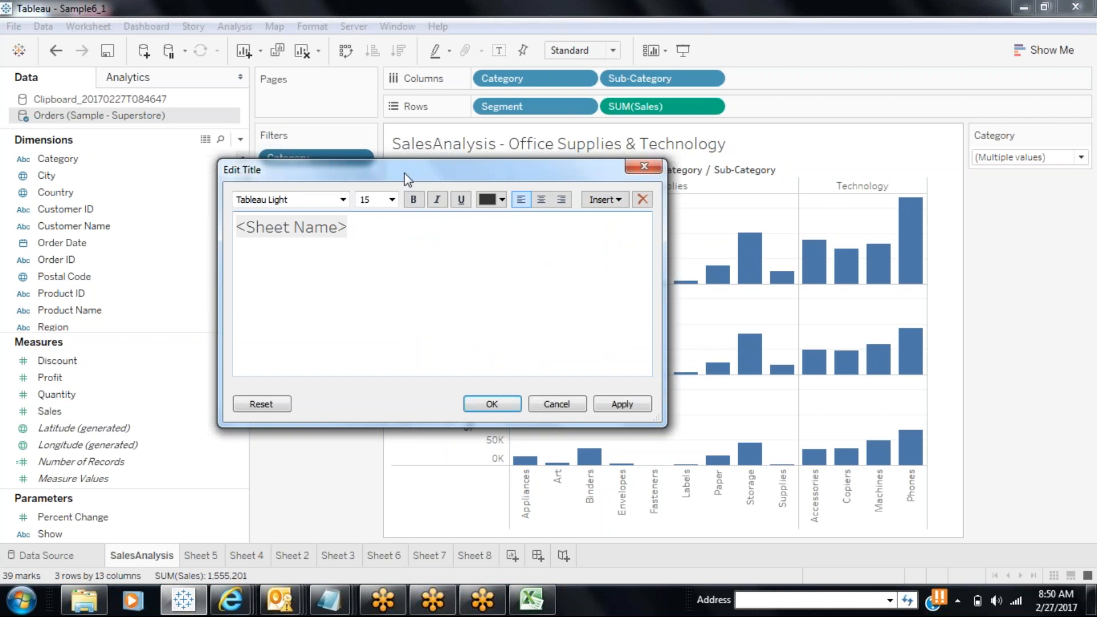
left_click_drag(405, 174, 403, 242)
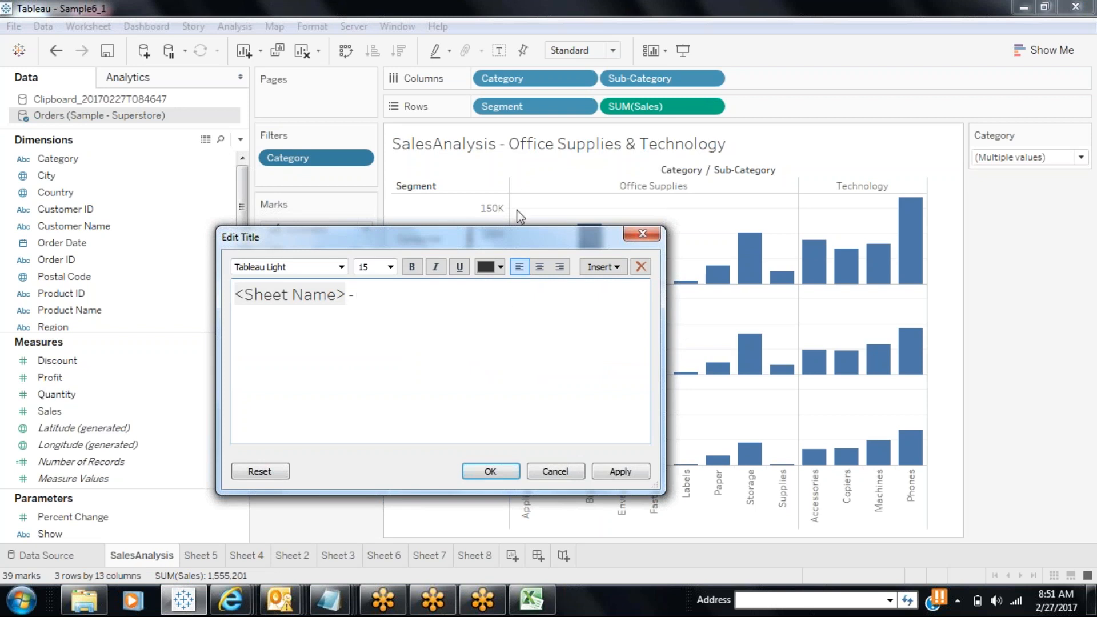
left_click(613, 269)
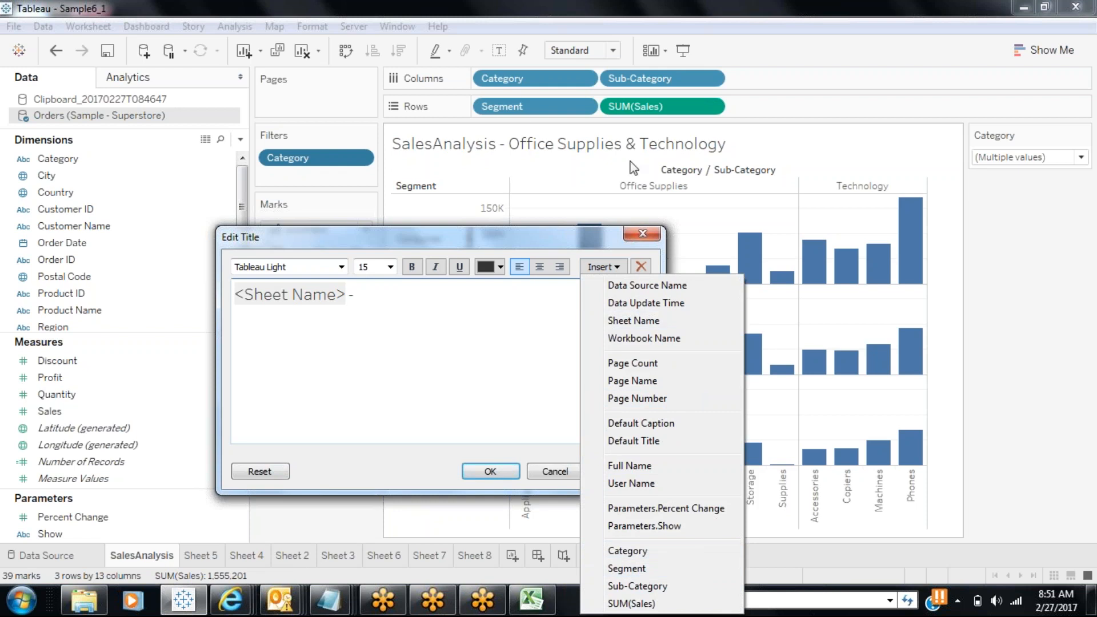
left_click(635, 552)
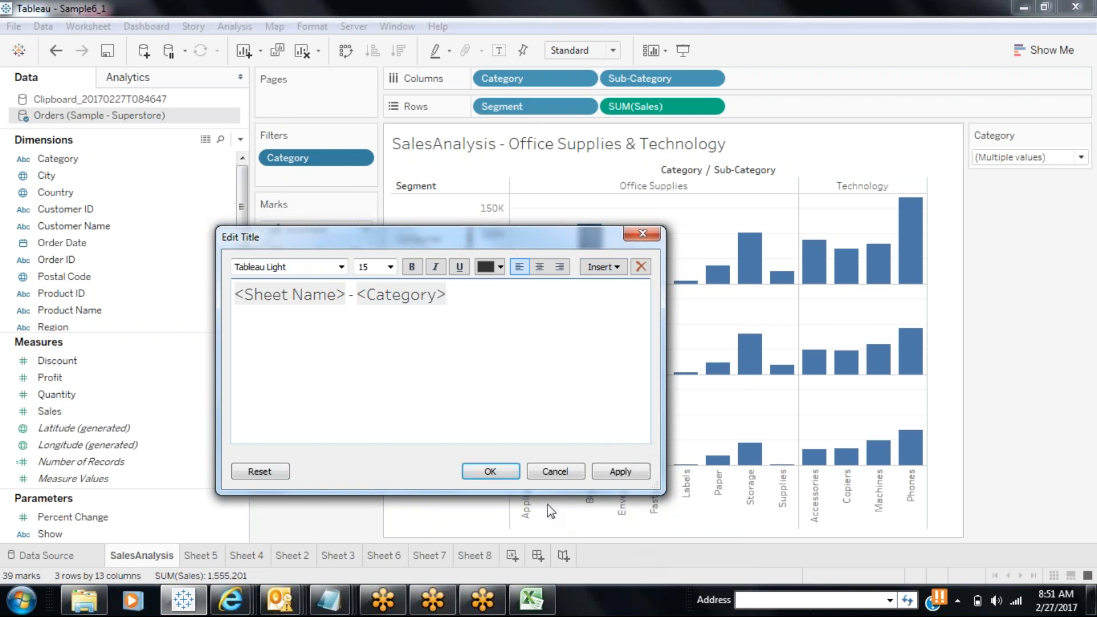
left_click(614, 474)
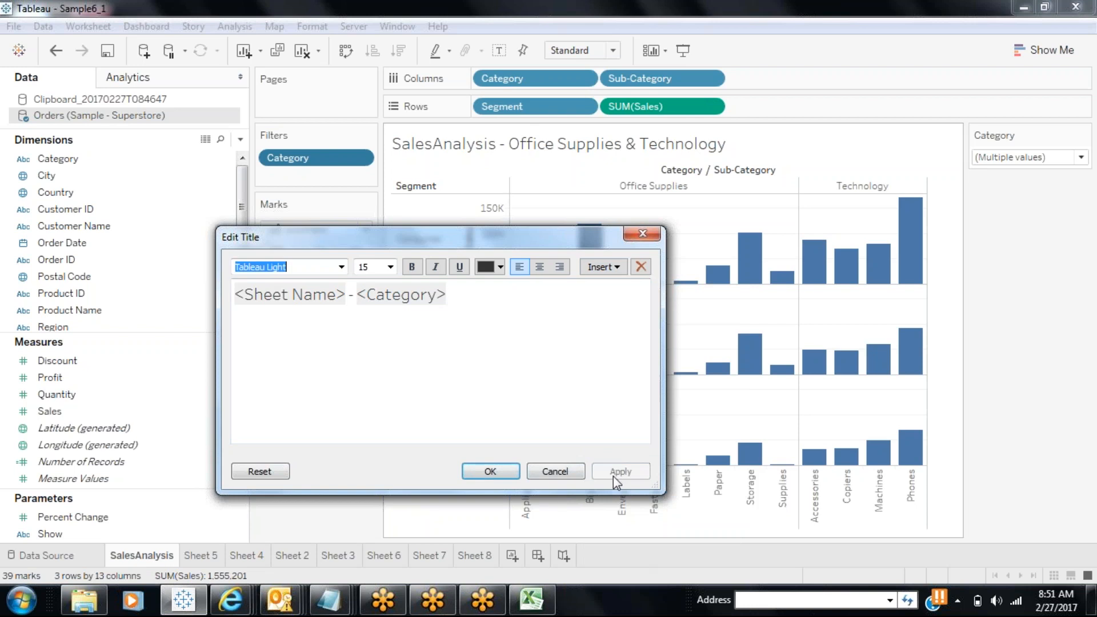
left_click(501, 473)
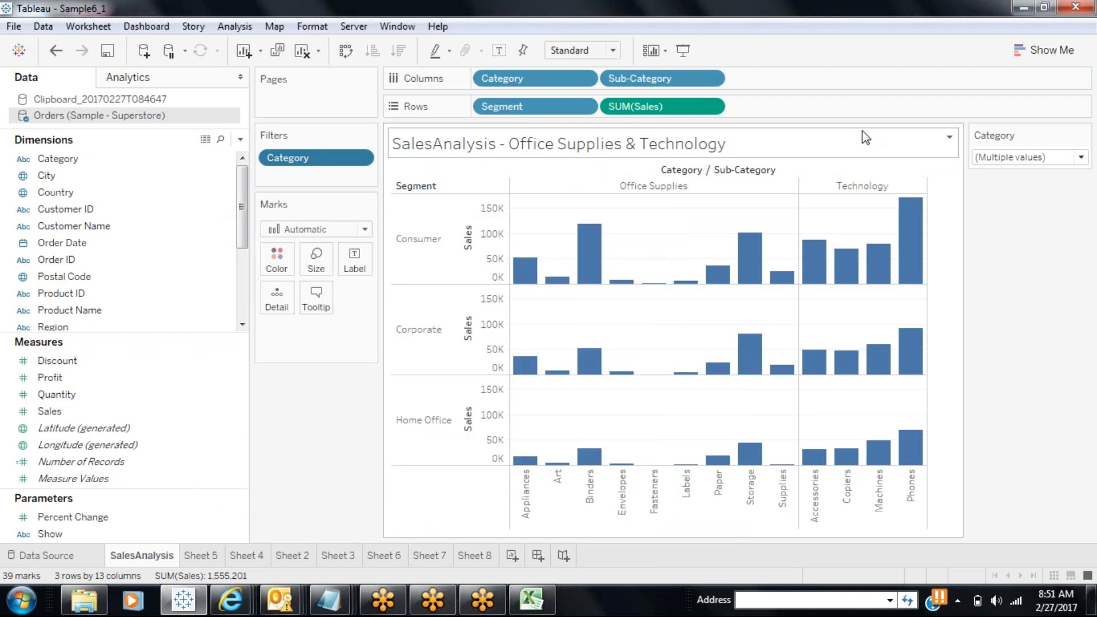
Exclude Office Supplies in the Category filter, keeping only Technology.
left_click(1062, 162)
left_click(984, 205)
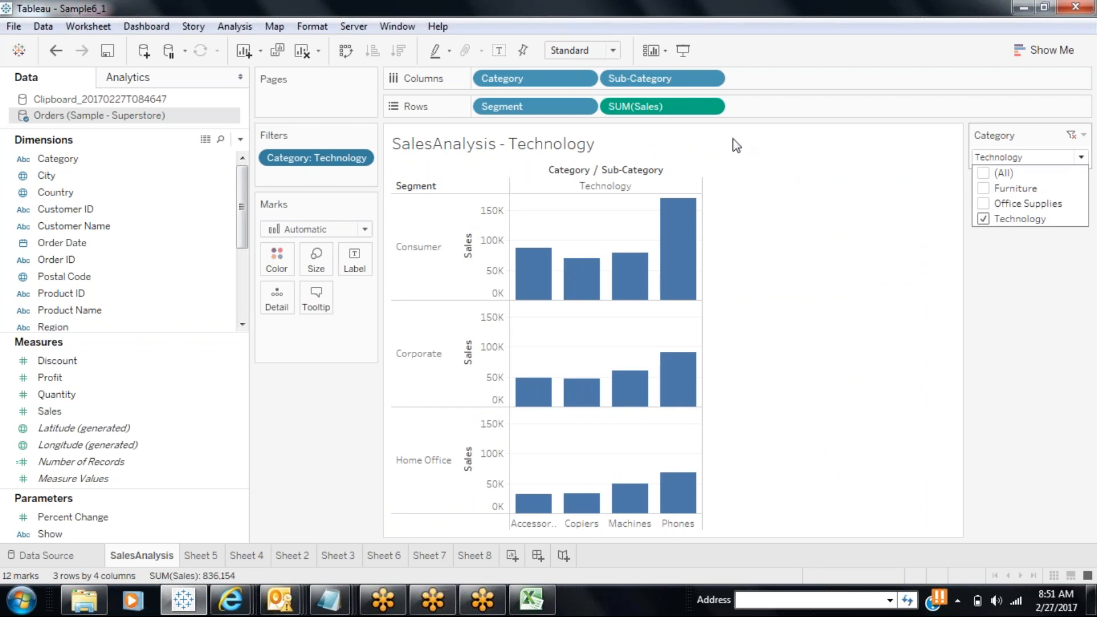
Review the fields that can be inserted into the sheet title and close the title editor without changes.
double_click(731, 146)
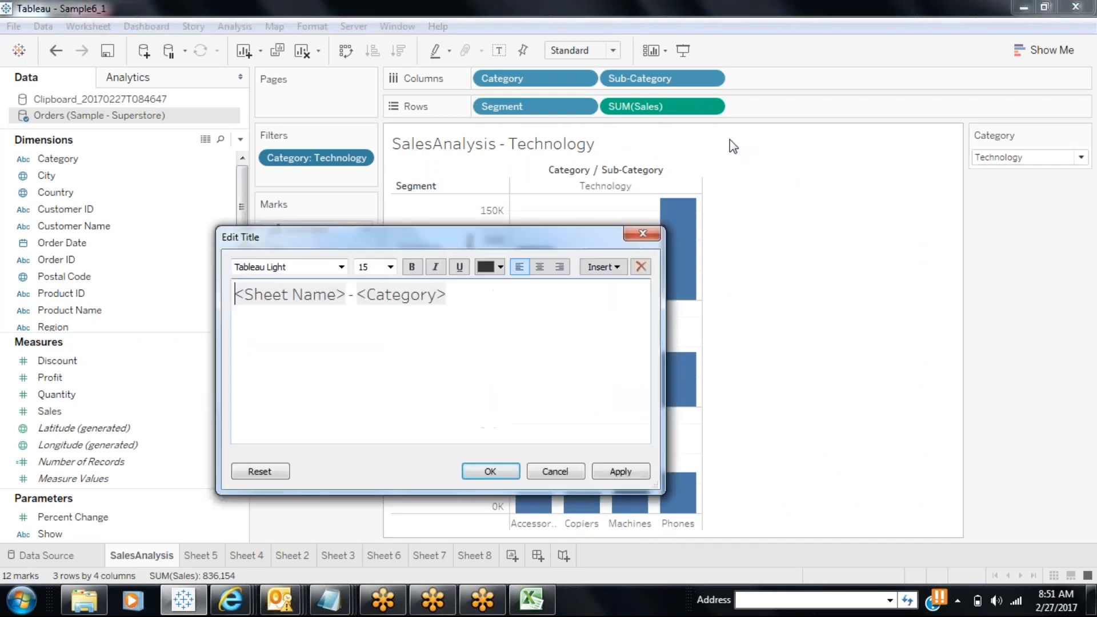
left_click(621, 267)
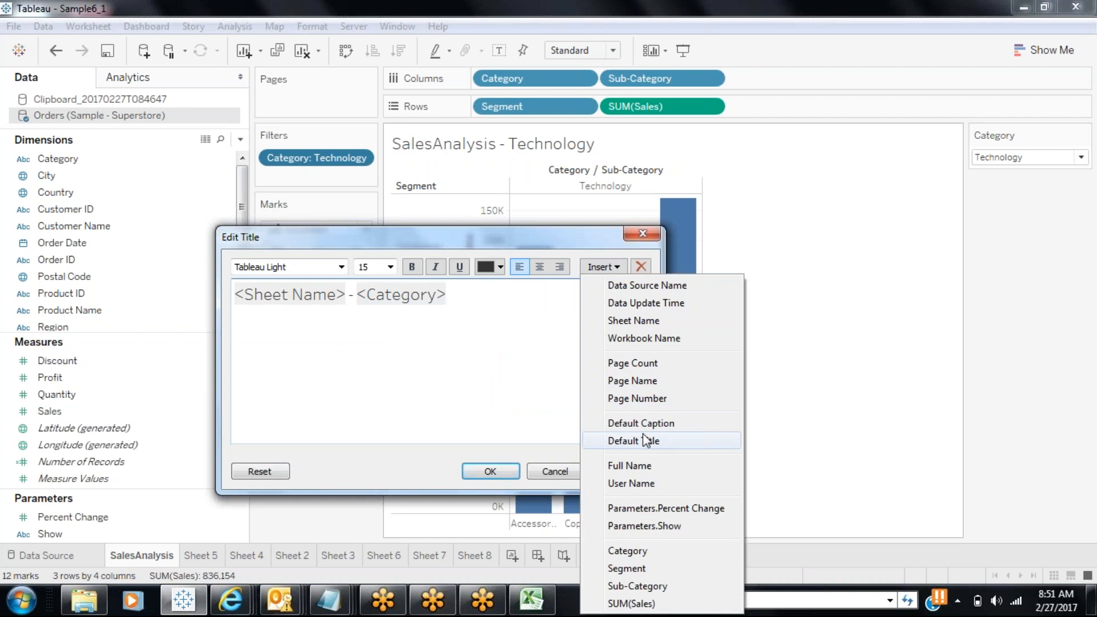
left_click(490, 471)
Append a comma and the Segment field to the title so it reads <Sheet Name> - <Category>, <Segment>.
double_click(550, 153)
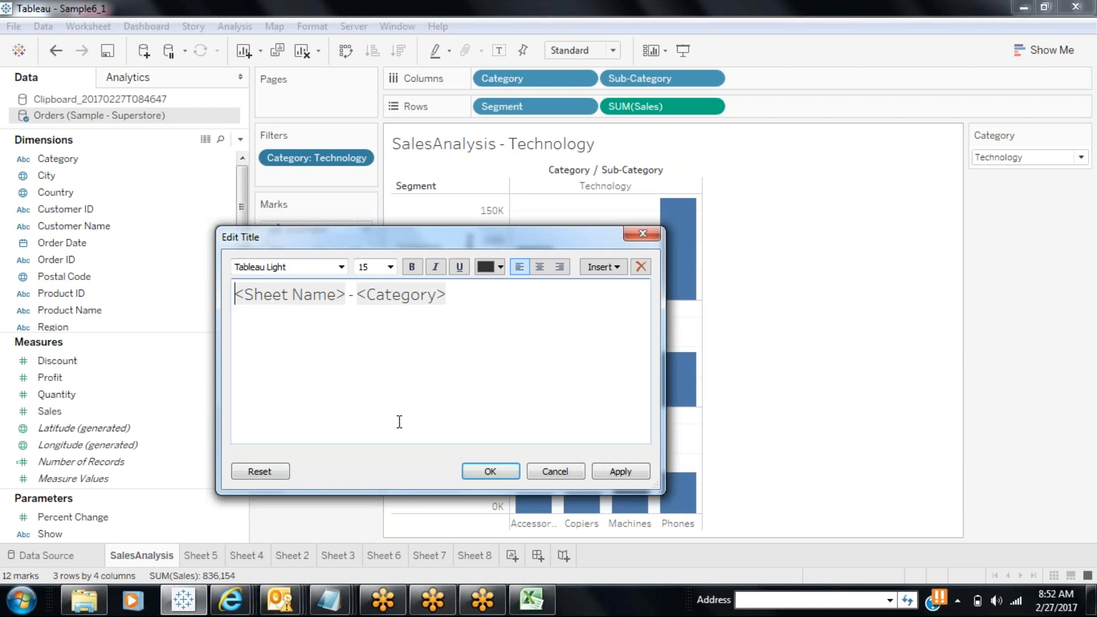
left_click(524, 303)
type(",")
left_click(618, 268)
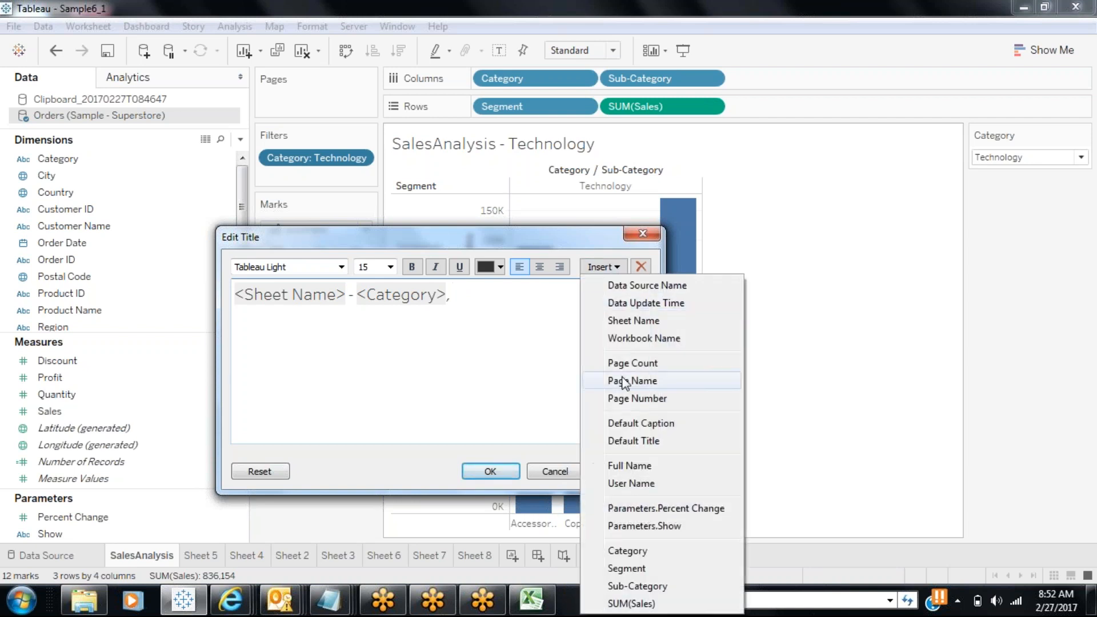
left_click(632, 568)
left_click(609, 475)
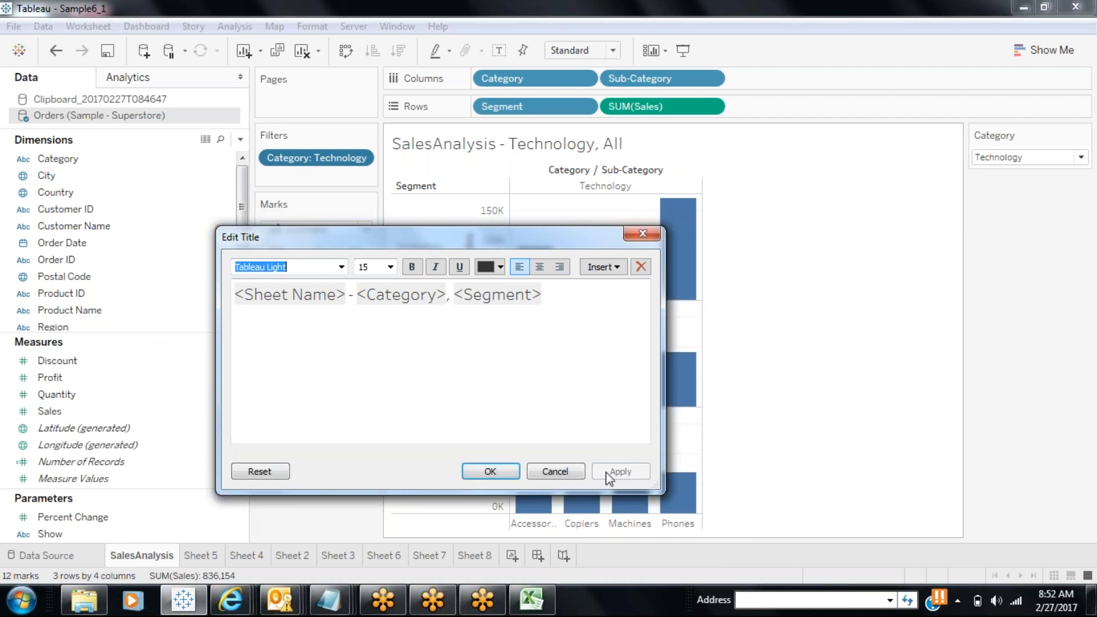
left_click(503, 473)
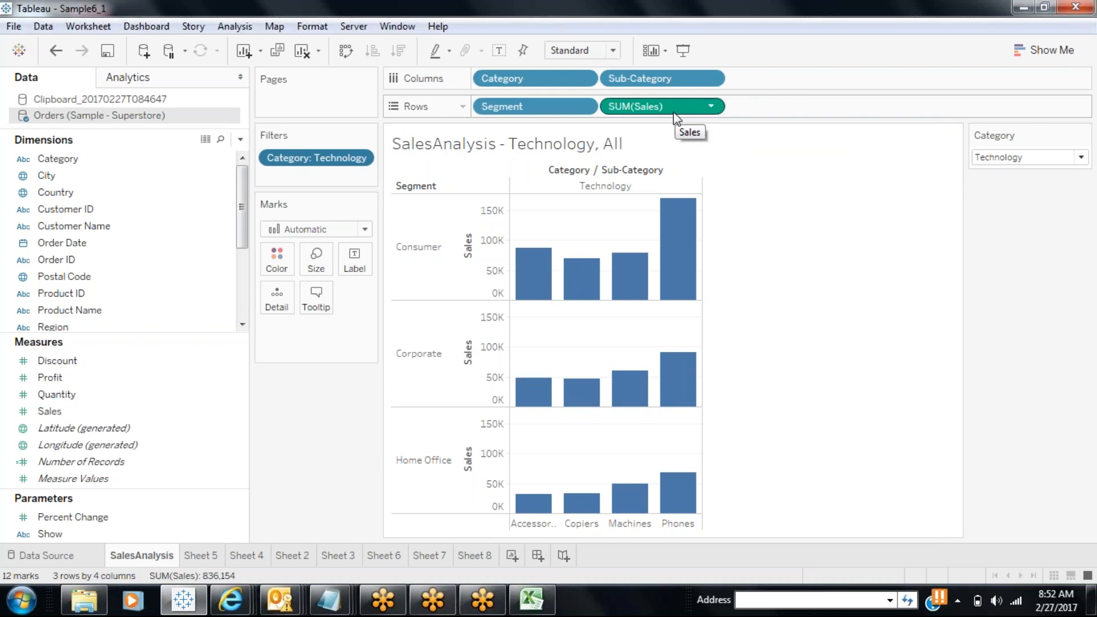
Hide the SalesAnalysis sheet title and show it again through the worksheet display options.
right_click(746, 153)
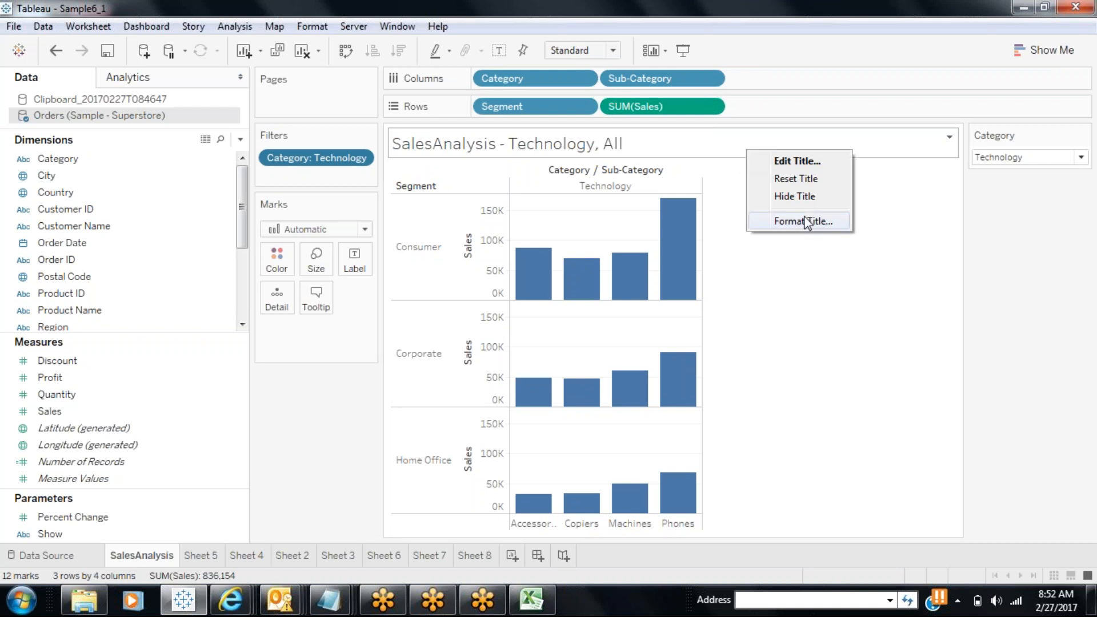
left_click(805, 197)
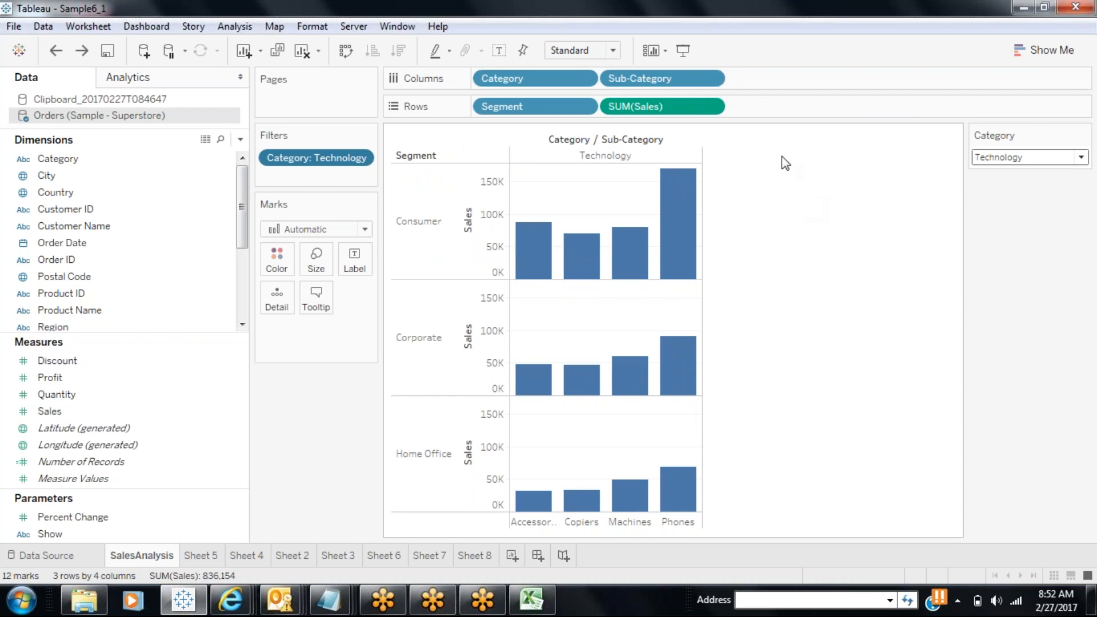
right_click(739, 136)
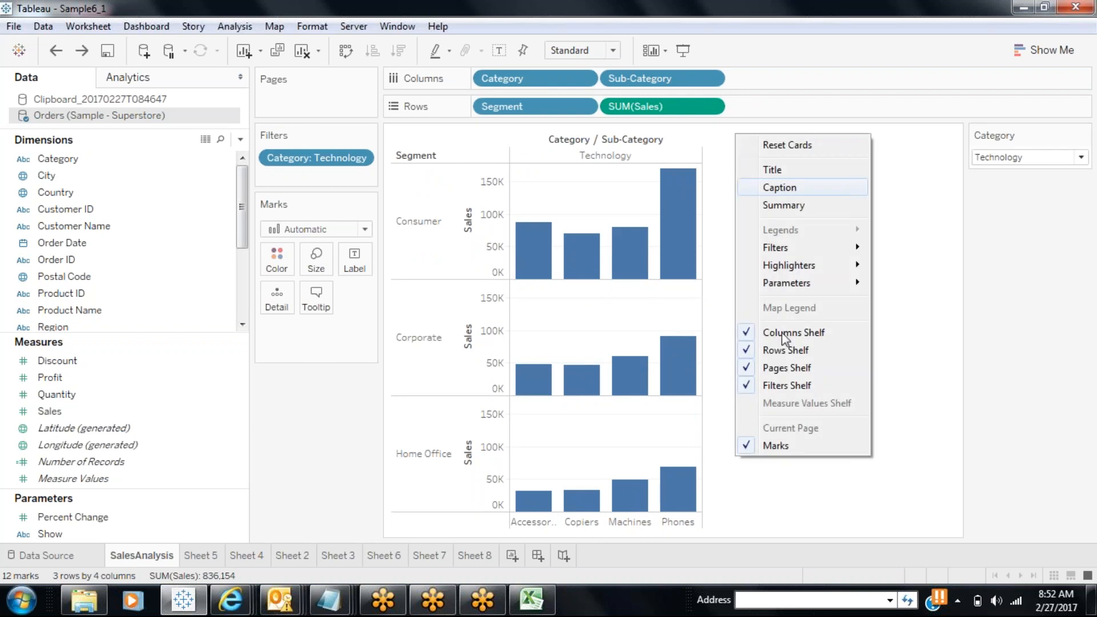
left_click(752, 176)
Open the sheet title's formatting options and give the title a light beige shading.
right_click(742, 139)
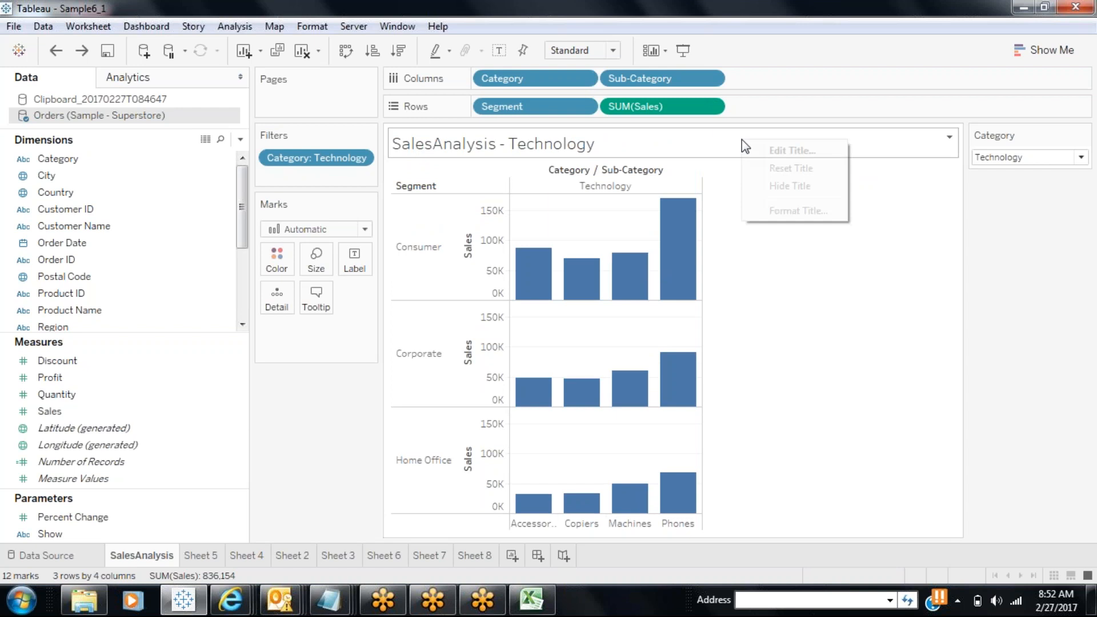
left_click(789, 215)
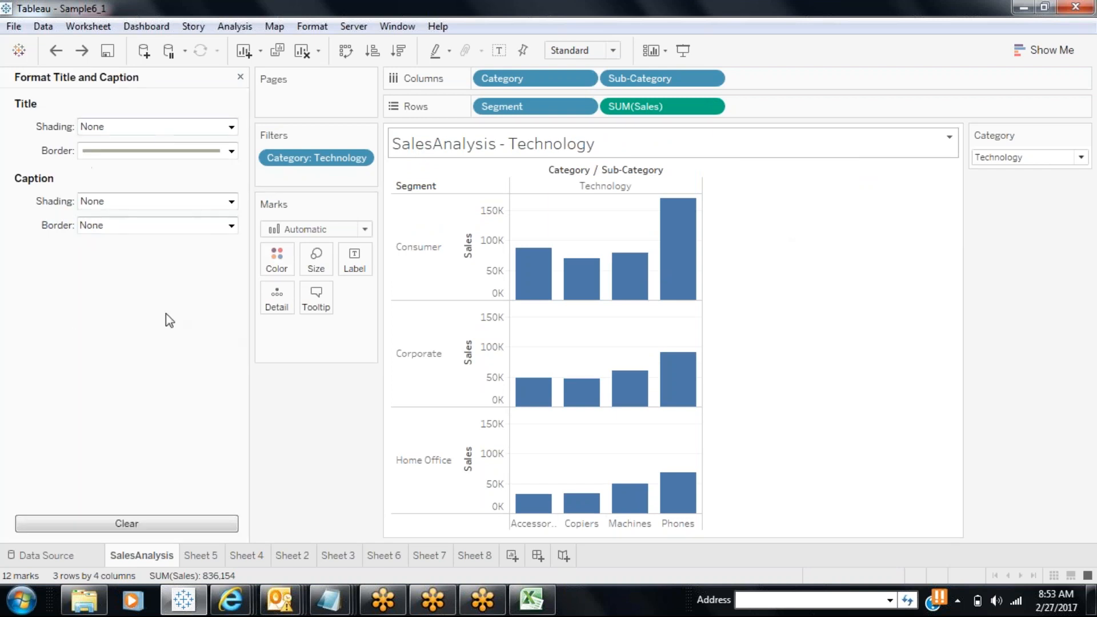
left_click(197, 132)
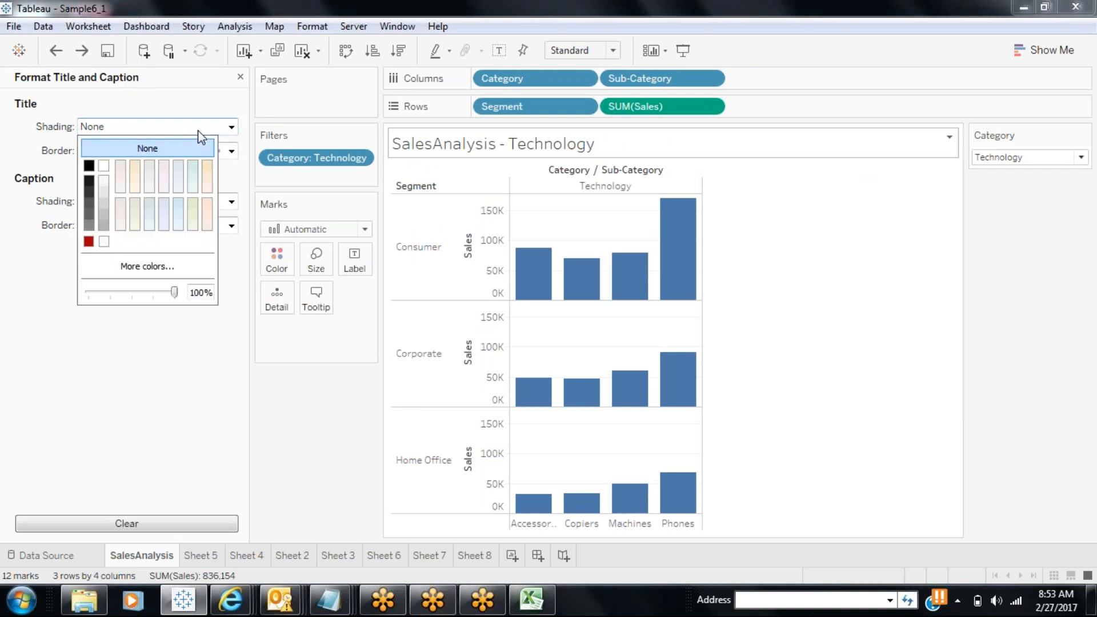
left_click(207, 163)
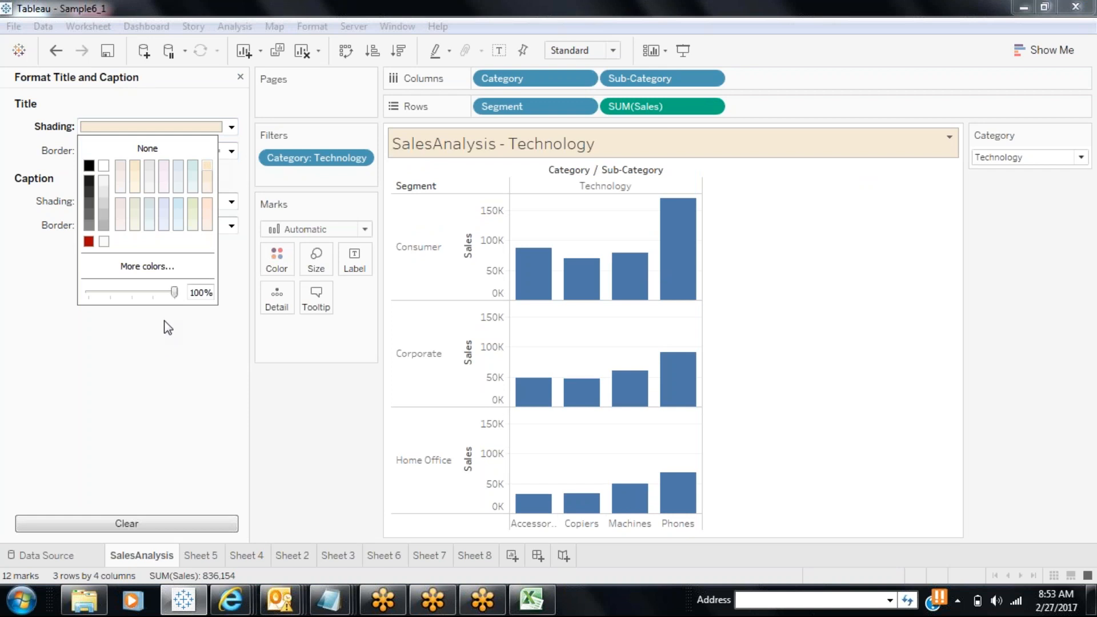
left_click(164, 323)
Set the title border to a dashed line with the thinnest weight in blue.
left_click(230, 150)
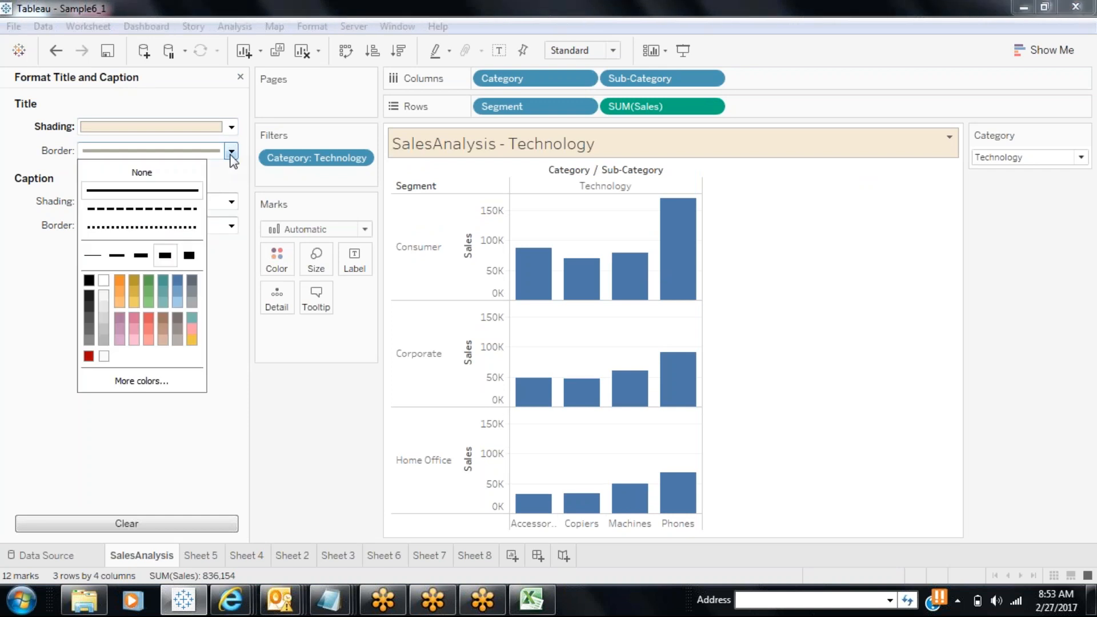
left_click(177, 210)
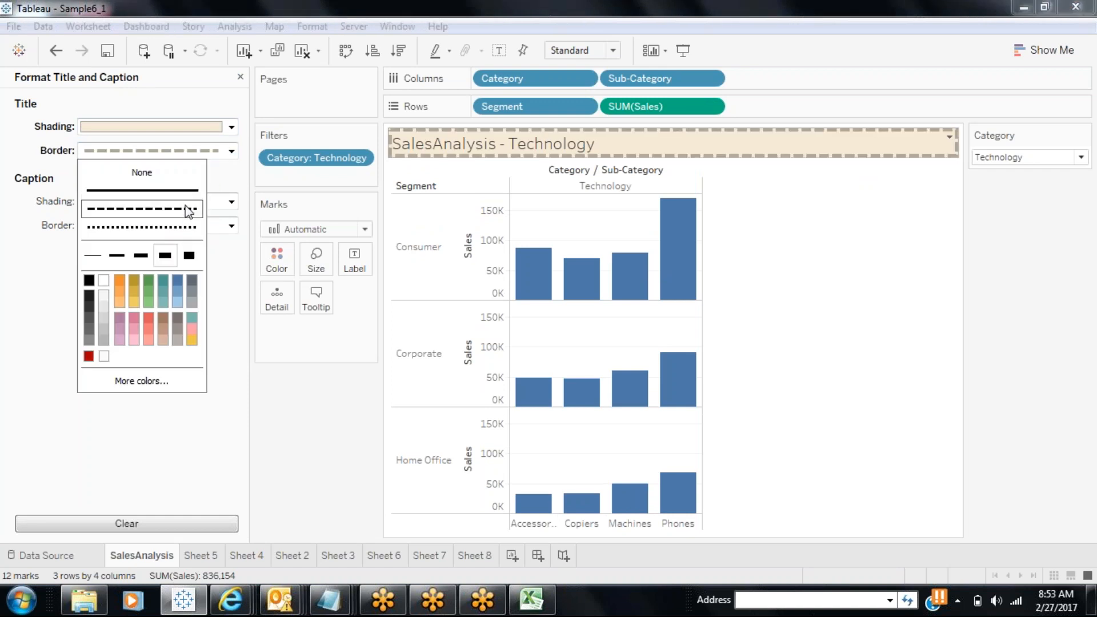
left_click(93, 256)
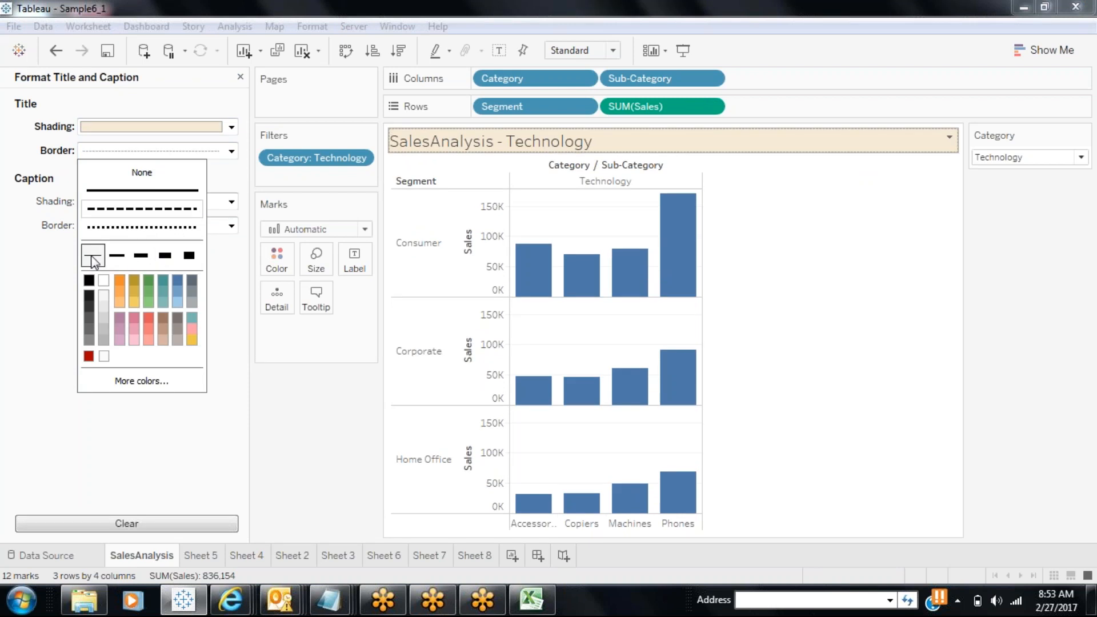
left_click(88, 356)
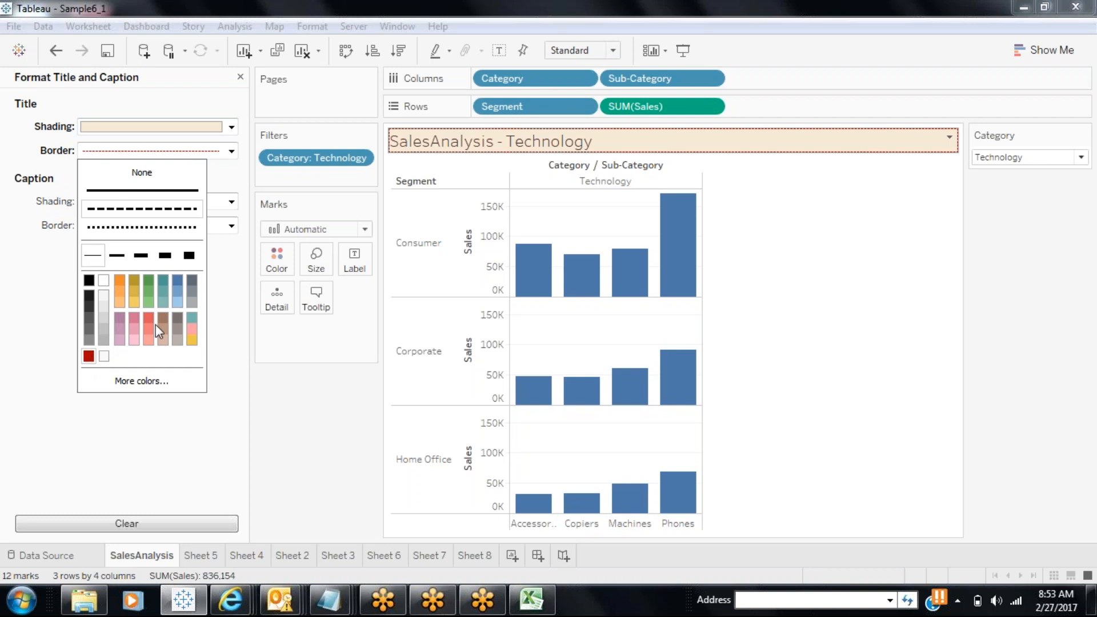
left_click(177, 276)
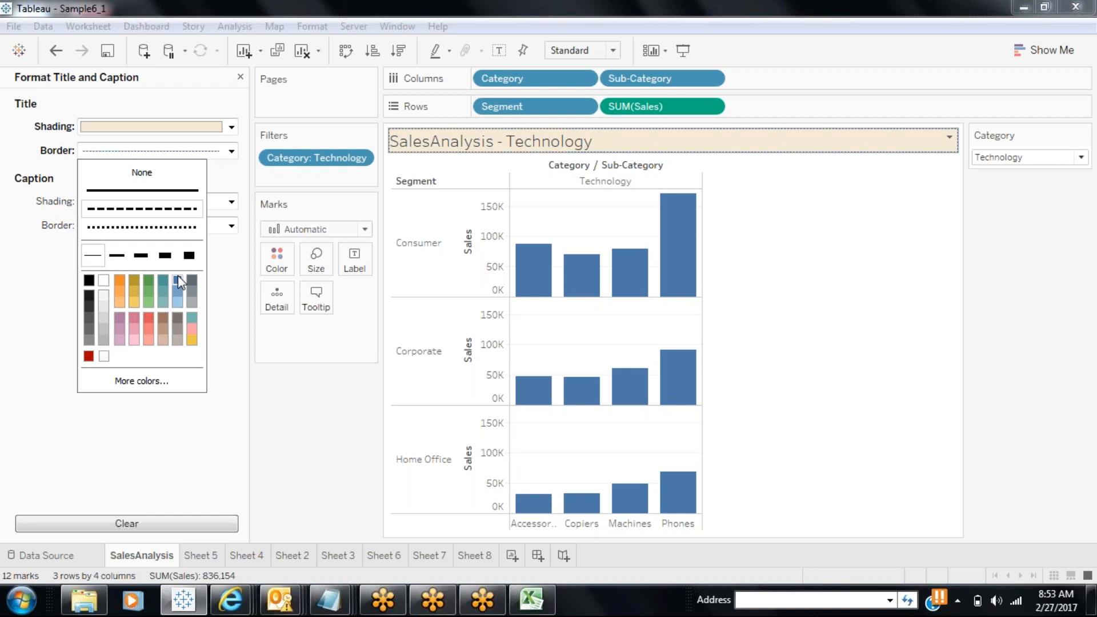
left_click(237, 294)
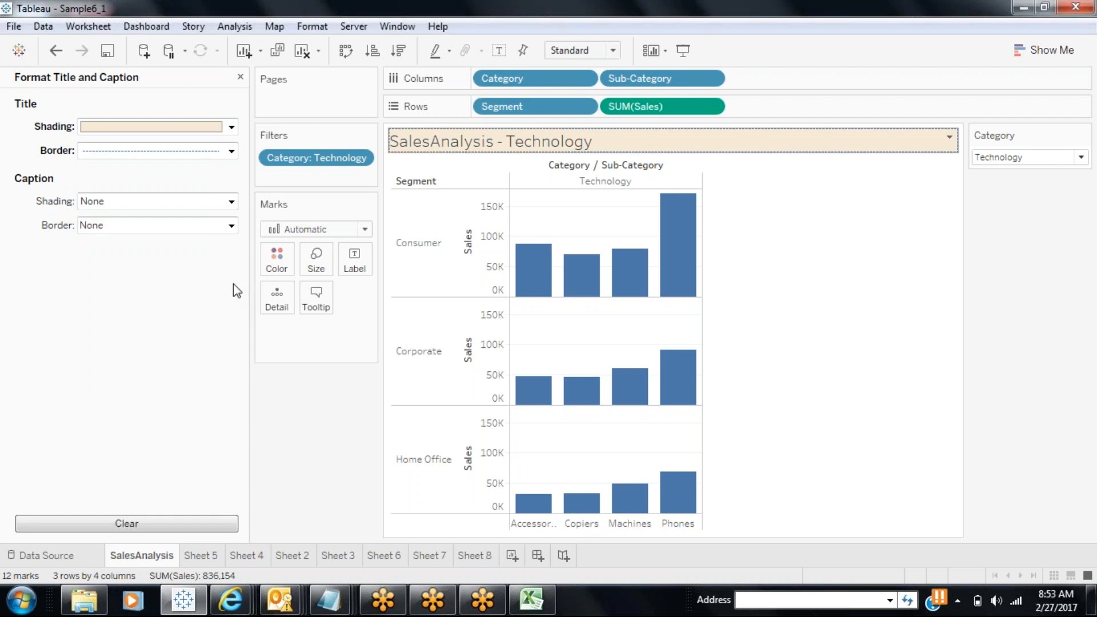
Set the caption shading to dark red.
left_click(231, 203)
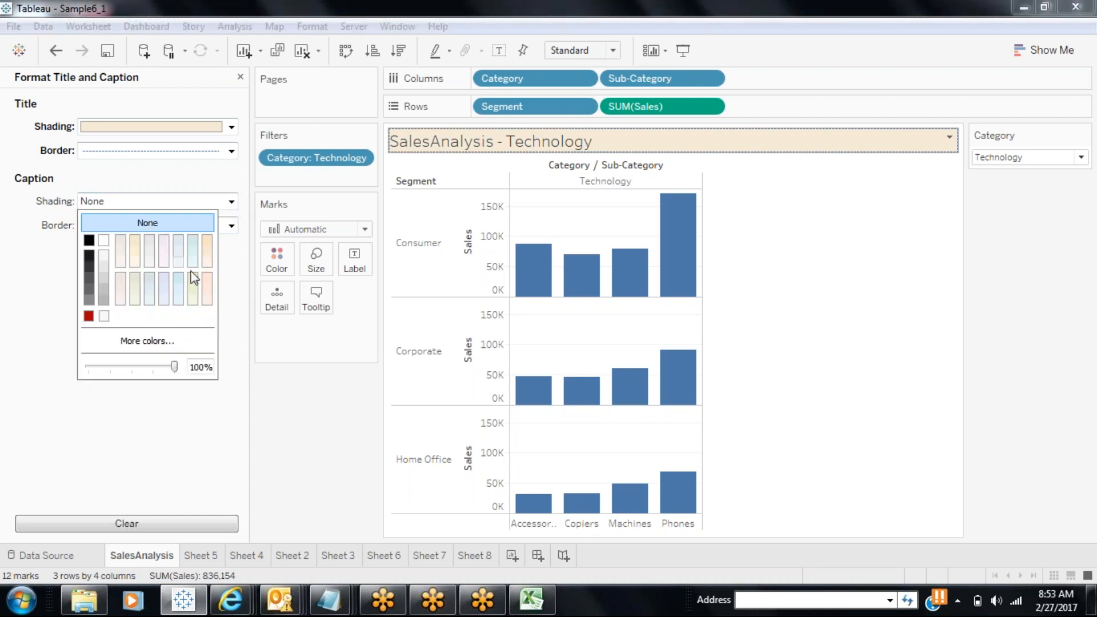
left_click(89, 316)
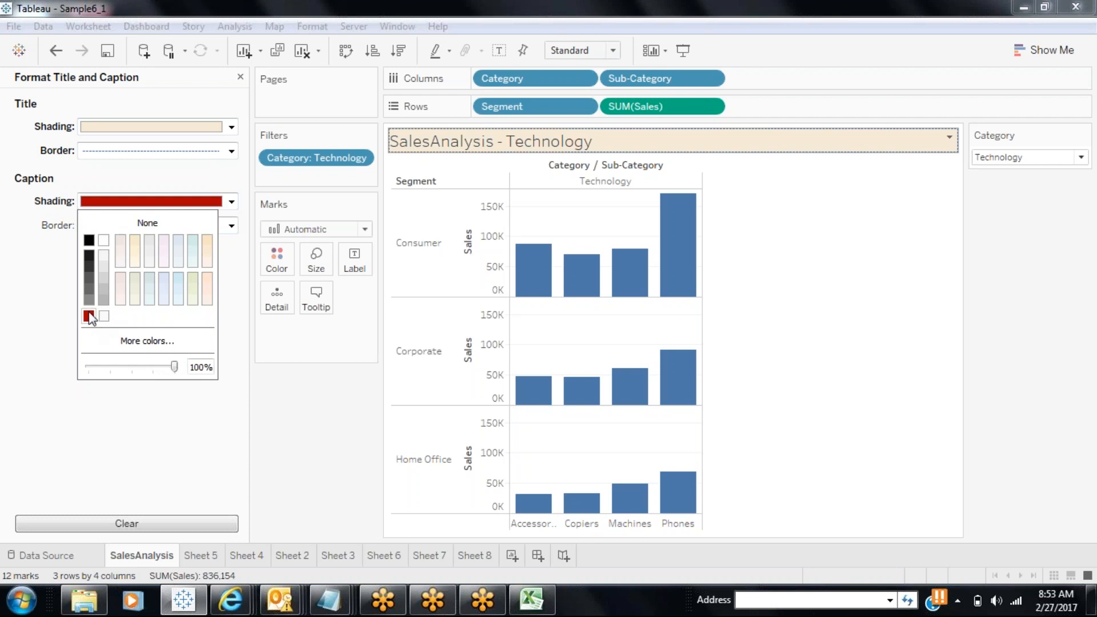
left_click(48, 291)
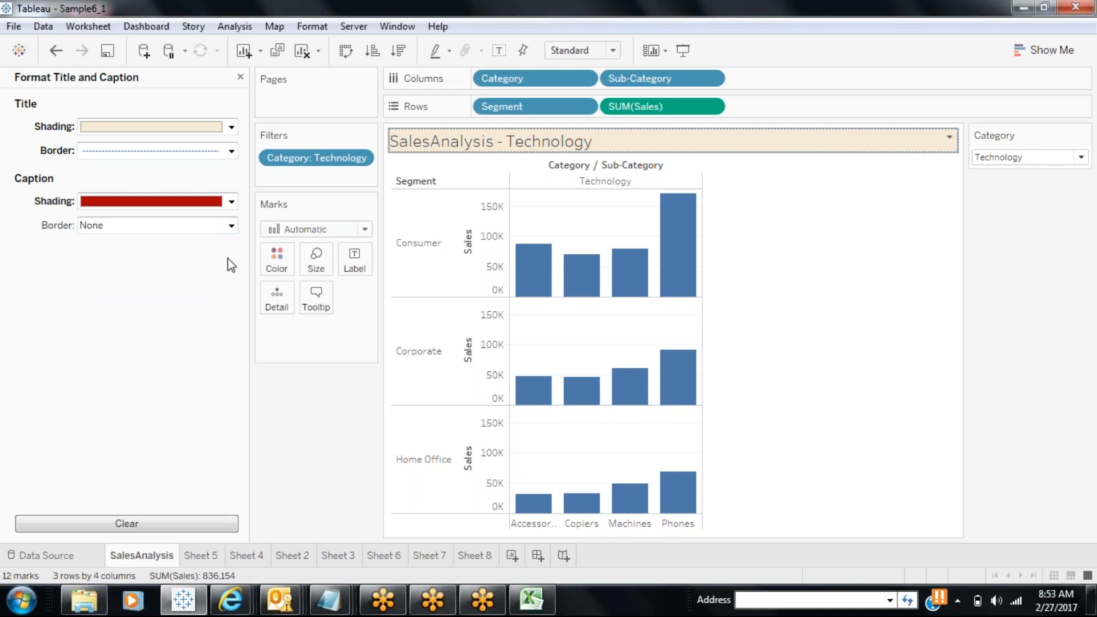
Set the caption border to a thin dashed red line and close the title and caption formatting.
left_click(231, 226)
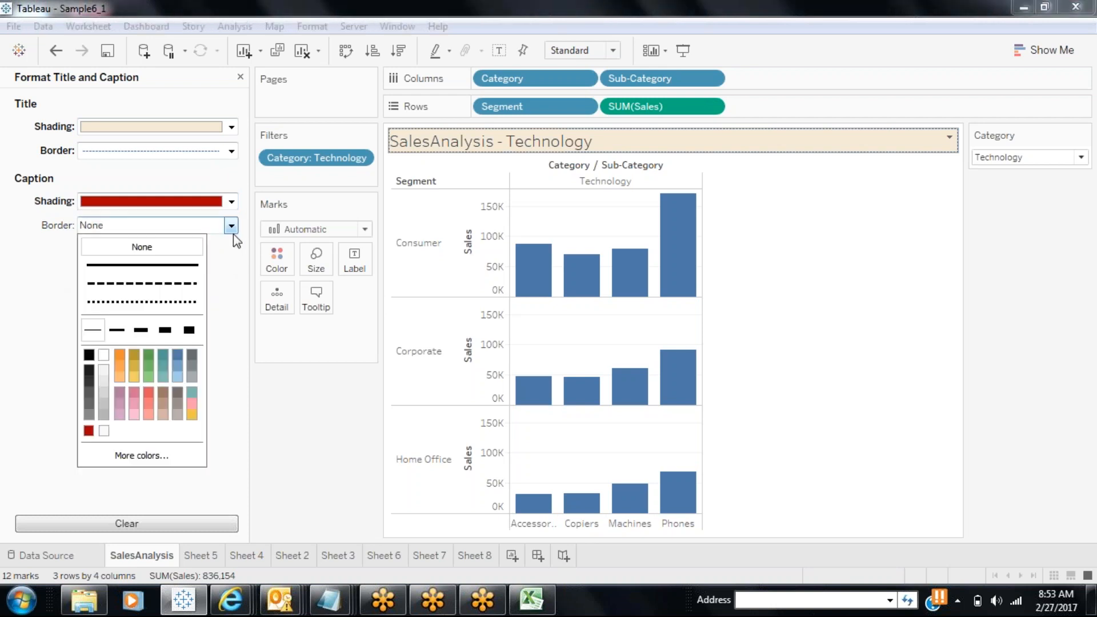
left_click(129, 283)
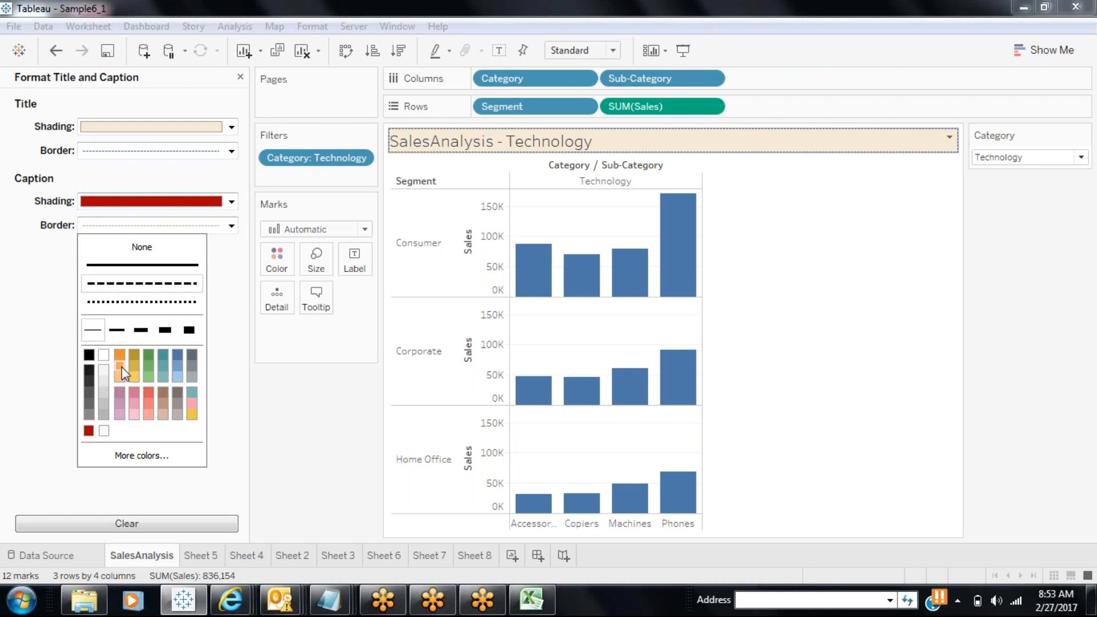
left_click(148, 394)
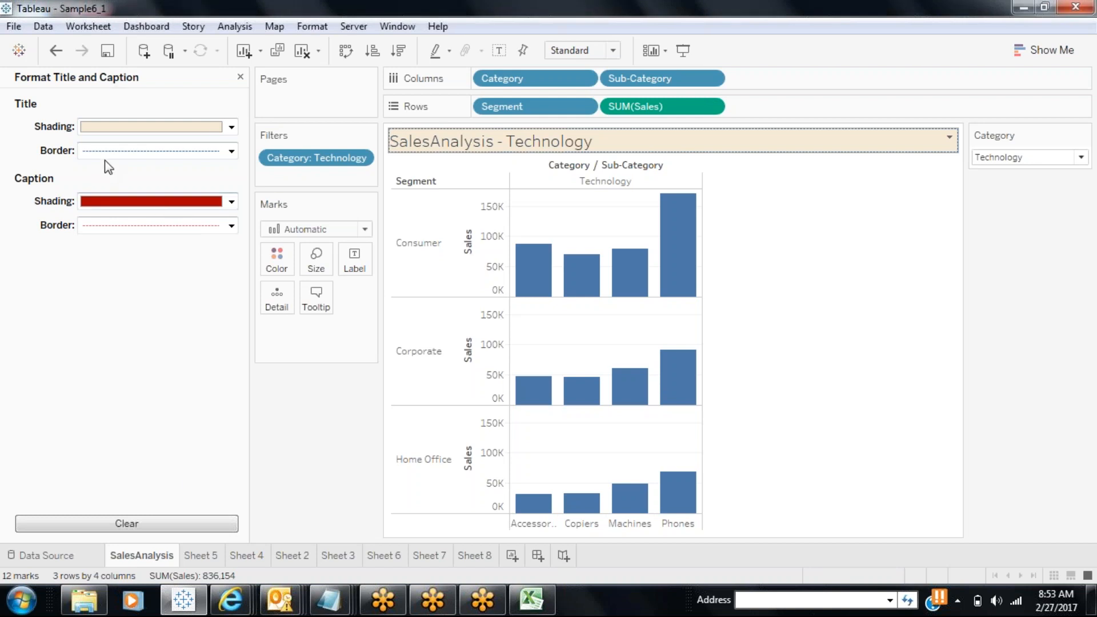
left_click(240, 76)
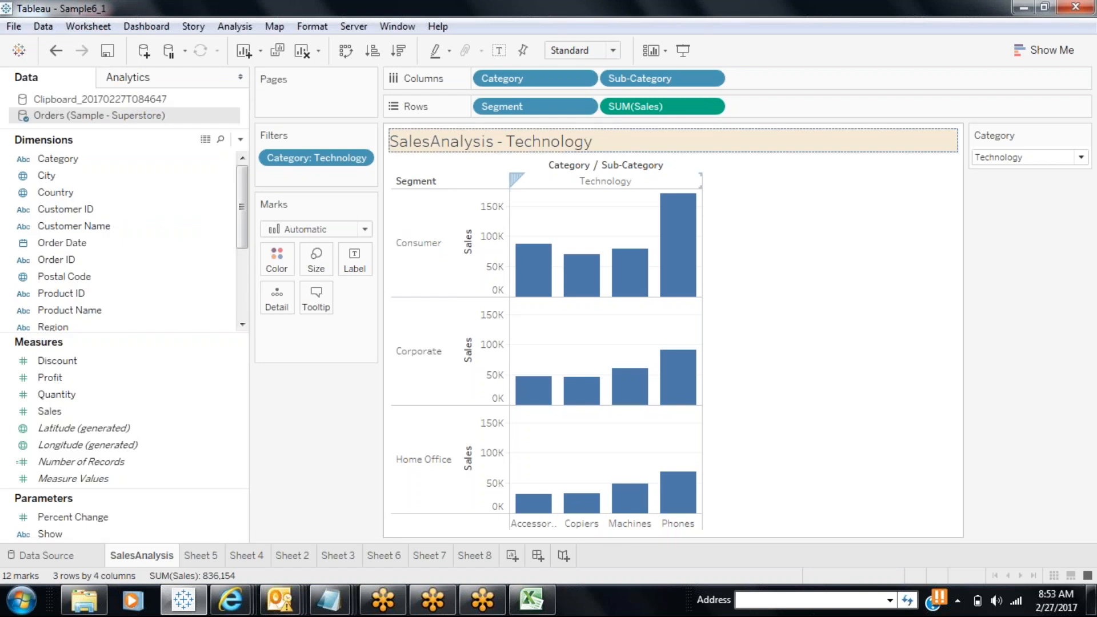
Preview the formatted SalesAnalysis sheet in presentation mode and return to the normal view.
left_click(680, 52)
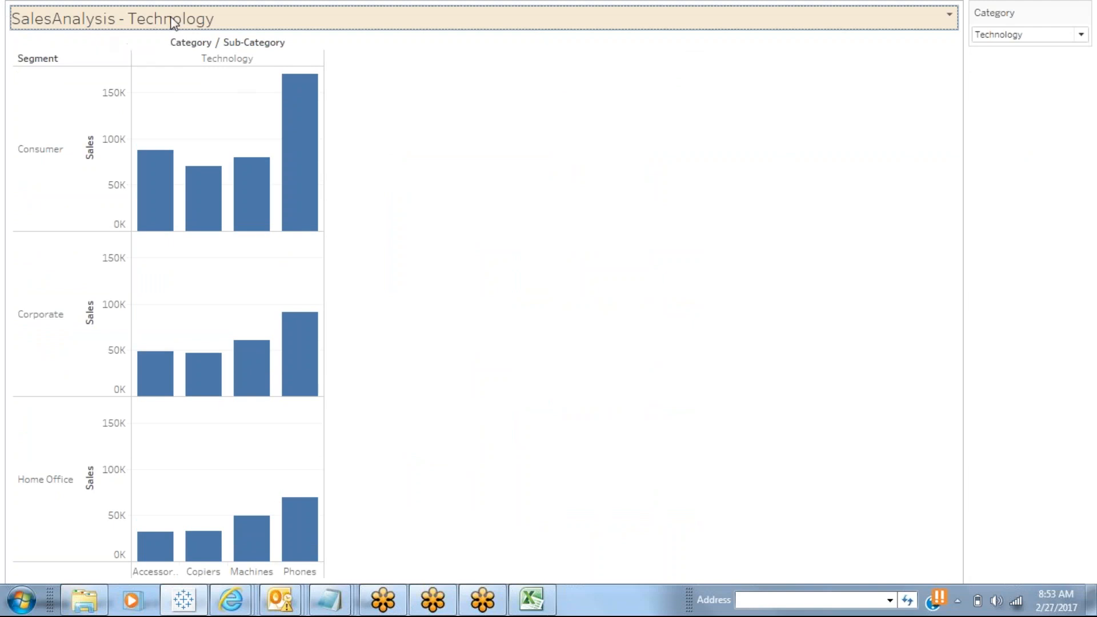
key("Escape")
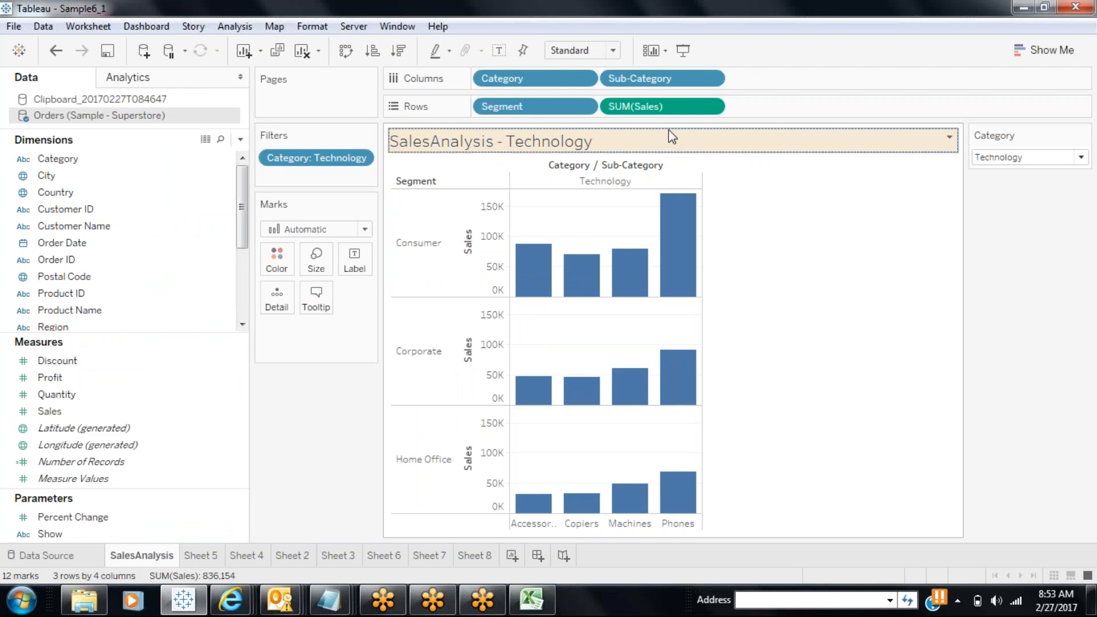
Show the caption of the SalesAnalysis worksheet below the chart.
right_click(661, 142)
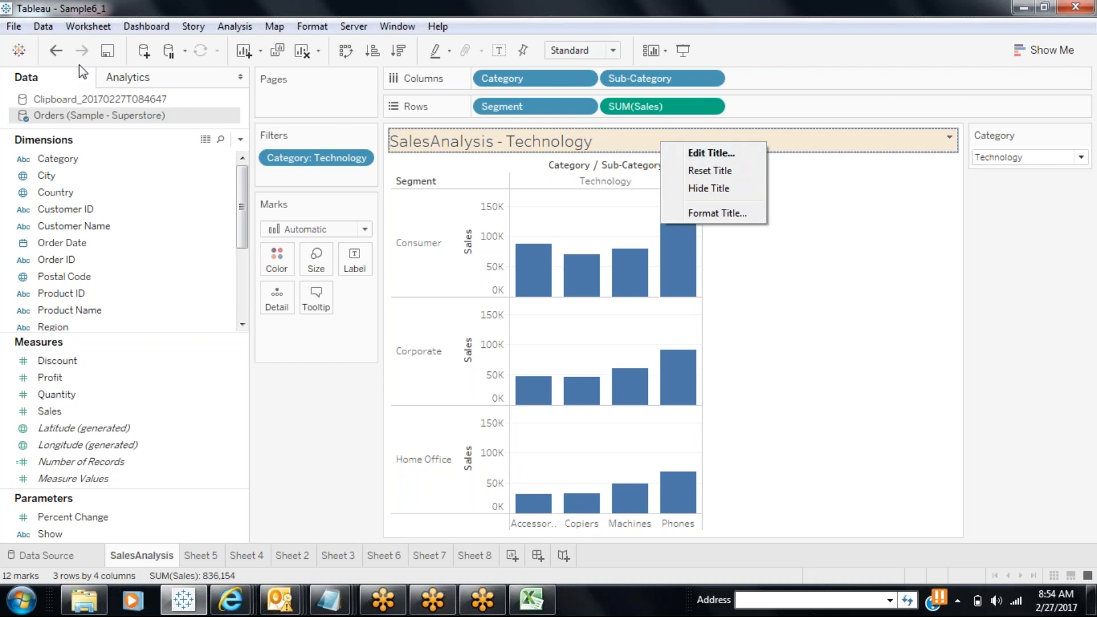
left_click(83, 36)
left_click(88, 26)
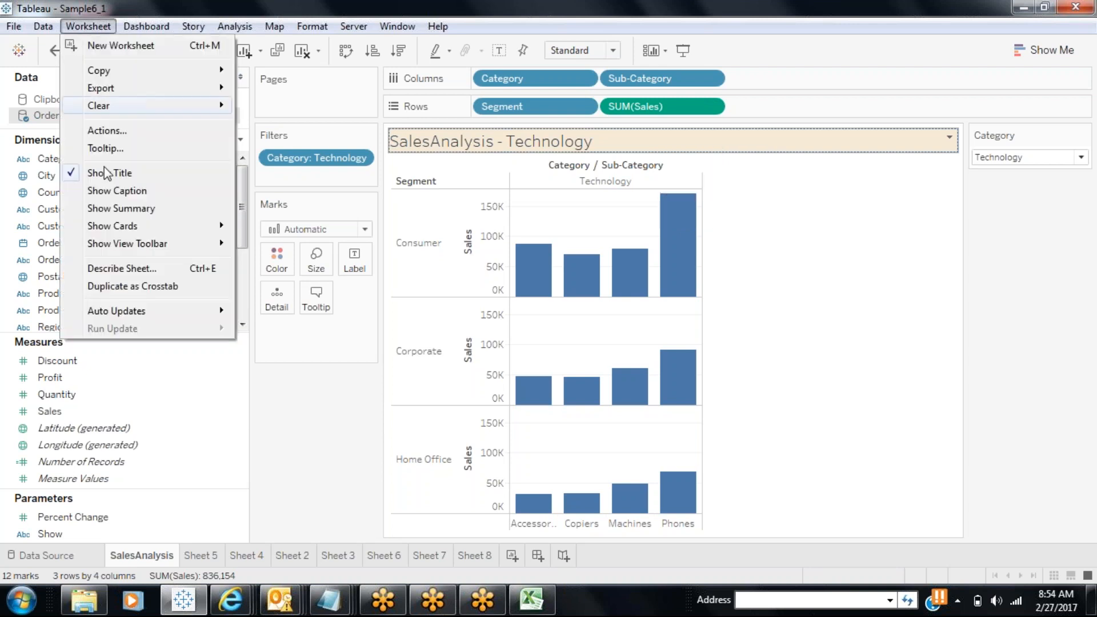
left_click(101, 192)
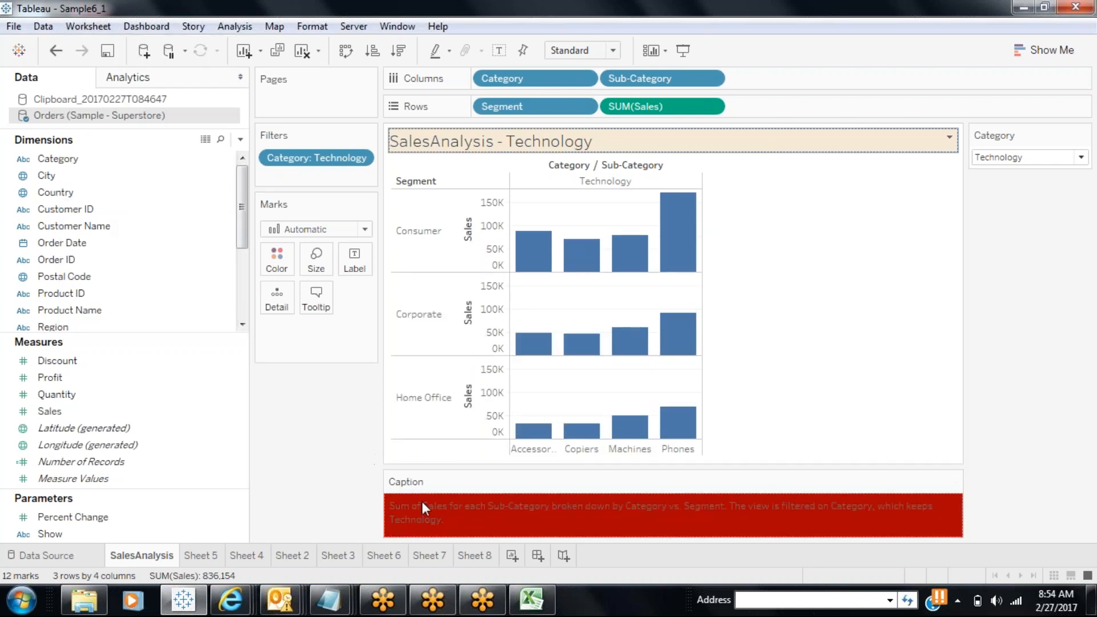
Change the caption shading to light beige and close the title and caption formatting.
right_click(620, 143)
left_click(660, 215)
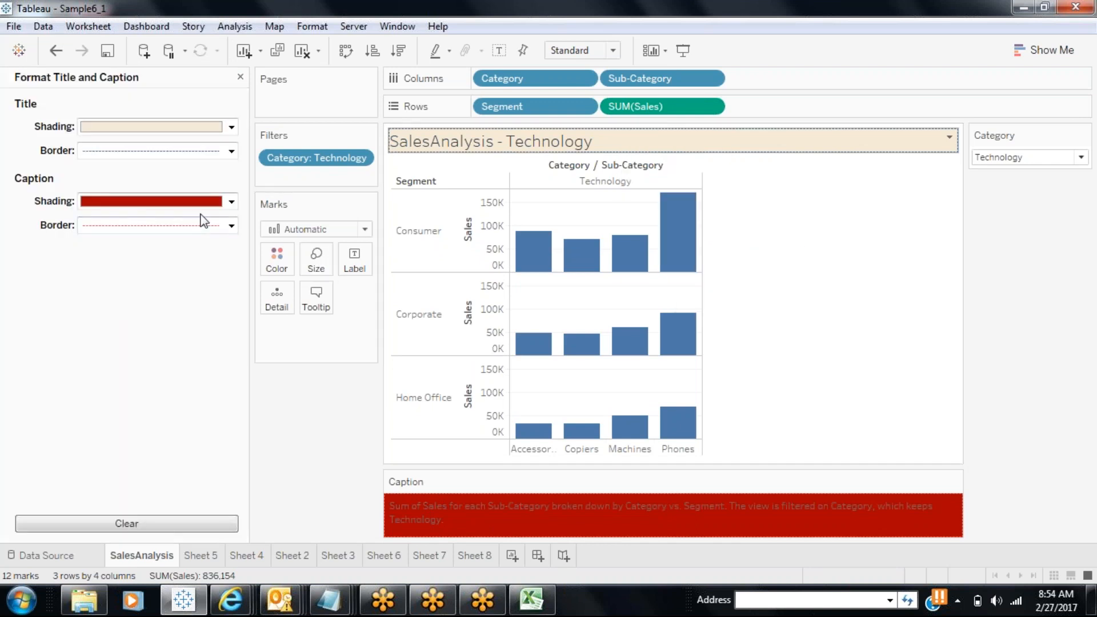
left_click(201, 205)
left_click(138, 245)
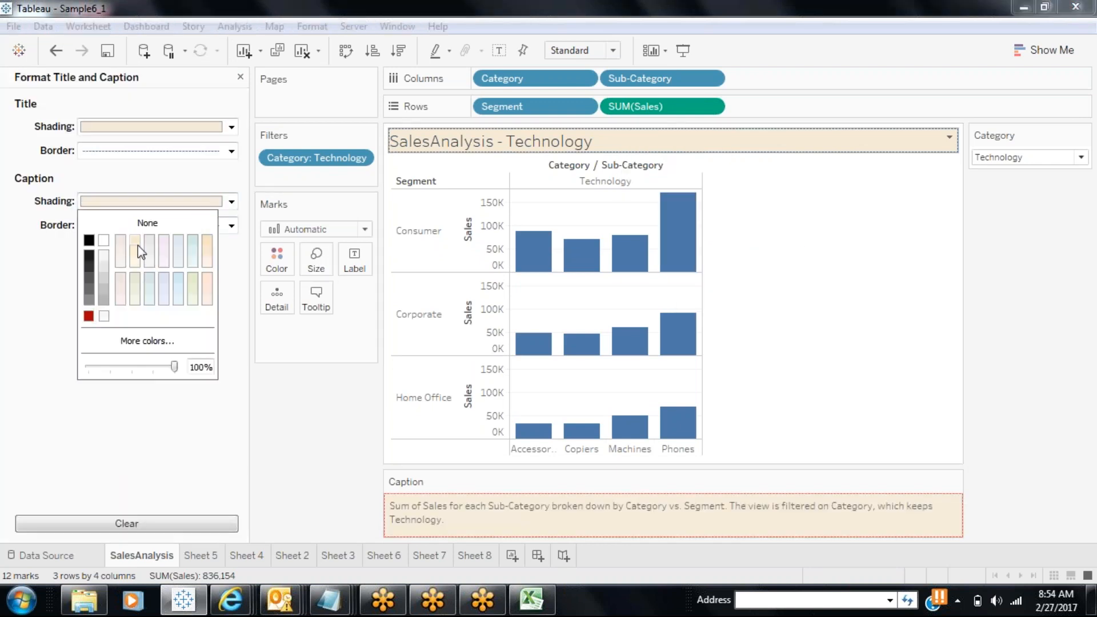
left_click(306, 440)
left_click(240, 76)
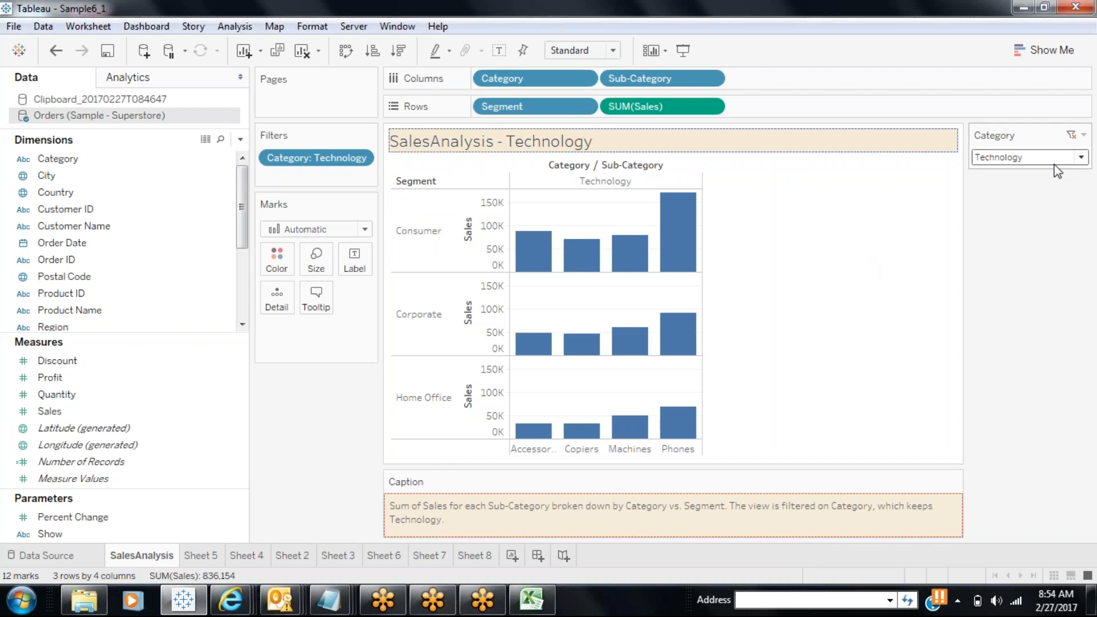
Include Office Supplies and Furniture in the Category filter and color the bars by Category.
left_click(1080, 158)
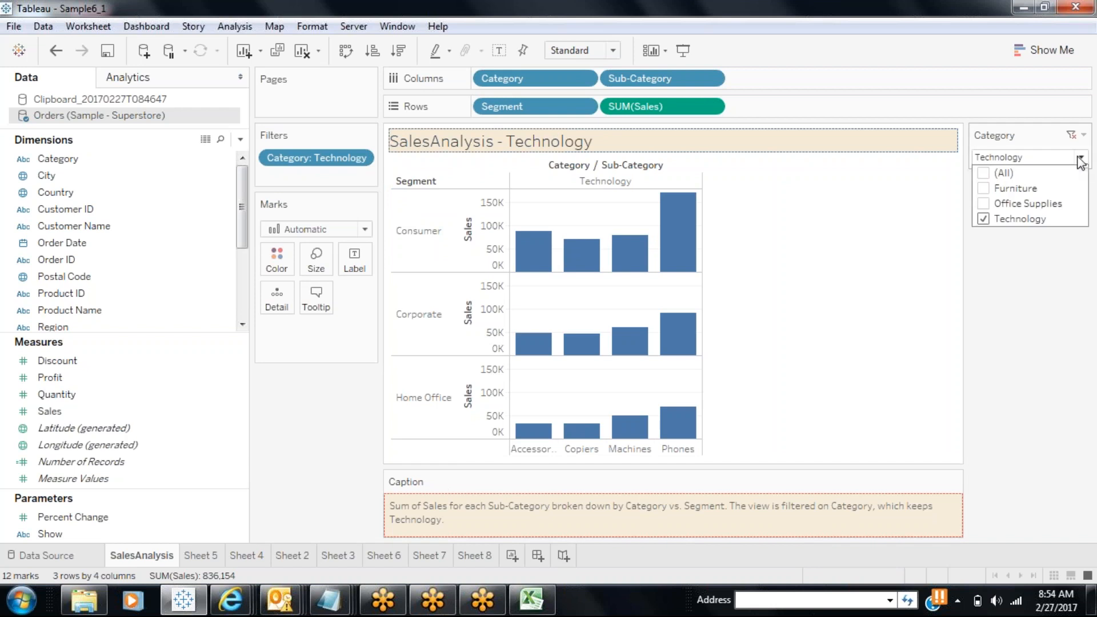
left_click(984, 204)
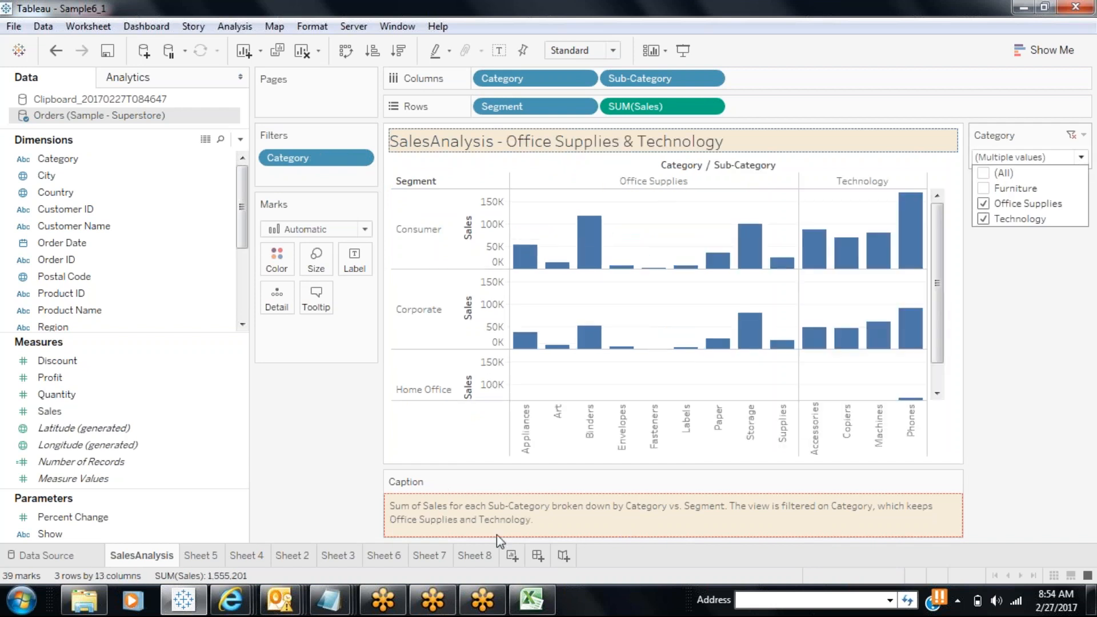
left_click(983, 189)
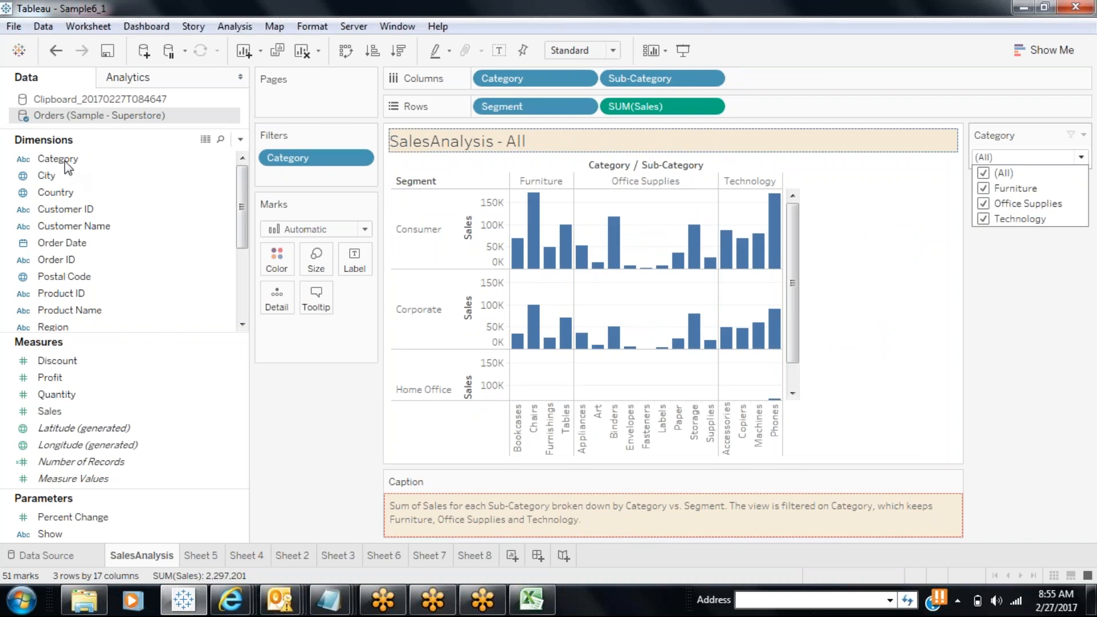
left_click_drag(67, 167, 280, 260)
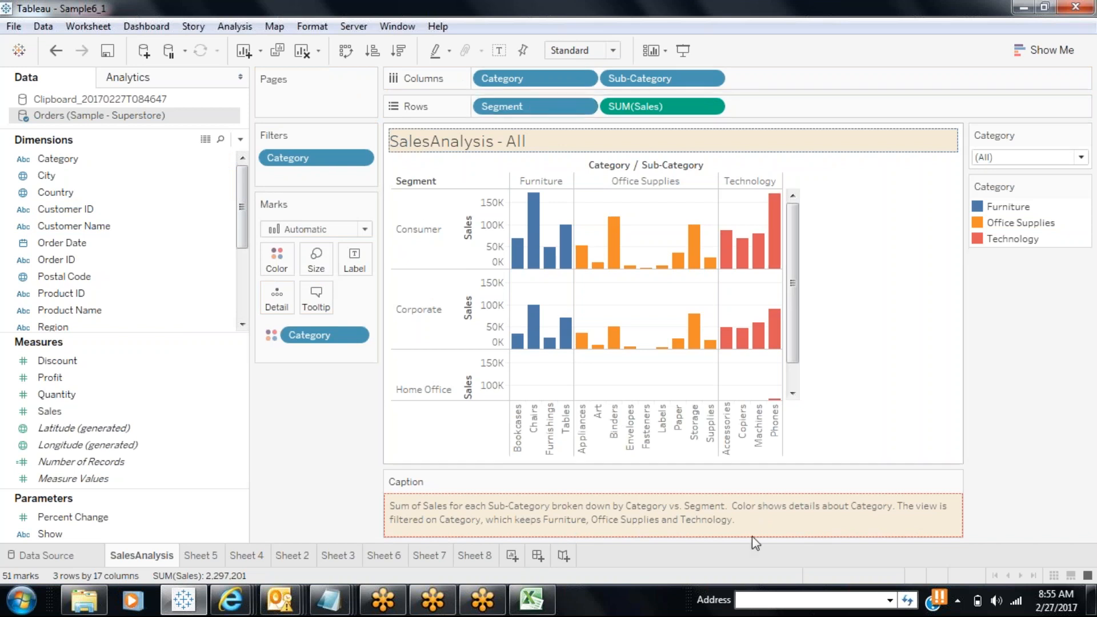
Append the text "Color Legend for Category," to the end of the worksheet caption.
double_click(766, 531)
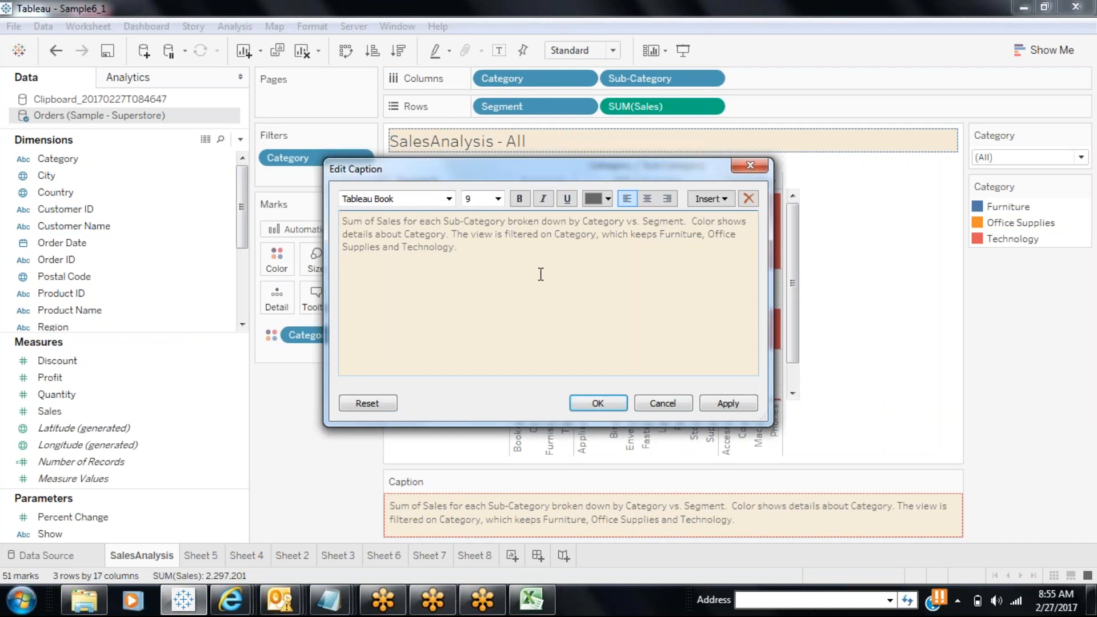
type("Color Legend for Category,")
left_click(738, 400)
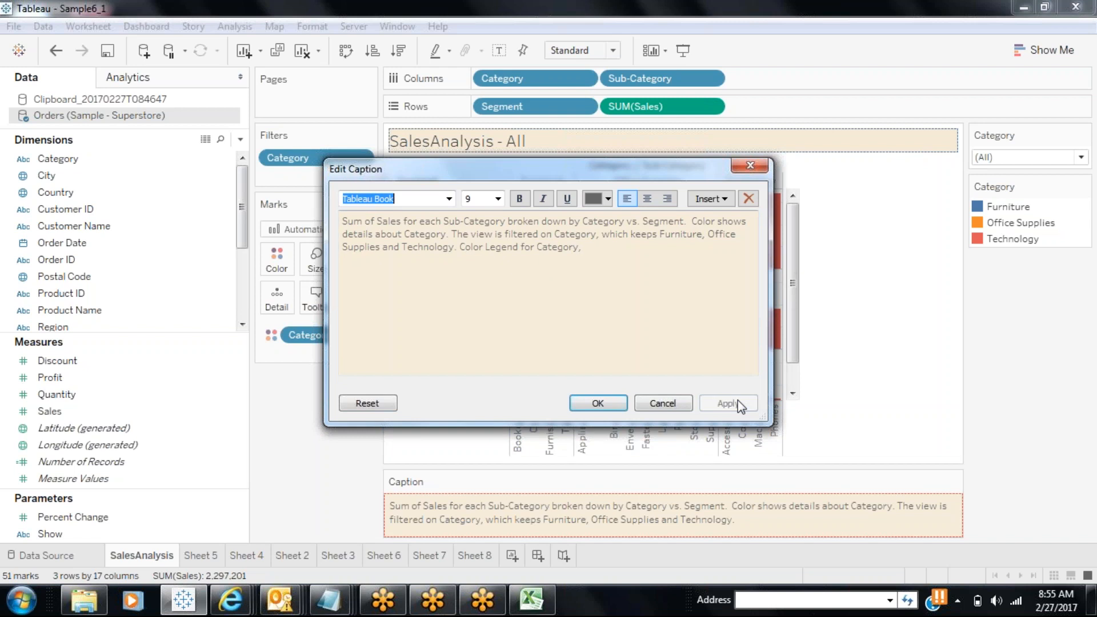
left_click(619, 403)
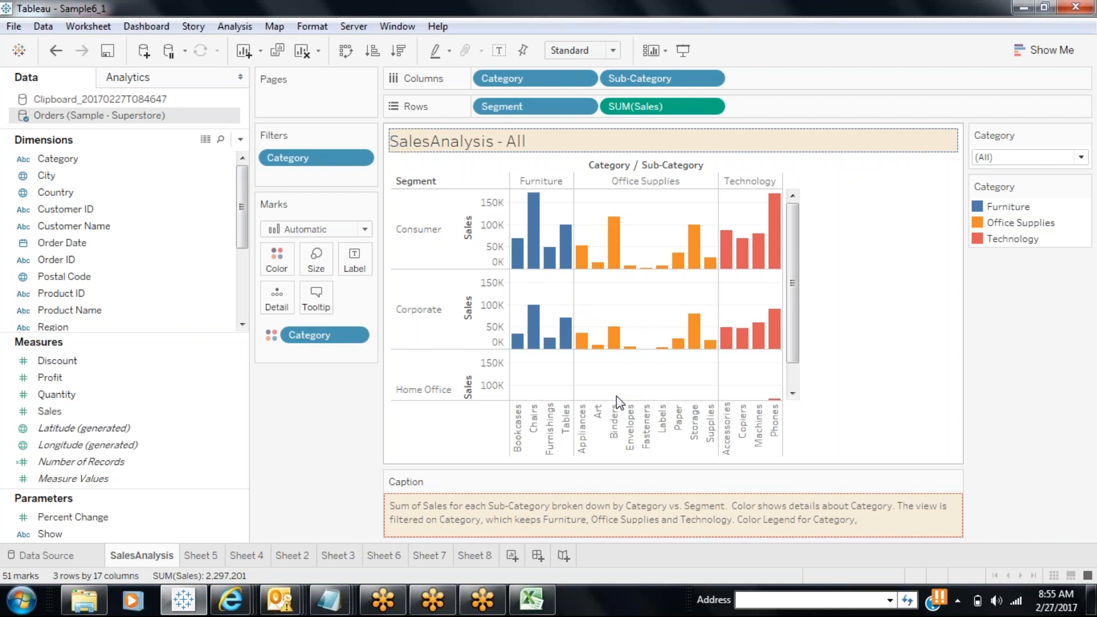
Show the Summary card for the SalesAnalysis worksheet and add Standard deviation to its statistics.
left_click(106, 28)
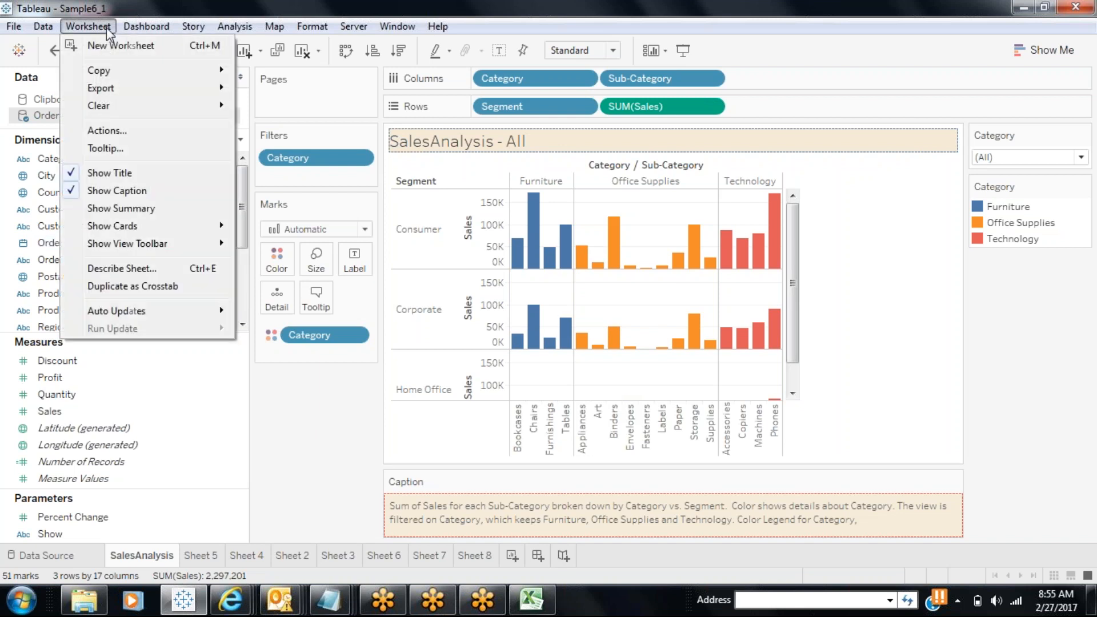
left_click(124, 209)
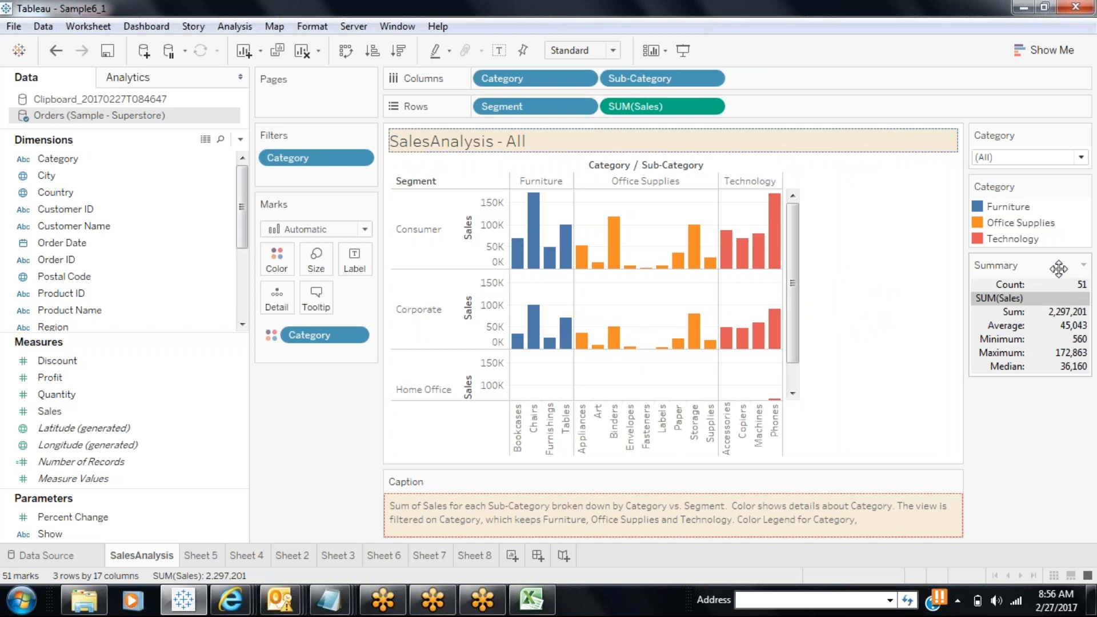
left_click(1083, 265)
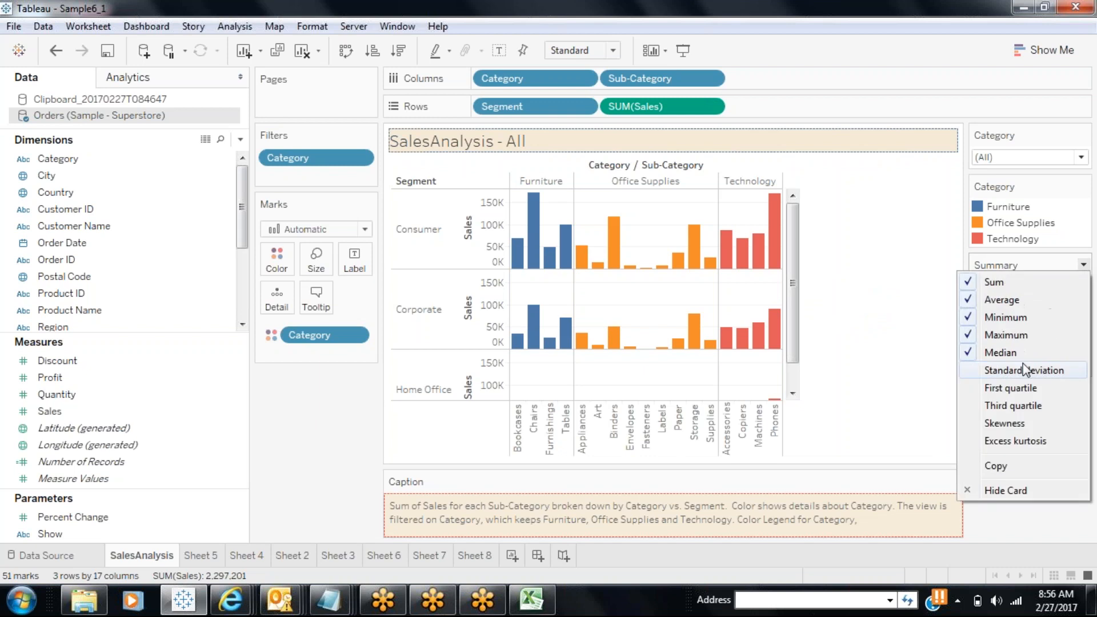
left_click(967, 372)
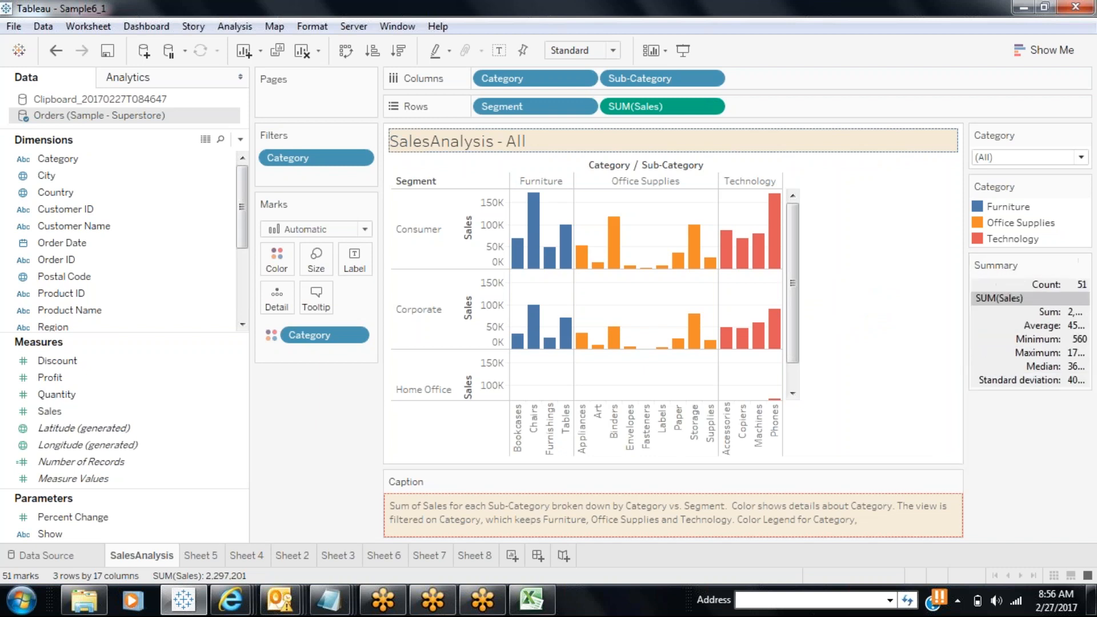
Remove Median, Minimum and Maximum from the statistics on the Summary card.
left_click(1083, 265)
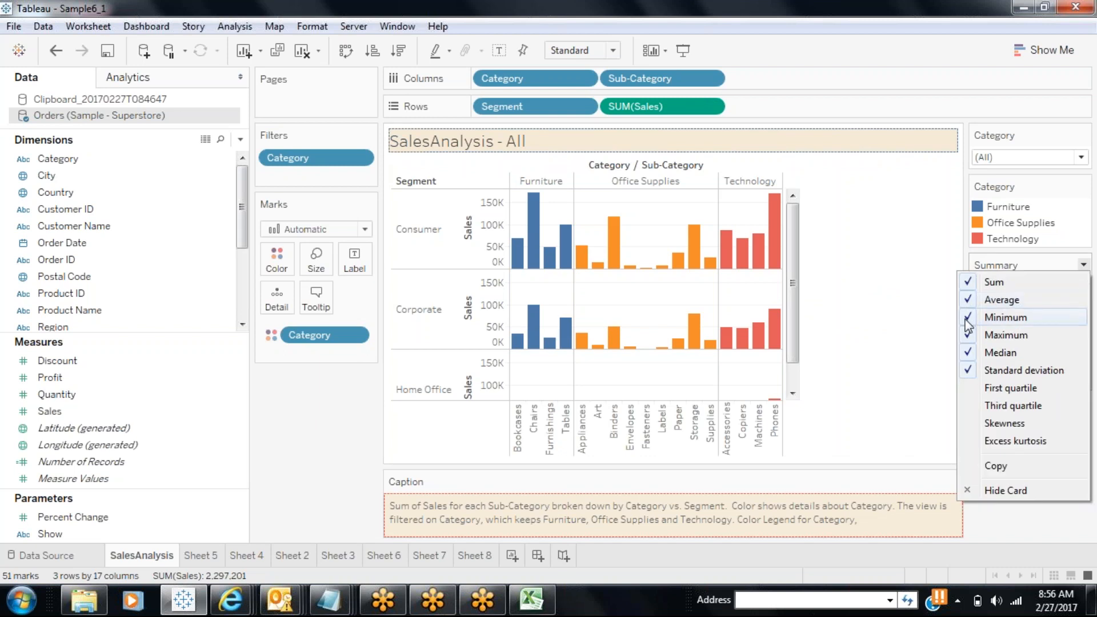
left_click(967, 352)
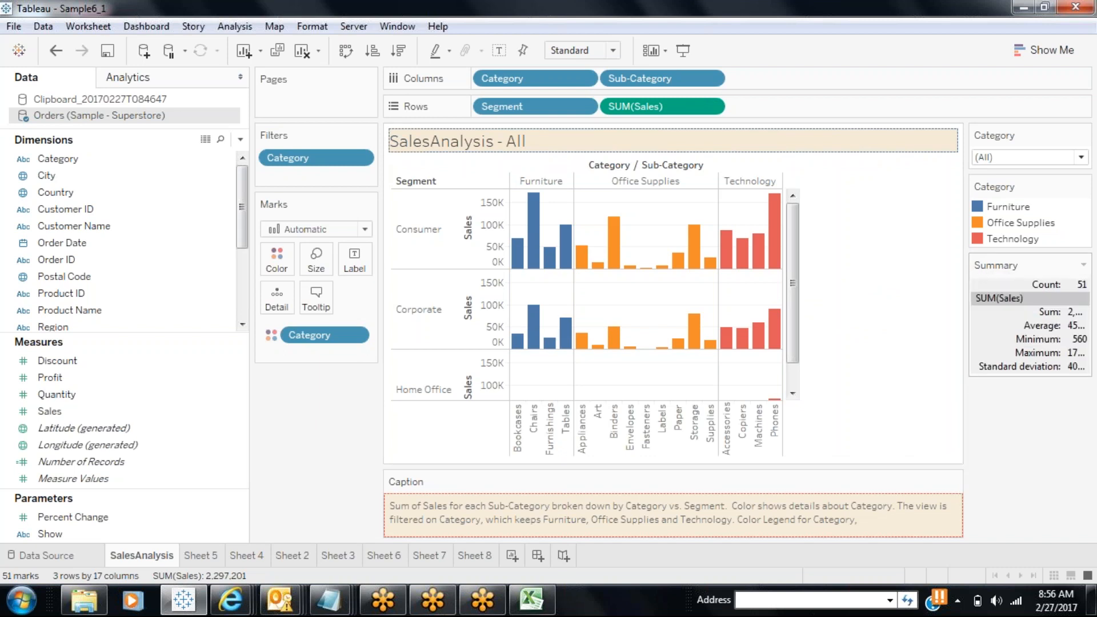
left_click(1083, 265)
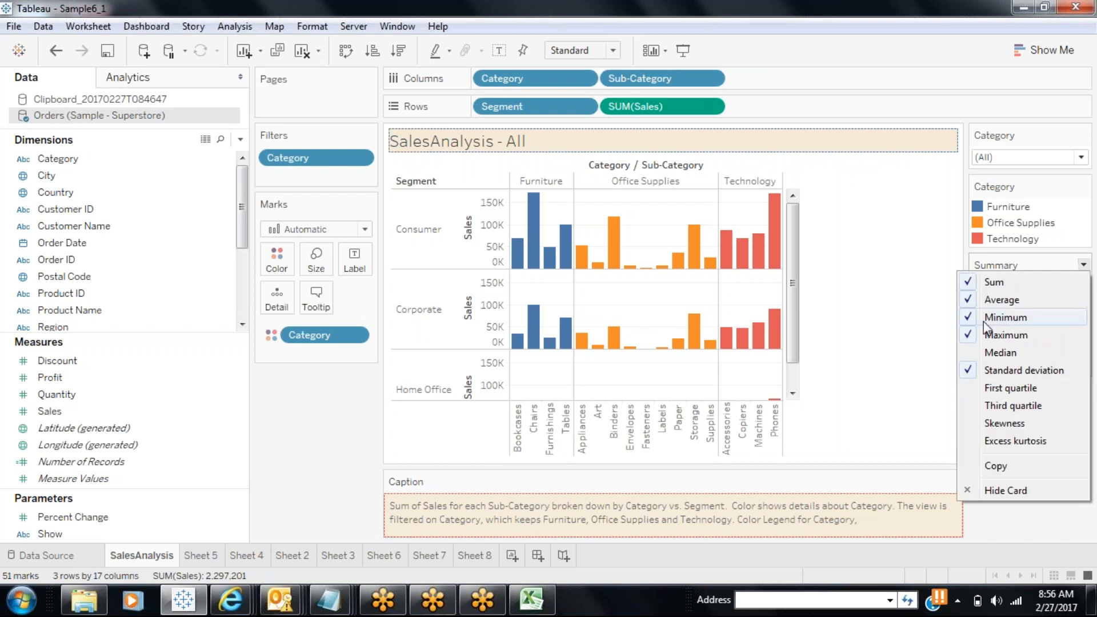
left_click(970, 323)
left_click(1083, 264)
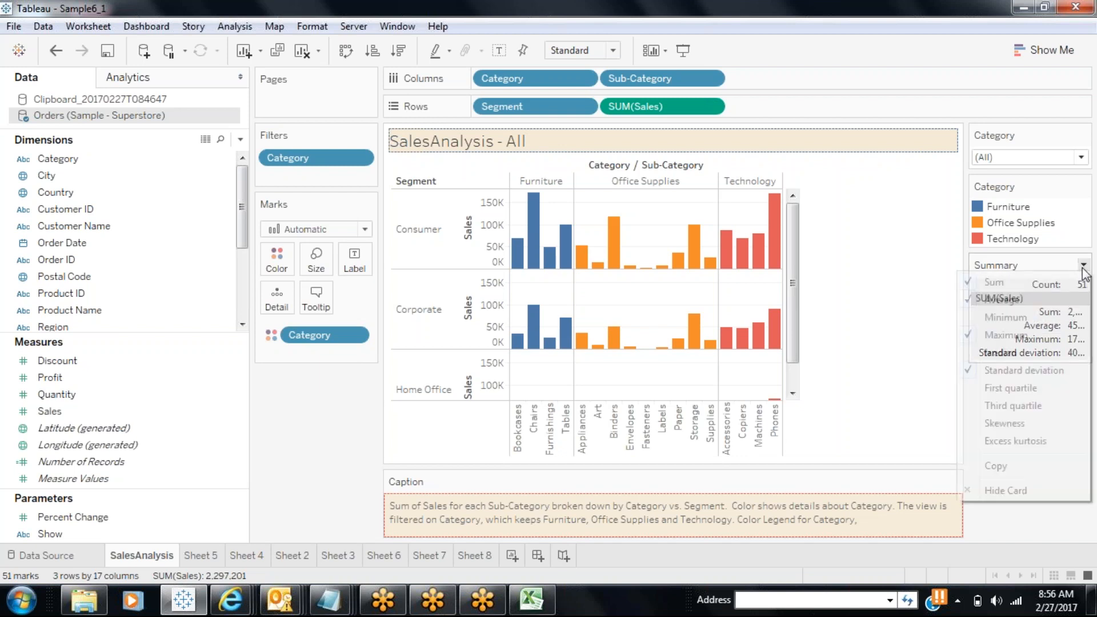
left_click(967, 336)
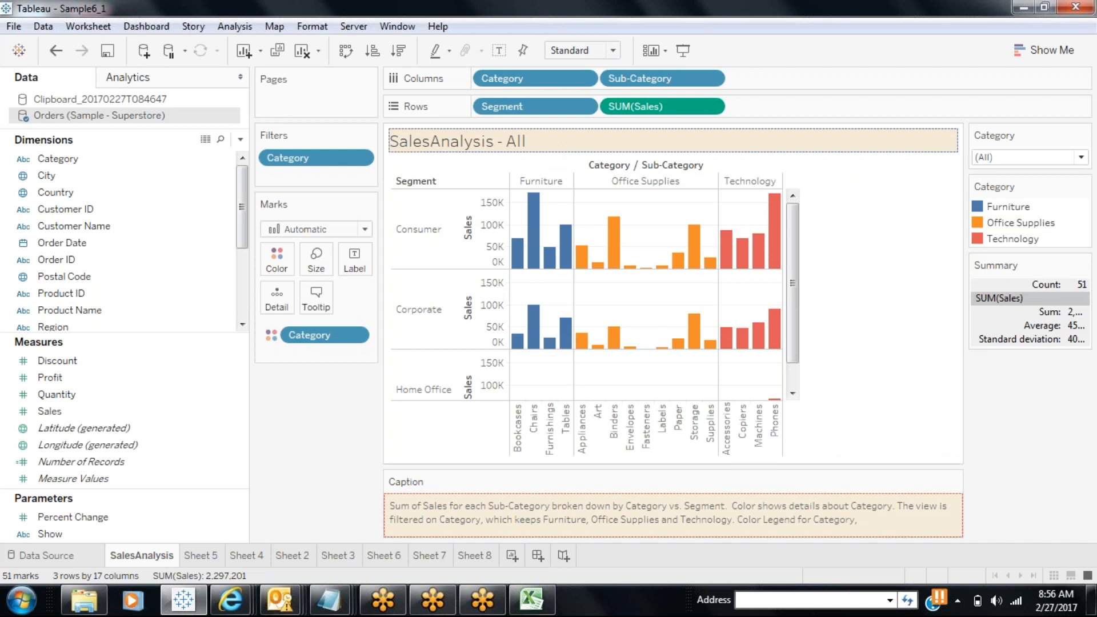
Widen the card area beside the chart so the Summary values fit in full, and look over the available statistics.
left_click_drag(967, 348, 922, 350)
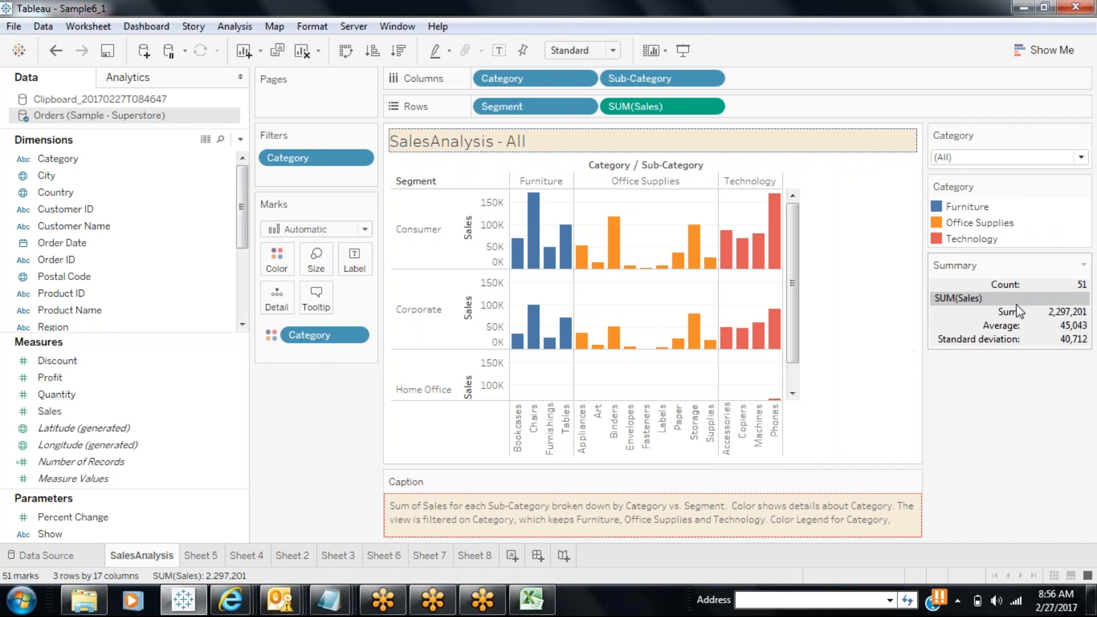
left_click(1083, 264)
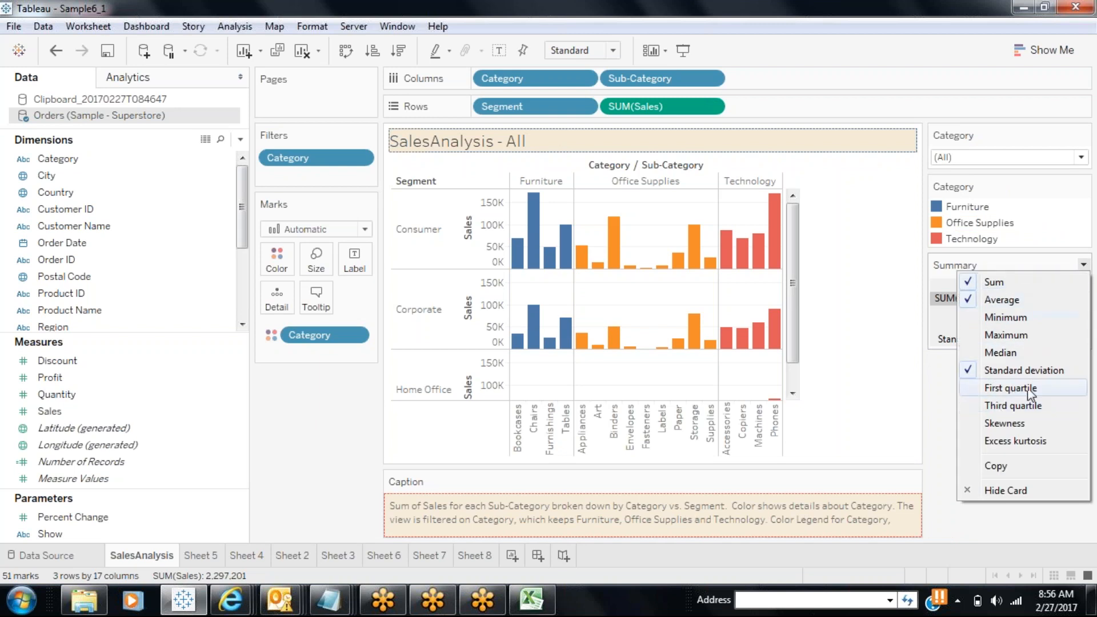
left_click(940, 397)
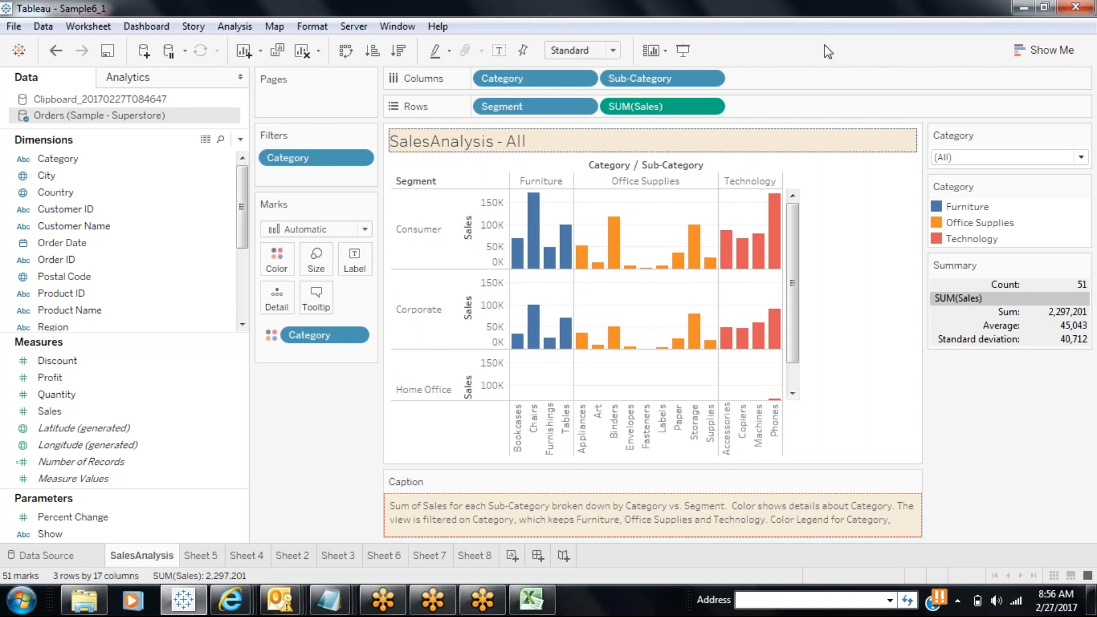
left_click(796, 23)
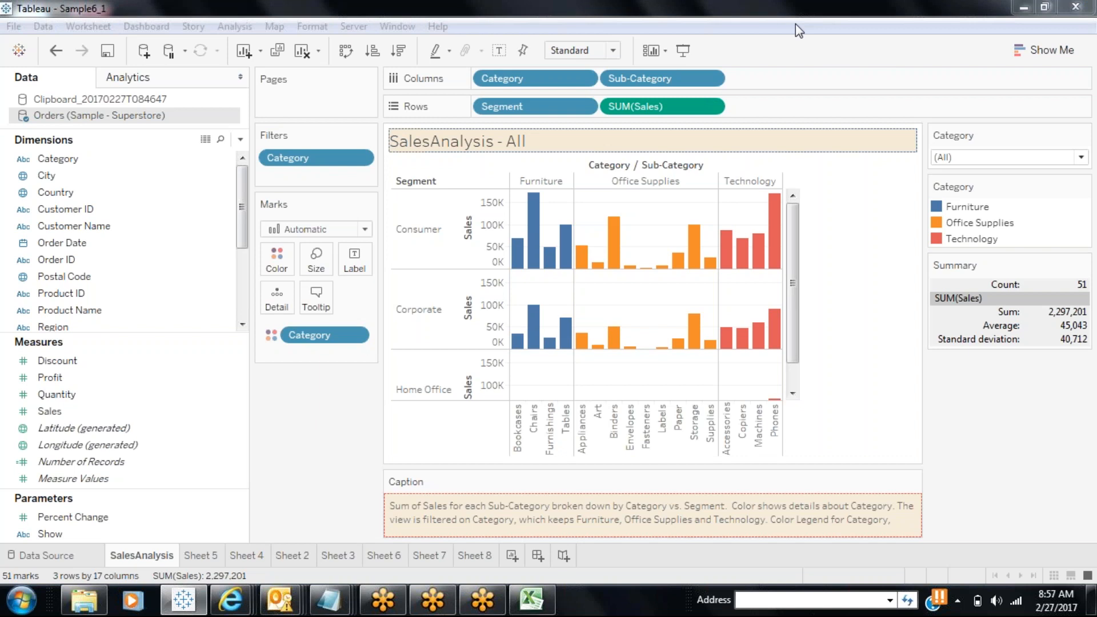
Remove SUM(Sales) from the Rows of the SalesAnalysis worksheet.
double_click(657, 106)
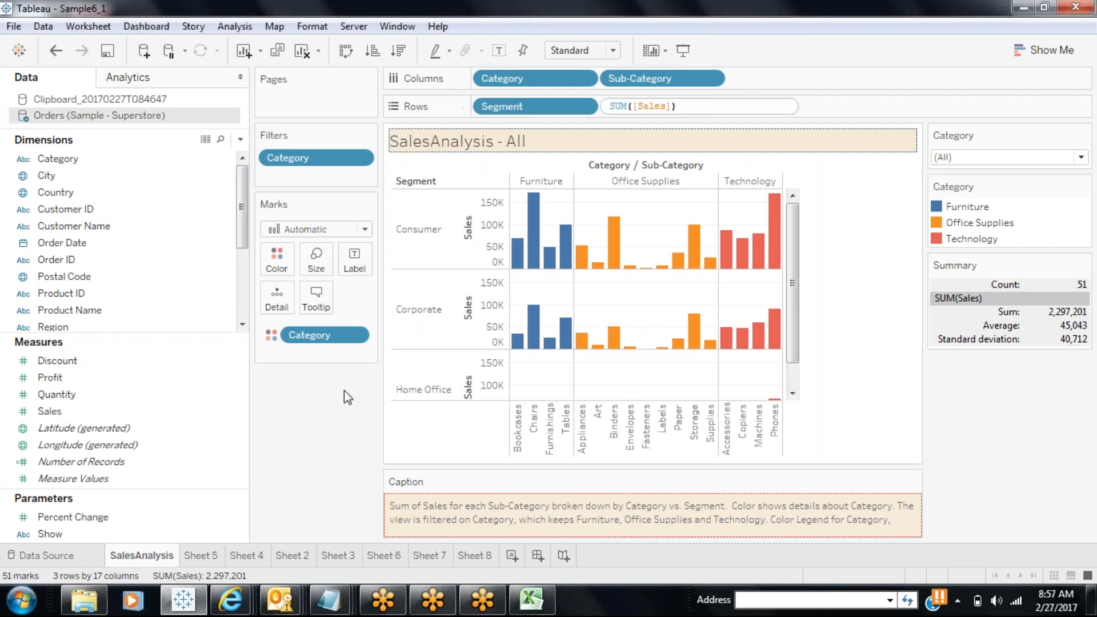
left_click(320, 440)
left_click_drag(655, 107, 297, 433)
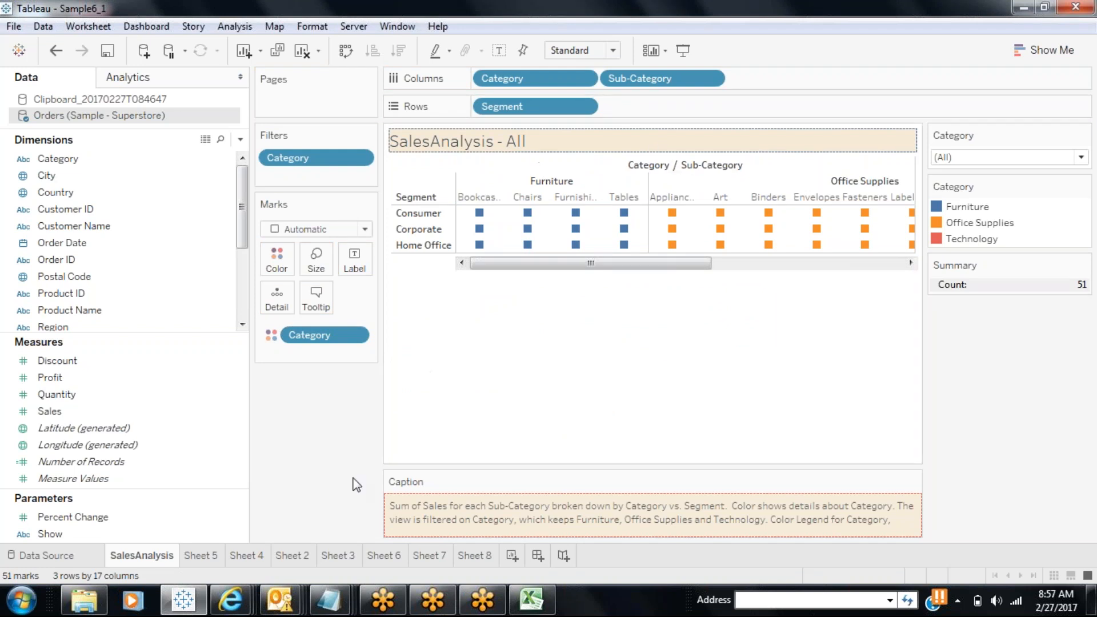
Create a new worksheet with Category on Columns and show its Summary card.
left_click(512, 556)
left_click_drag(57, 161, 503, 79)
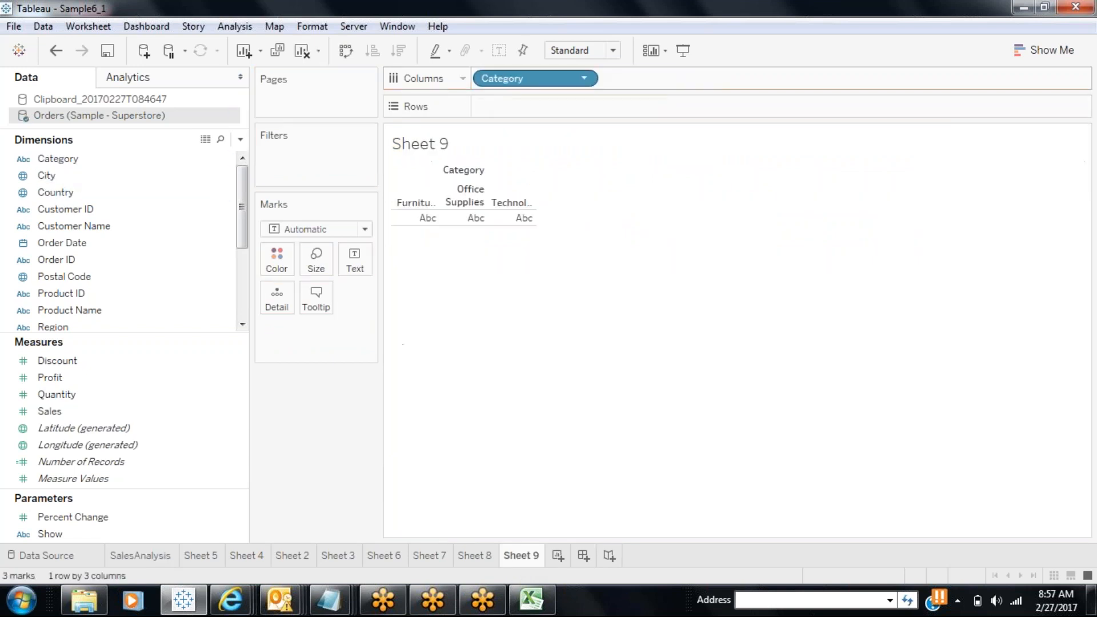
left_click(109, 29)
left_click(109, 208)
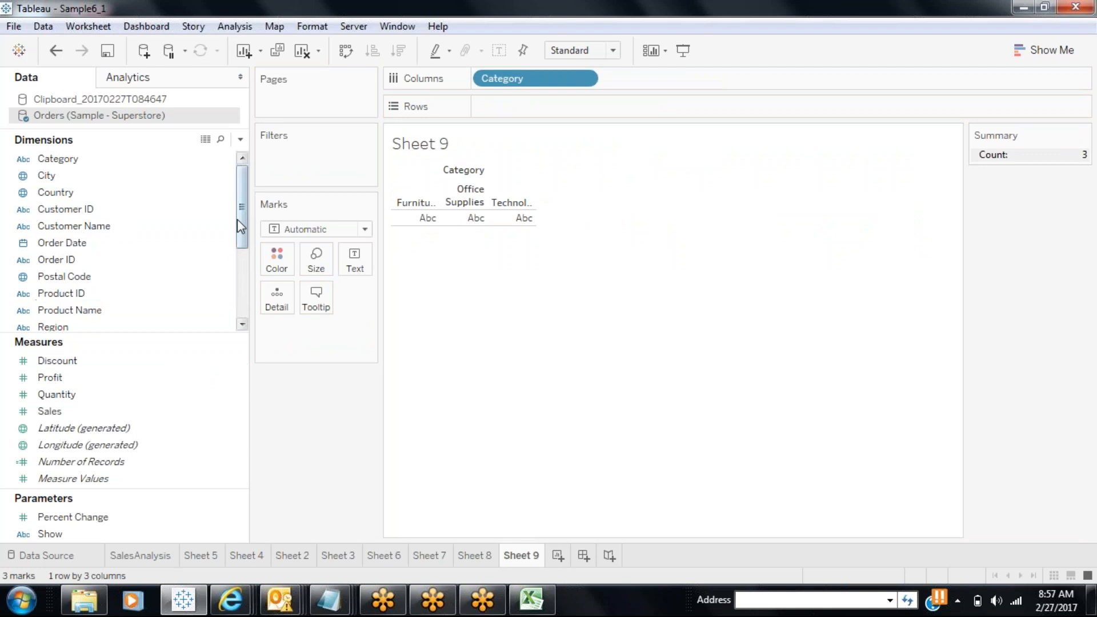
Add Sub-Category to Columns after Category and place Segment on Rows in Sheet 9.
left_click_drag(237, 219, 228, 334)
left_click_drag(113, 298, 691, 94)
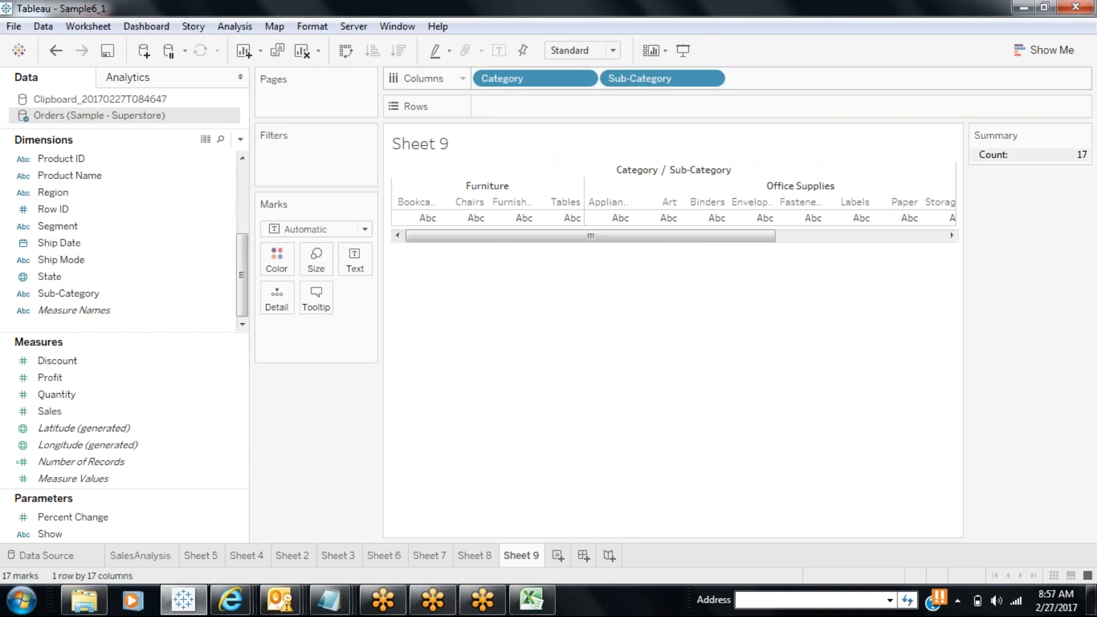
left_click_drag(61, 228, 477, 104)
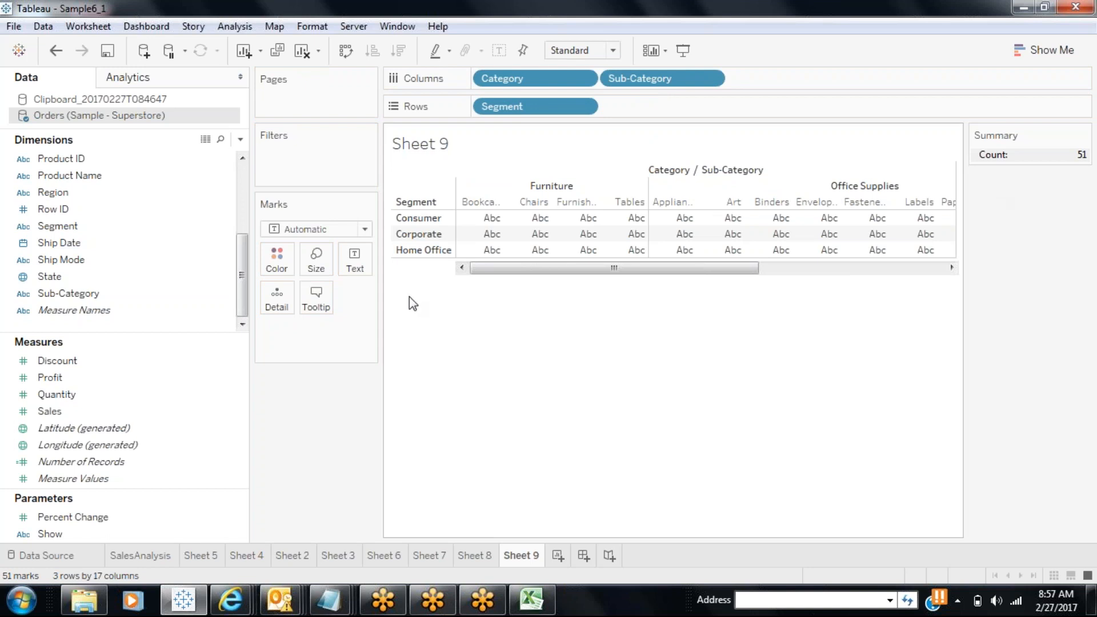
Add Sales to Rows after Segment and remove Median from the Summary card of Sheet 9.
left_click_drag(56, 417, 658, 108)
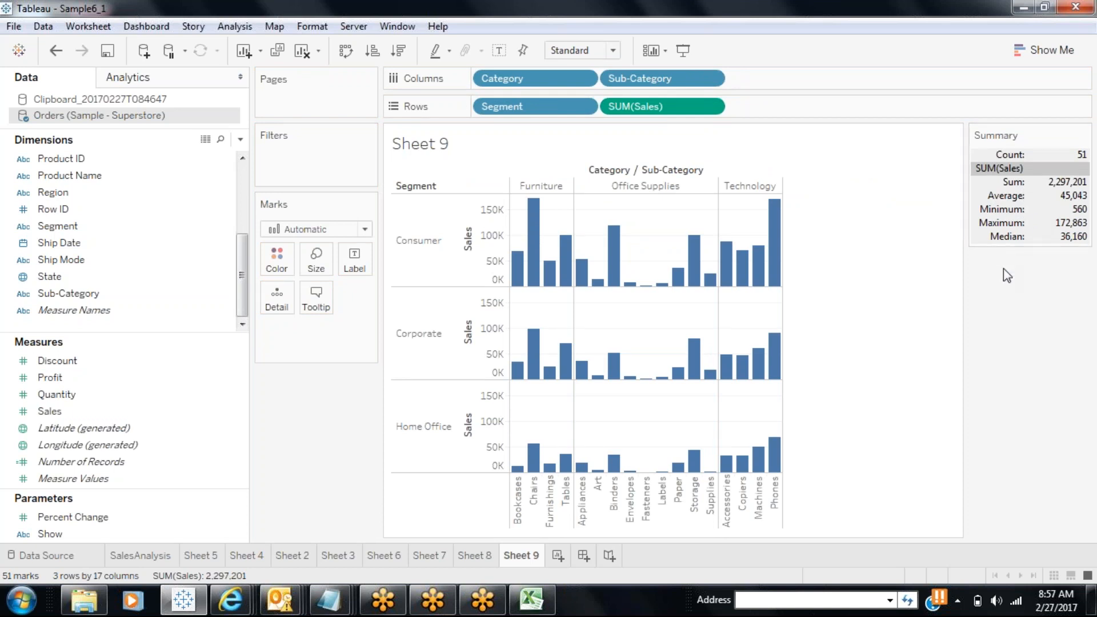
left_click(1082, 135)
left_click(1002, 222)
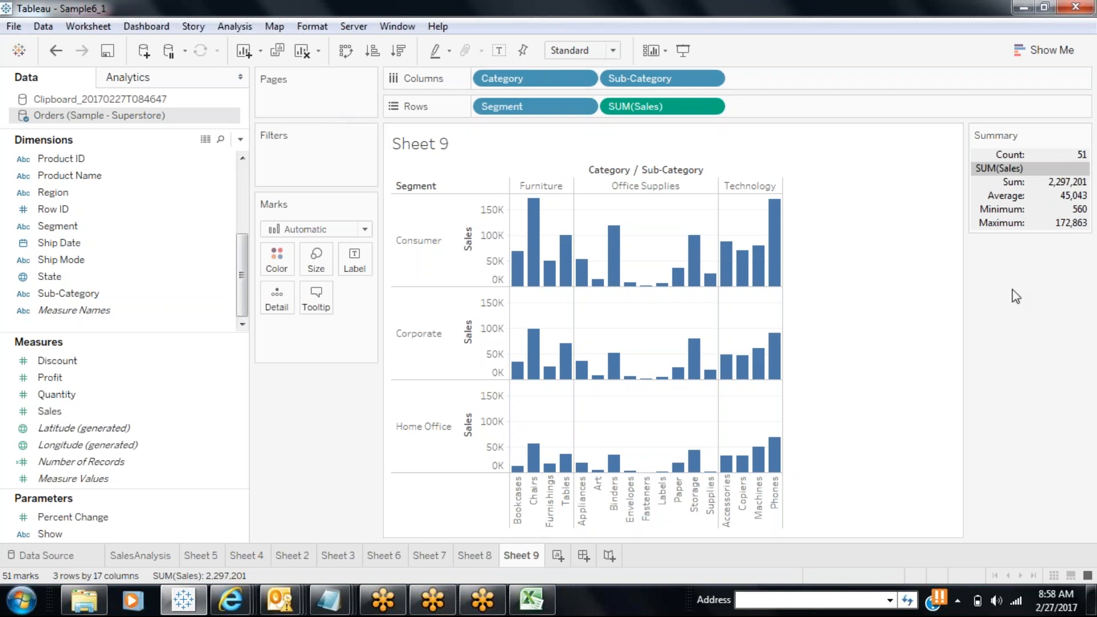
Open the sheet description of Sheet 9, read its opening description lines and close it.
left_click(88, 26)
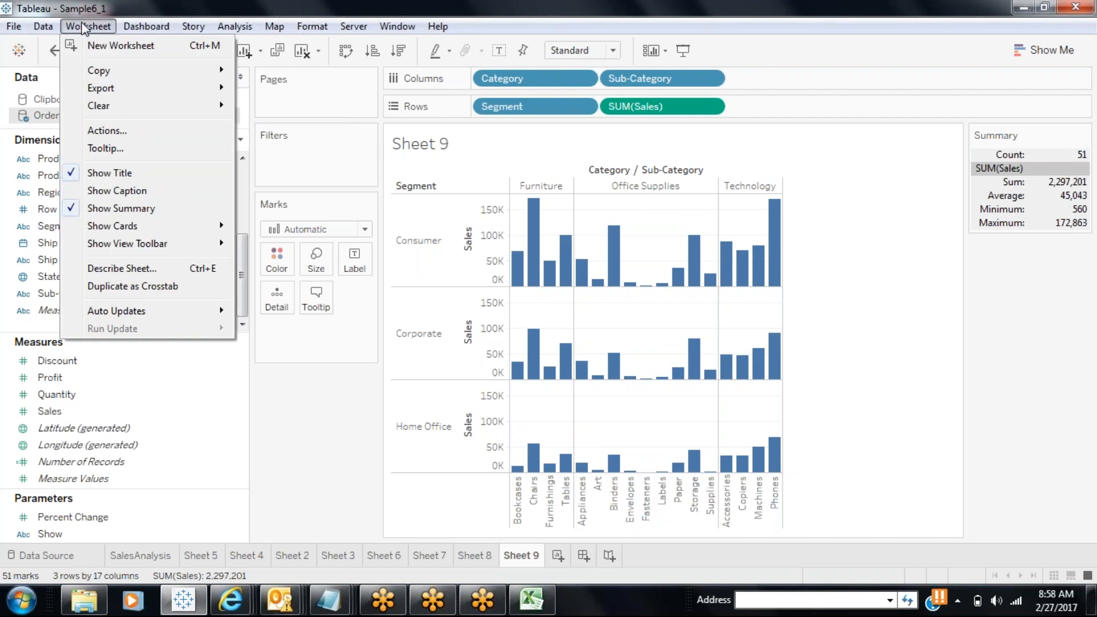
left_click(108, 271)
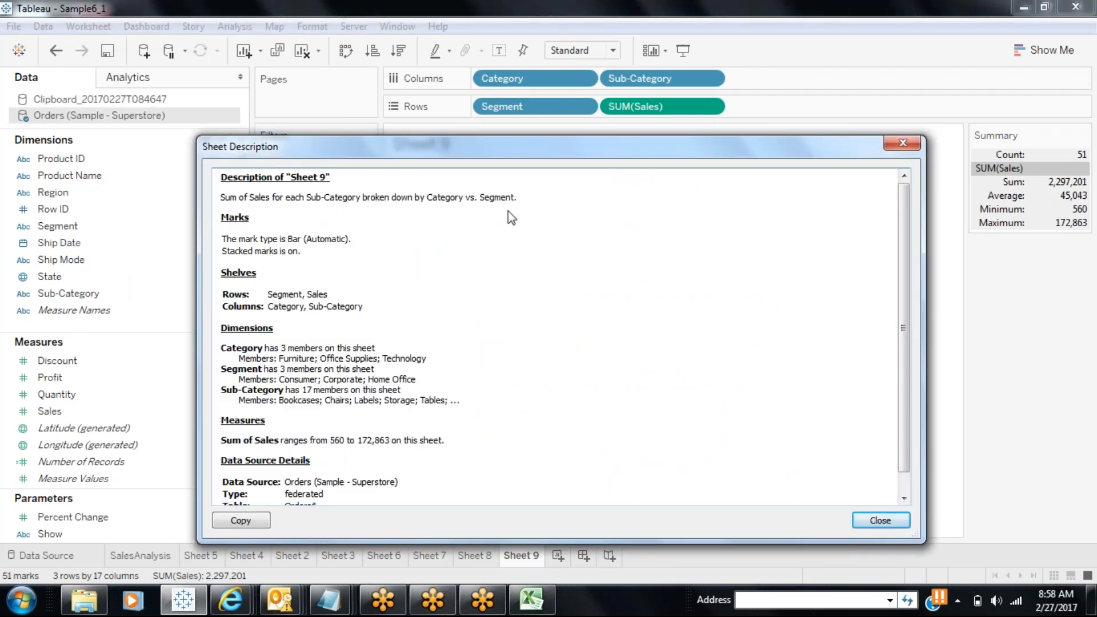
left_click_drag(518, 197, 215, 177)
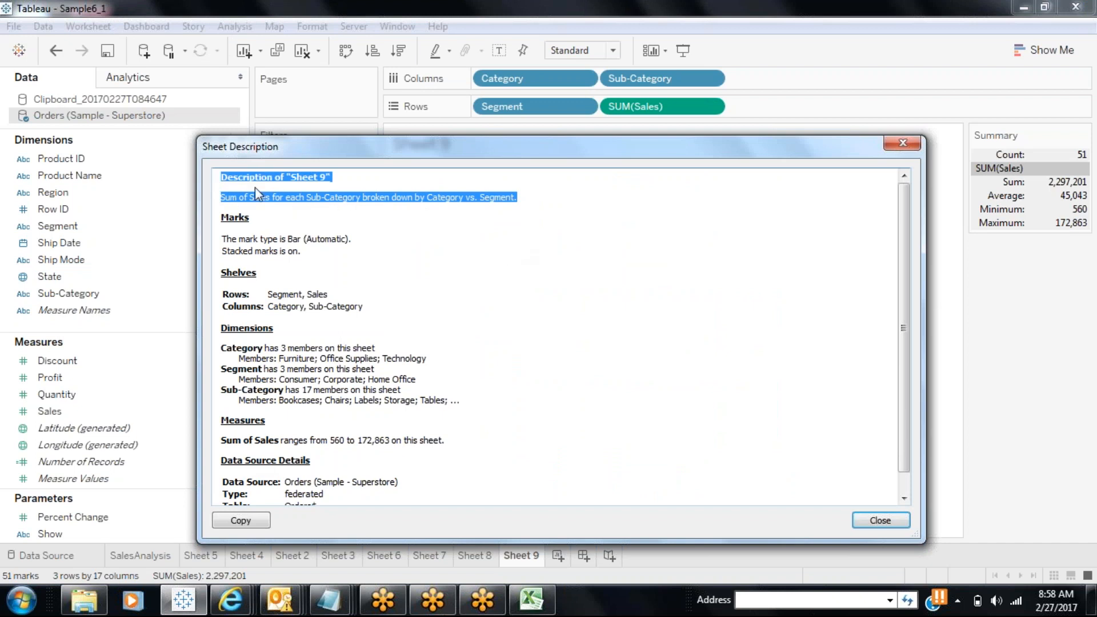
left_click(880, 527)
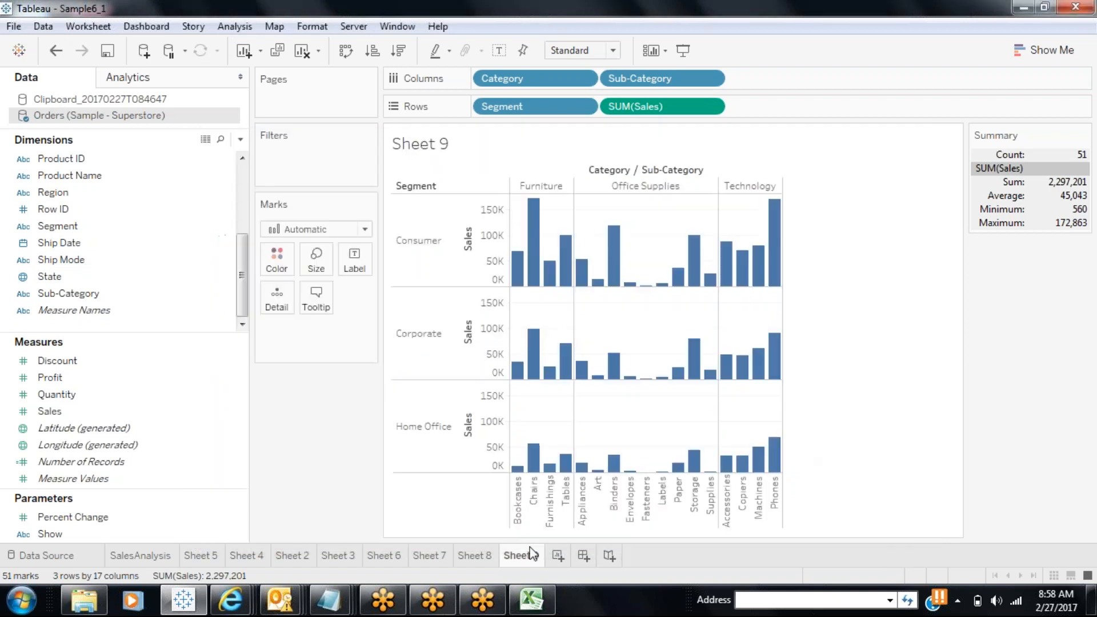
Browse back through the other worksheets and return to SalesAnalysis.
left_click(485, 563)
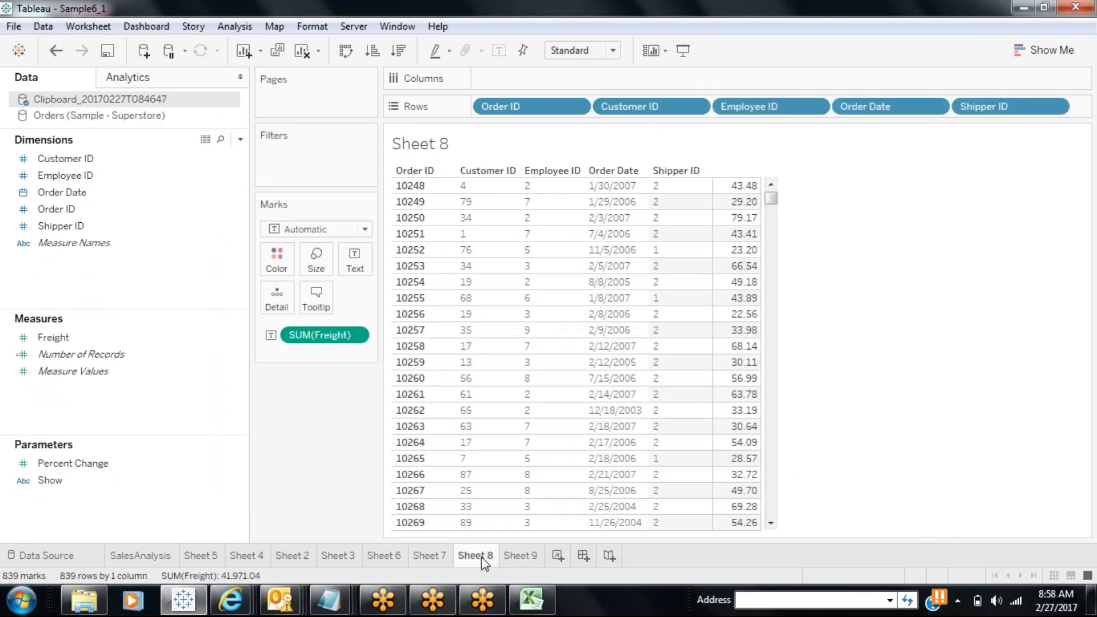
left_click(440, 562)
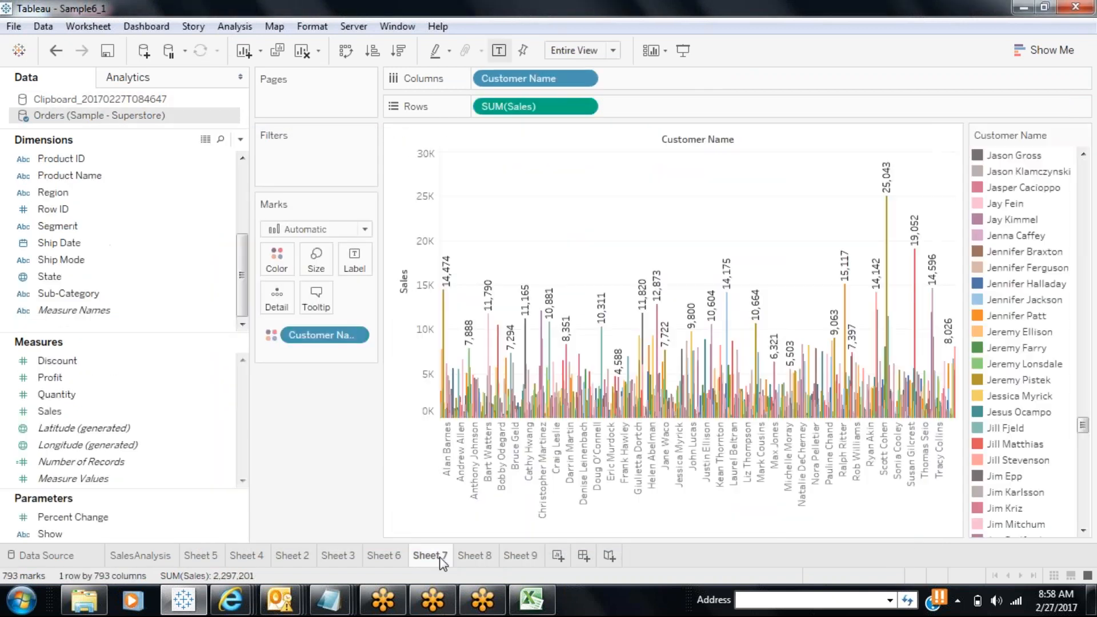
left_click(372, 558)
left_click(351, 557)
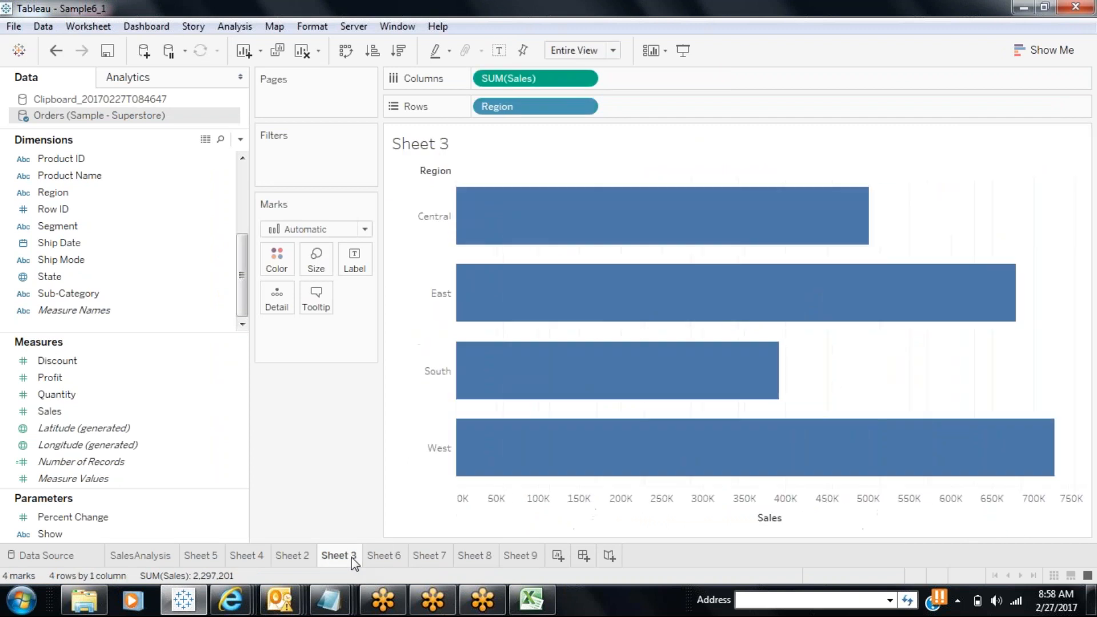
left_click(278, 558)
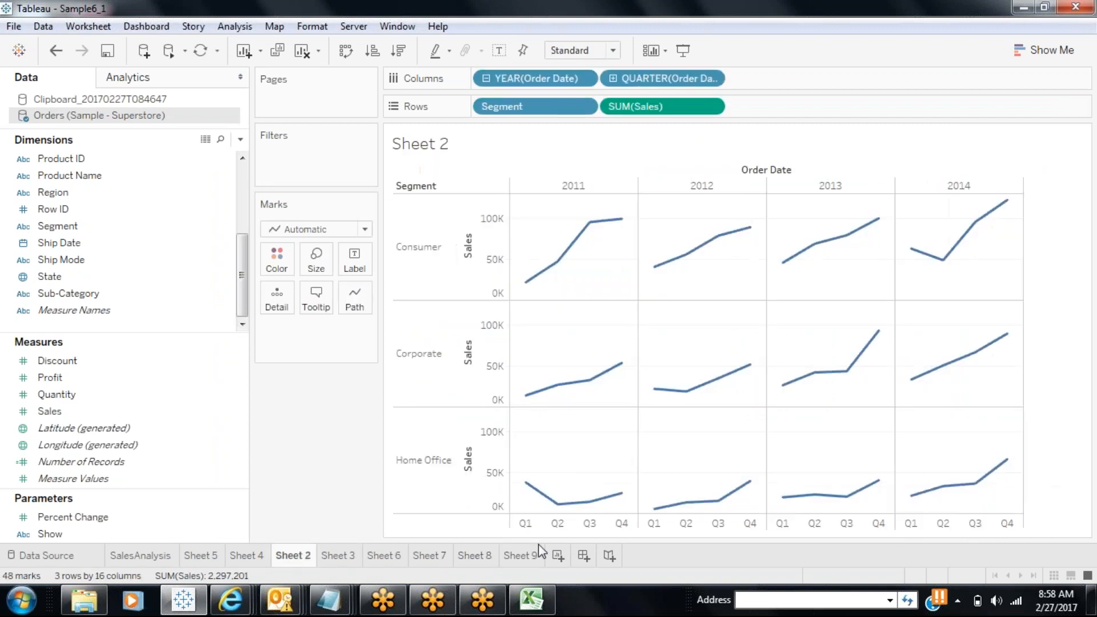
left_click(157, 562)
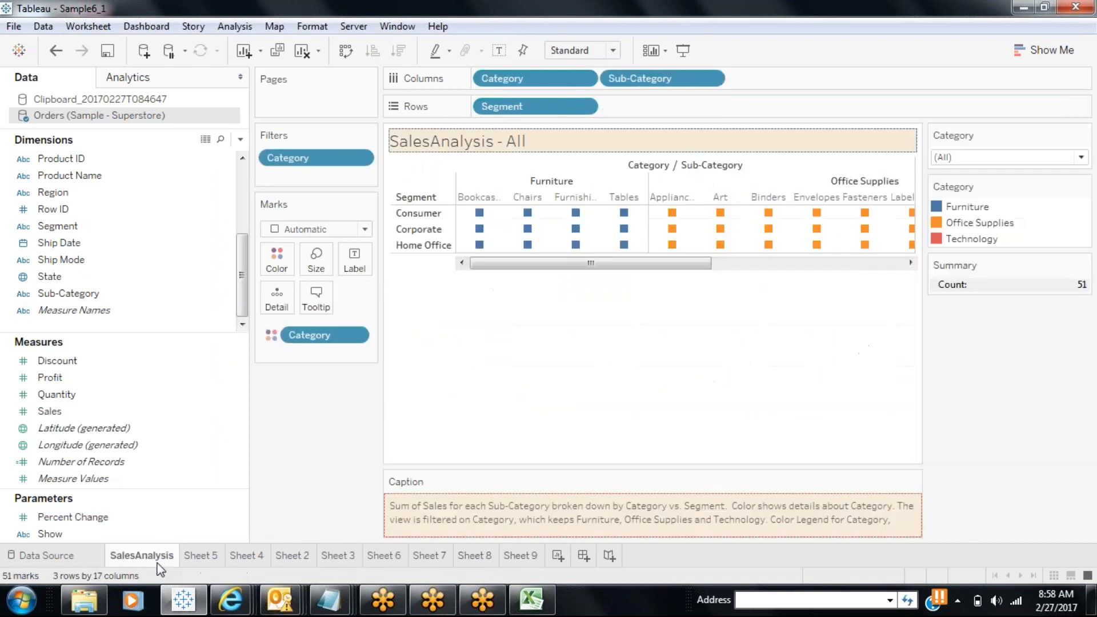
Open the sheet description of SalesAnalysis and examine its marks, shelves, dimensions and data source details.
left_click(96, 27)
left_click(119, 268)
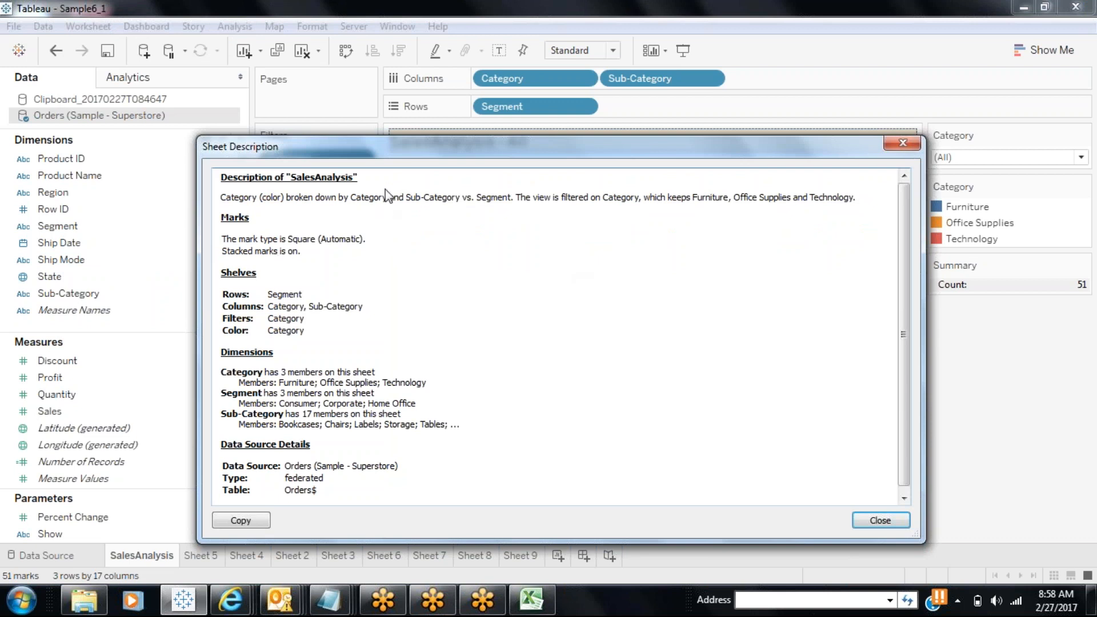
left_click_drag(390, 147, 425, 208)
left_click_drag(516, 320, 606, 140)
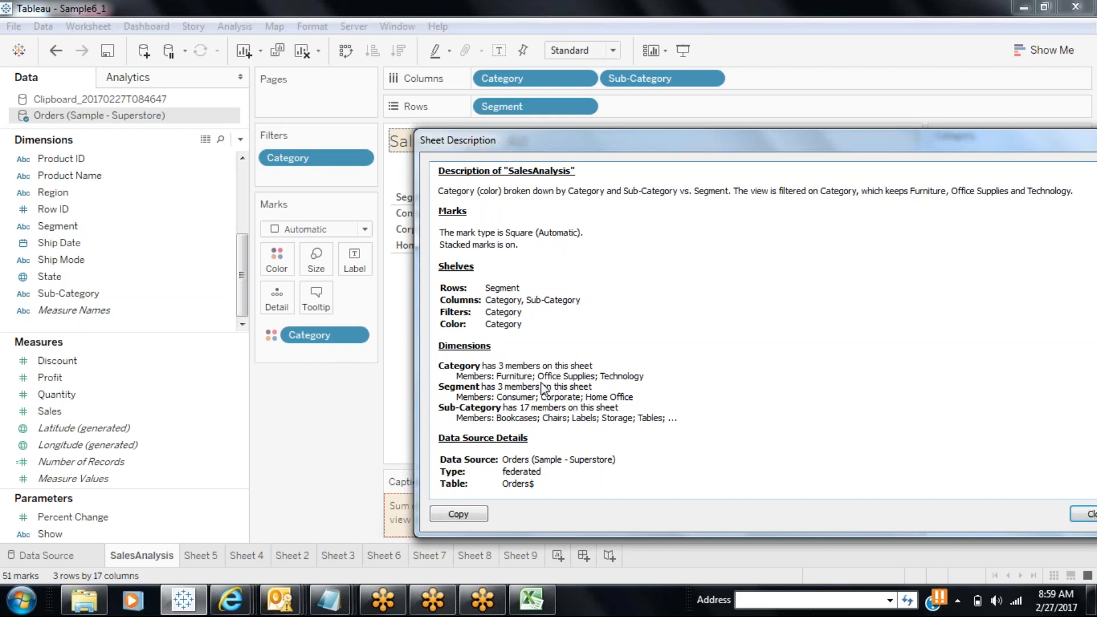
left_click_drag(485, 136, 312, 69)
Copy the SalesAnalysis sheet description, paste it into a new Notepad document and review it from the beginning.
left_click(294, 446)
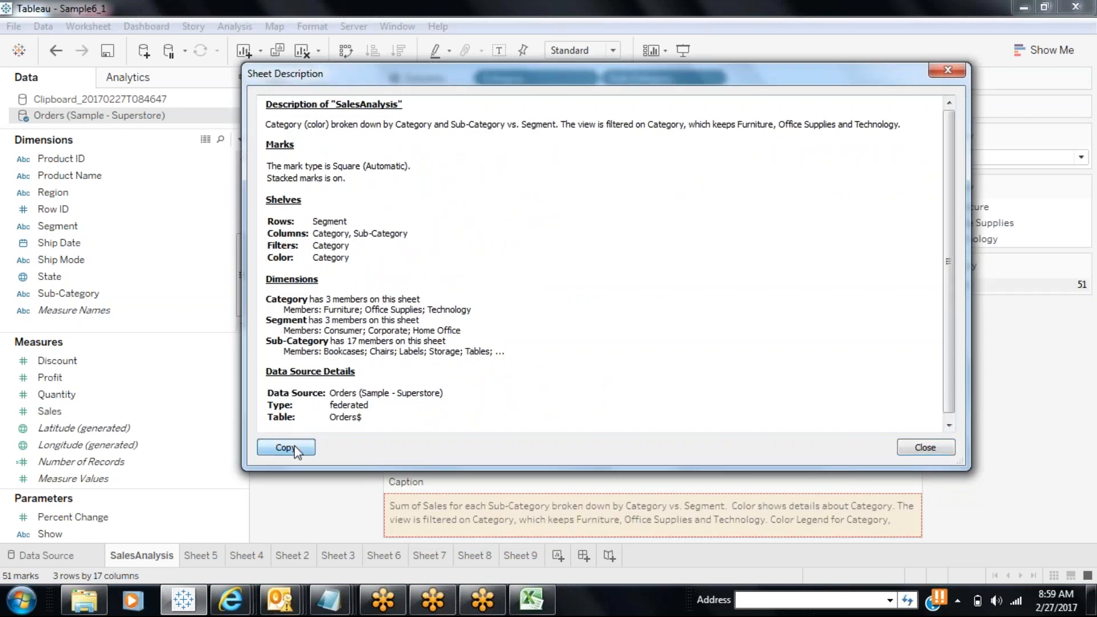
left_click(22, 600)
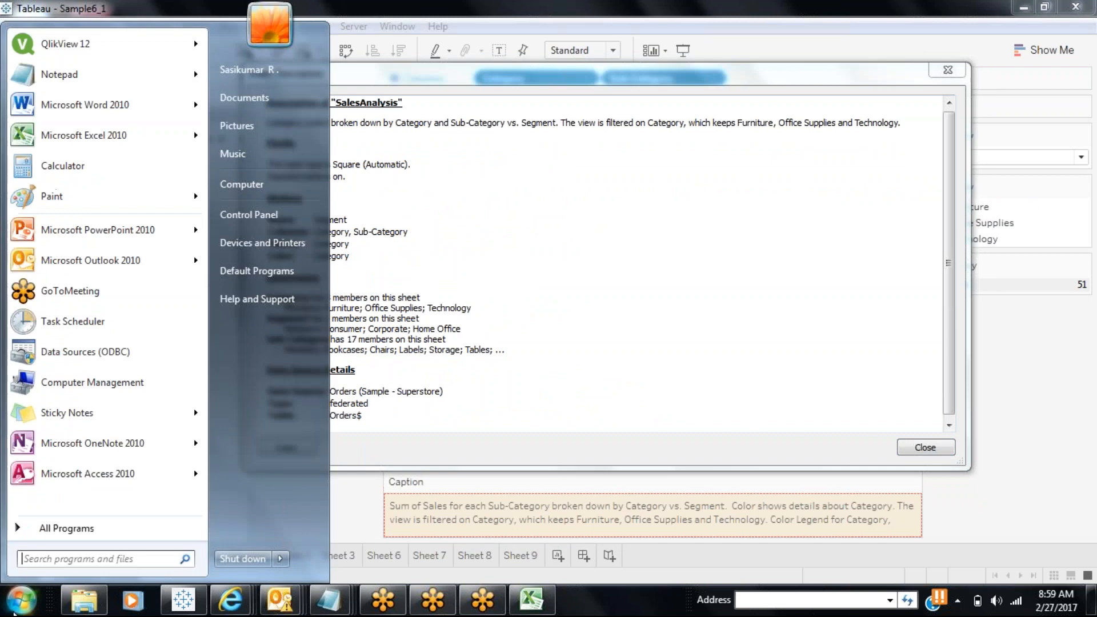
left_click(54, 89)
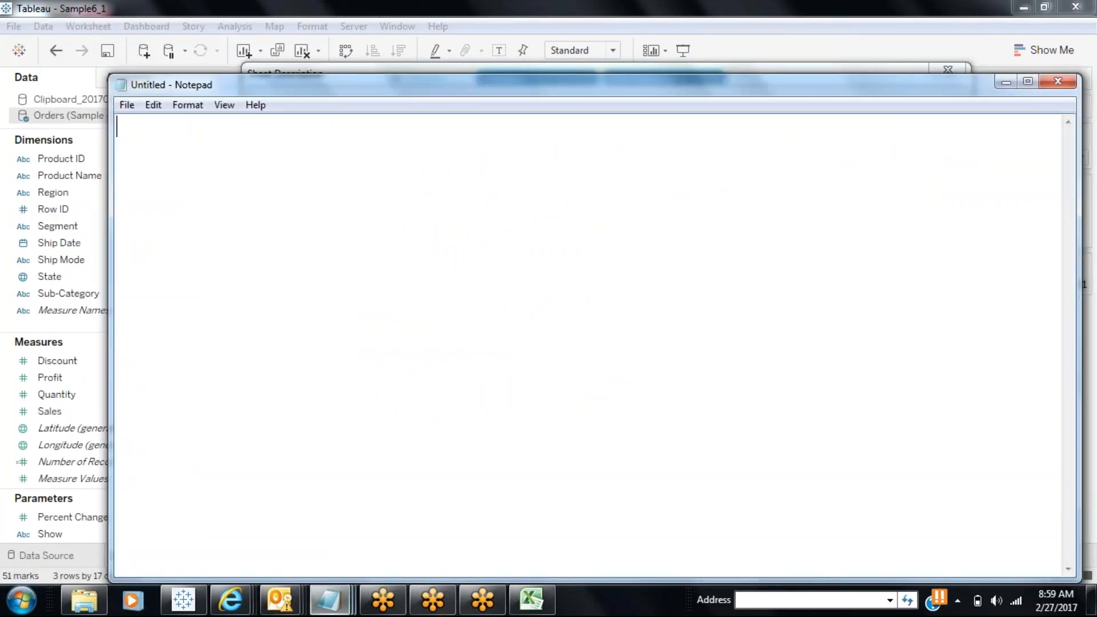
key("ctrl+v")
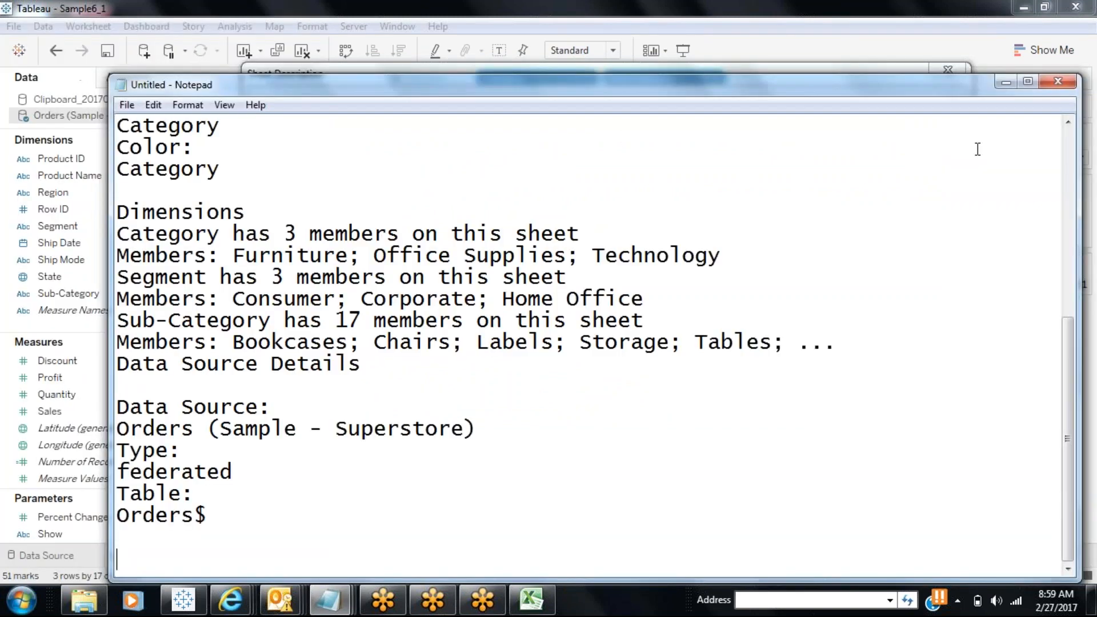
left_click_drag(1068, 329, 1073, 183)
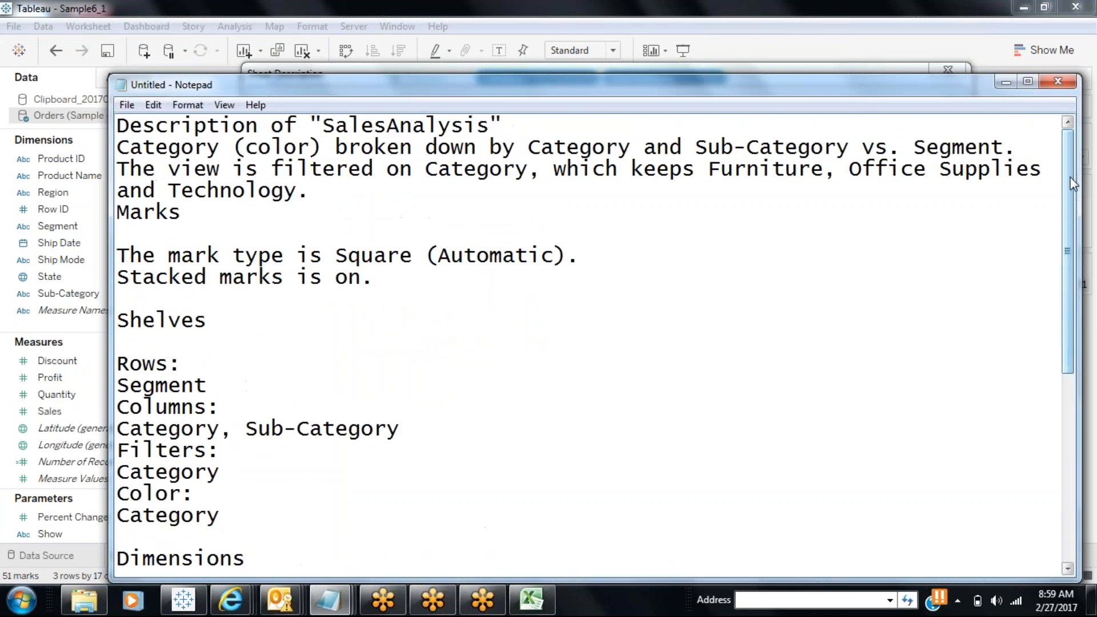
Return to Tableau from Notepad, close the sheet description and save the workbook.
left_click(1005, 83)
left_click(914, 450)
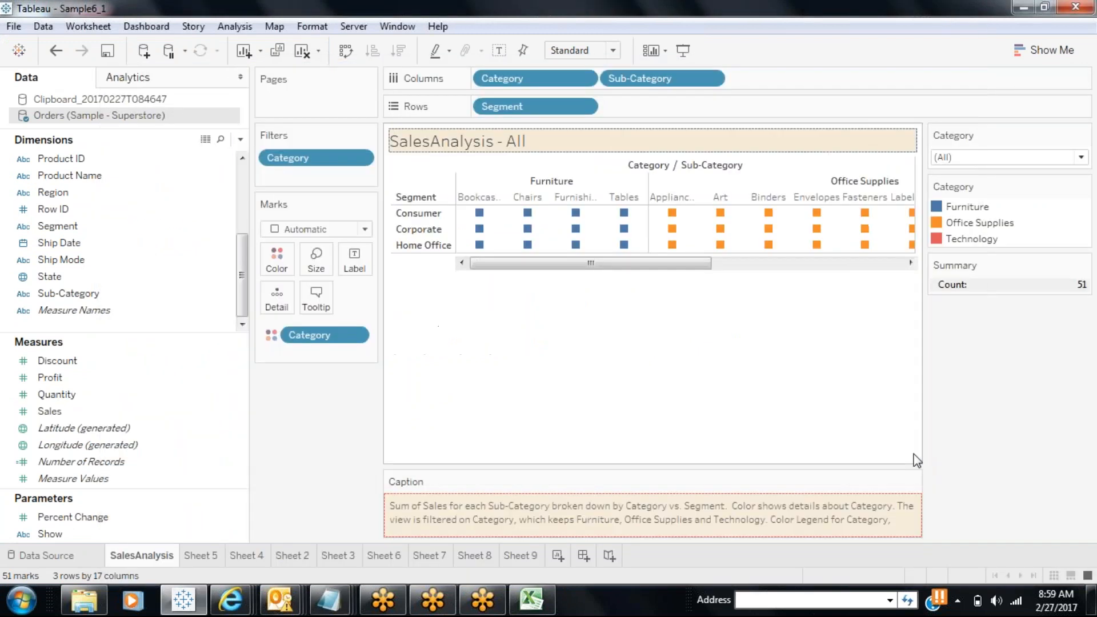
left_click(104, 51)
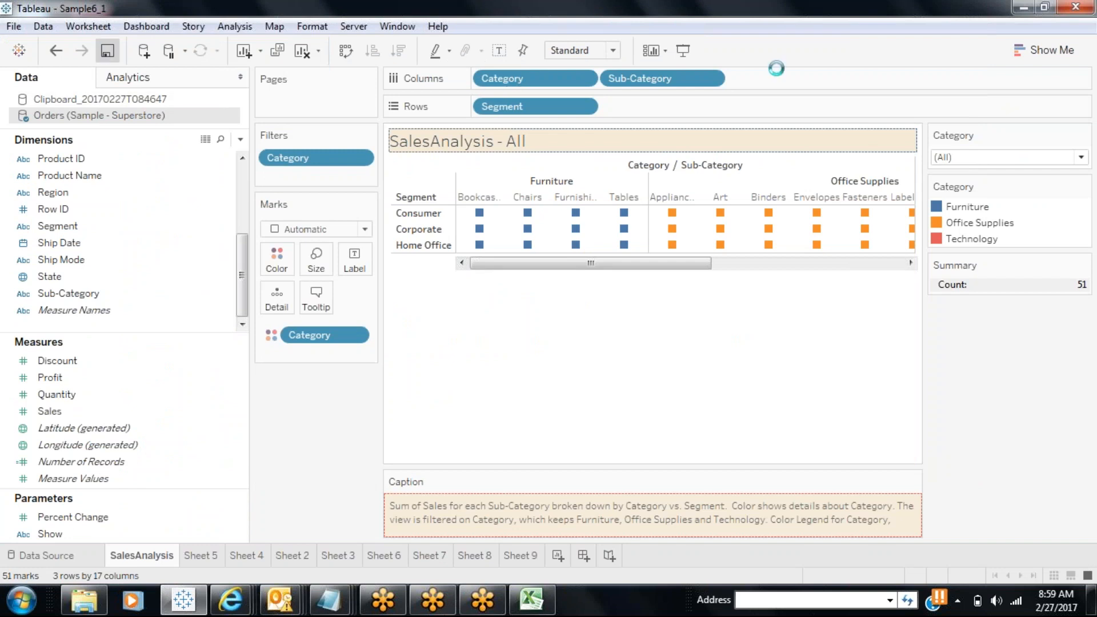